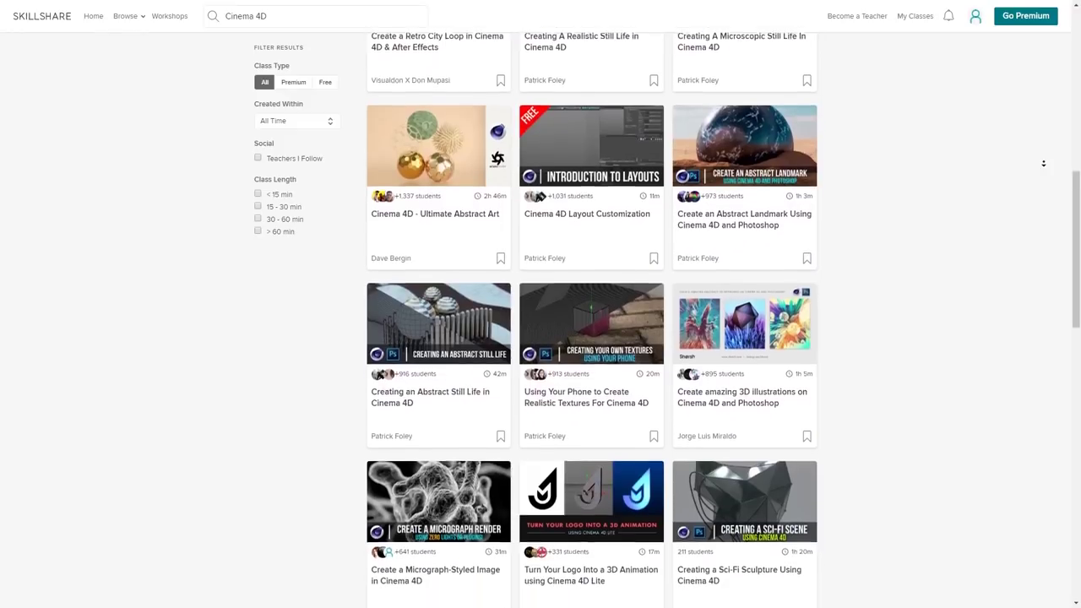
scroll(1043, 163, down, 3)
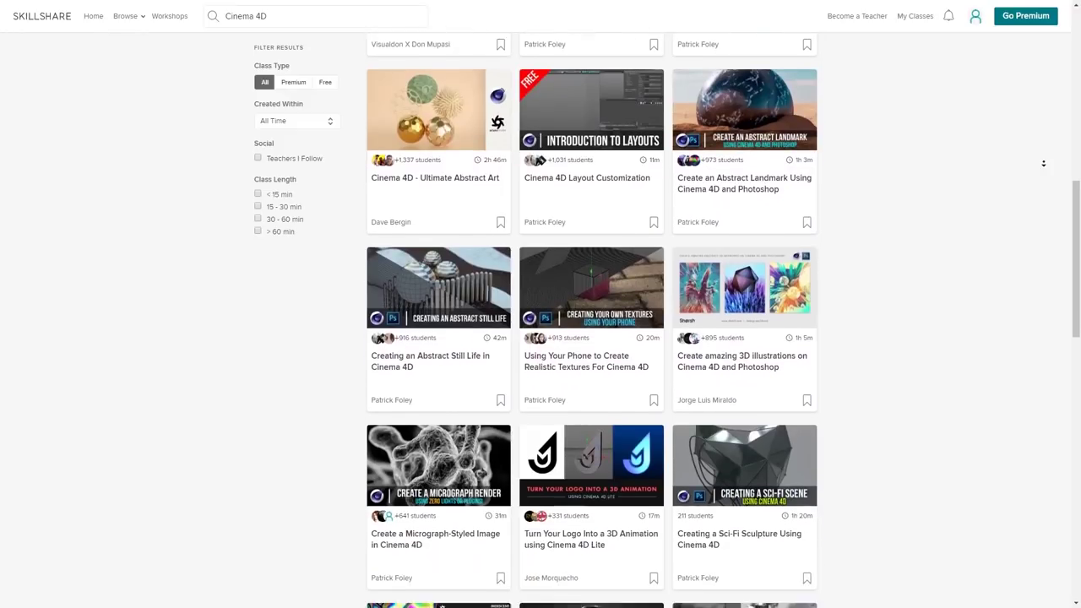
scroll(1042, 162, down, 4)
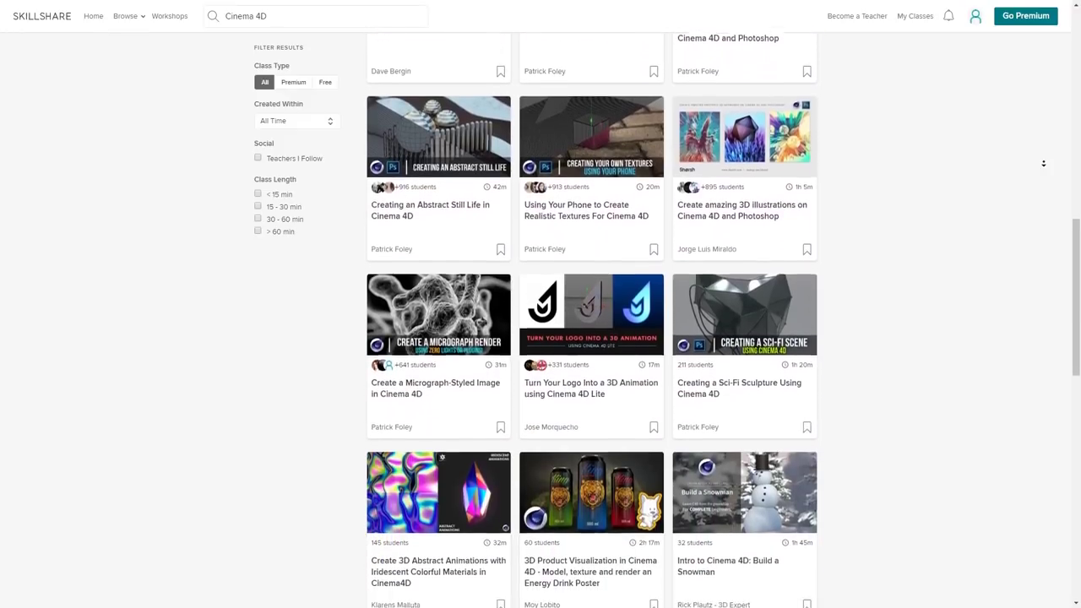
scroll(1043, 163, down, 1)
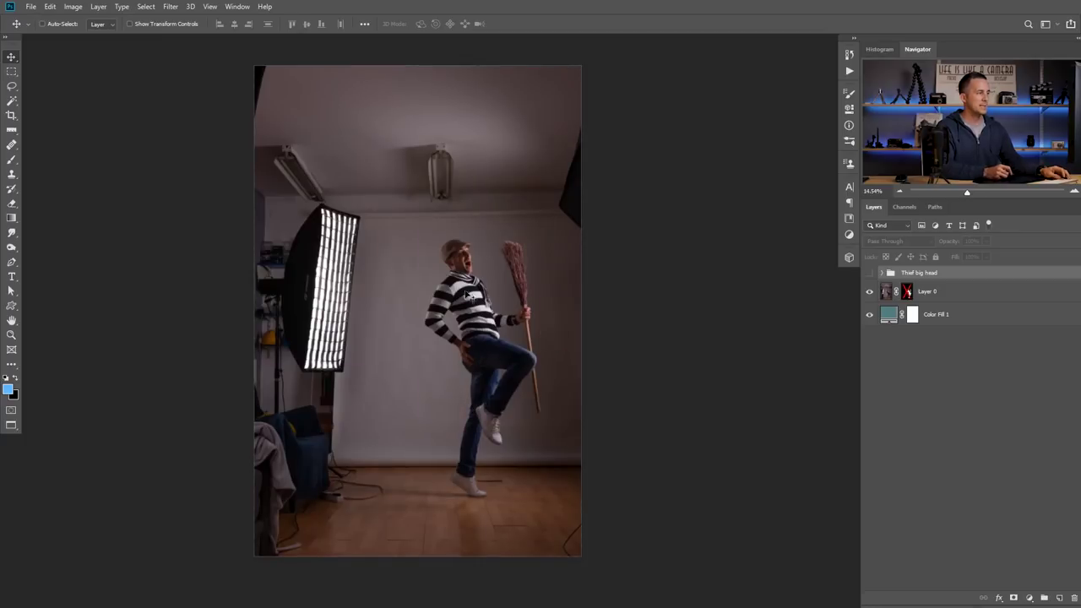
- Duplicate Layer 0 in the mushroom document and convert the copy to a smart object
key(ctrl)
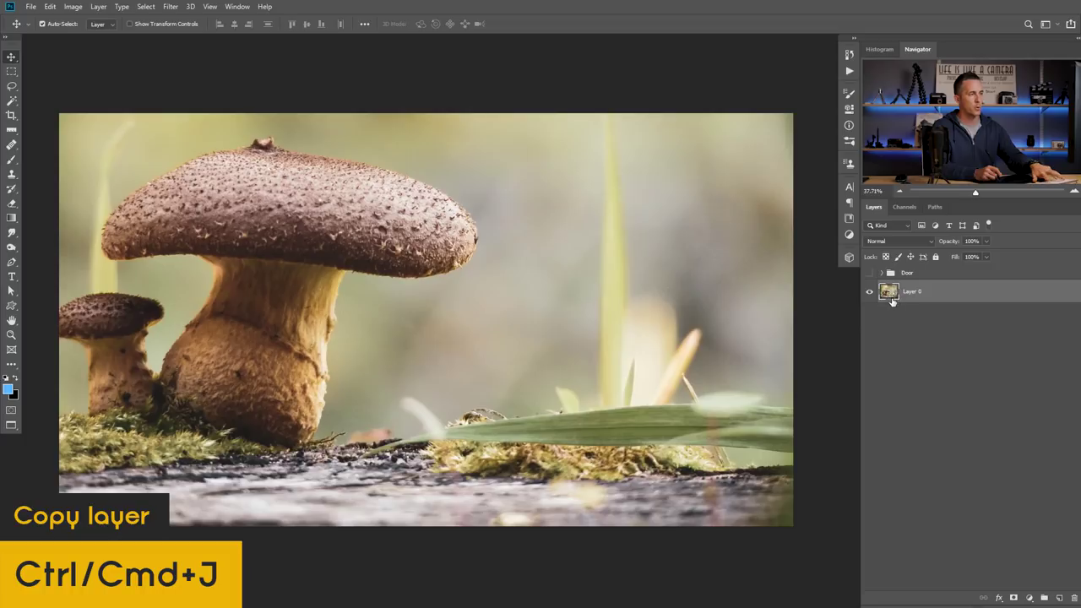
key(ctrl+j)
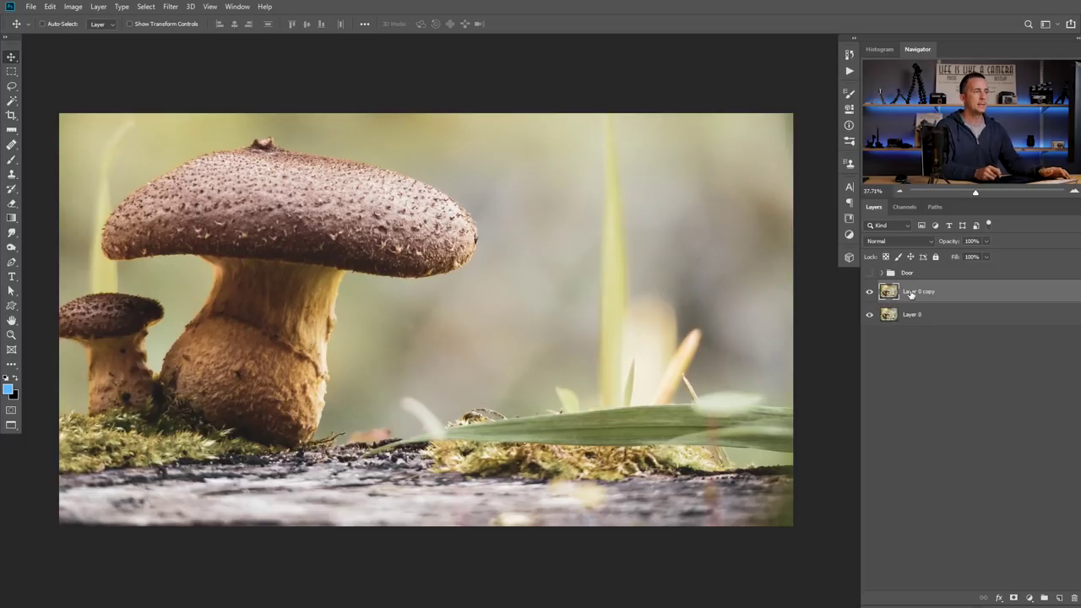
right_click(973, 297)
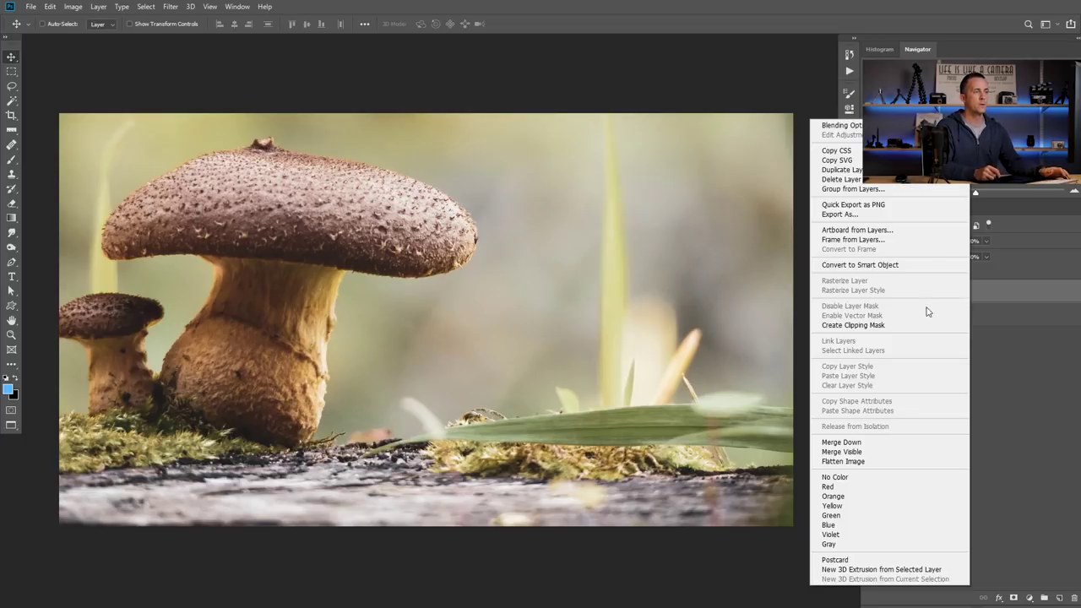
click(885, 264)
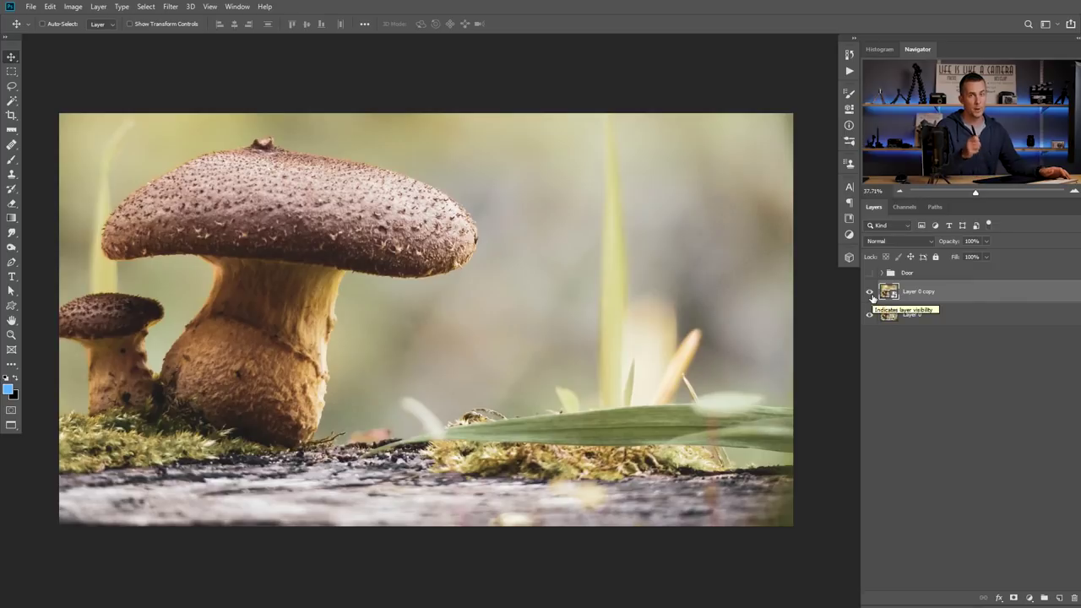
- Open the Camera Raw Filter on the mushroom layer copy and set Exposure to -3.00 and Temperature to -39
click(170, 6)
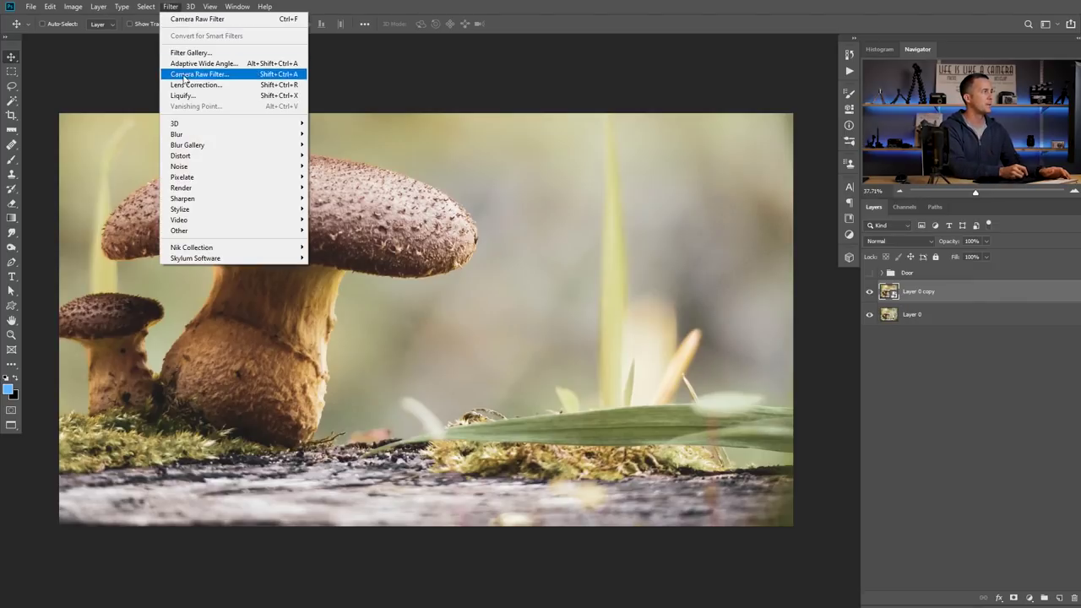
click(213, 75)
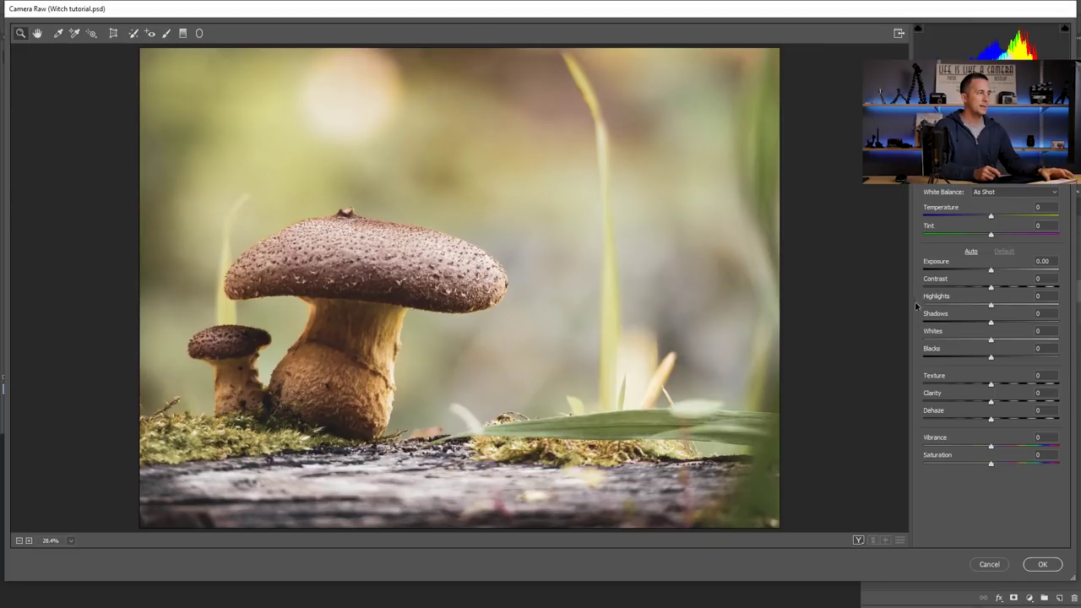
drag(991, 270, 951, 276)
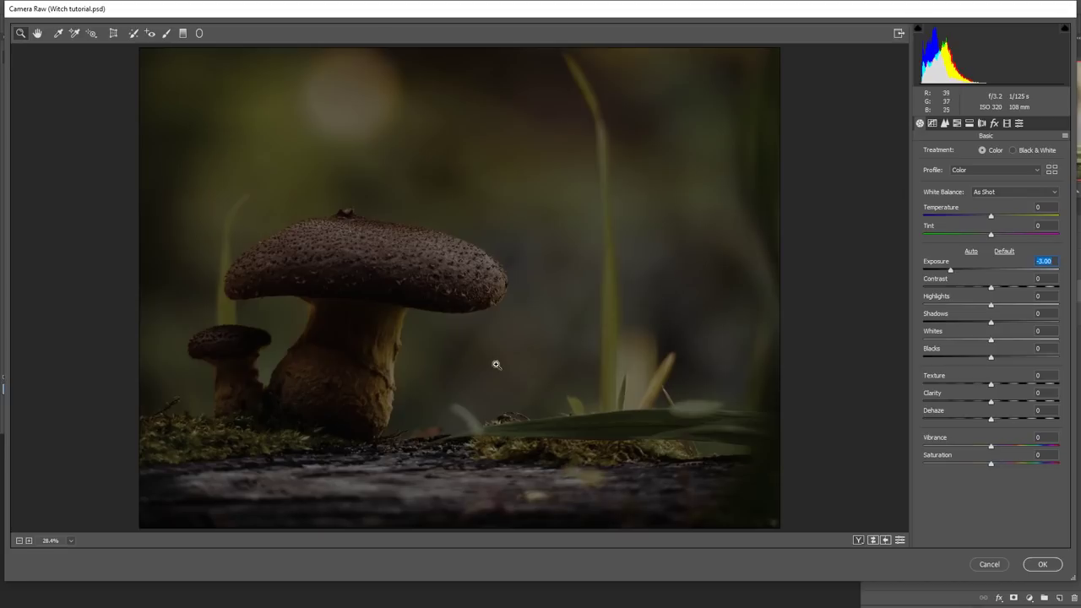
drag(991, 216, 964, 220)
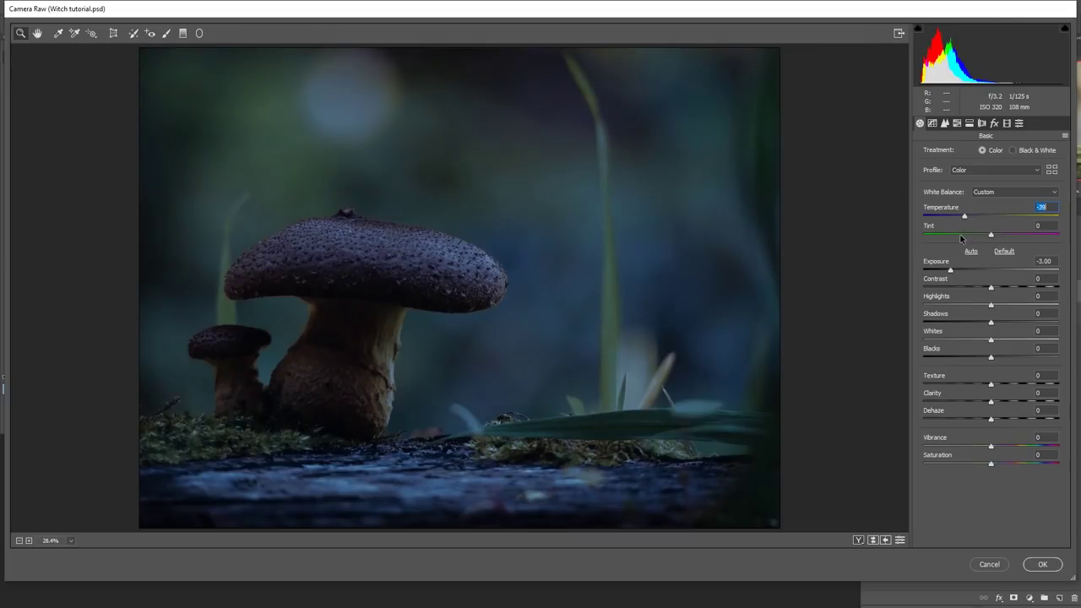
- Reduce the filter's Saturation to -21, raise Shadows to +8 and lower Blacks to -13
drag(992, 466, 976, 466)
drag(977, 465, 976, 465)
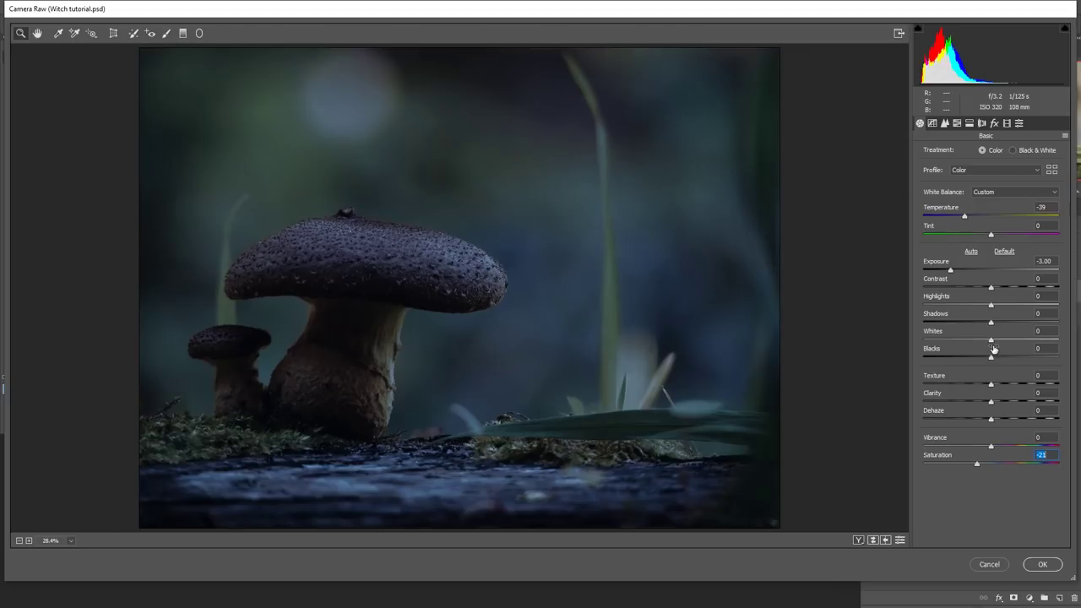
drag(993, 324, 985, 361)
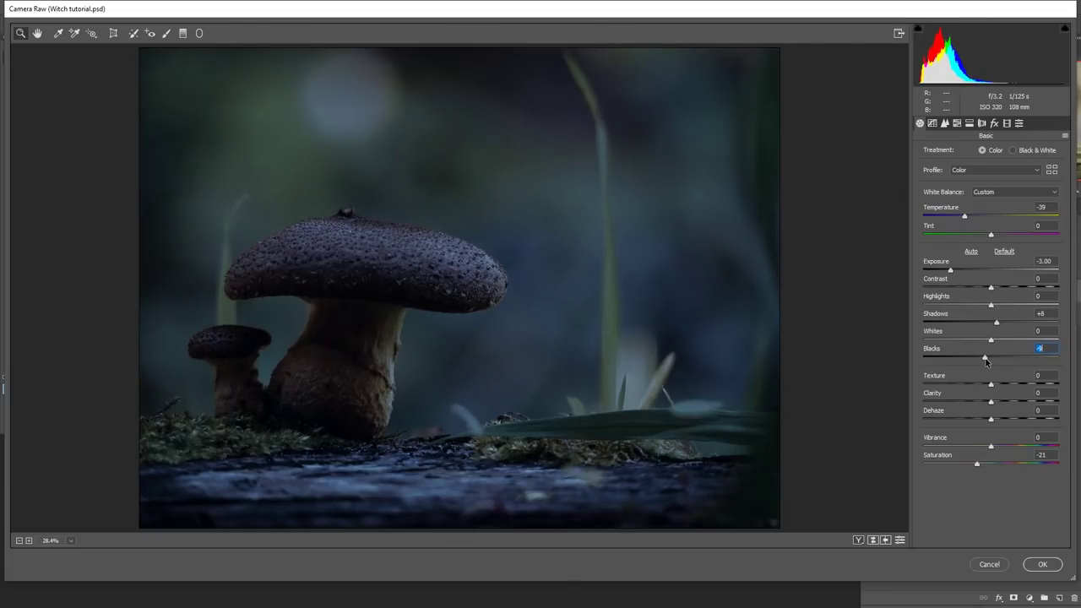
- Split-tone the shadows blue with Hue 209 and Saturation 19
click(969, 123)
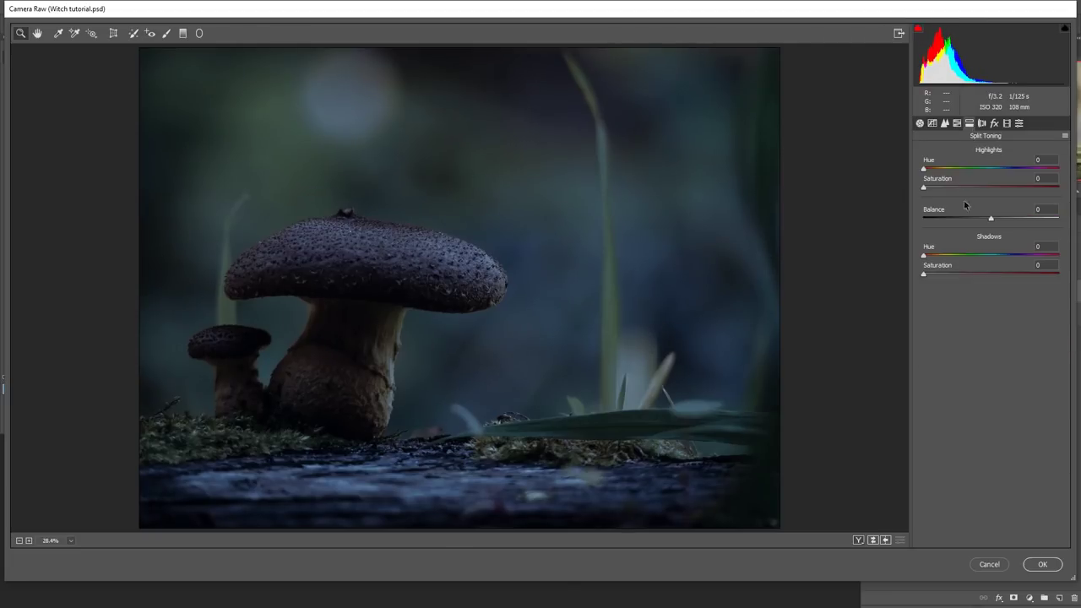
click(999, 263)
drag(930, 272, 950, 277)
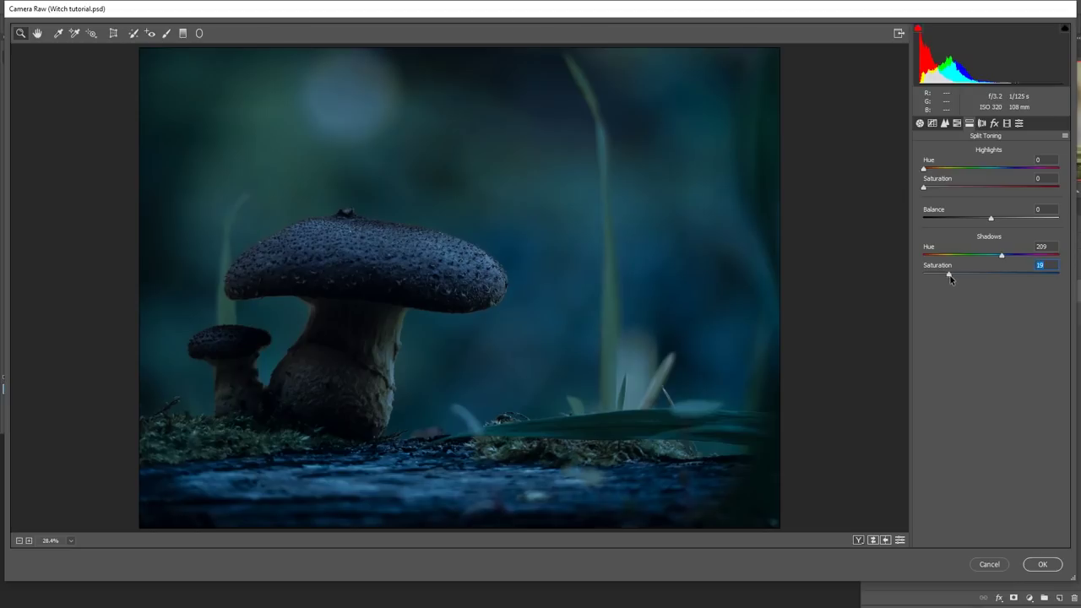
- Set the basic Saturation to -42 and Shadows to +29, compare before and after, and apply the Camera Raw filter
click(919, 124)
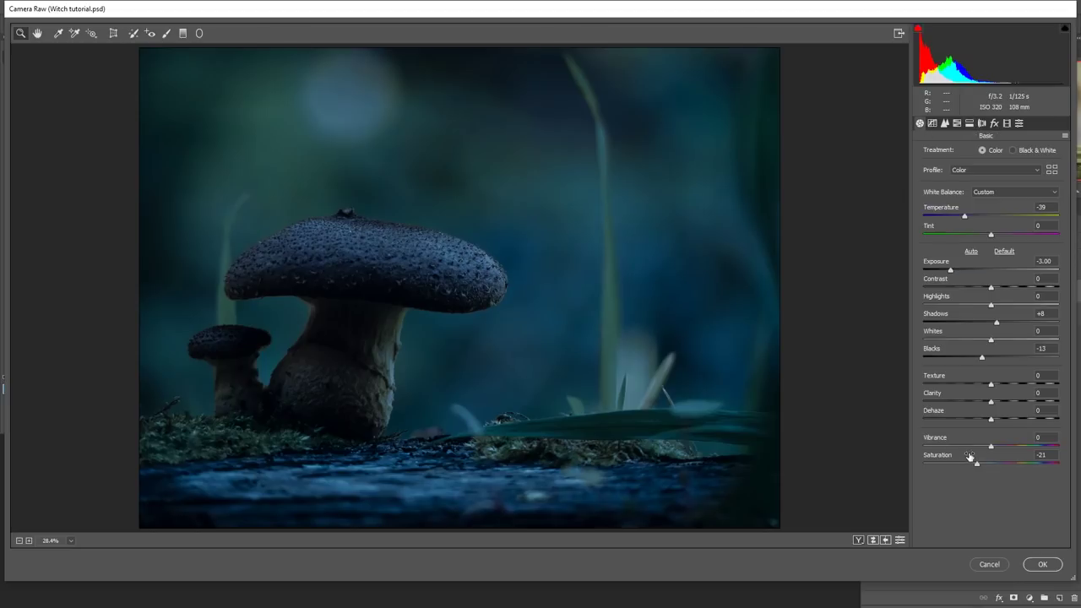
drag(973, 465, 962, 469)
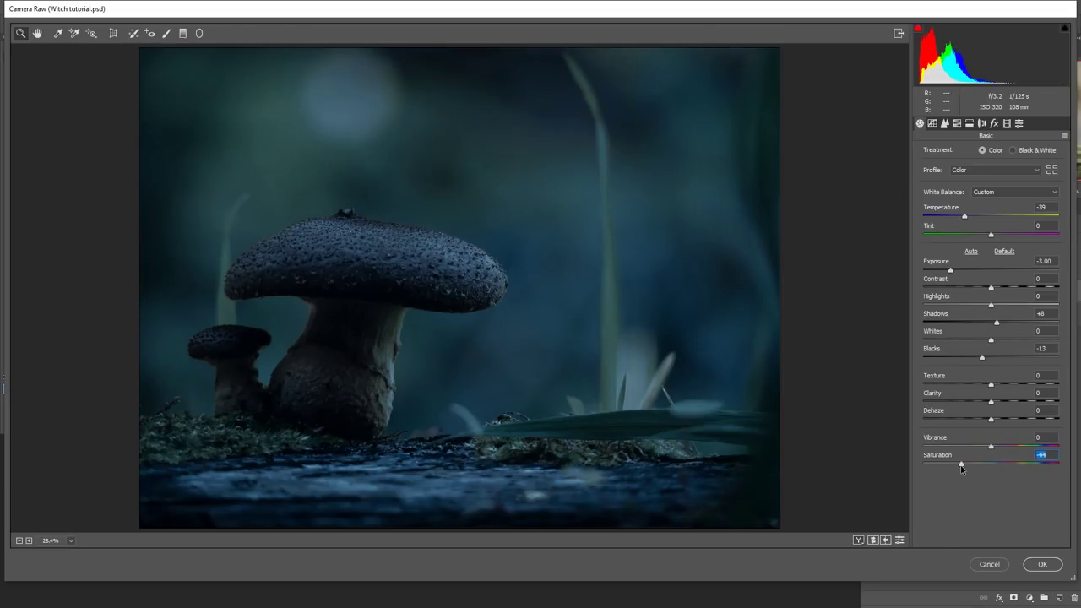
key(p)
key(p)
key(p)
key(p)
mouse_move(983, 358)
mouse_down()
mouse_move(999, 359)
mouse_move(984, 361)
mouse_up()
drag(997, 322, 984, 358)
click(1043, 564)
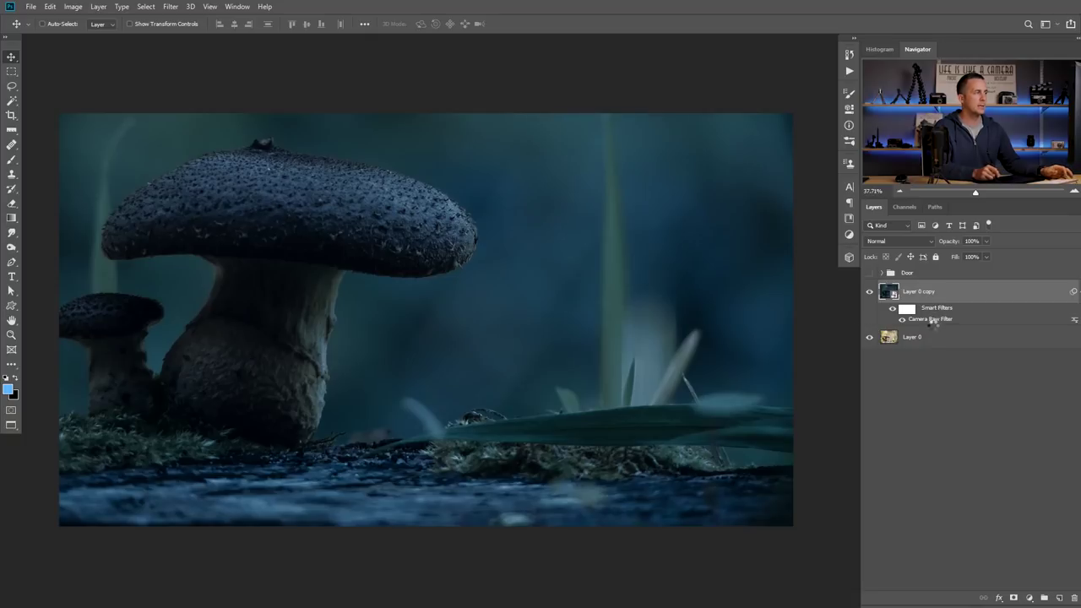
- Reopen the Camera Raw smart filter, try an Exposure of -1.95, undo that change and close the filter
double_click(932, 320)
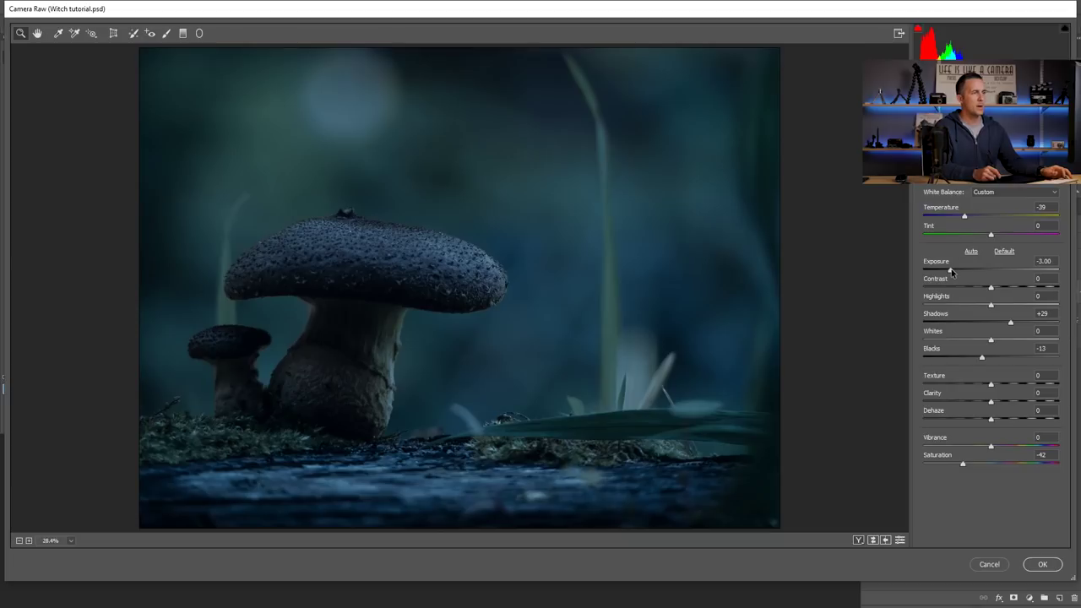
drag(952, 271, 964, 271)
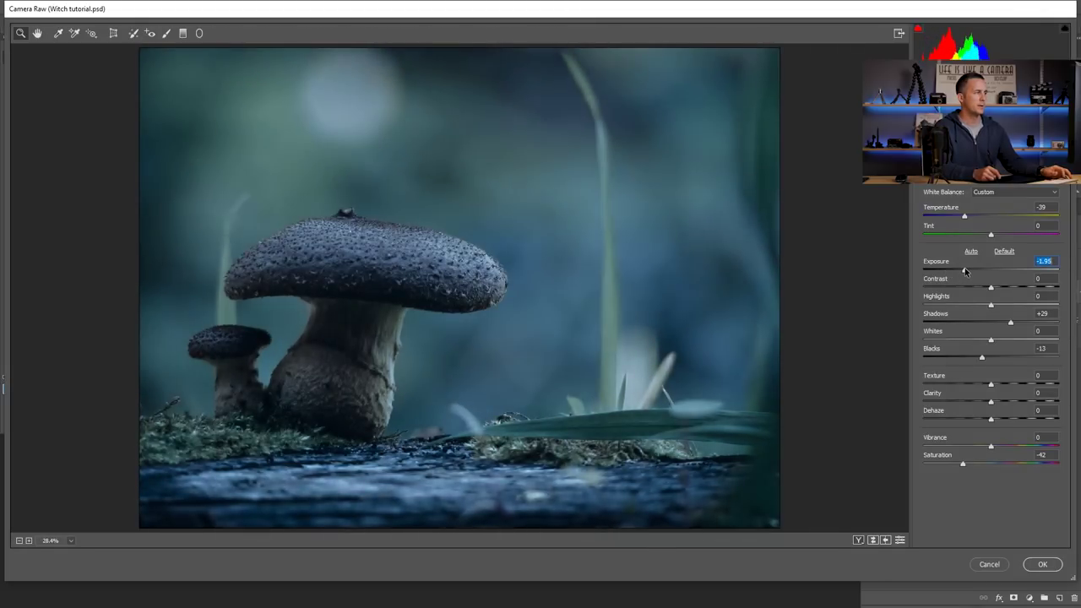
key(ctrl+z)
click(991, 287)
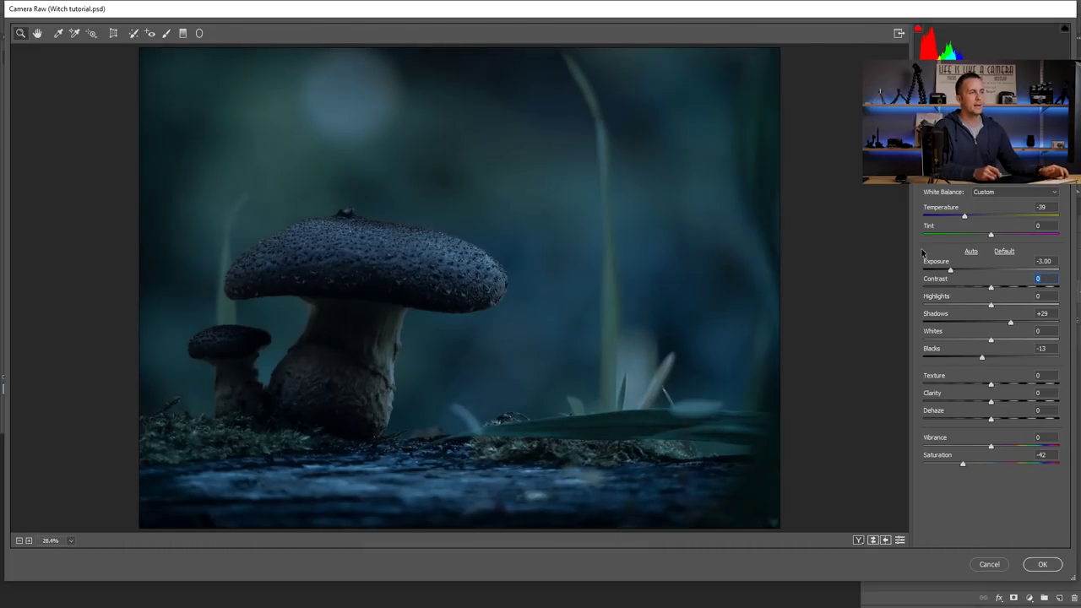
click(1043, 565)
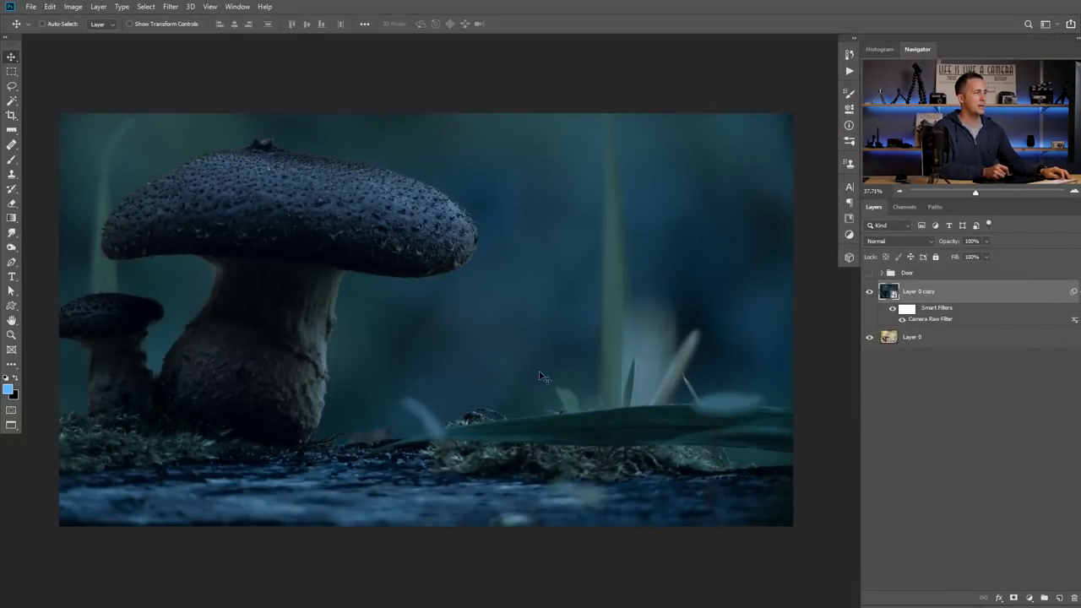
- Switch to the witch document, enable the mask on Layer 0 and show the Witch big head group
key(ctrl+Tab)
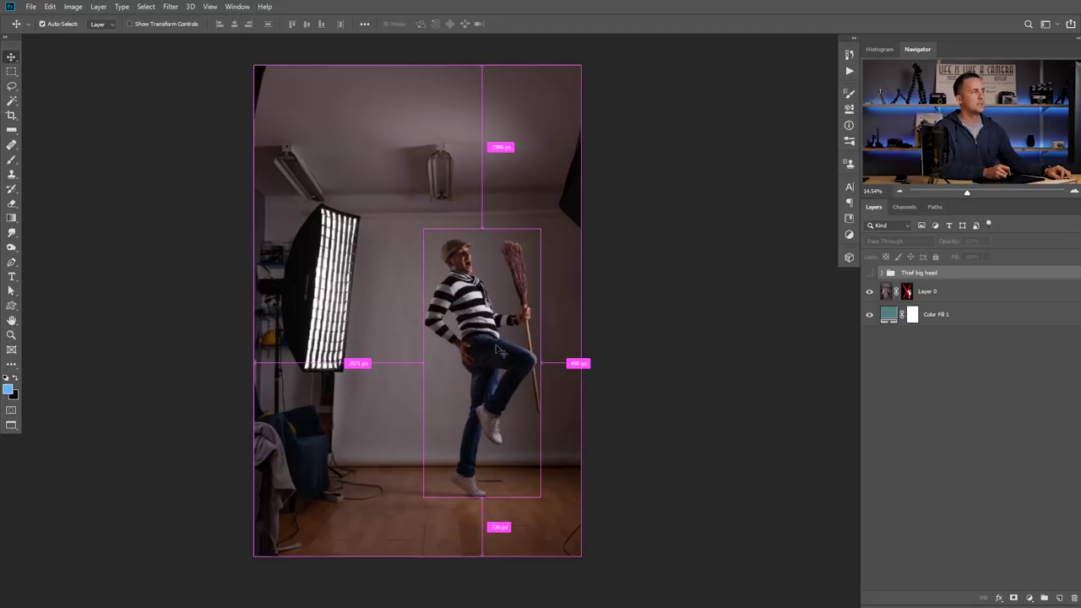
key(ctrl+Tab)
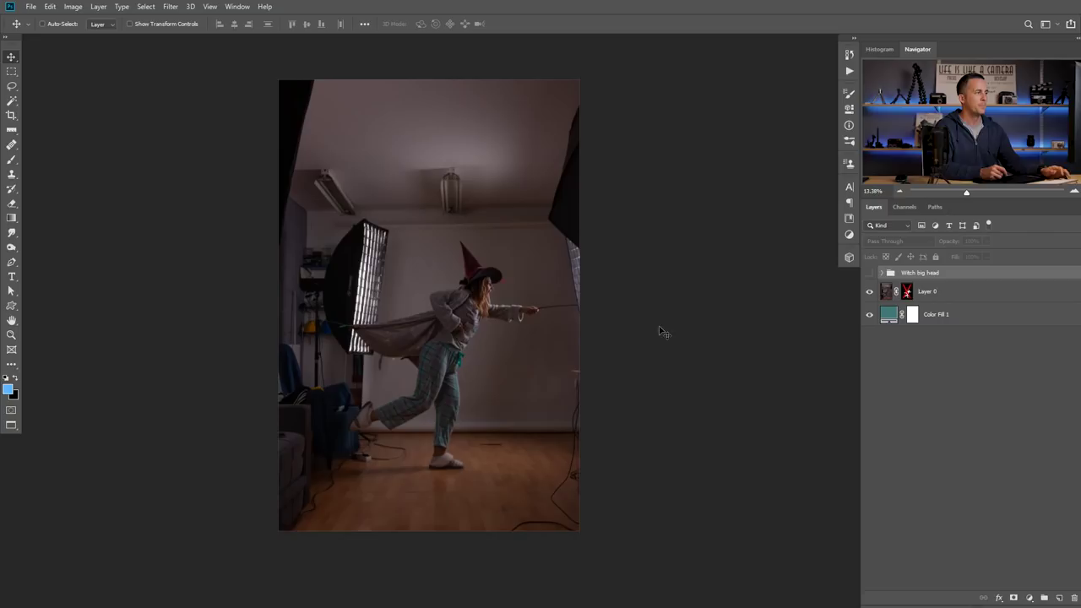
shift+click(907, 292)
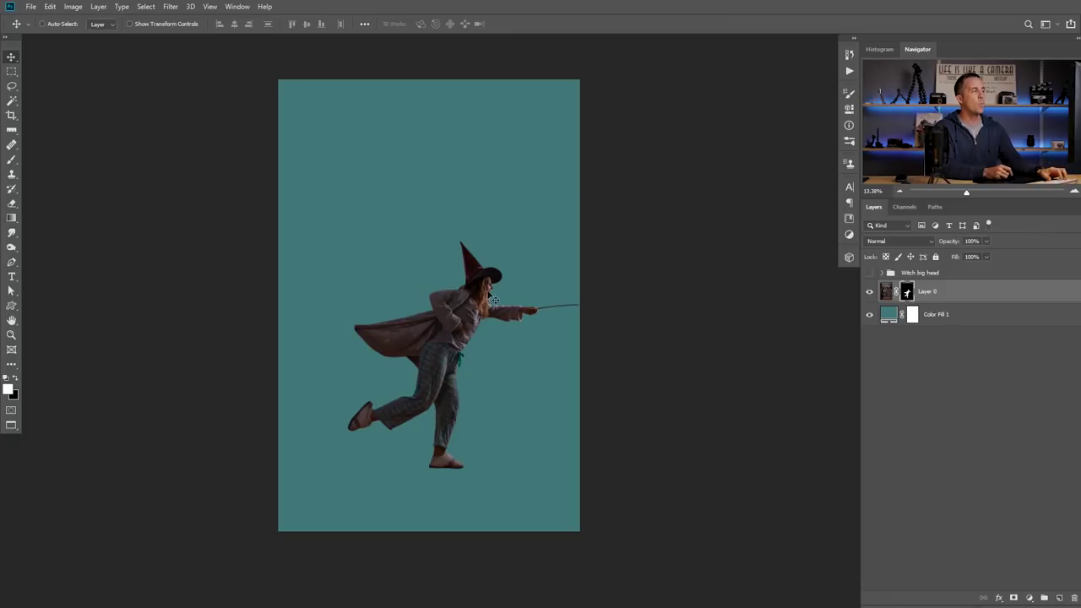
drag(478, 283, 490, 255)
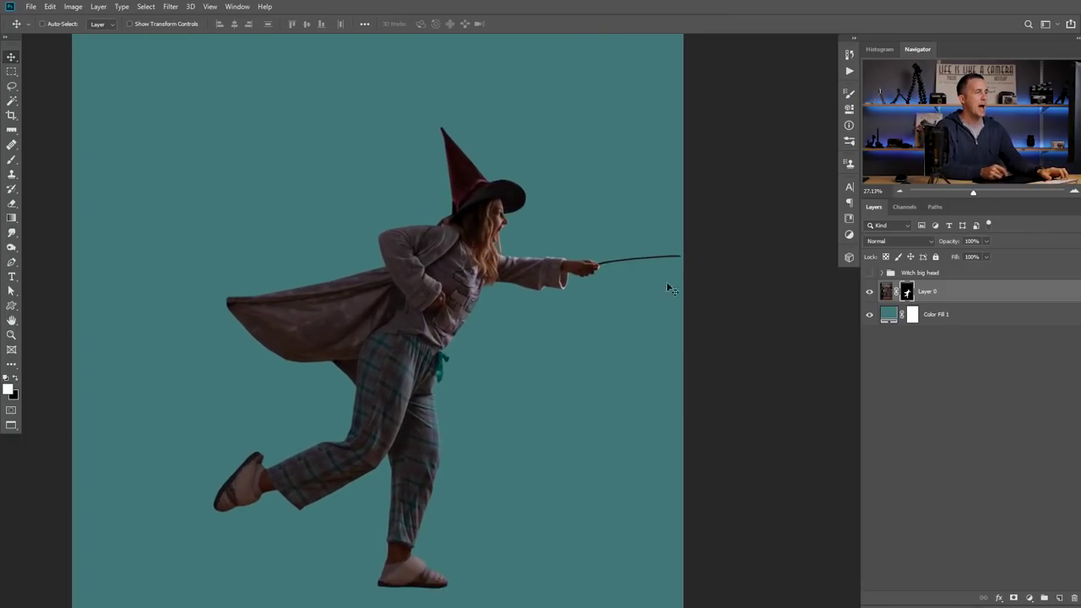
click(869, 274)
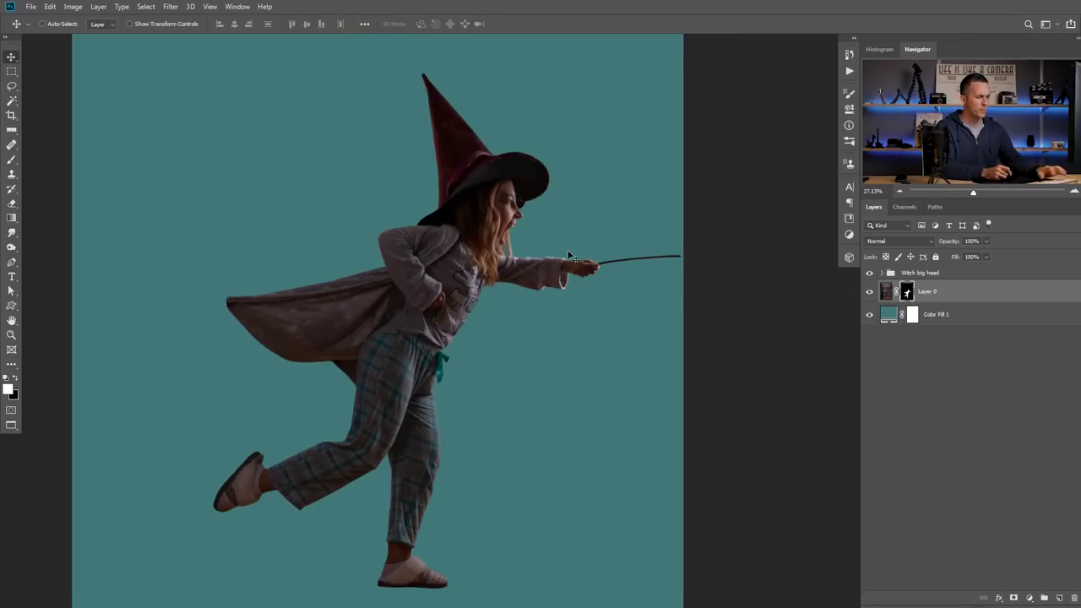
- Copy the Witch big head group into the mushroom document and convert it to a smart object
key(l)
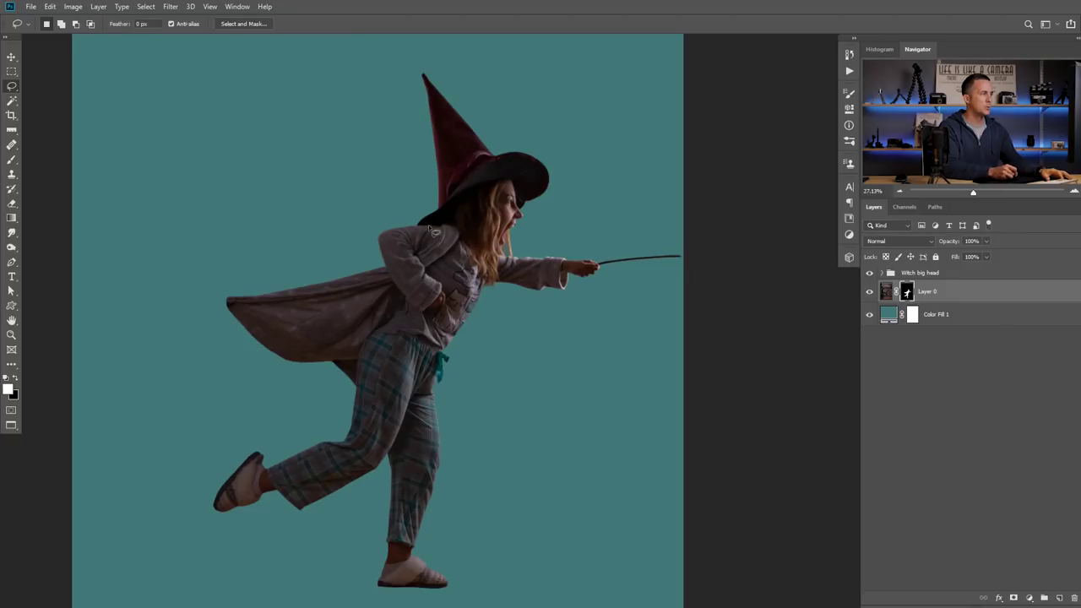
click(892, 277)
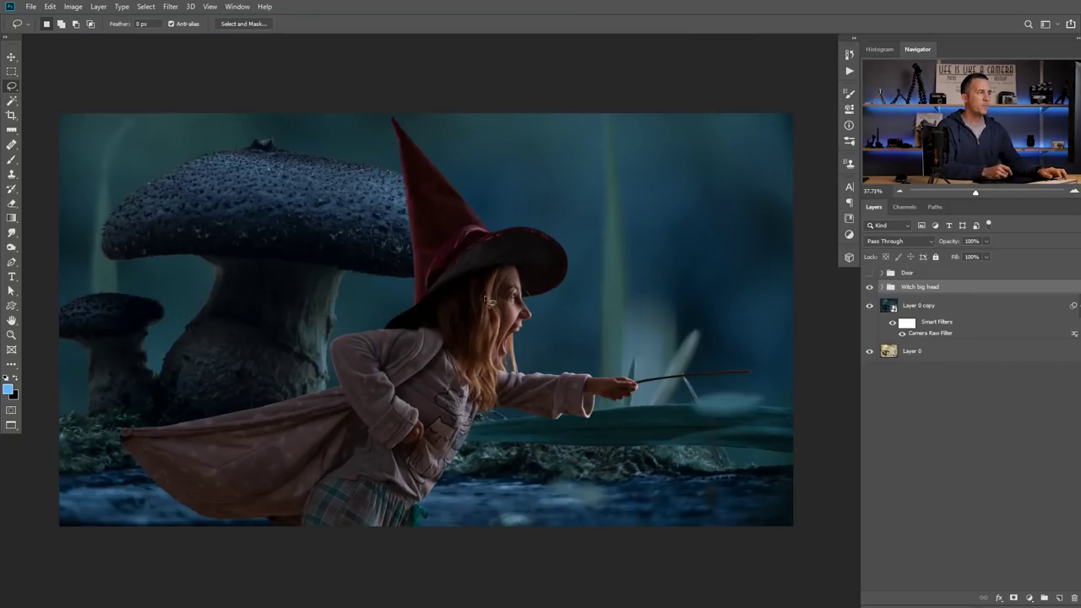
key(v)
right_click(953, 289)
click(992, 292)
- Scale the witch down and place her on the wood in front of the large mushroom's stem
key(ctrl+t)
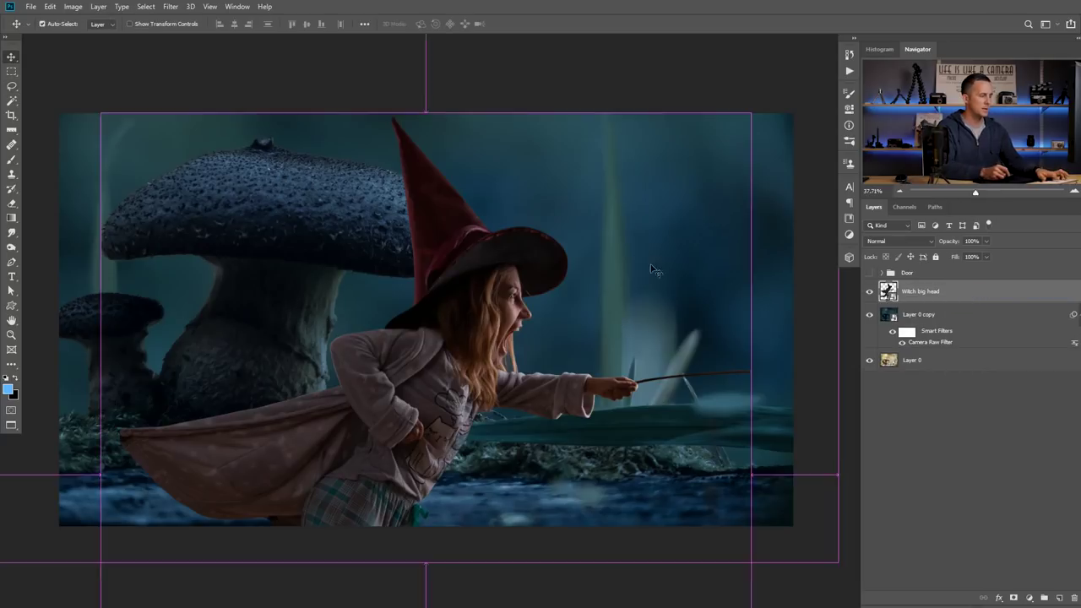
drag(751, 112, 542, 344)
drag(463, 396, 394, 297)
drag(473, 244, 406, 321)
key(Return)
key(ctrl+t)
drag(342, 421, 291, 399)
key(Return)
- Switch to the thief document and show the Thief big head group
key(ctrl)
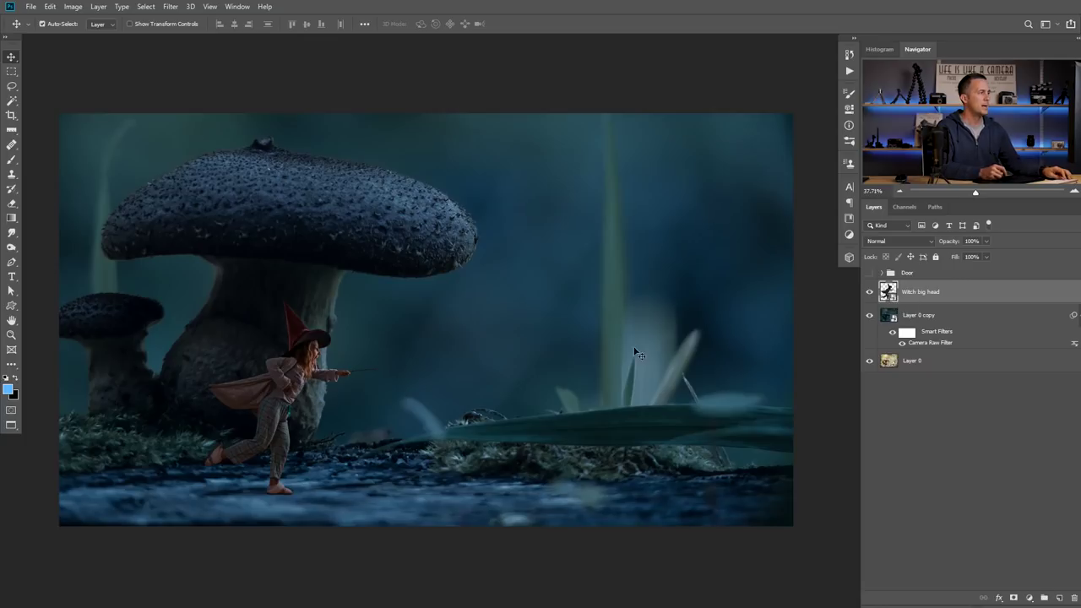
key(ctrl+Tab)
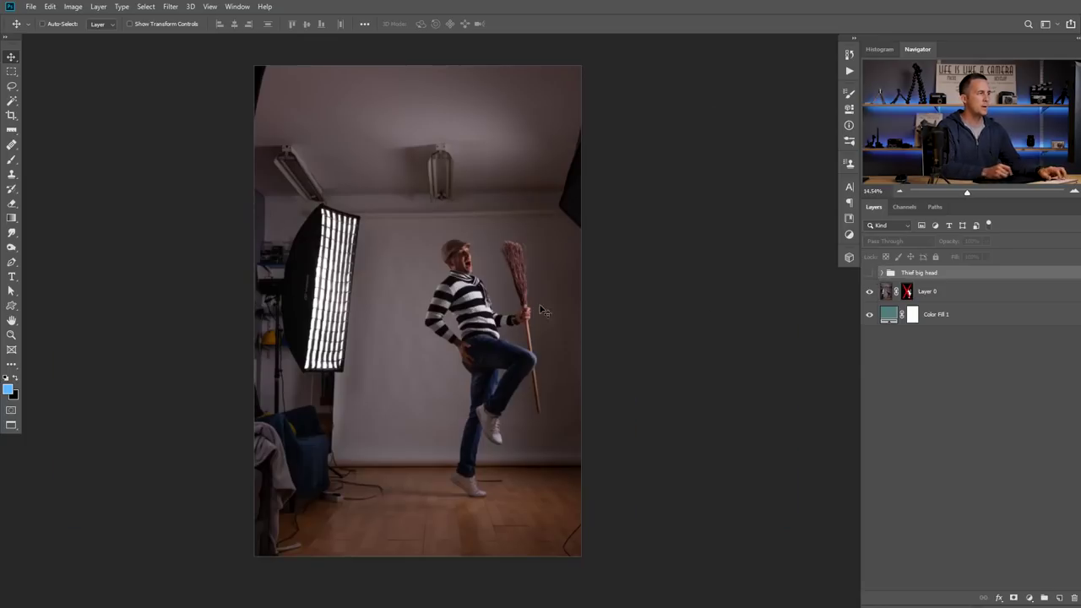
drag(446, 273, 498, 273)
click(868, 273)
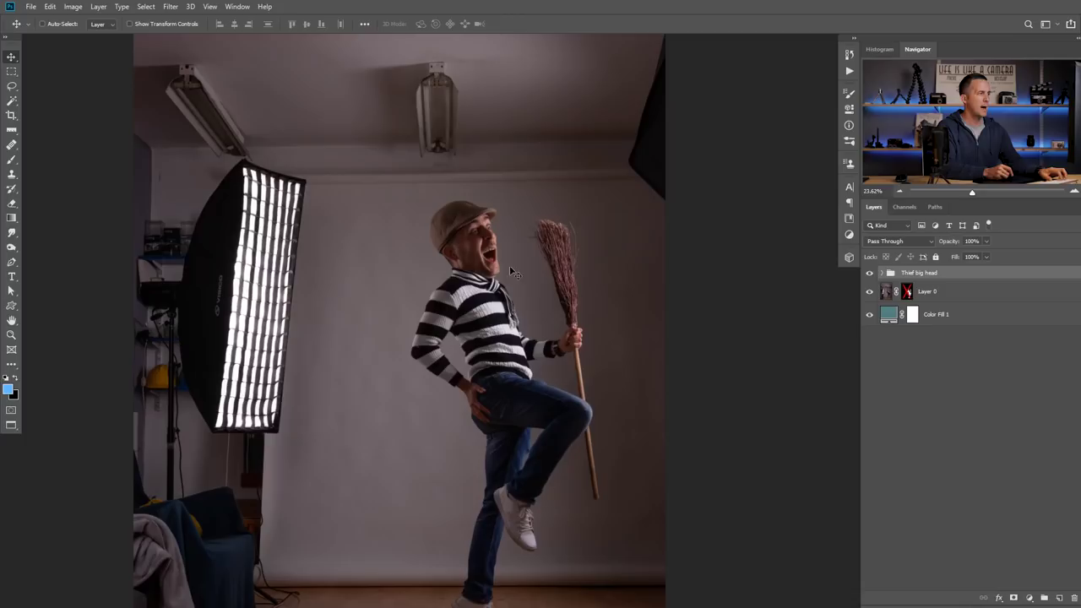
scroll(527, 284, down, 2)
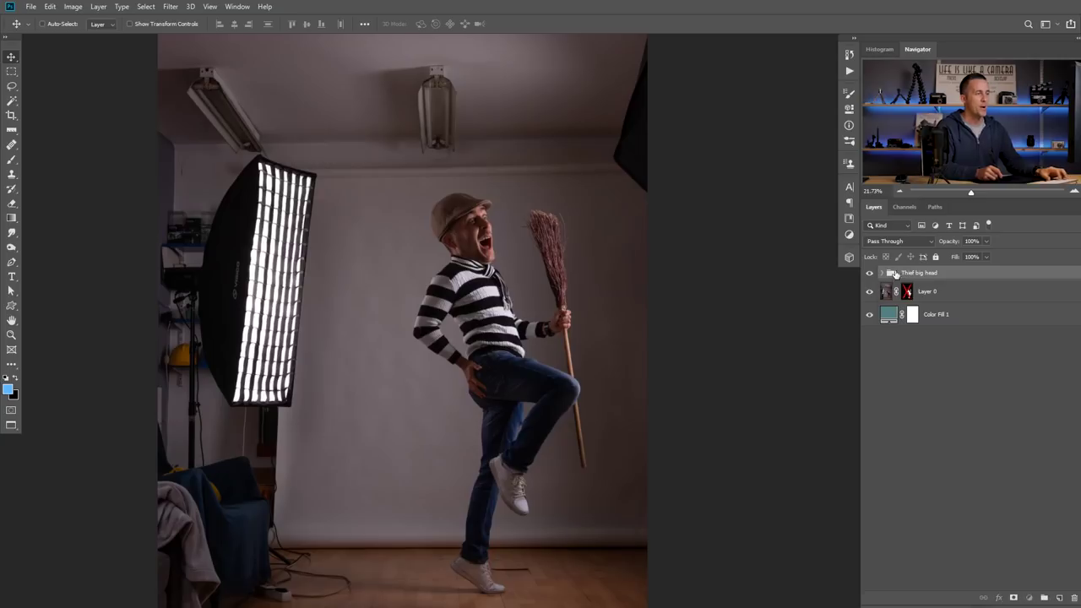
- Copy the Thief big head group into the mushroom document and convert it to a smart object
key(ctrl+c)
key(ctrl+Tab)
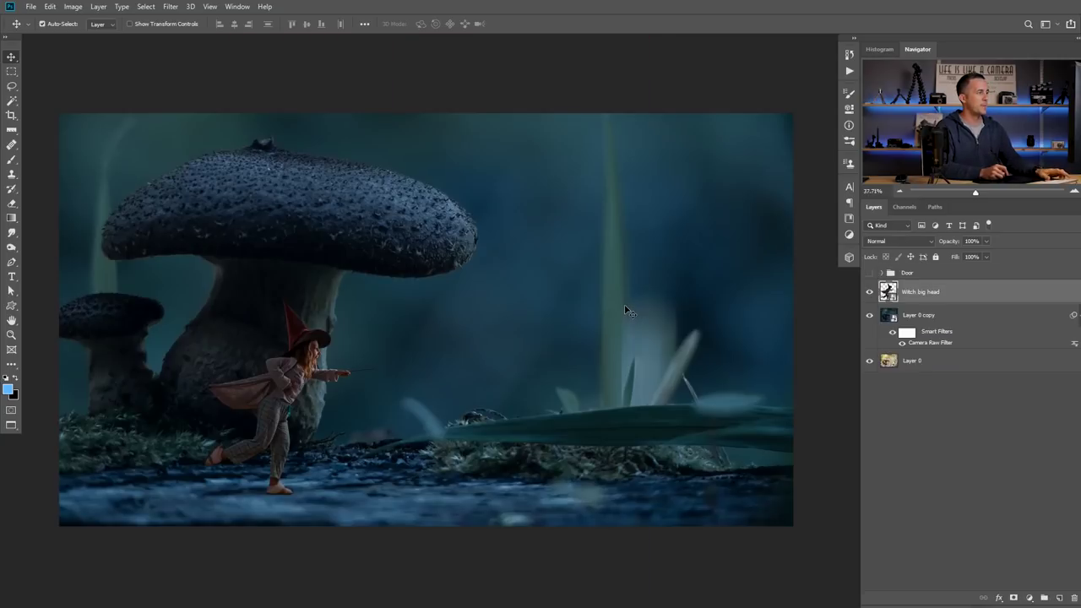
key(ctrl+v)
right_click(961, 287)
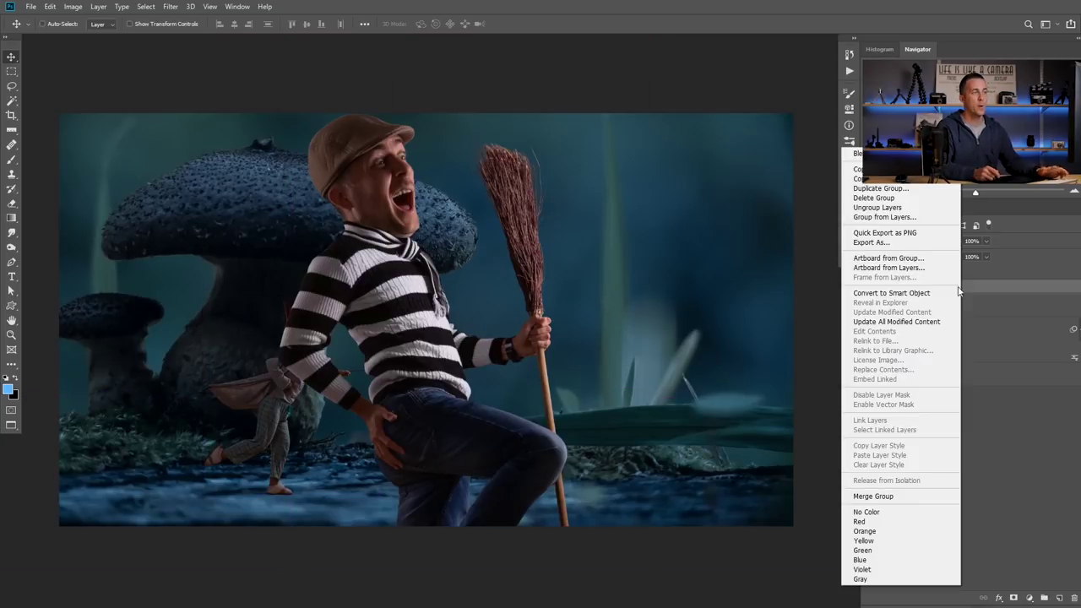
click(888, 292)
- Scale the thief down to 30.42% and place him on the wood in front of the long leaf, facing away from the witch
key(ctrl+t)
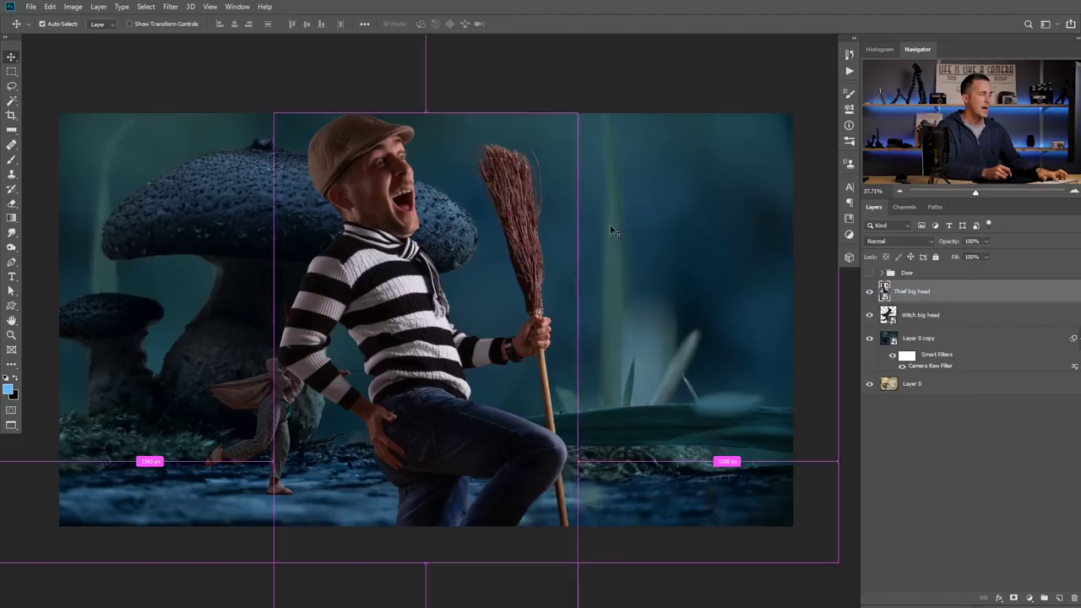
drag(573, 124, 455, 354)
drag(413, 398, 280, 321)
drag(281, 423, 432, 349)
mouse_move(446, 386)
mouse_down()
mouse_move(431, 386)
mouse_move(441, 386)
mouse_up()
drag(327, 432, 332, 422)
drag(414, 363, 415, 374)
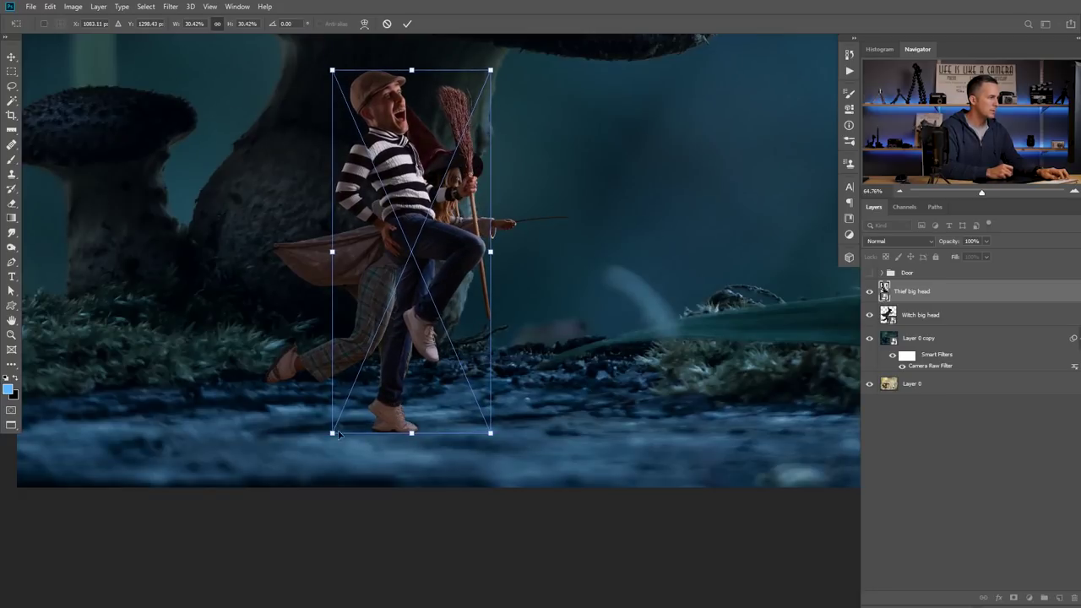
drag(664, 325, 410, 341)
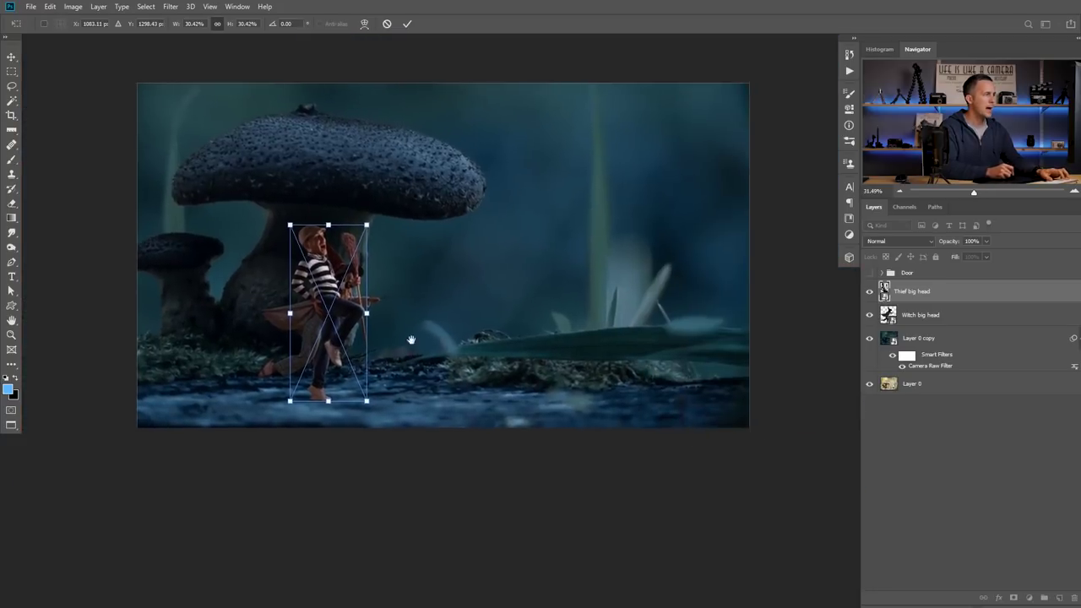
drag(331, 349, 564, 353)
key(Return)
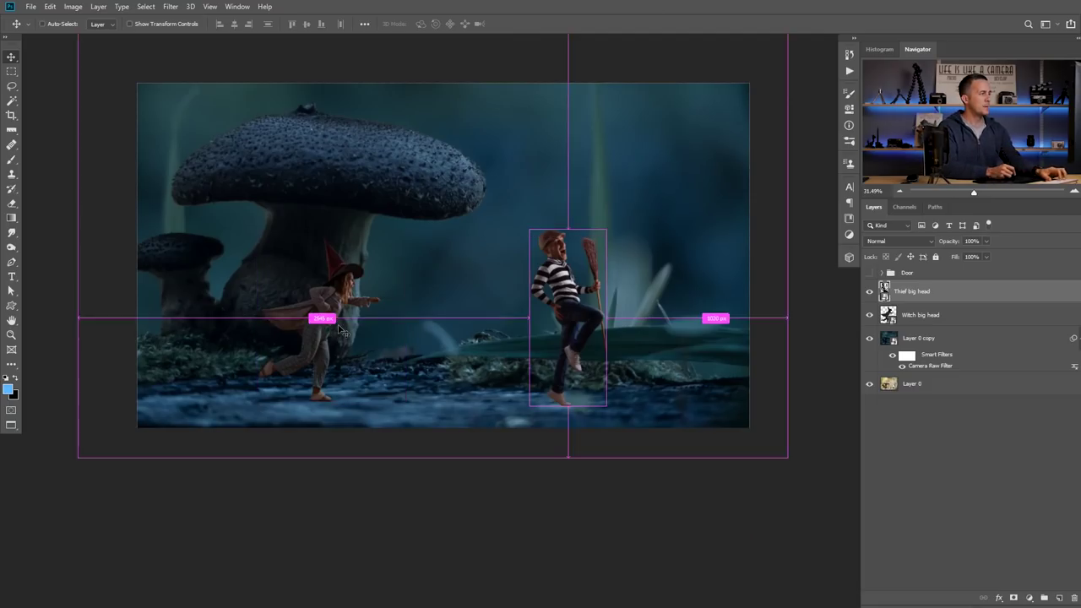
- Enlarge the Witch big head layer to 29.48% and shift her slightly away from the thief
drag(330, 319, 357, 338)
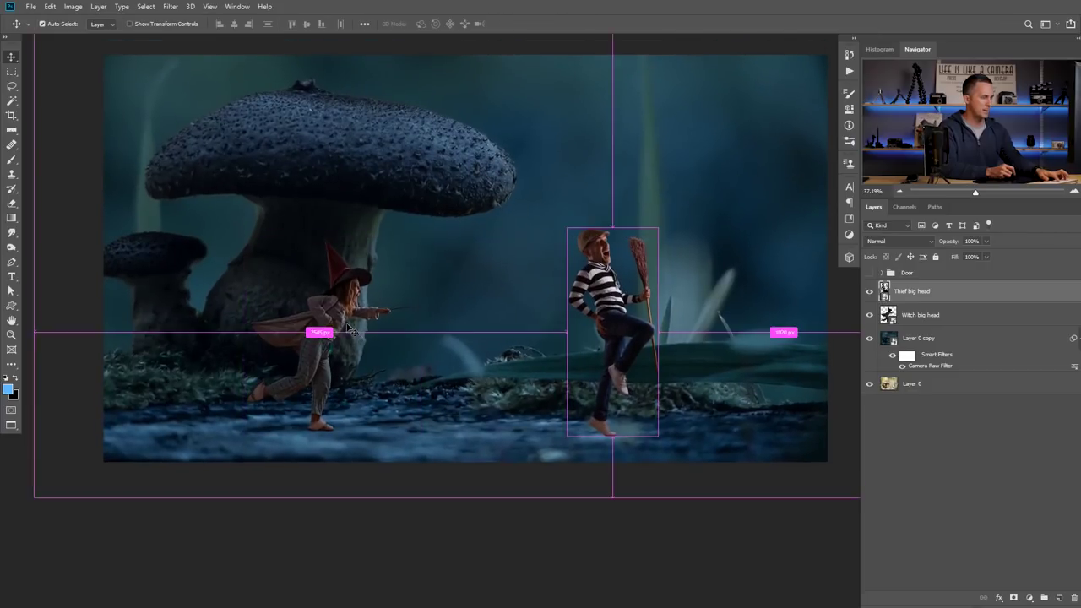
click(927, 315)
key(ctrl+t)
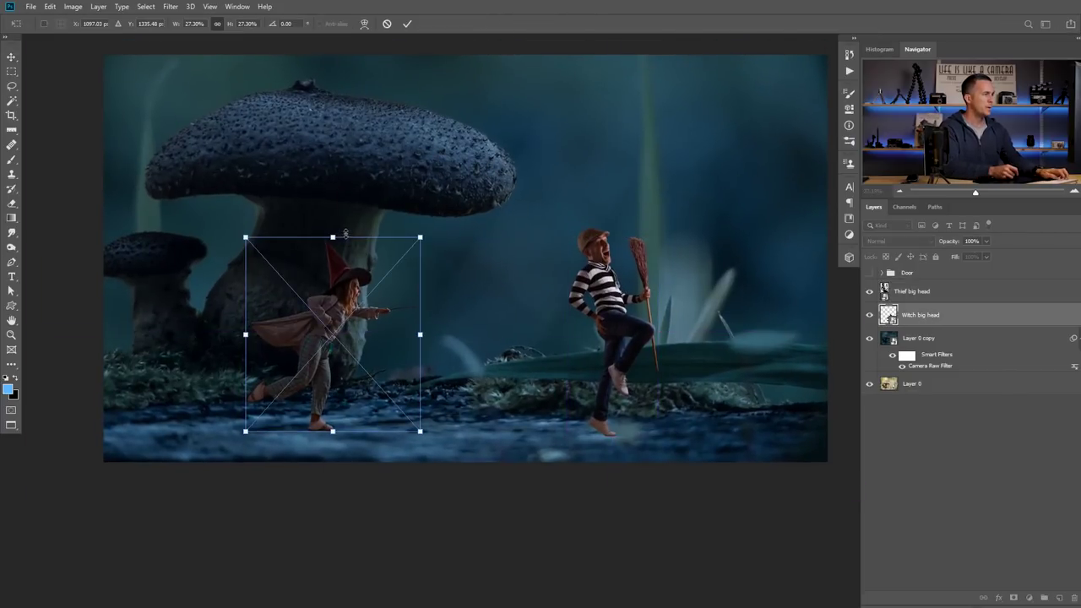
drag(246, 237, 231, 222)
drag(311, 292, 298, 292)
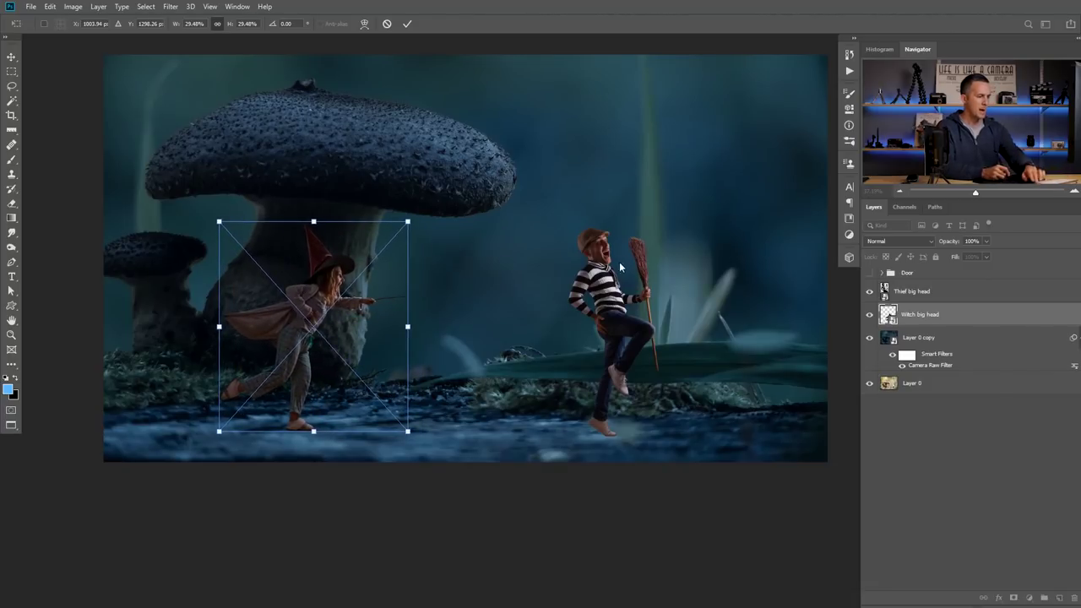
key(Return)
- Fine-tune the size of the Thief big head layer to 30.46%
click(621, 321)
key(ctrl+t)
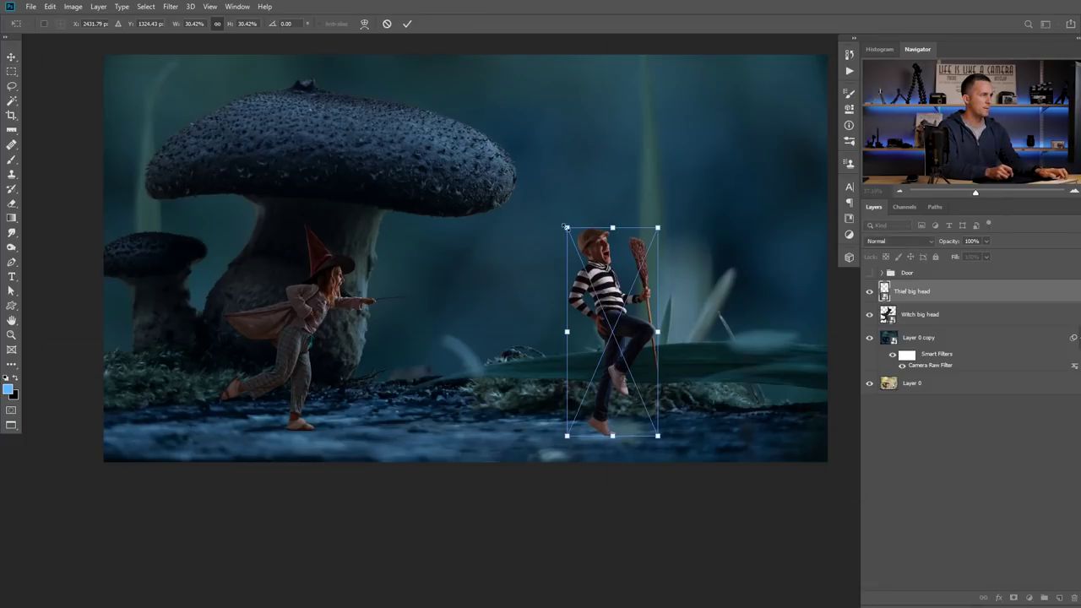
drag(564, 225, 564, 229)
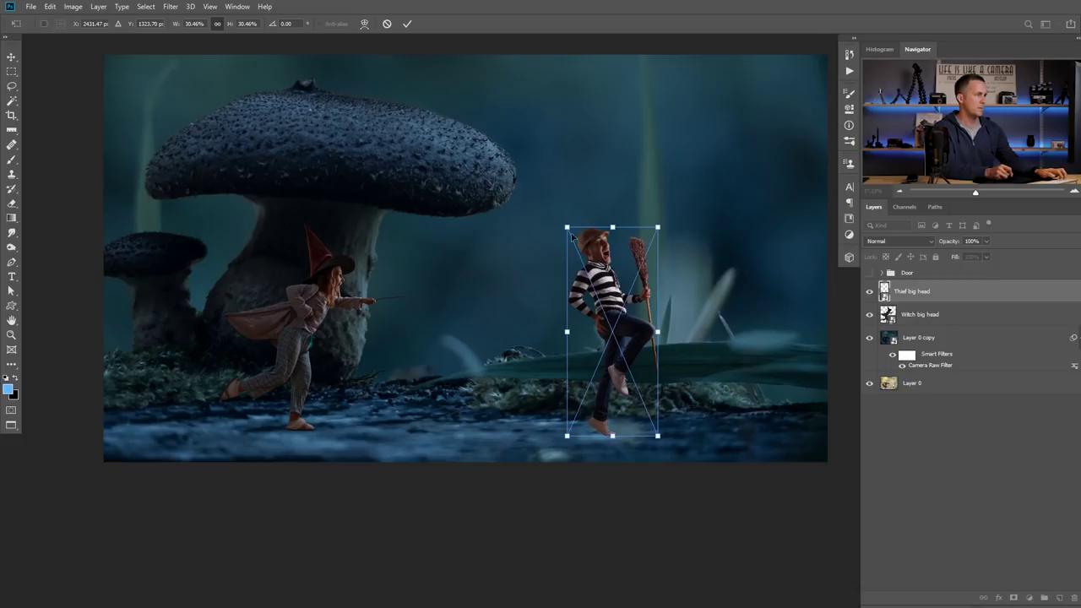
key(Return)
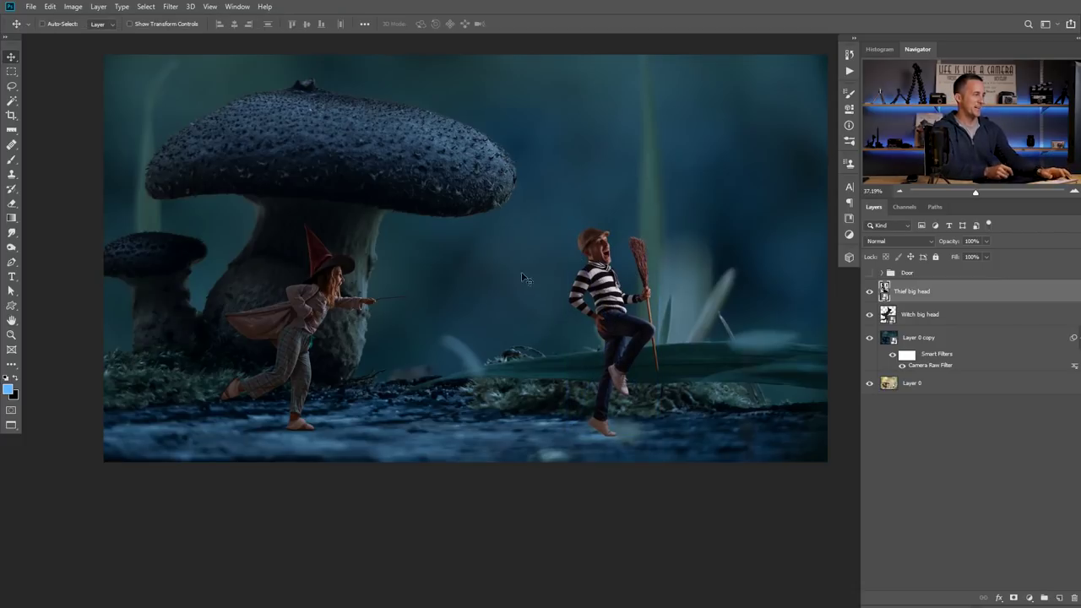
- Add a Color Balance adjustment clipped to the Witch big head layer, with midtones at Cyan-Red -15 and Yellow-Blue +16
click(952, 315)
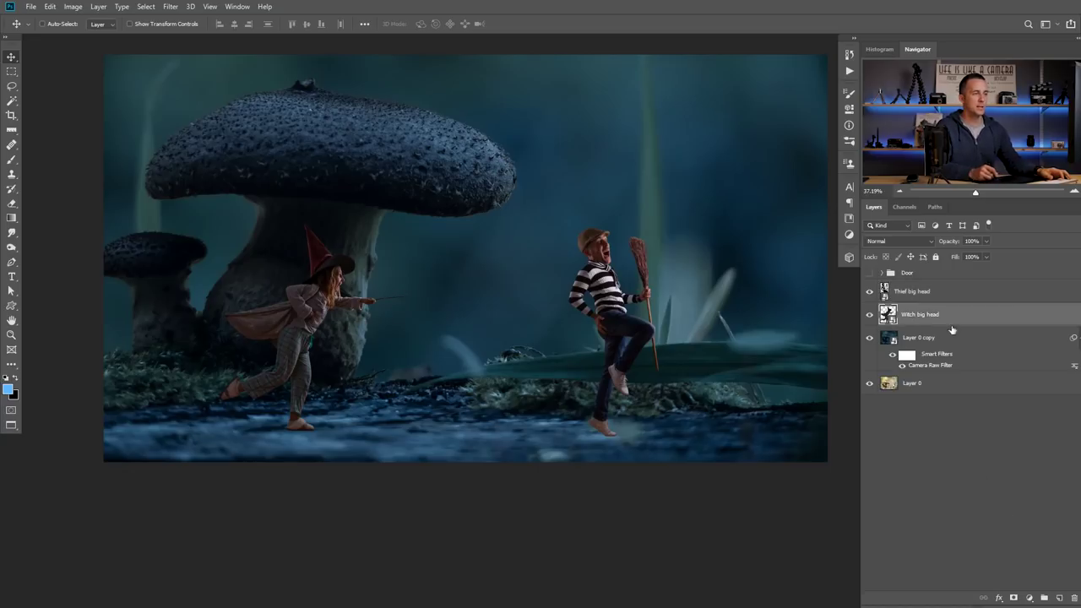
click(1029, 596)
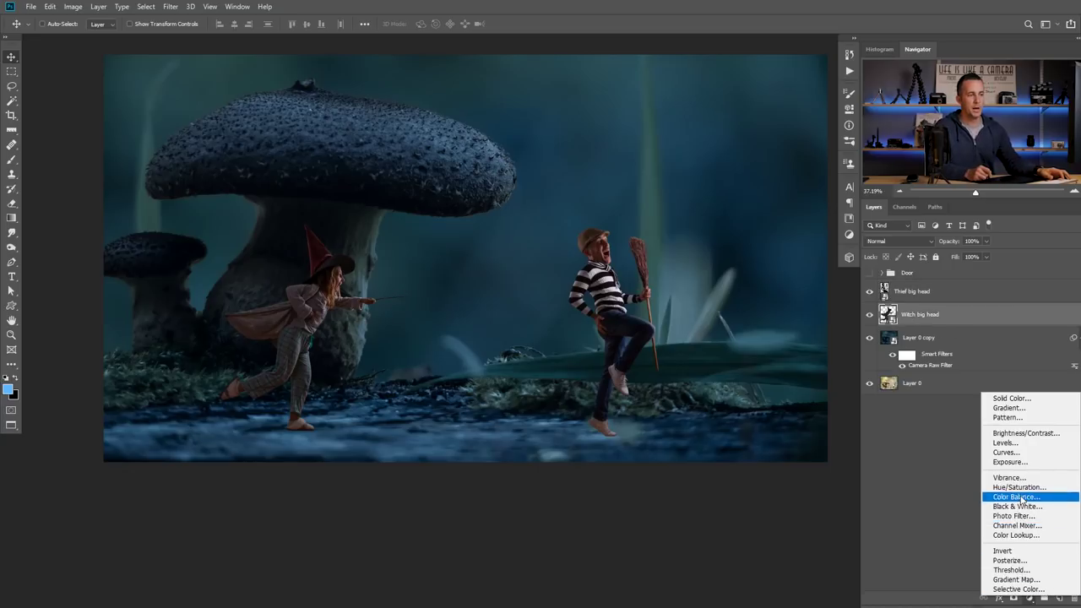
click(1018, 497)
click(752, 310)
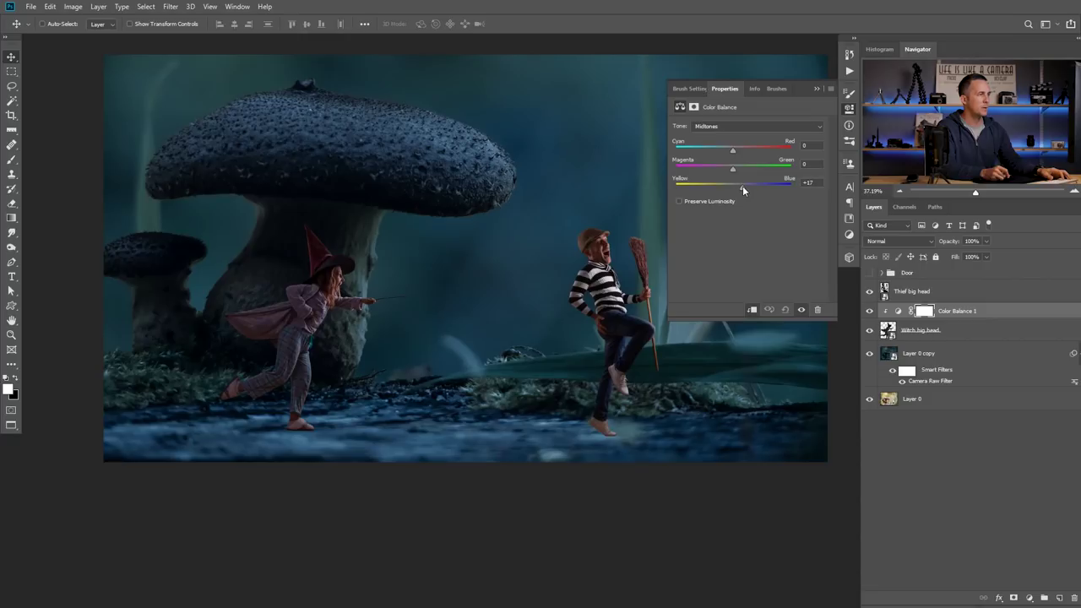
- Set the shadows of the witch's Color Balance to Cyan-Red -19 and Yellow-Blue +16
click(731, 124)
click(731, 138)
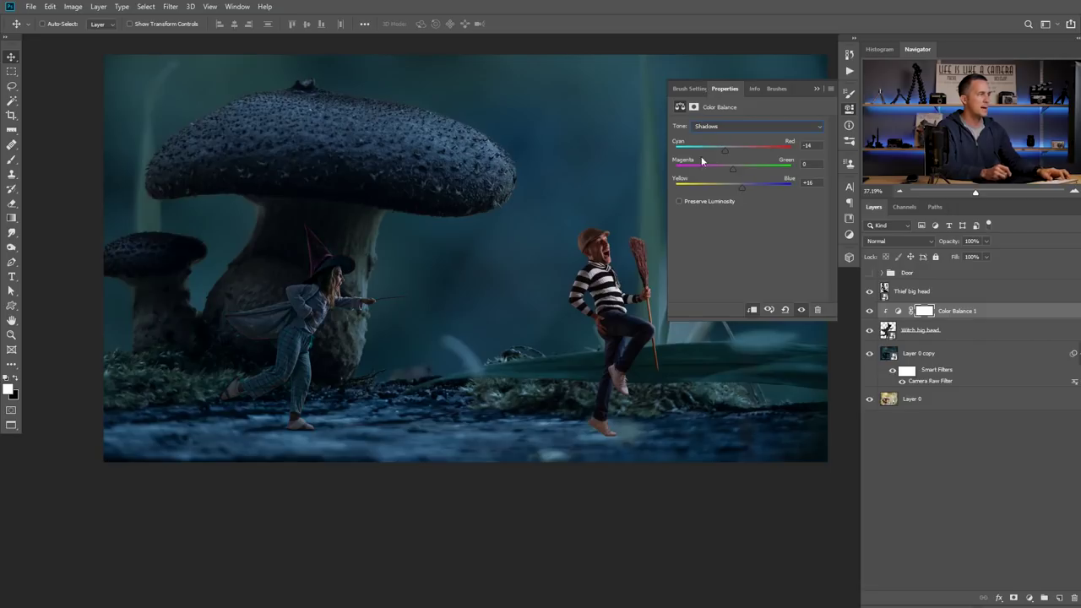
scroll(297, 305, up, 10)
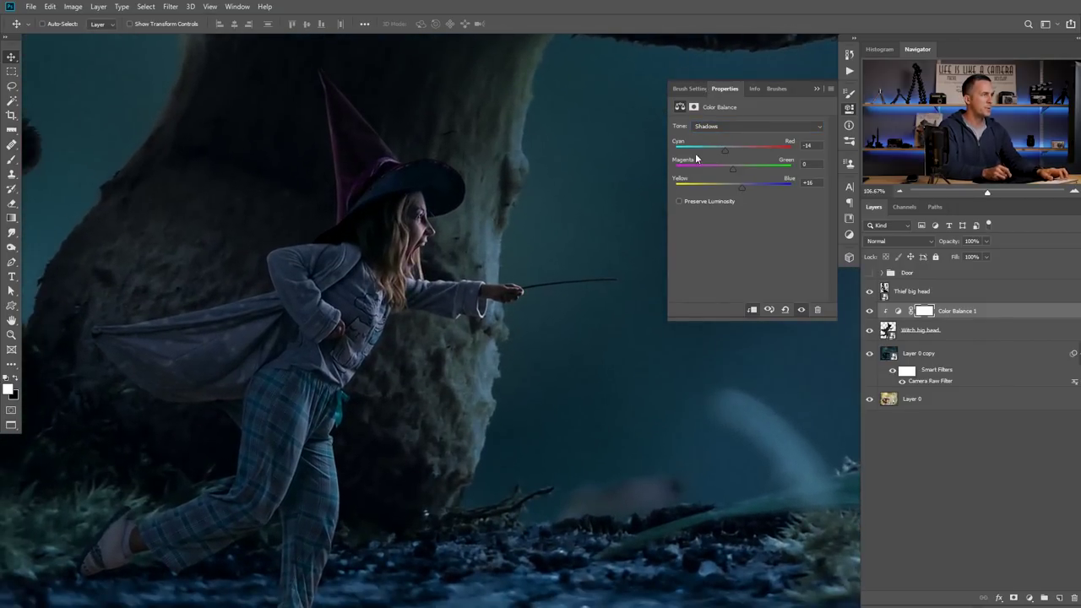
drag(725, 150, 722, 151)
scroll(408, 231, up, 6)
drag(442, 241, 461, 270)
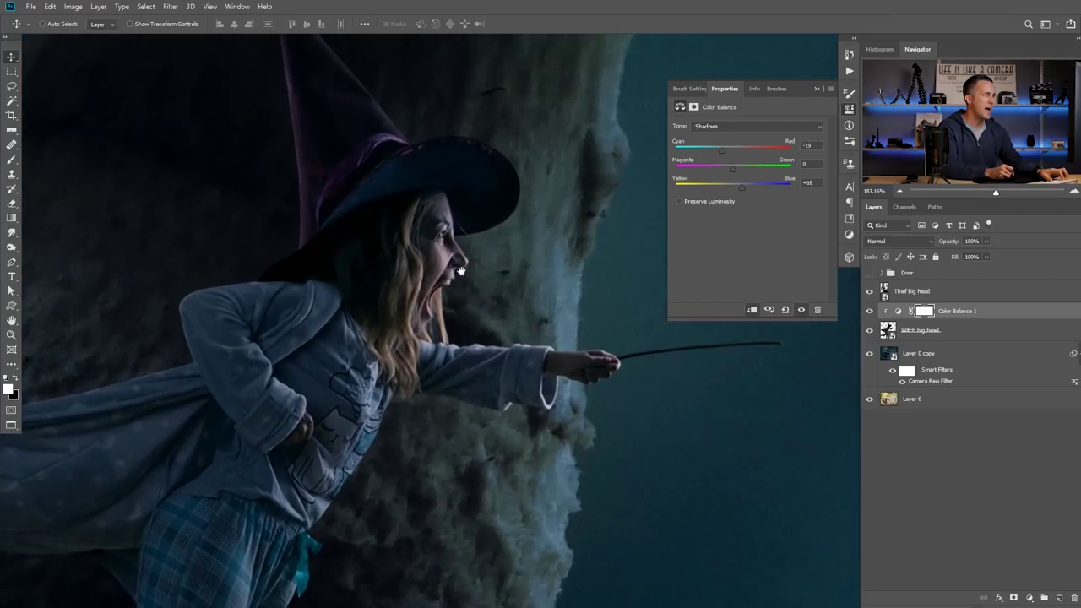
- Examine the witch's and the thief's colors up close and against the mushroom background
scroll(498, 288, down, 12)
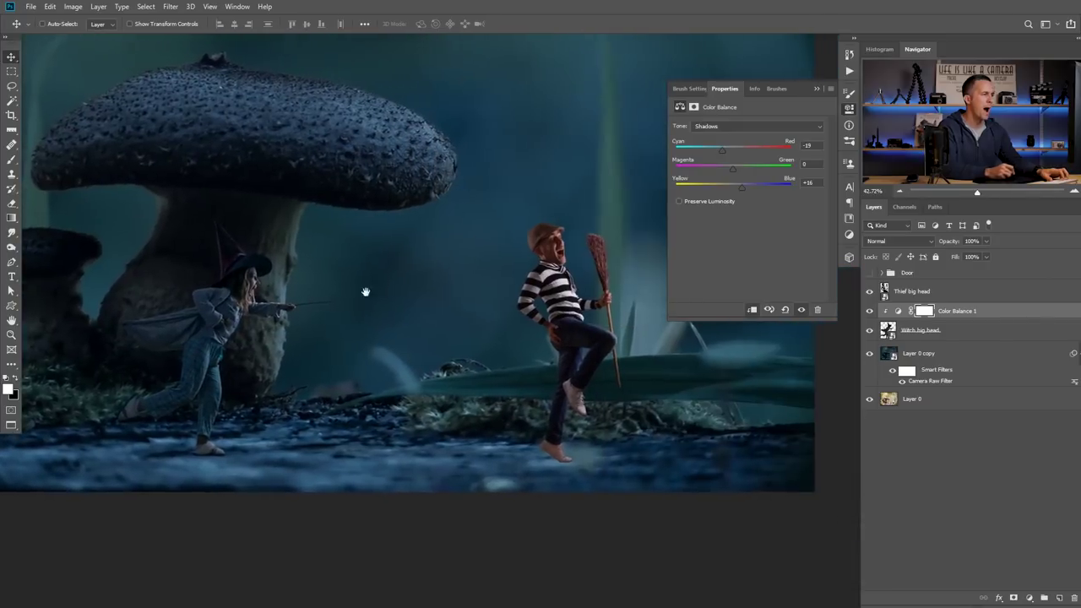
drag(365, 291, 284, 285)
scroll(535, 299, up, 8)
scroll(540, 299, down, 6)
drag(499, 302, 579, 298)
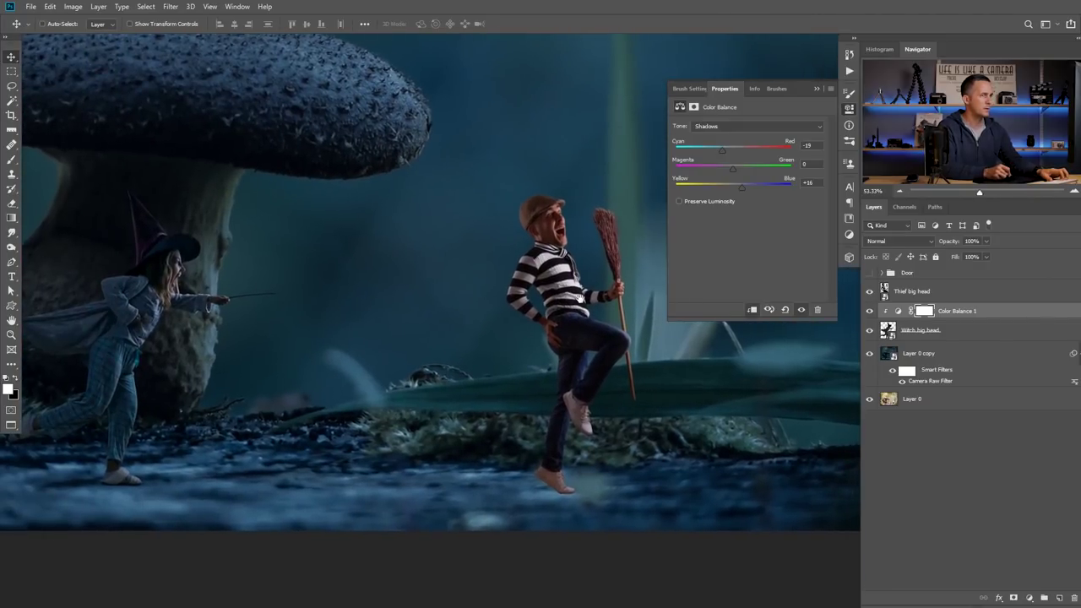
drag(453, 293, 542, 297)
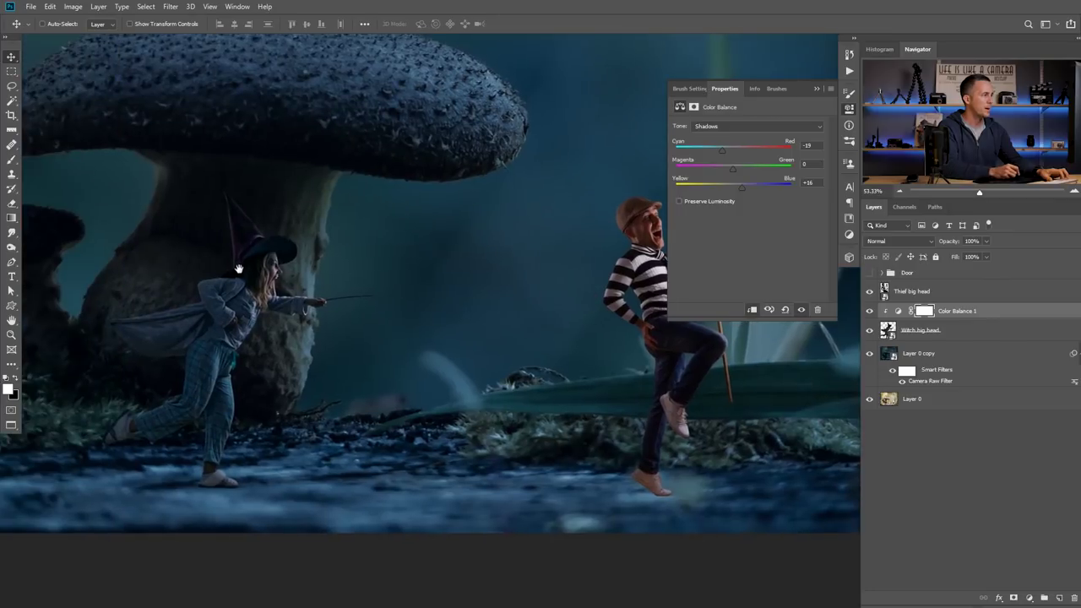
drag(239, 268, 297, 282)
scroll(297, 287, up, 4)
drag(591, 308, 262, 272)
drag(644, 275, 478, 330)
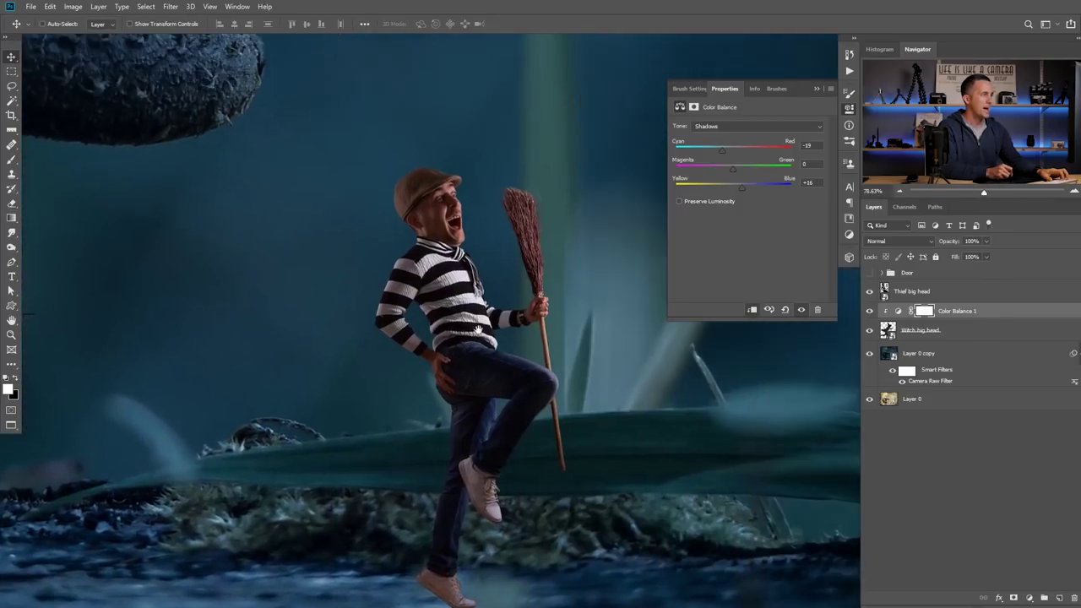
scroll(478, 329, up, 4)
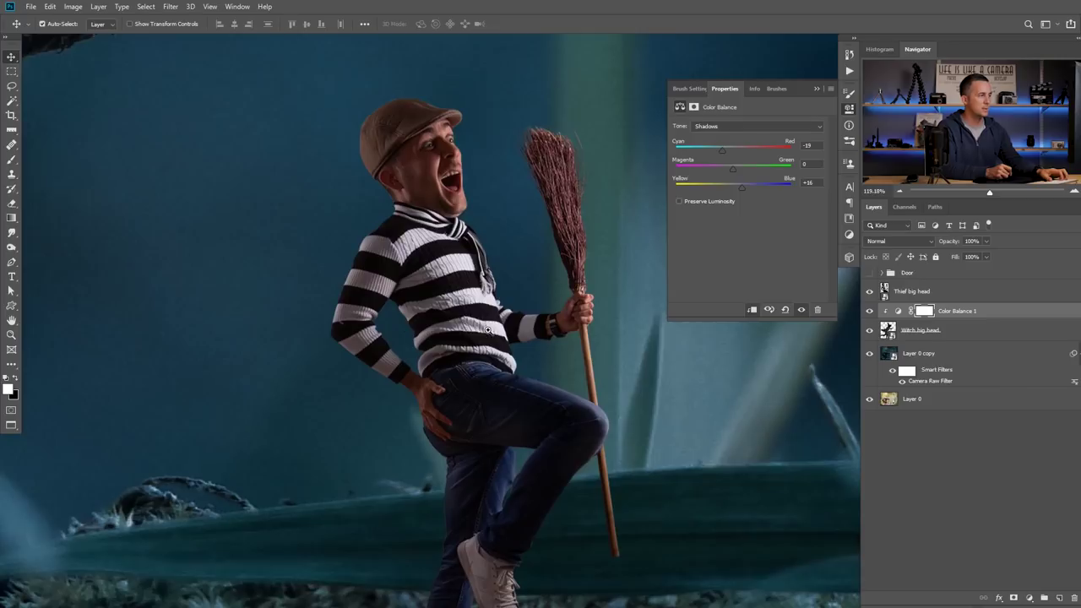
scroll(487, 330, down, 3)
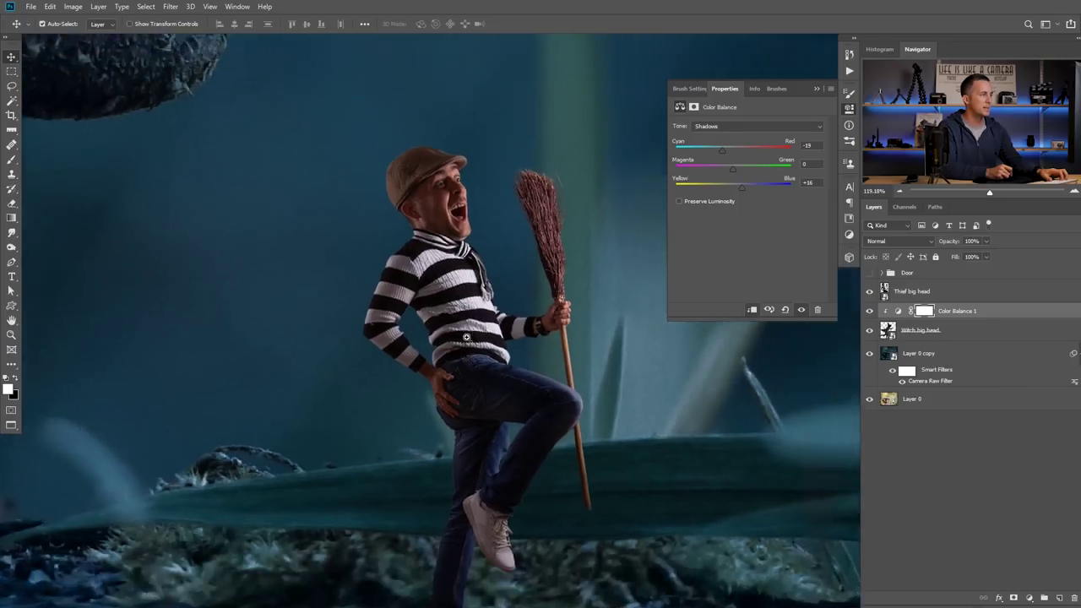
scroll(545, 306, down, 3)
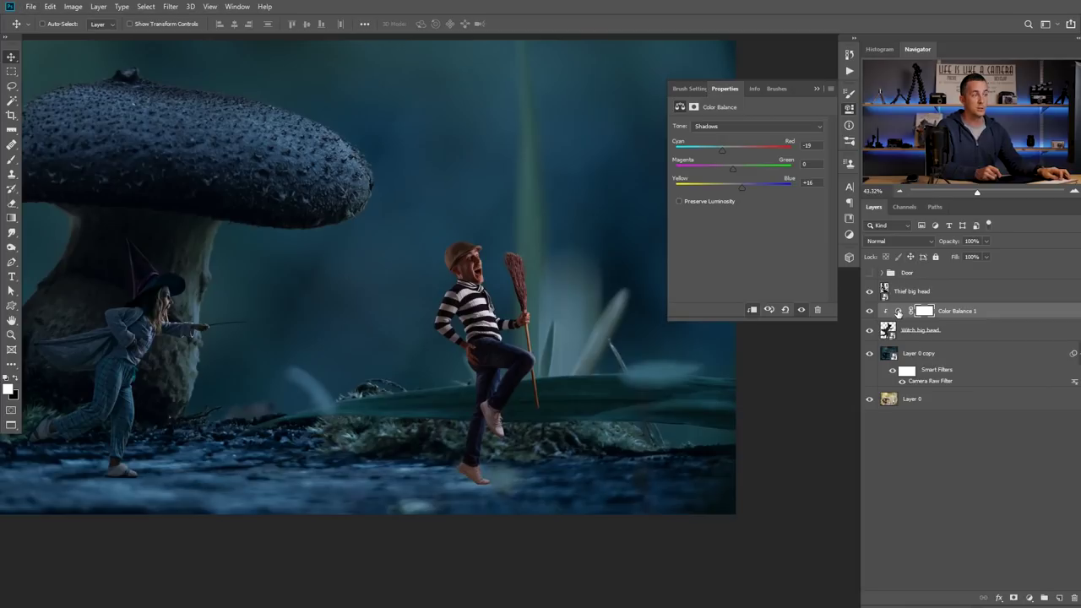
- Duplicate the witch's Color Balance adjustment above the Thief big head layer and clip the copy to the thief
drag(898, 313, 910, 288)
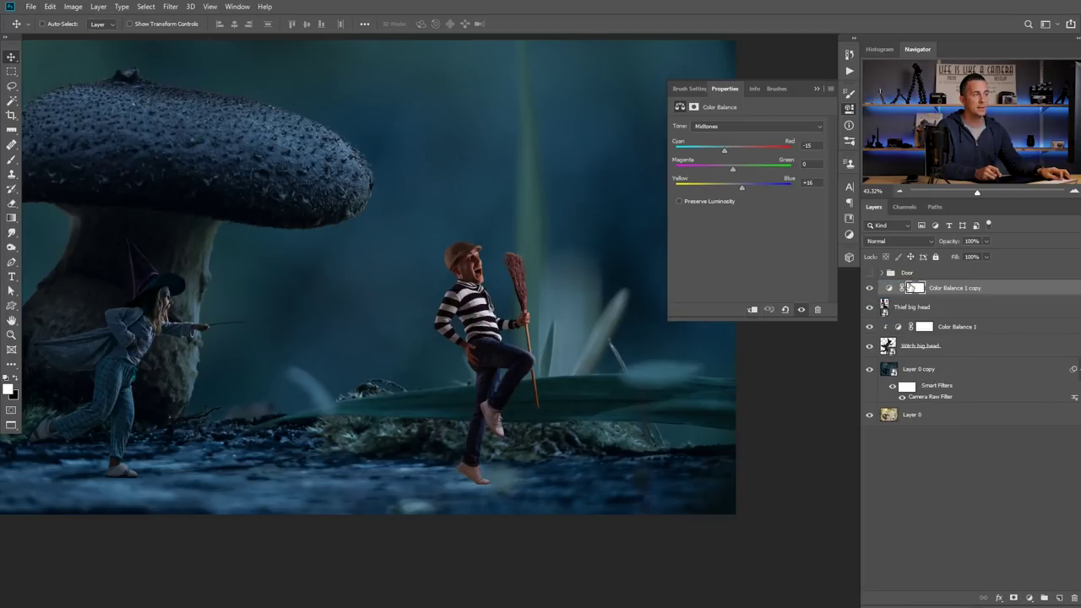
alt+click(897, 296)
scroll(515, 292, up, 5)
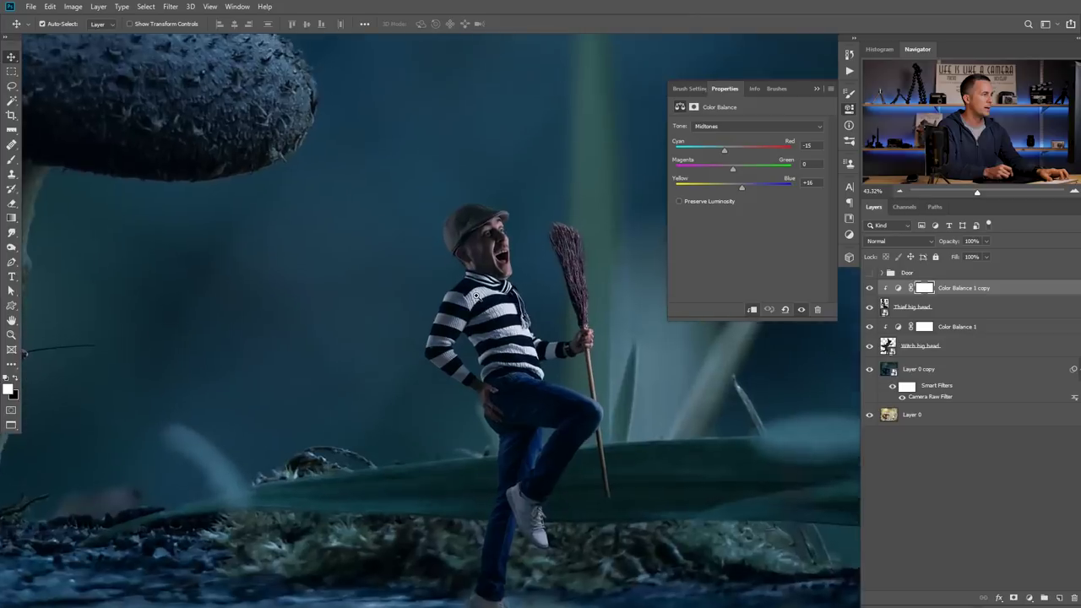
scroll(512, 347, down, 2)
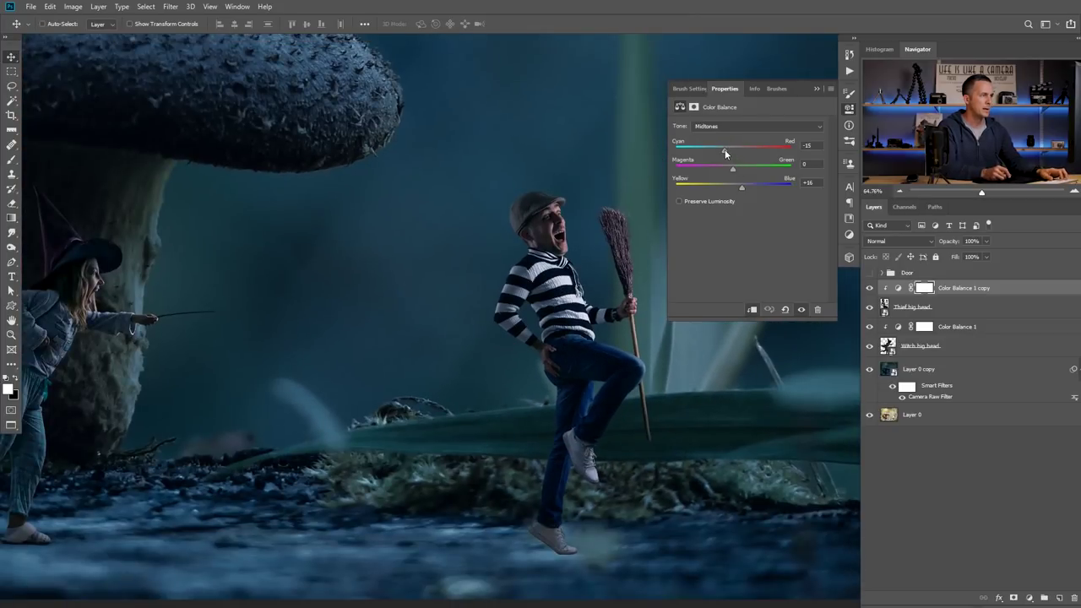
- Set the midtones of the thief's Color Balance to Cyan-Red -14 and Yellow-Blue +12, and close the adjustment settings
drag(726, 149, 723, 149)
scroll(607, 275, down, 2)
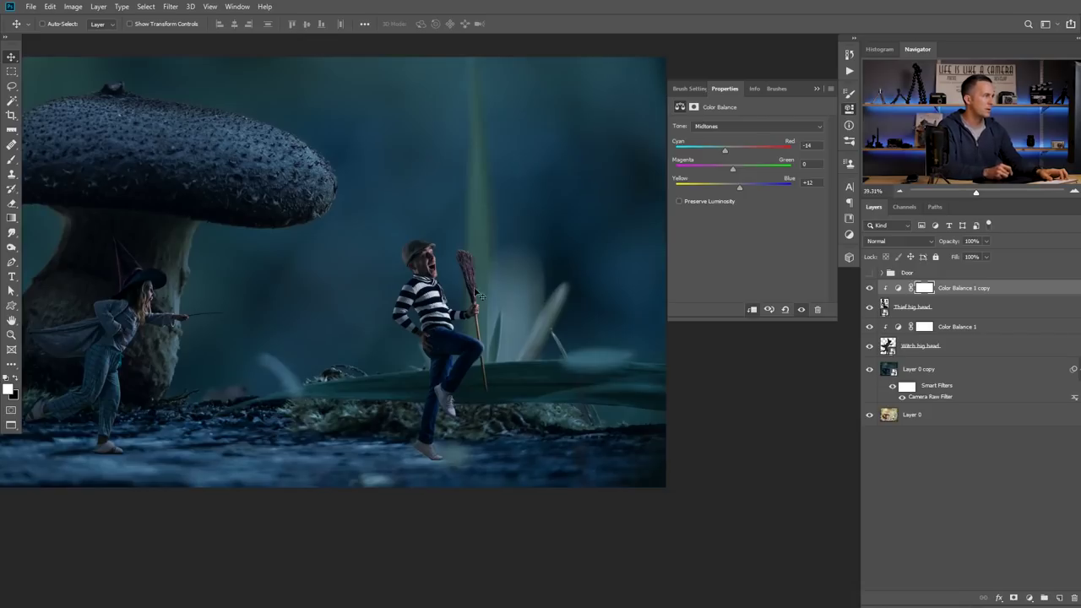
scroll(507, 287, up, 1)
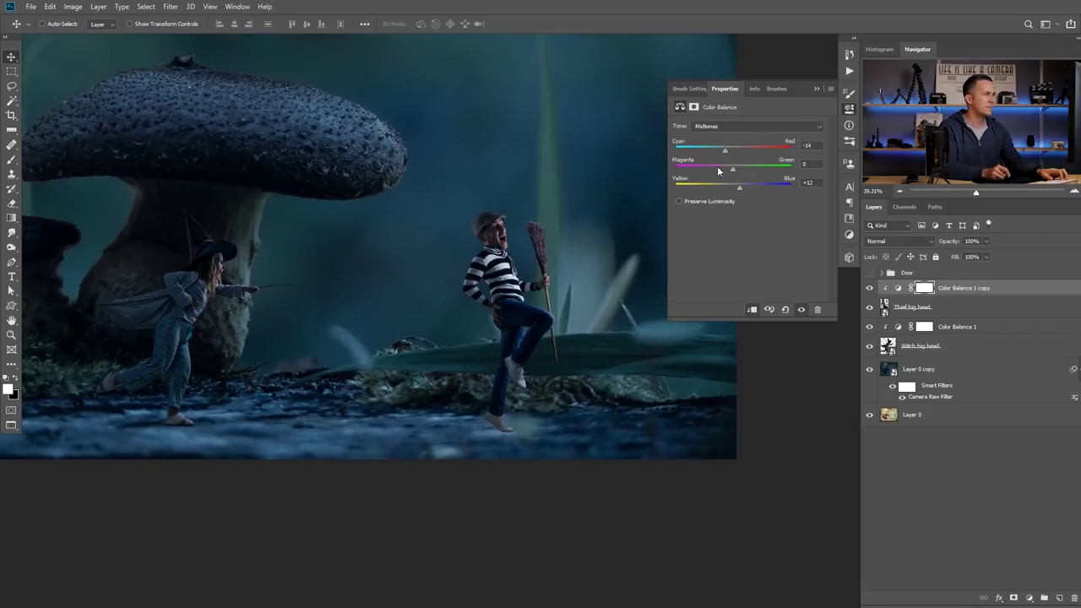
click(815, 90)
scroll(549, 261, down, 1)
drag(490, 316, 525, 336)
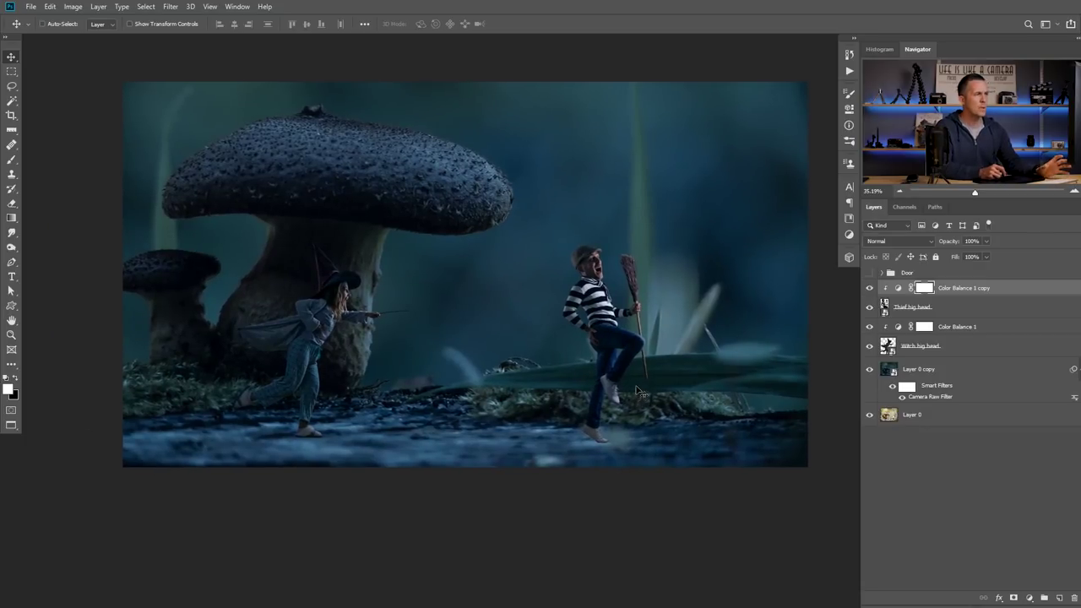
- Create a new layer directly below the Thief big head layer and name it Shadow
click(883, 309)
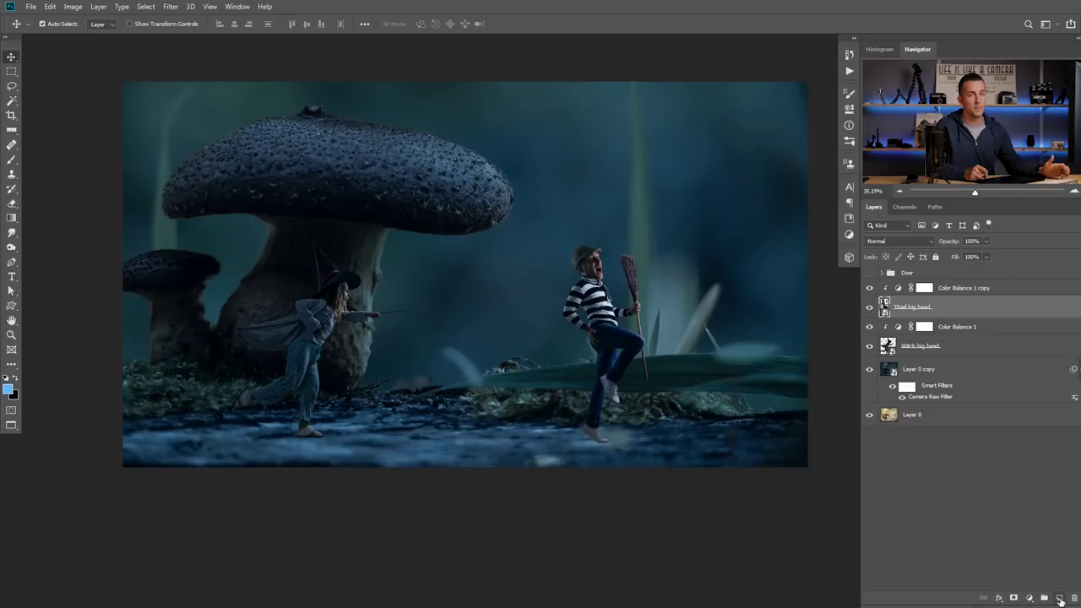
click(1059, 597)
double_click(913, 330)
text(Shadow)
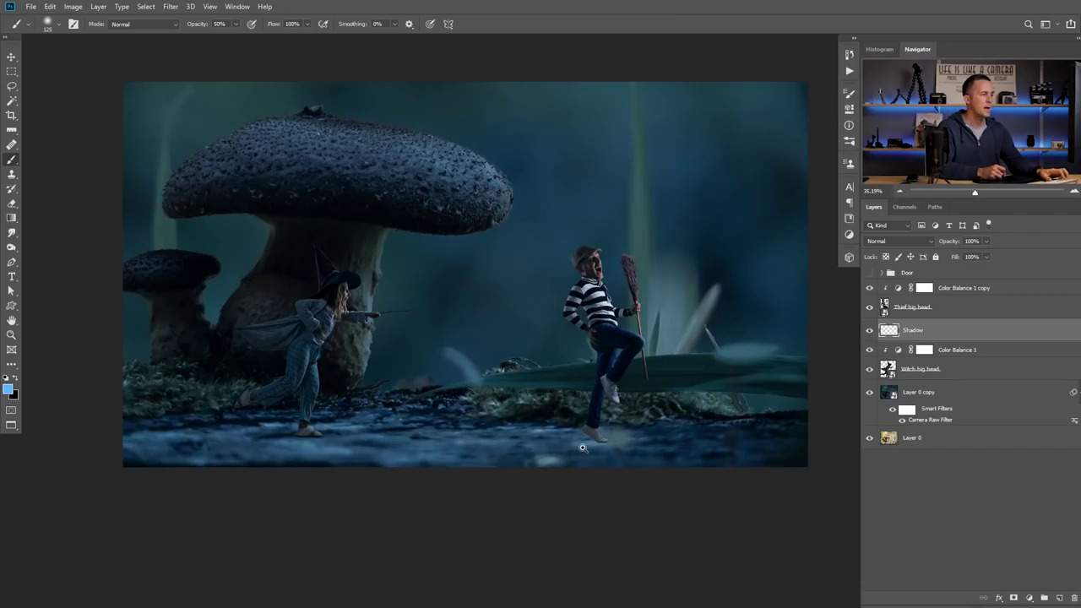
- Sample a blue from the ground beside the thief's foot as the paint color and set the Shadow layer to Multiply
scroll(576, 447, up, 4)
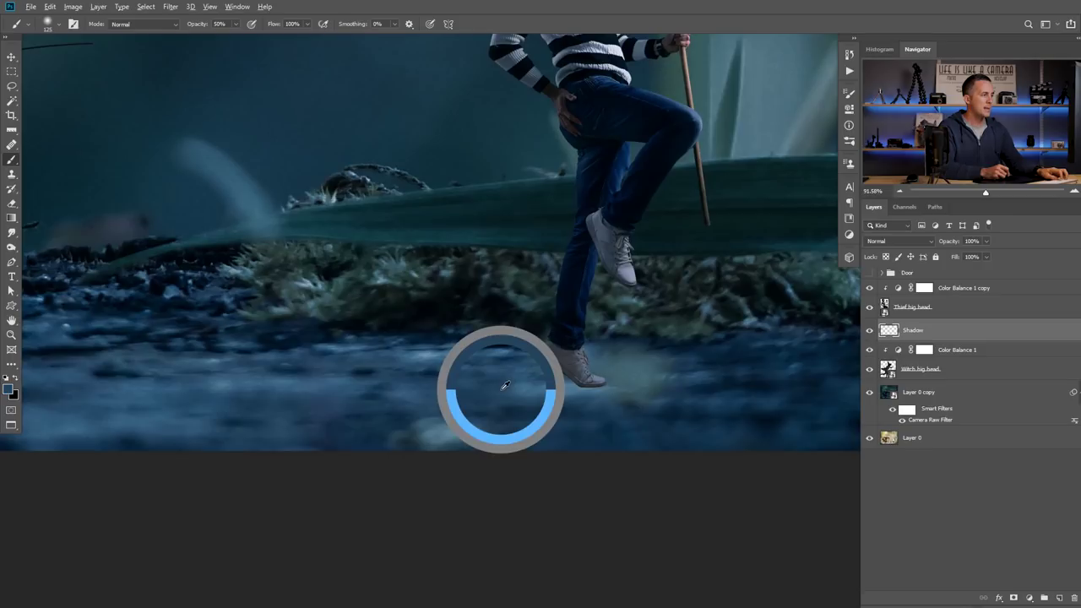
click(899, 242)
click(895, 286)
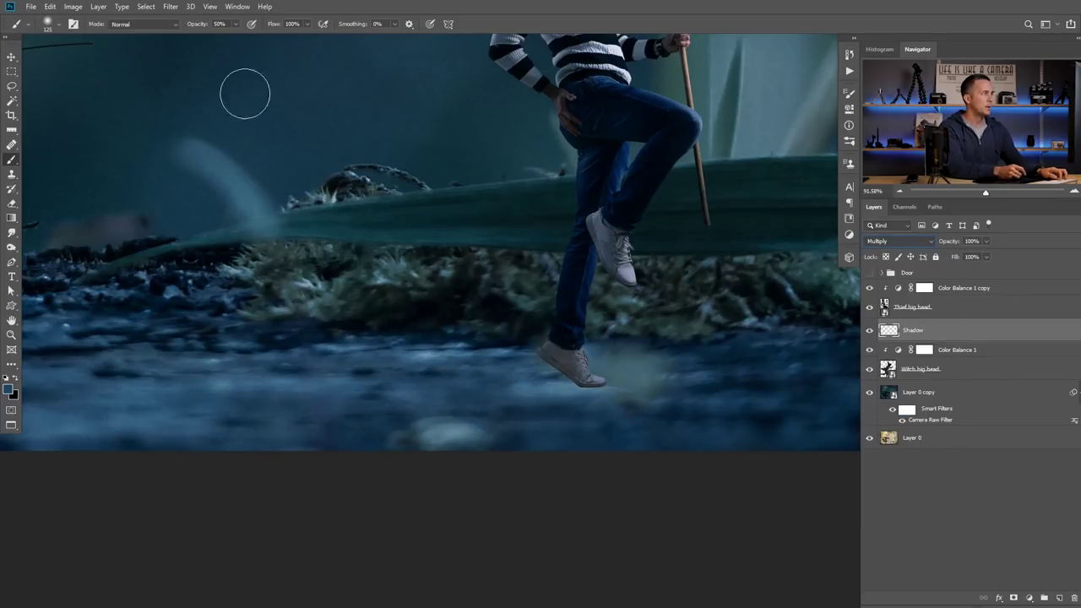
- Paint a straight shadow streak from the thief's standing foot toward the witch with a 25 px brush at 100% opacity
right_click(482, 306)
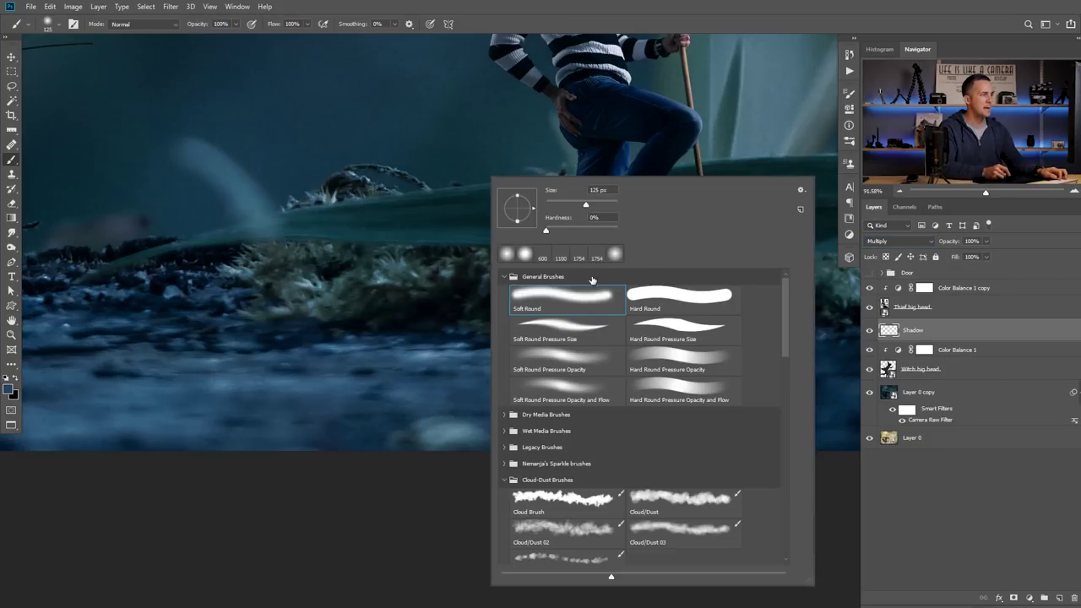
drag(428, 377, 473, 378)
key(ctrl+z)
key(bracketleft)
key(bracketleft)
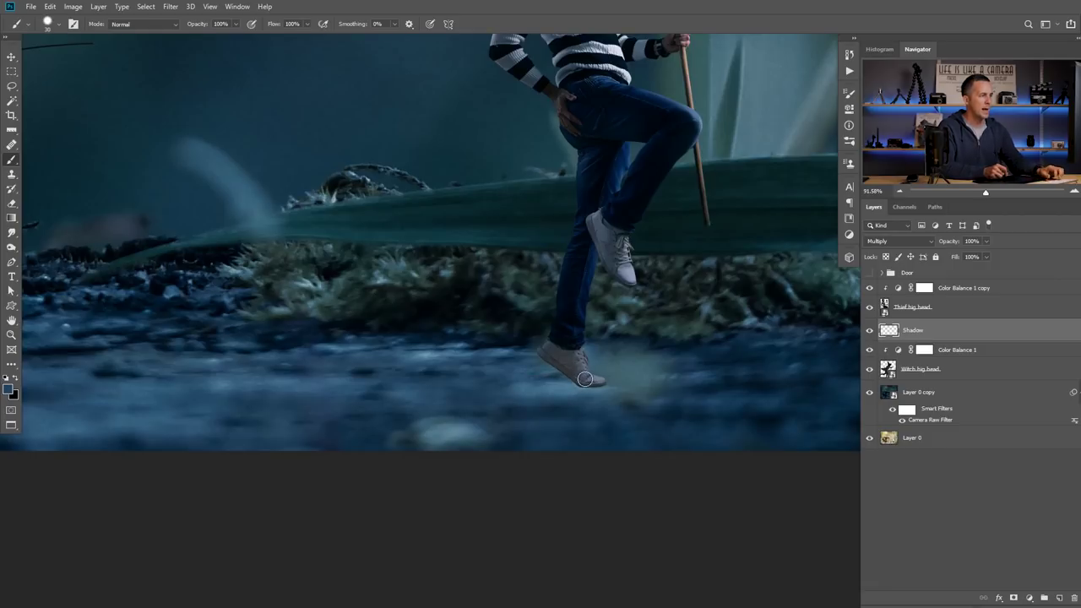
scroll(581, 382, up, 2)
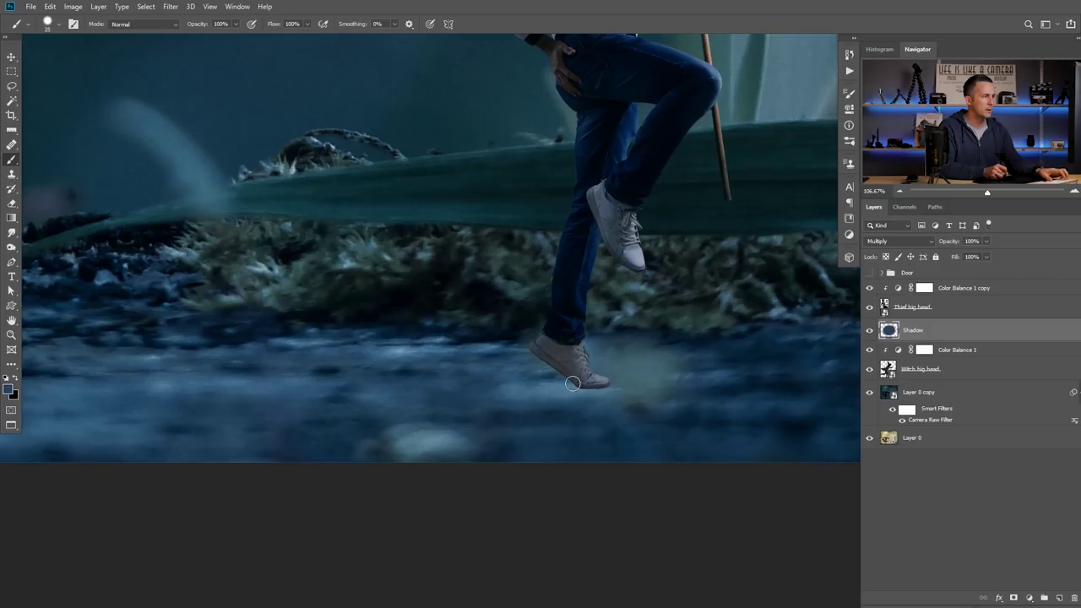
drag(572, 383, 519, 386)
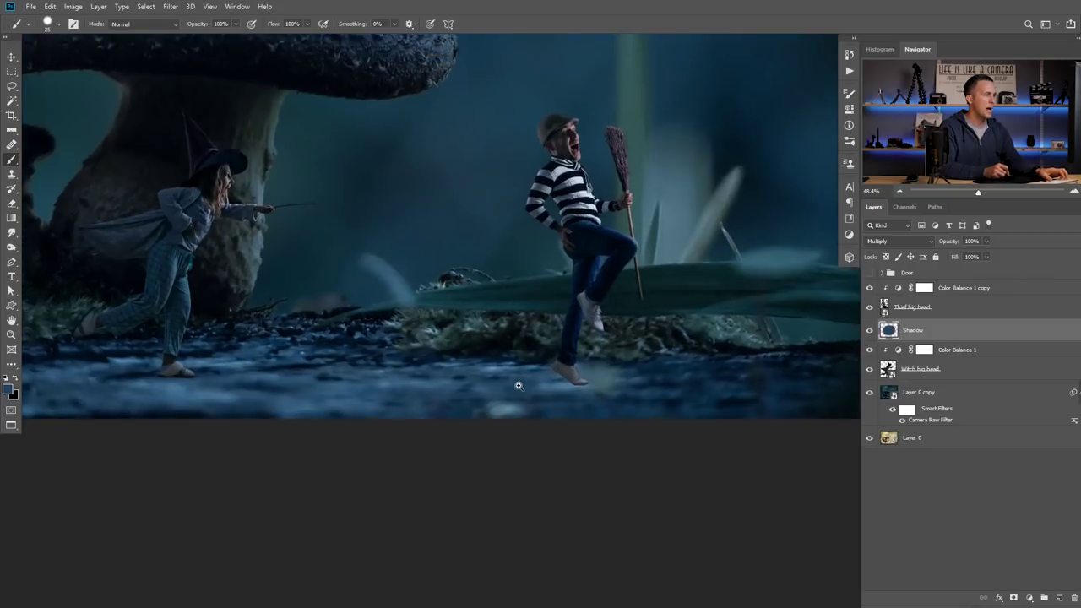
shift+click(285, 384)
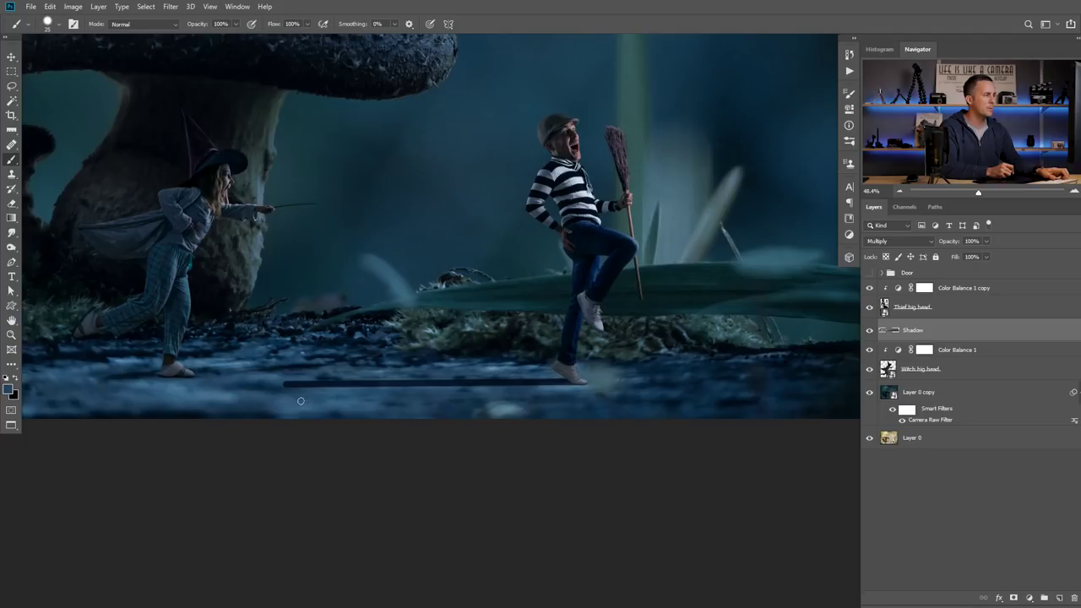
- Transform the shadow streak so it stretches toward the witch and widens away from the thief's foot
key(ctrl+plus)
key(ctrl+t)
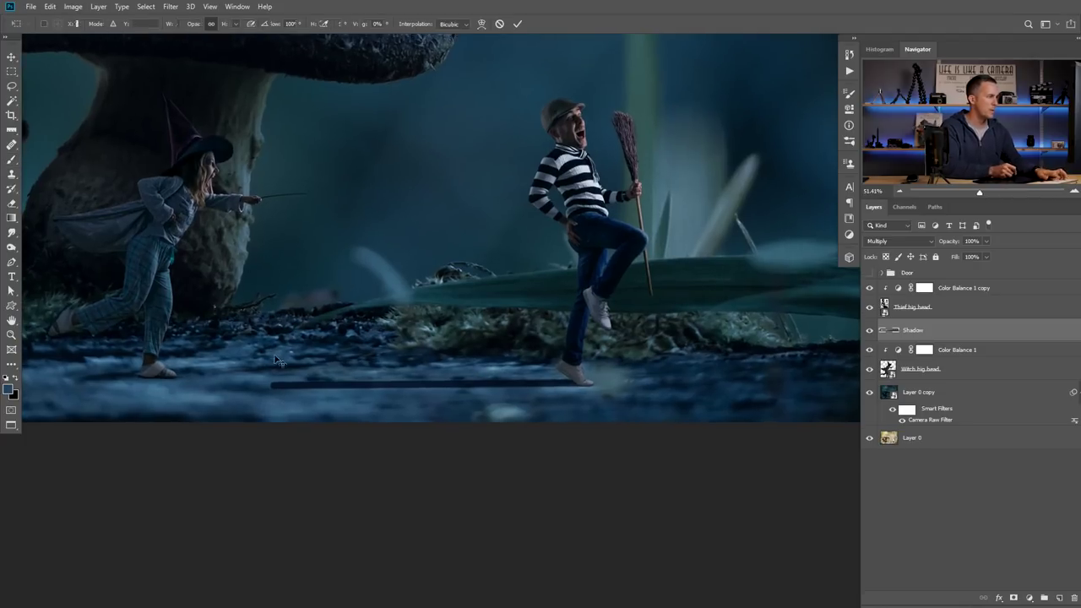
mouse_move(269, 386)
mouse_down()
mouse_move(205, 381)
mouse_move(207, 352)
mouse_up()
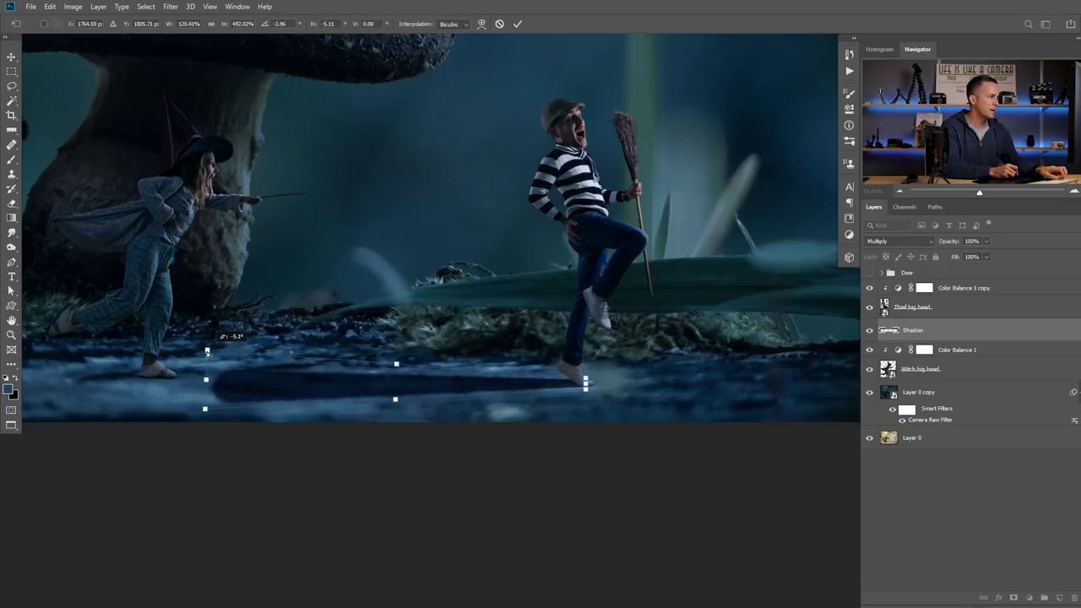
key(Return)
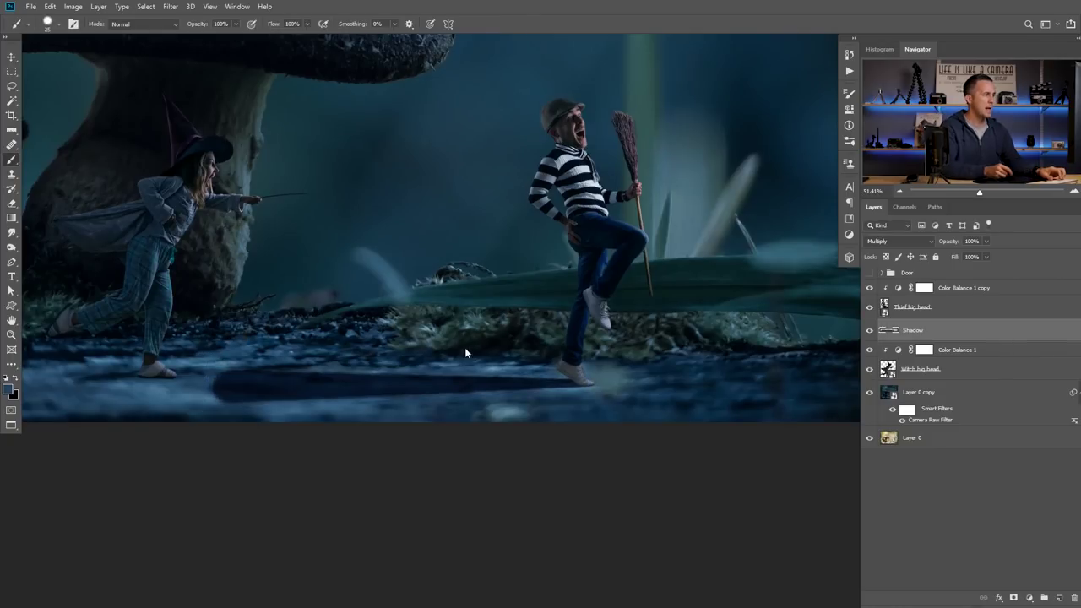
key(ctrl+0)
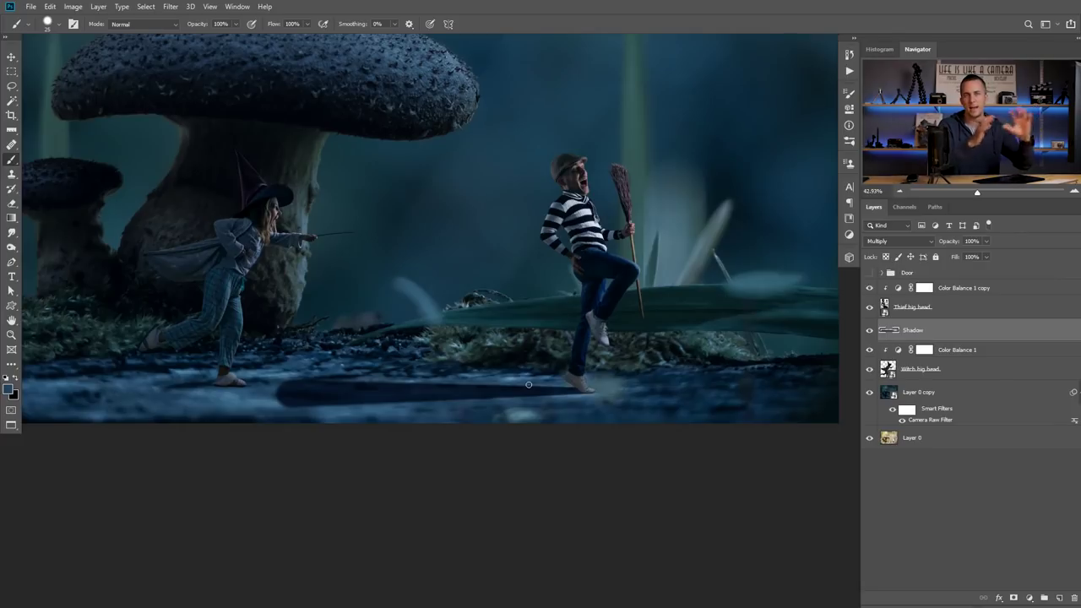
- Soften the shadow's wide far end near the witch with the Smudge tool at 44% strength
click(11, 233)
scroll(303, 378, up, 3)
mouse_move(302, 378)
mouse_down()
mouse_move(326, 390)
mouse_move(378, 379)
mouse_move(309, 318)
mouse_move(314, 329)
mouse_move(385, 323)
mouse_move(343, 330)
mouse_move(331, 321)
mouse_move(314, 335)
mouse_move(398, 328)
mouse_move(432, 352)
mouse_move(445, 388)
mouse_move(448, 377)
mouse_move(413, 389)
mouse_move(652, 371)
mouse_move(654, 326)
mouse_move(428, 329)
mouse_move(297, 356)
mouse_move(312, 384)
mouse_up()
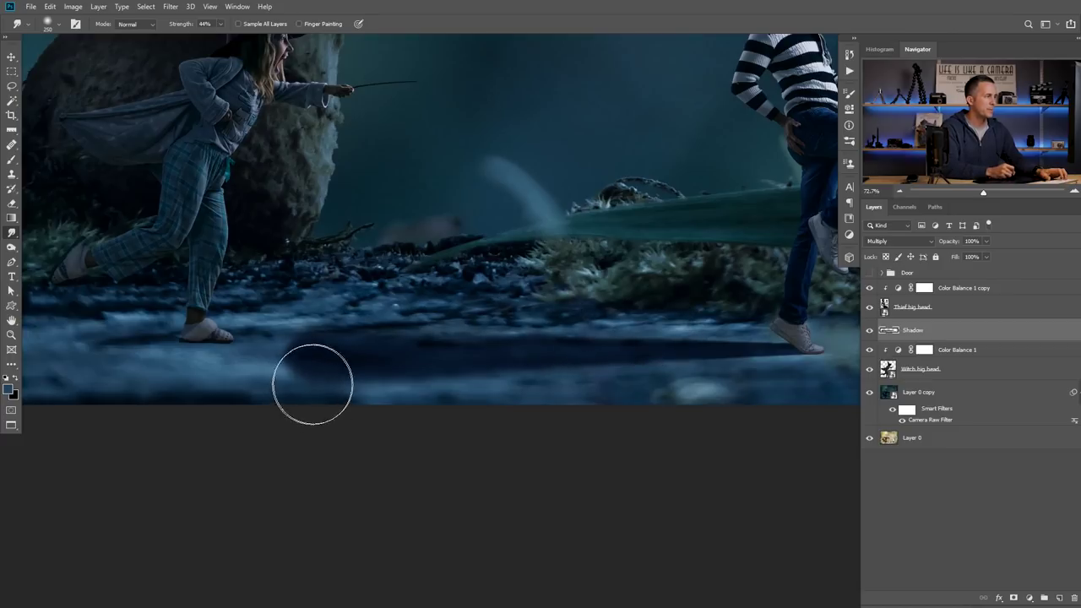
key(bracketleft)
key(bracketleft)
key(bracketleft)
key(bracketleft)
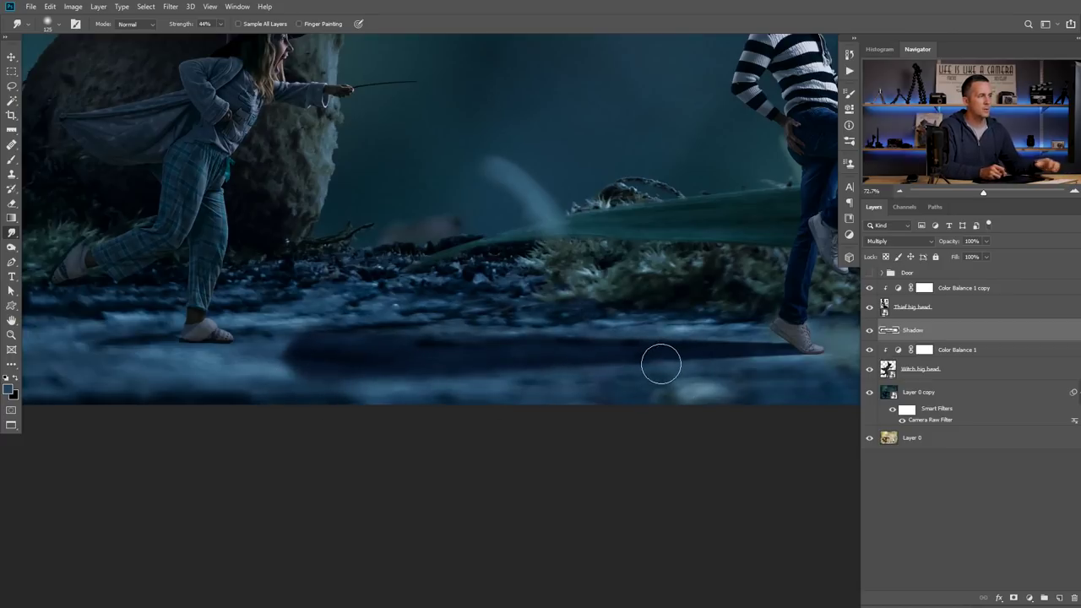
- Smudge the long edges of the shadow between the witch and the thief's foot, varying the brush size
mouse_move(683, 369)
mouse_down()
mouse_move(531, 374)
mouse_move(523, 360)
mouse_move(430, 357)
mouse_move(478, 358)
mouse_up()
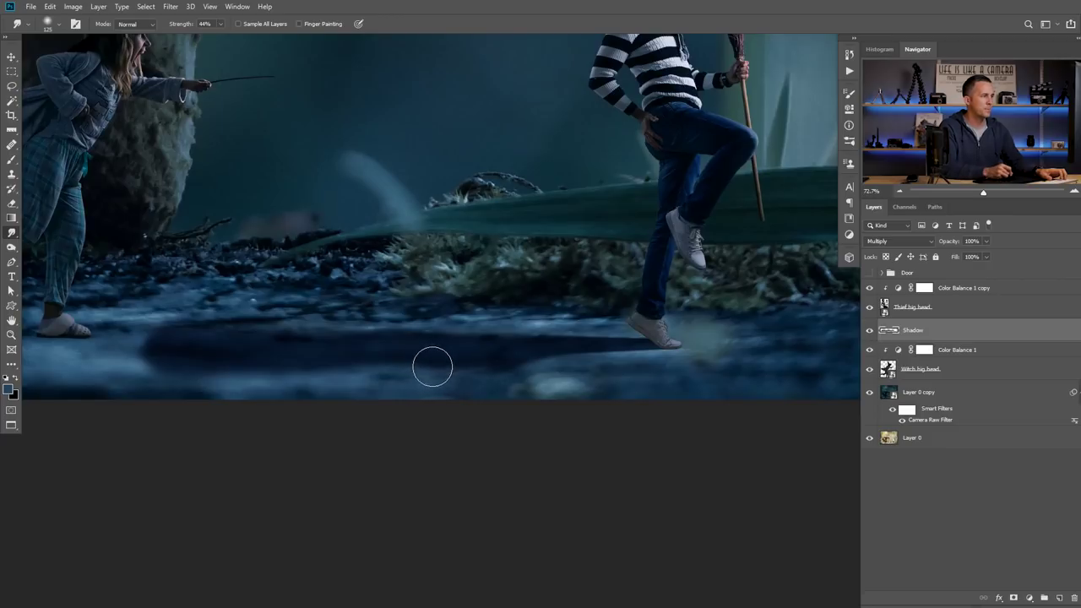
key(bracketleft)
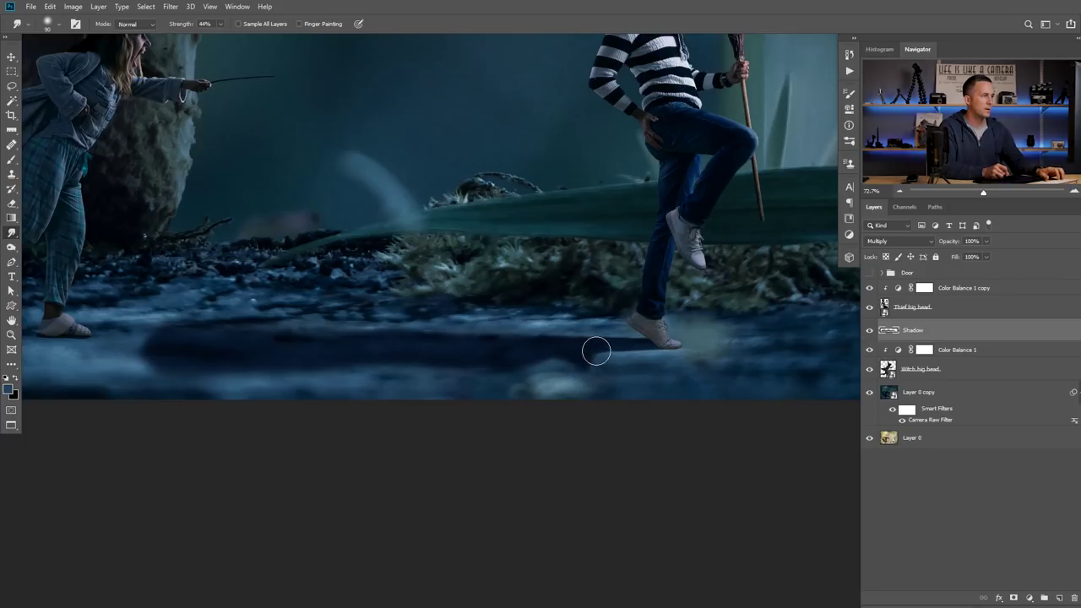
key(bracketright)
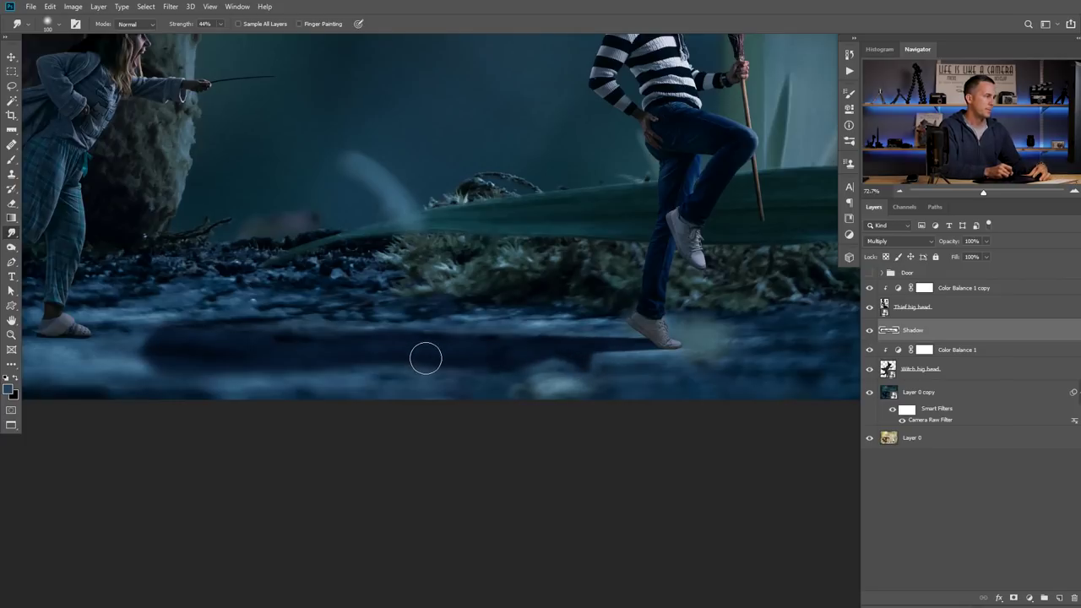
mouse_move(417, 365)
mouse_down()
mouse_move(471, 365)
mouse_move(404, 371)
mouse_move(468, 377)
mouse_move(438, 371)
mouse_up()
key(bracketright)
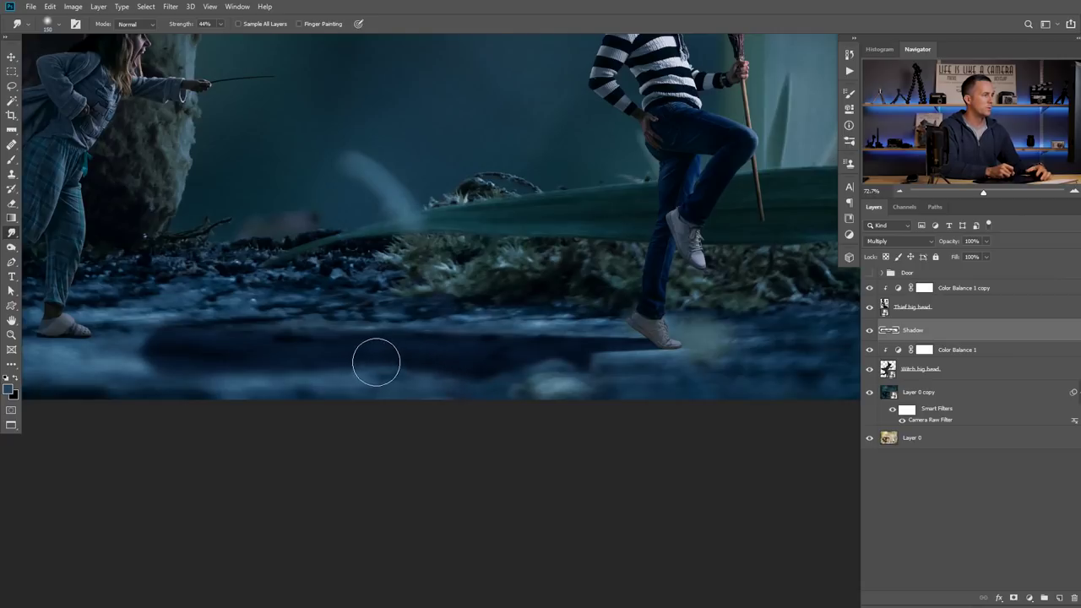
mouse_move(241, 371)
mouse_down()
mouse_move(168, 325)
mouse_move(220, 339)
mouse_move(464, 304)
mouse_move(387, 331)
mouse_move(578, 340)
mouse_up()
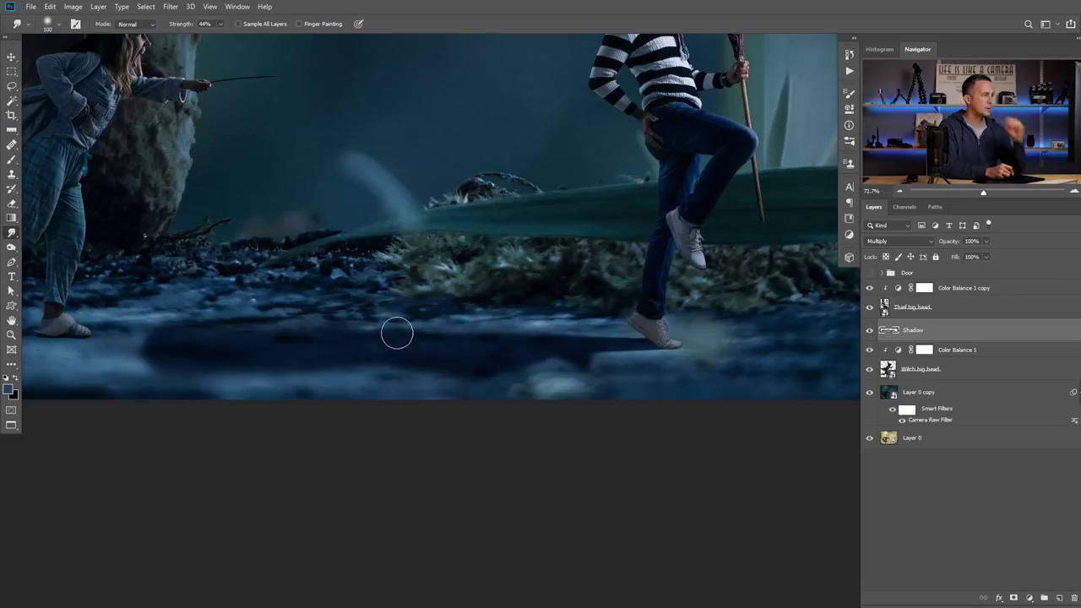
- Stretch the shadow's far end further toward the witch and warp its middle slightly downward
key(ctrl+t)
scroll(220, 340, down, 3)
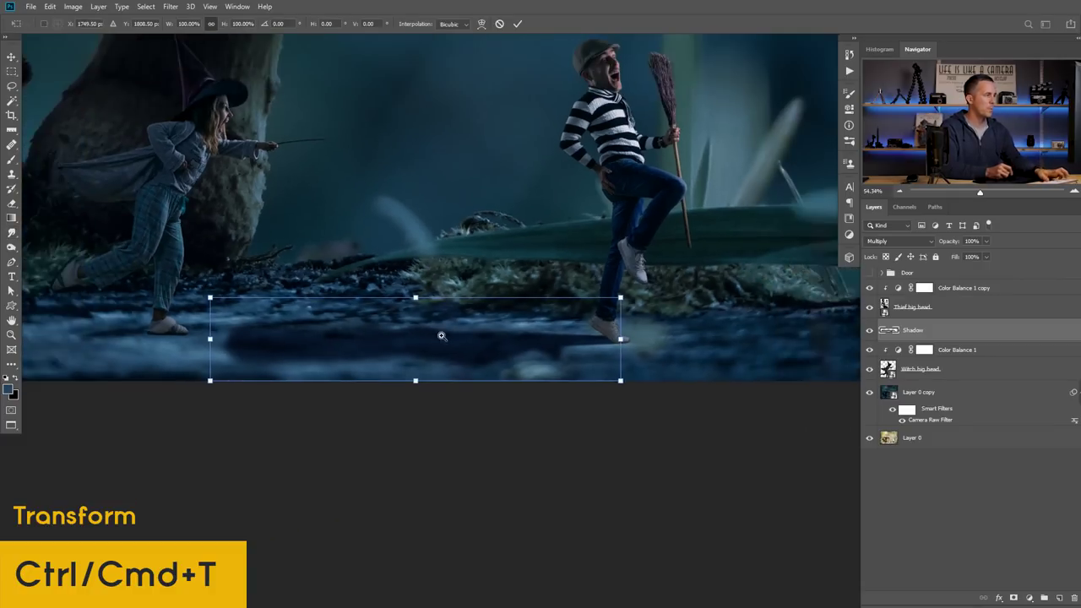
drag(209, 338, 182, 342)
right_click(465, 337)
click(484, 406)
mouse_move(519, 346)
mouse_down()
mouse_move(488, 347)
mouse_move(540, 368)
mouse_up()
key(Return)
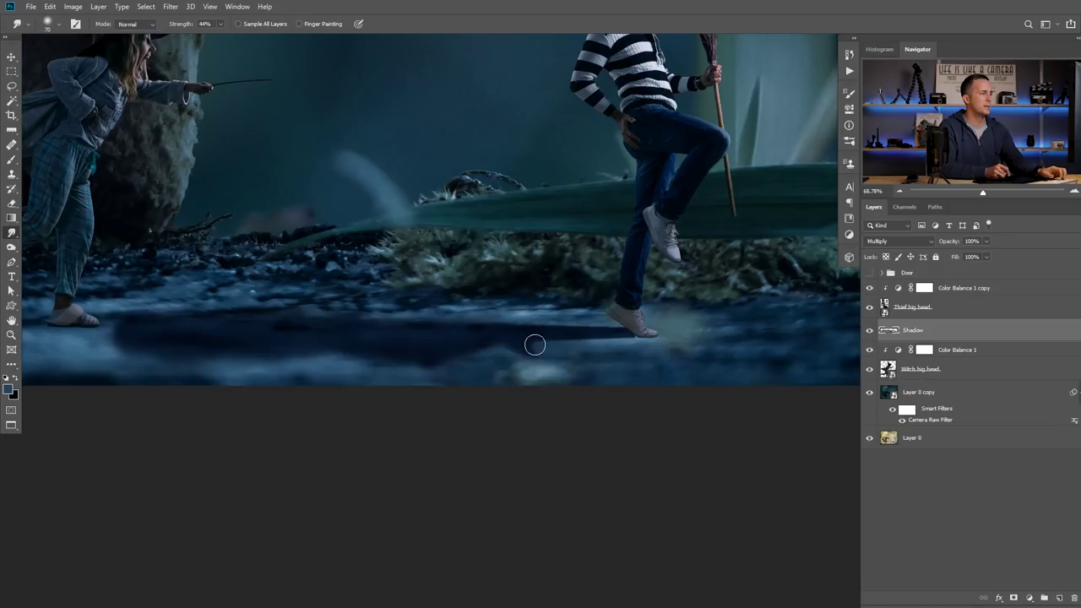
scroll(614, 335, up, 1)
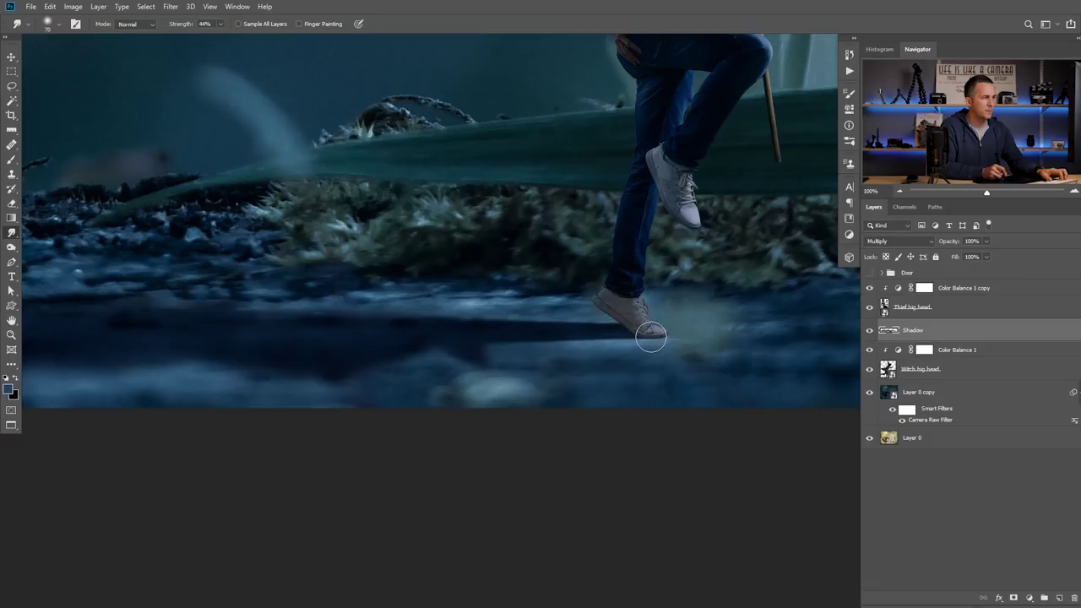
scroll(650, 336, down, 3)
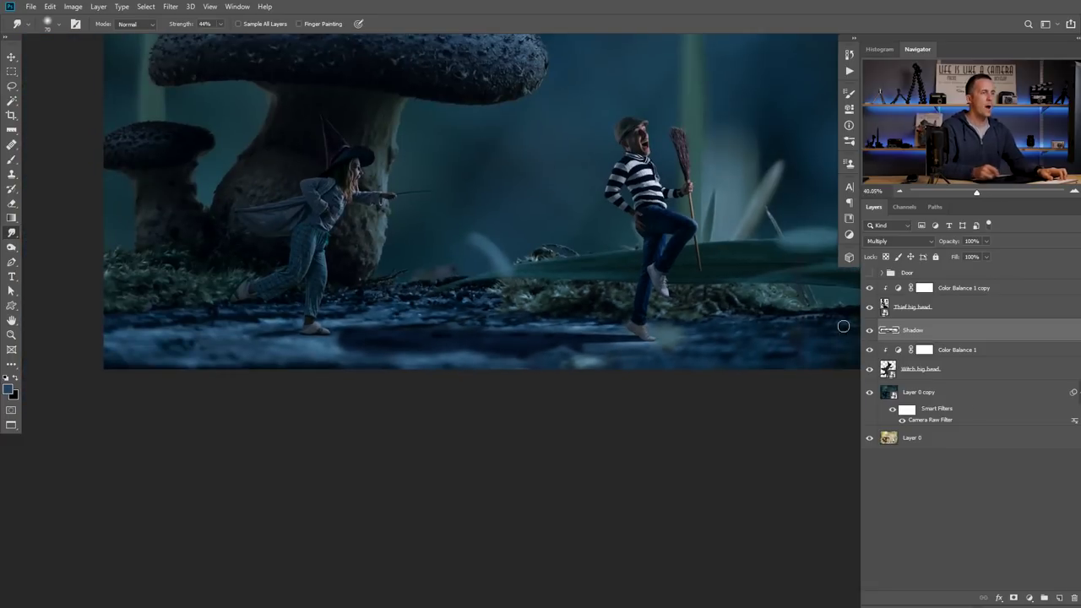
- Add a mask to the Shadow layer and fade the shadow's far end with a linear black Foreground to Transparent gradient
click(1013, 597)
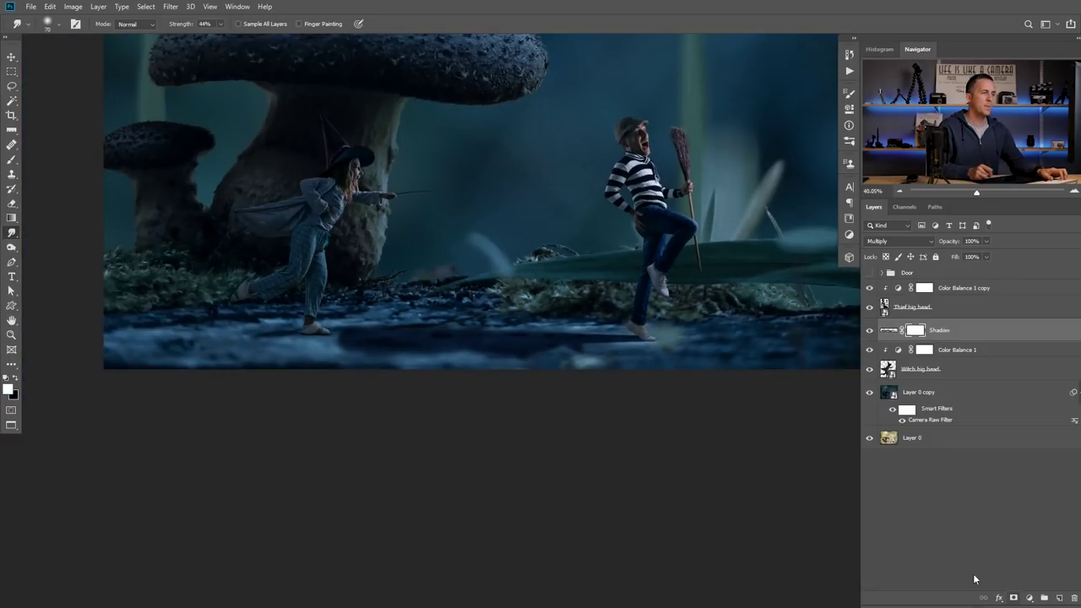
click(11, 219)
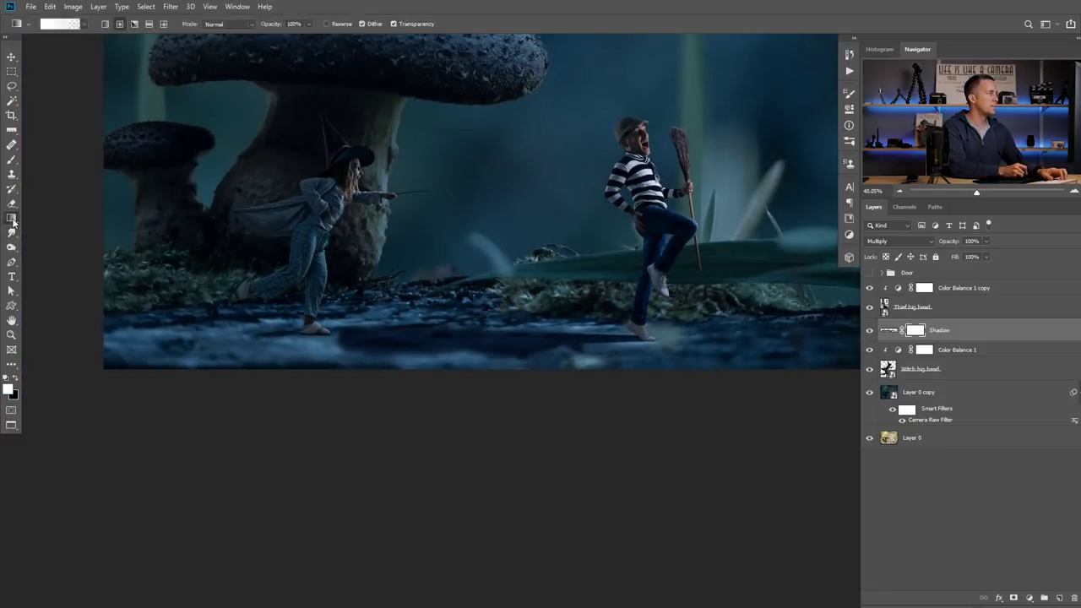
click(16, 379)
click(62, 24)
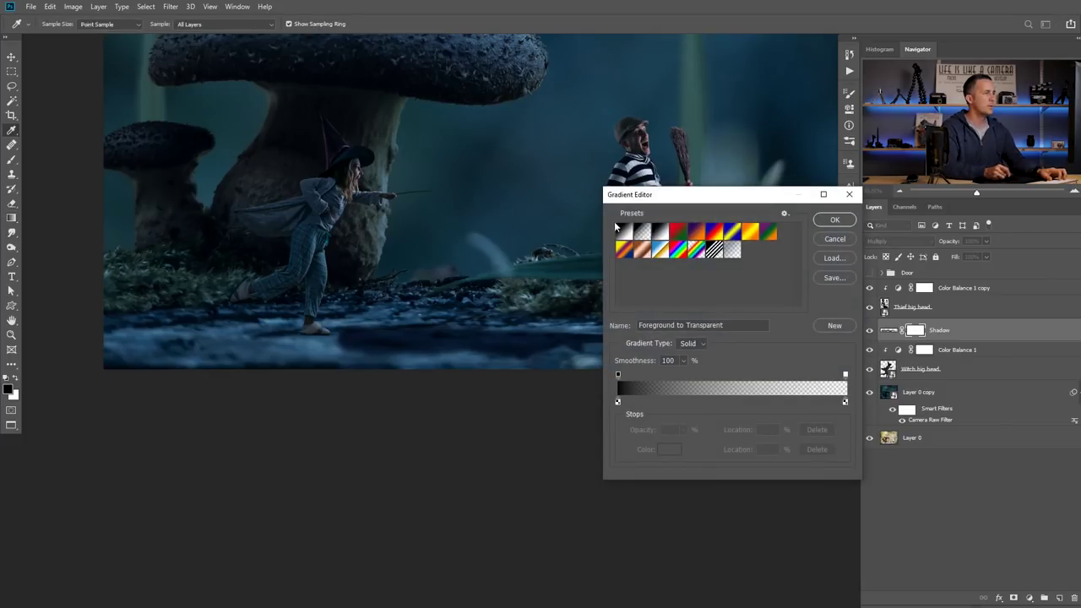
click(834, 220)
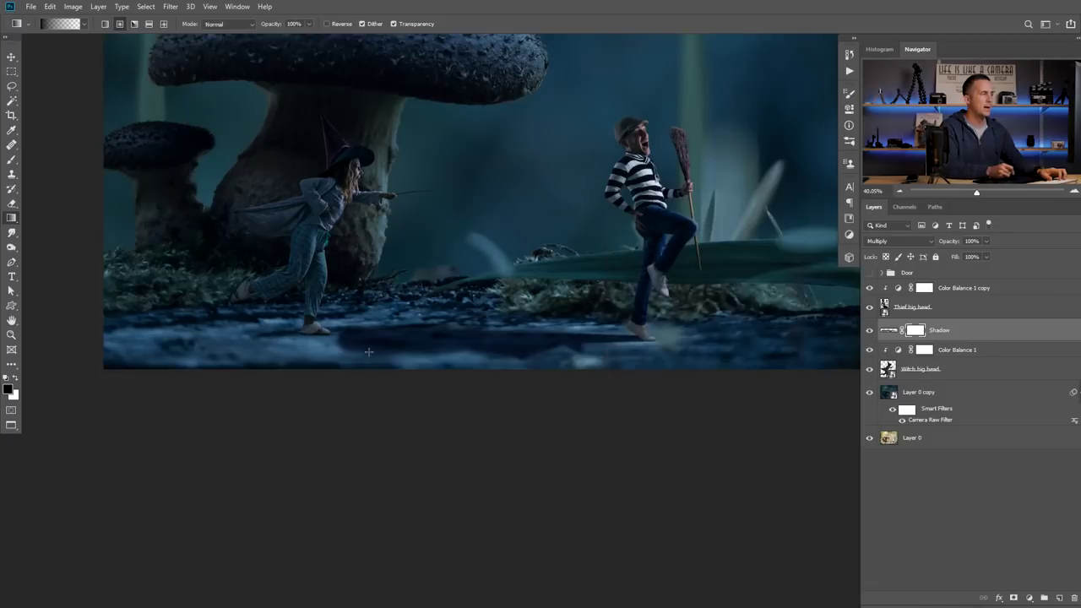
scroll(532, 355, up, 2)
drag(44, 330, 595, 332)
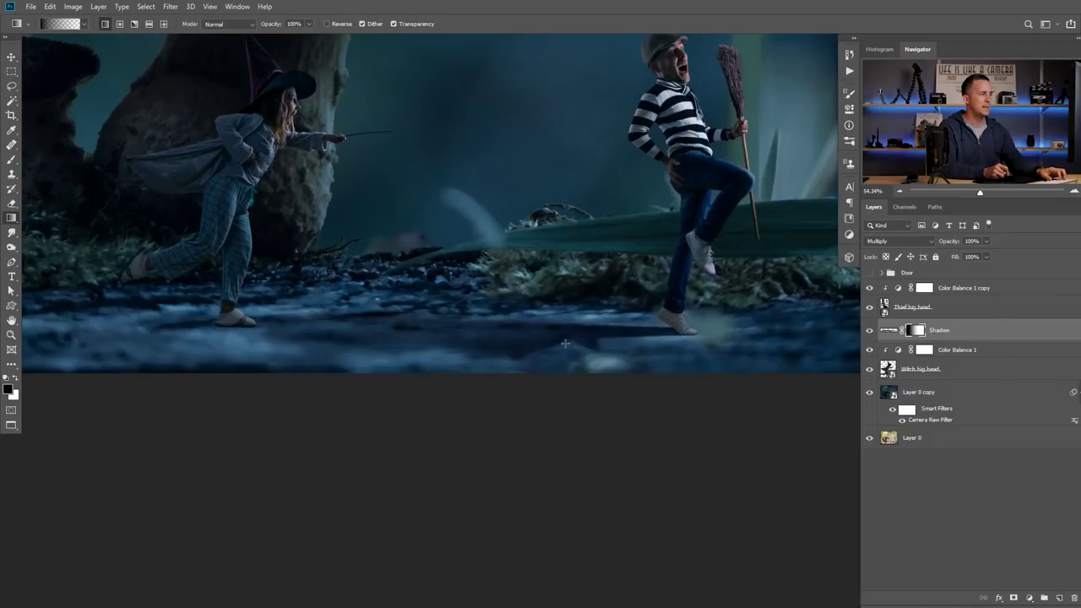
- Touch up the shadow on its mask near the thief's foot with a 90 px brush at 10% opacity, alternating black and white
key(b)
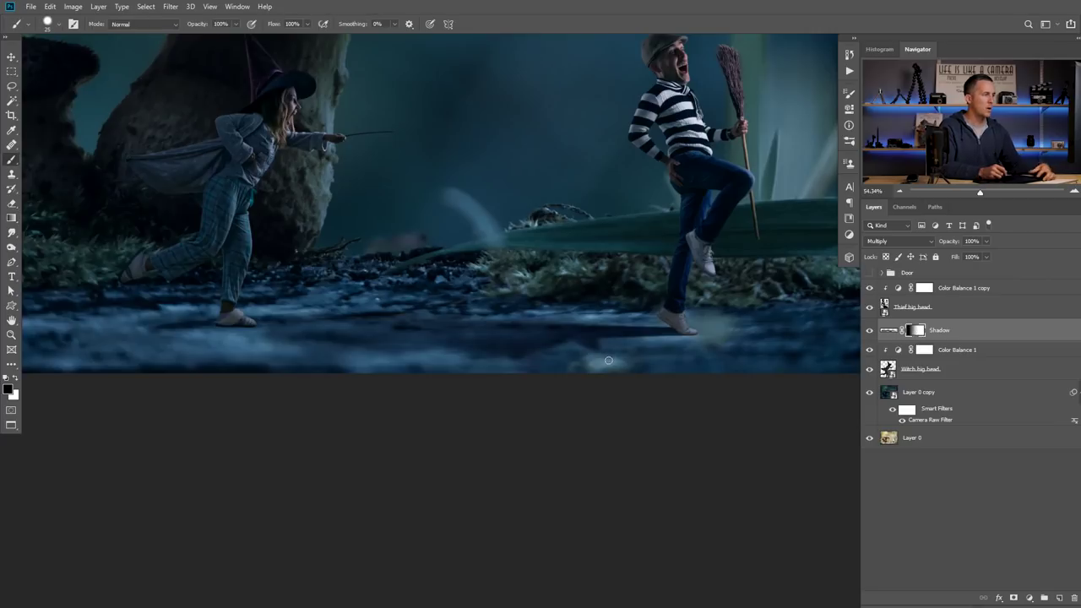
key(1)
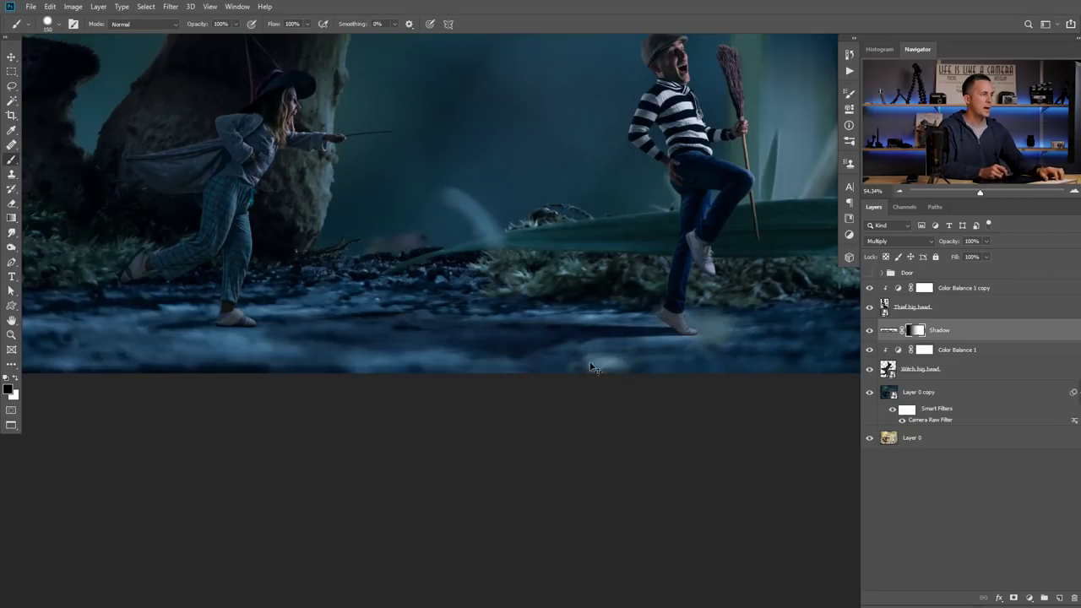
key(bracketright)
key(bracketleft)
key(bracketleft)
key(bracketleft)
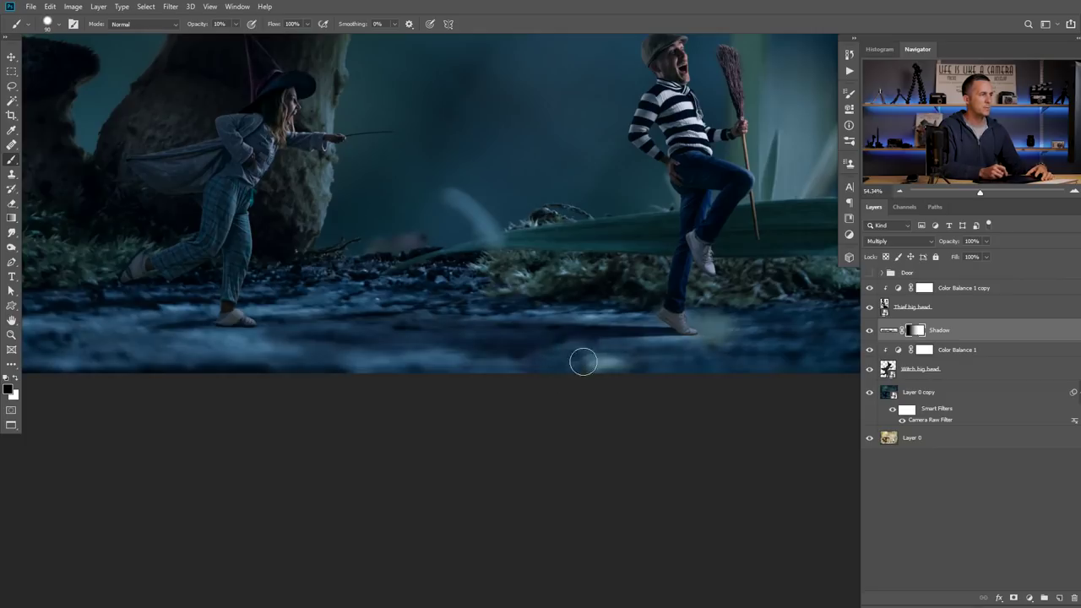
key(x)
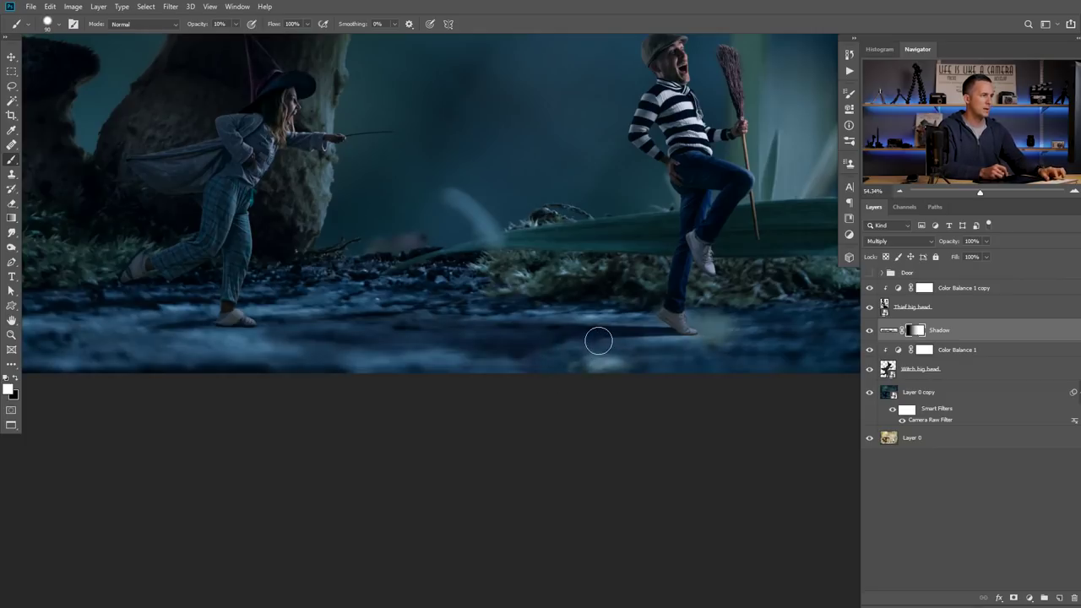
key(x)
key(x)
key(x)
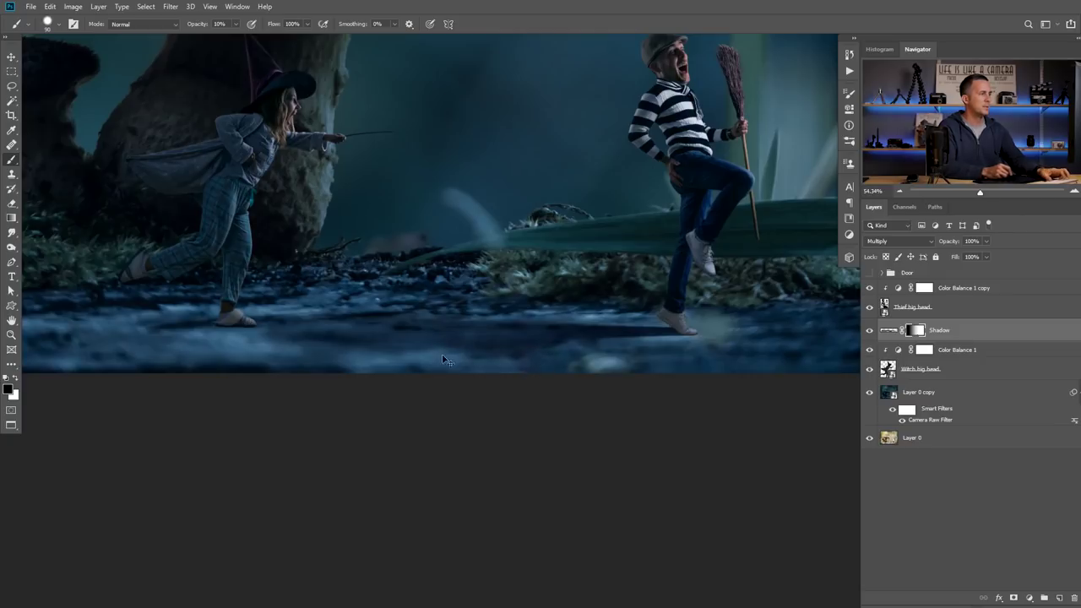
scroll(447, 363, down, 4)
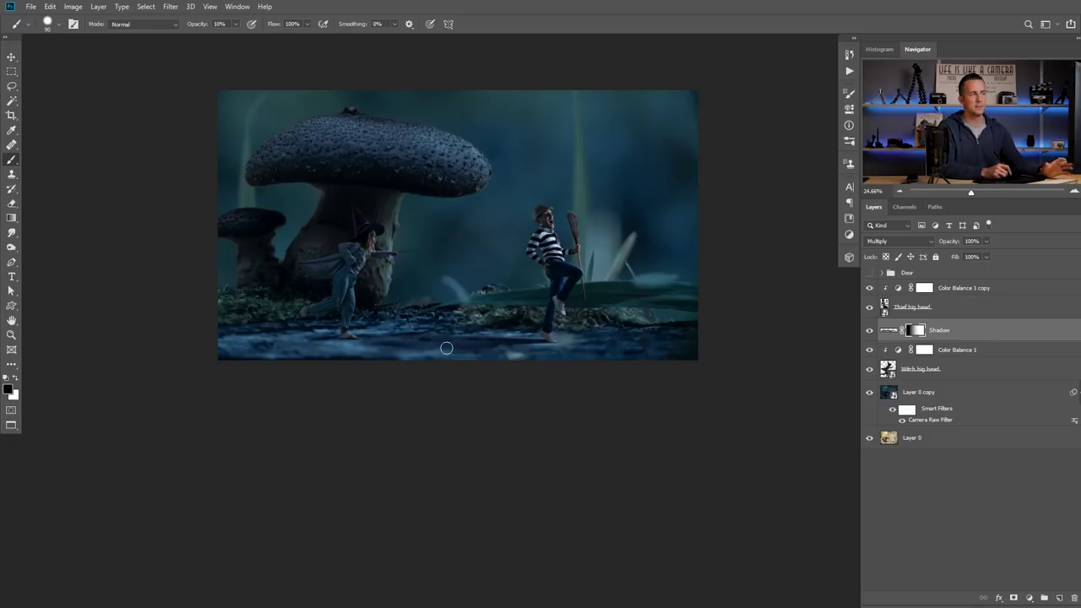
- Duplicate the Shadow layer beneath the witch layer and move the copy to the witch's standing foot
drag(434, 345, 487, 330)
click(893, 332)
drag(890, 333, 908, 386)
key(v)
mouse_move(583, 338)
mouse_down()
mouse_move(343, 335)
mouse_move(450, 340)
mouse_move(471, 313)
mouse_move(512, 311)
mouse_move(486, 316)
mouse_up()
ctrl+click(488, 314)
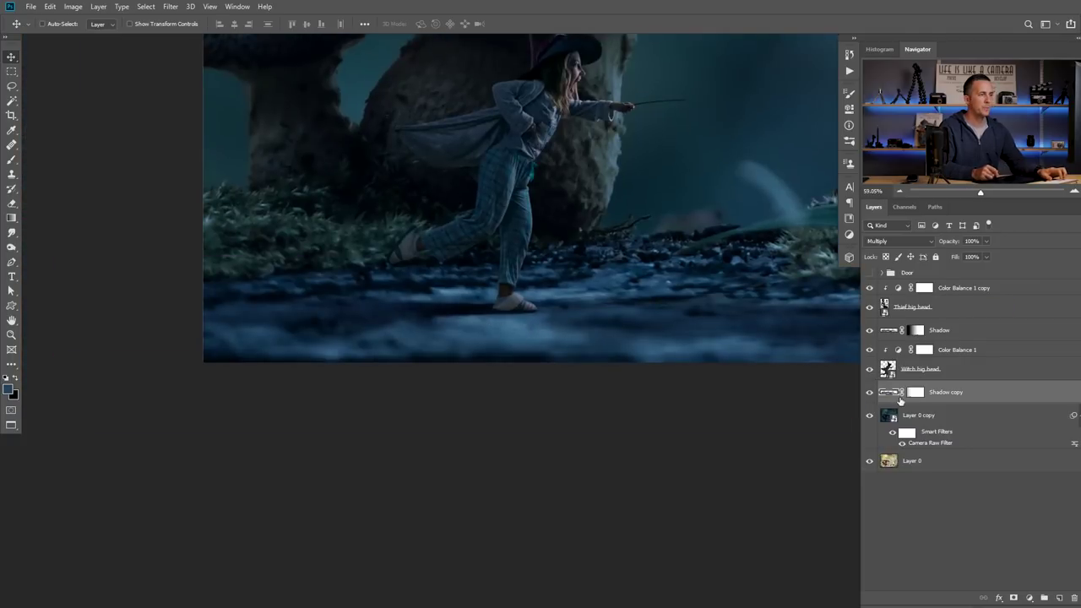
- Smudge the copied shadow's outer edges behind the witch at 44% strength, varying the brush up to 500 px
click(13, 235)
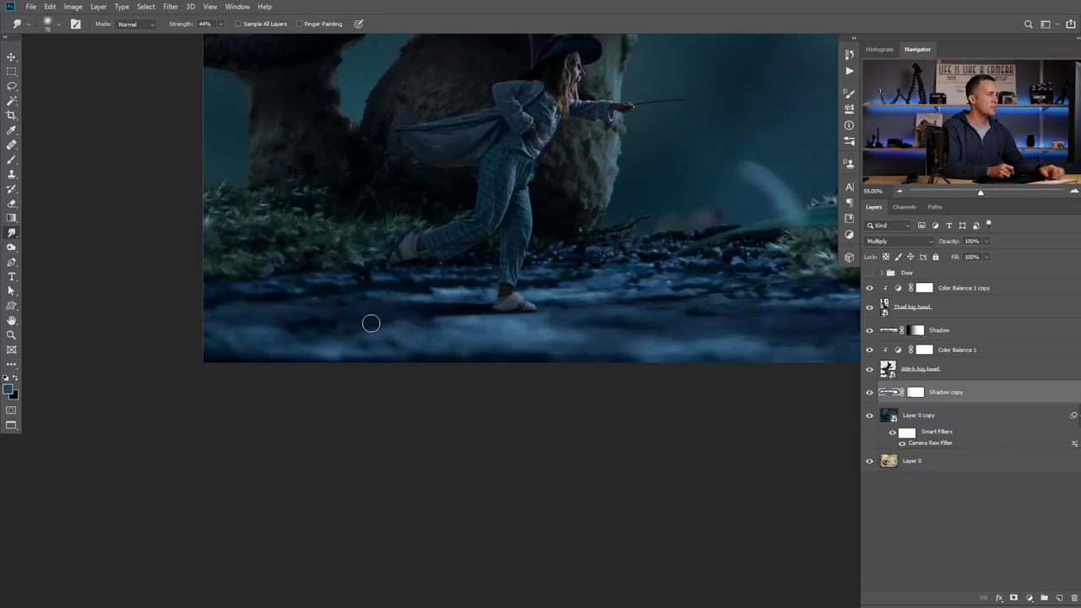
key(bracketright)
key(bracketright)
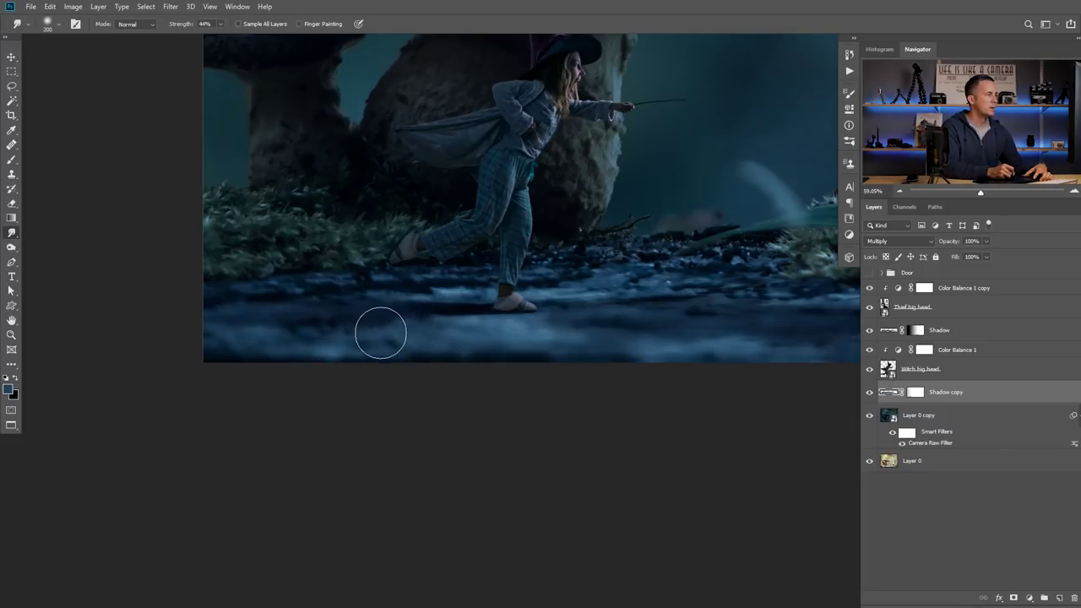
key(bracketleft)
key(bracketleft)
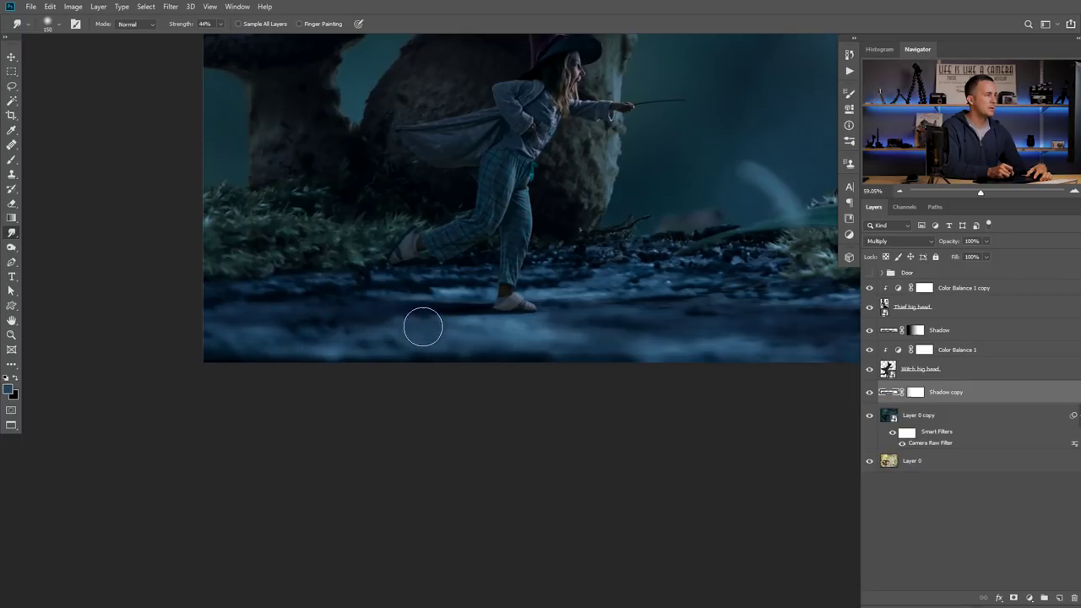
key(bracketleft)
key(bracketleft)
key(bracketleft)
key(bracketright)
key(bracketright)
key(bracketright)
key(bracketright)
key(bracketright)
key(bracketright)
key(bracketright)
key(bracketright)
key(bracketright)
key(bracketright)
key(bracketleft)
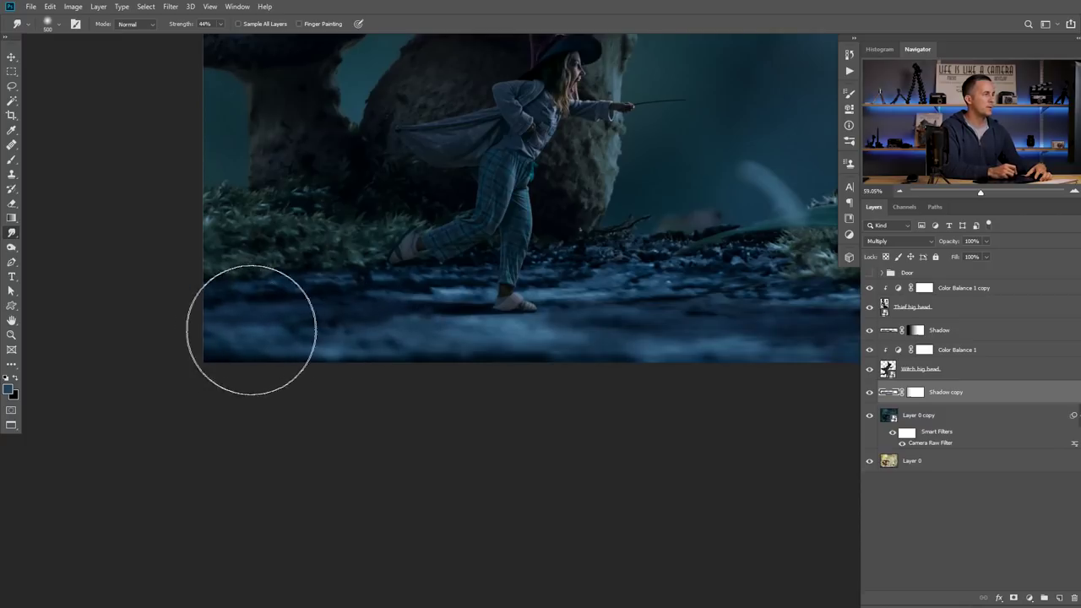
- Refine the copied shadow close to the witch's foot by smudging its edges with a brush reduced to 50 px
key(bracketleft)
key(bracketleft)
key(bracketleft)
key(bracketleft)
key(bracketleft)
key(bracketleft)
key(bracketleft)
key(bracketleft)
drag(478, 309, 512, 319)
key(bracketleft)
key(bracketleft)
key(bracketleft)
key(bracketleft)
key(bracketleft)
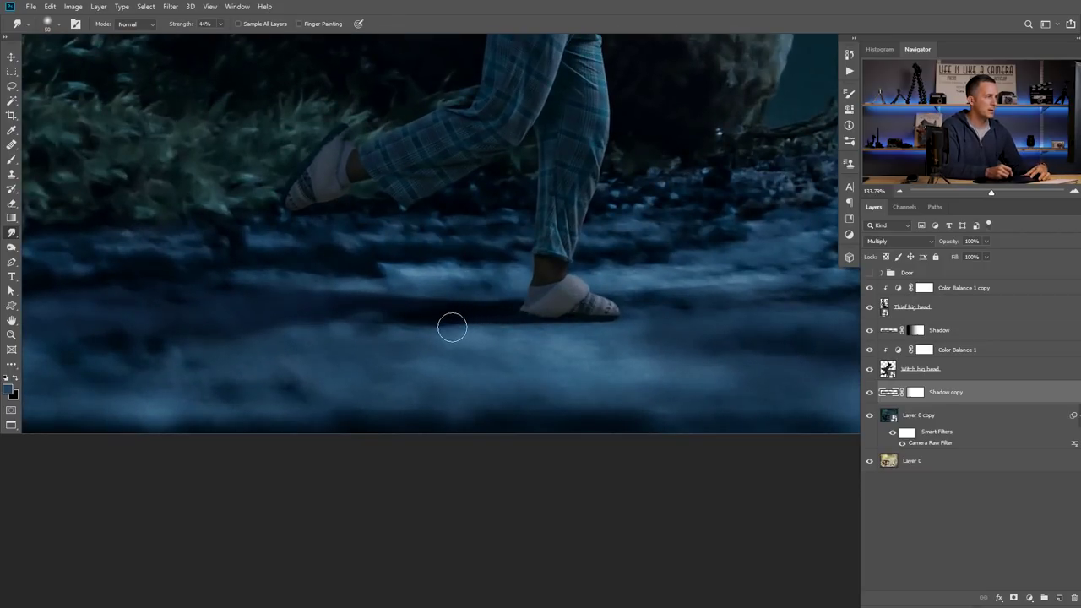
mouse_move(439, 287)
mouse_down()
mouse_move(484, 302)
mouse_move(475, 325)
mouse_move(437, 321)
mouse_up()
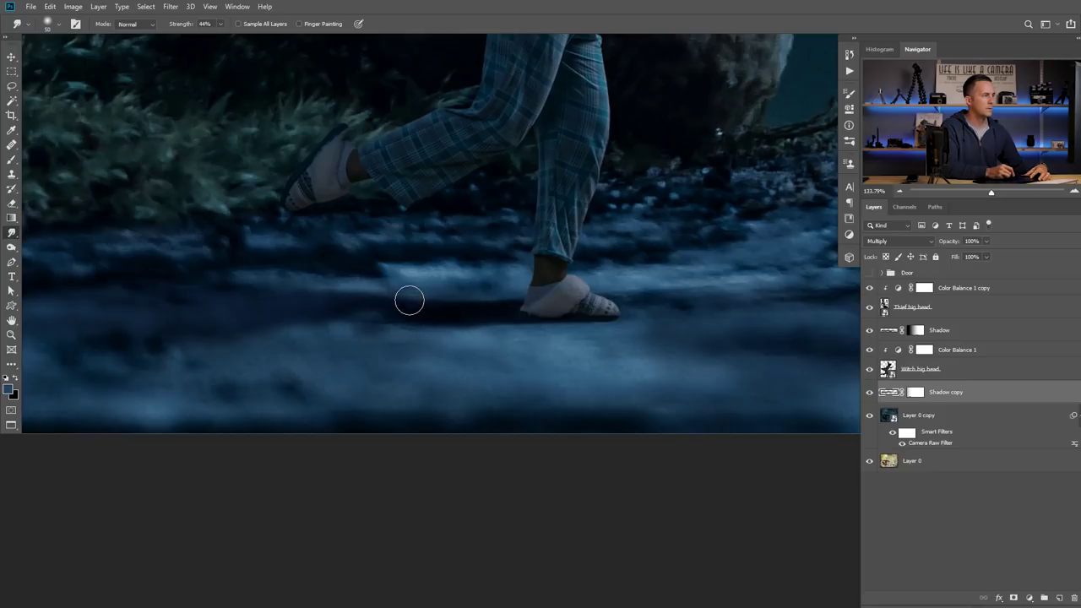
- Group the Color Balance 1, witch and Shadow copy layers and name the group Witch
scroll(424, 336, down, 3)
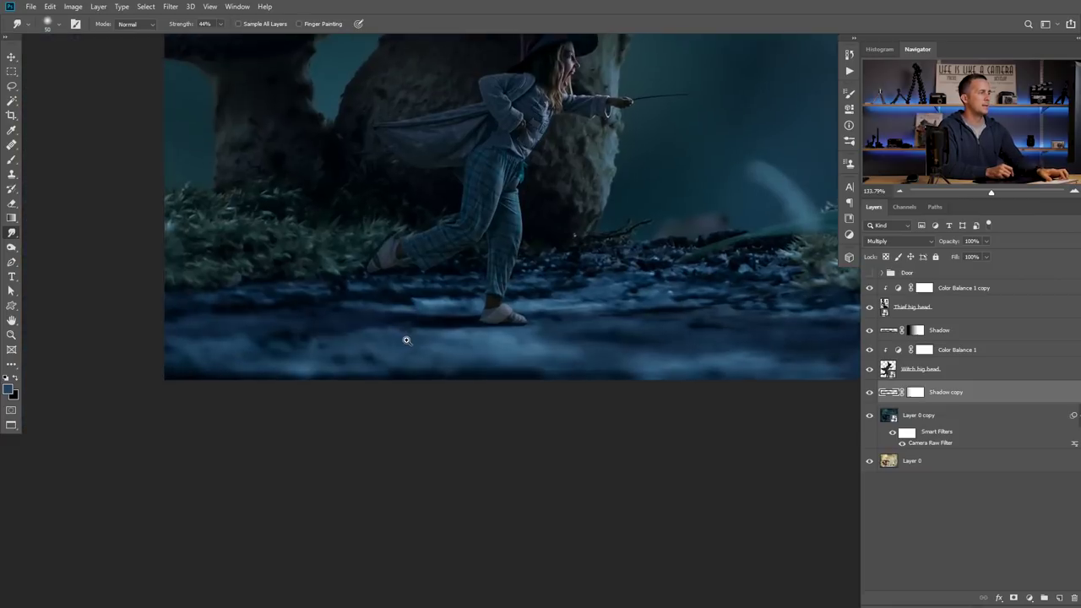
scroll(515, 314, down, 2)
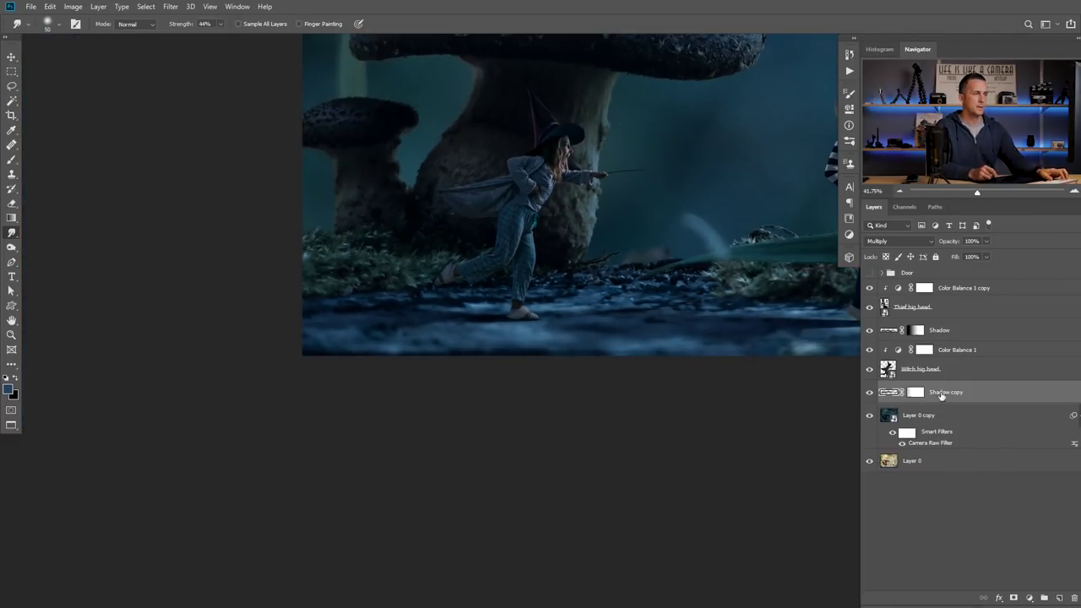
click(903, 349)
shift+click(902, 395)
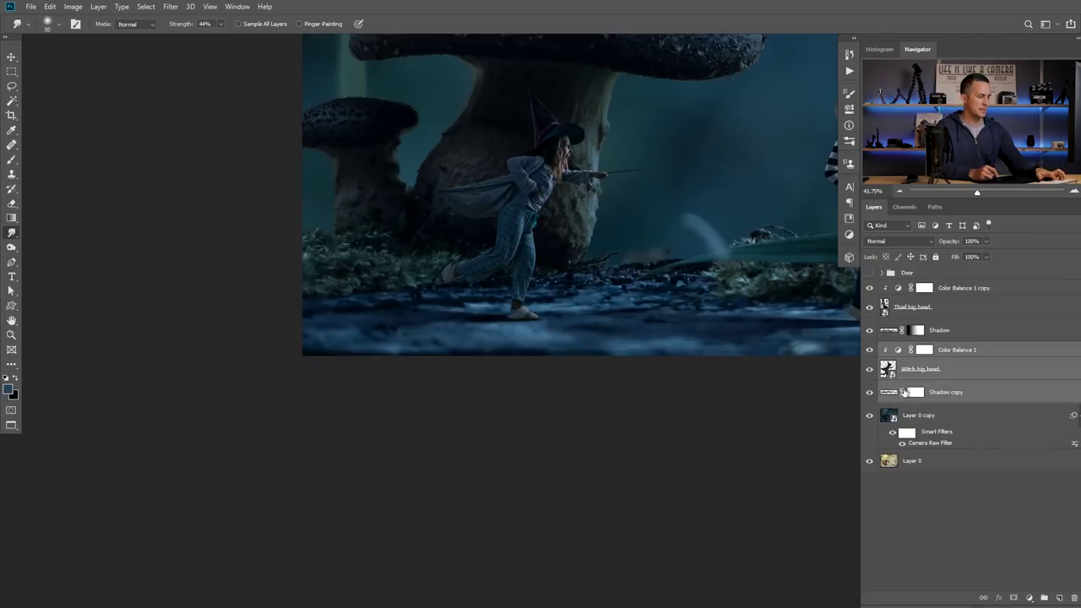
key(ctrl+g)
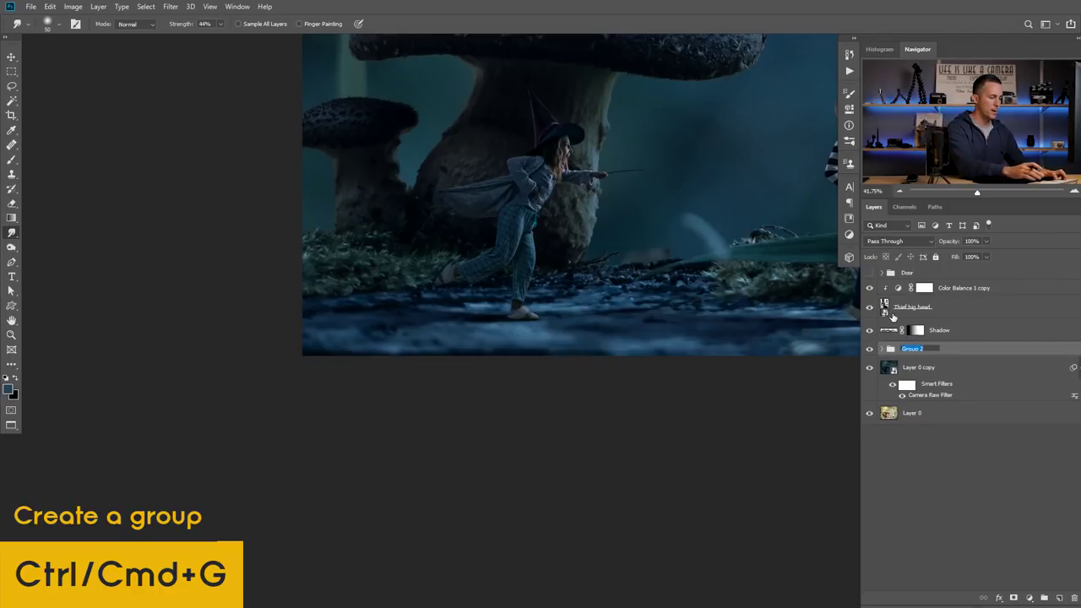
text(ch)
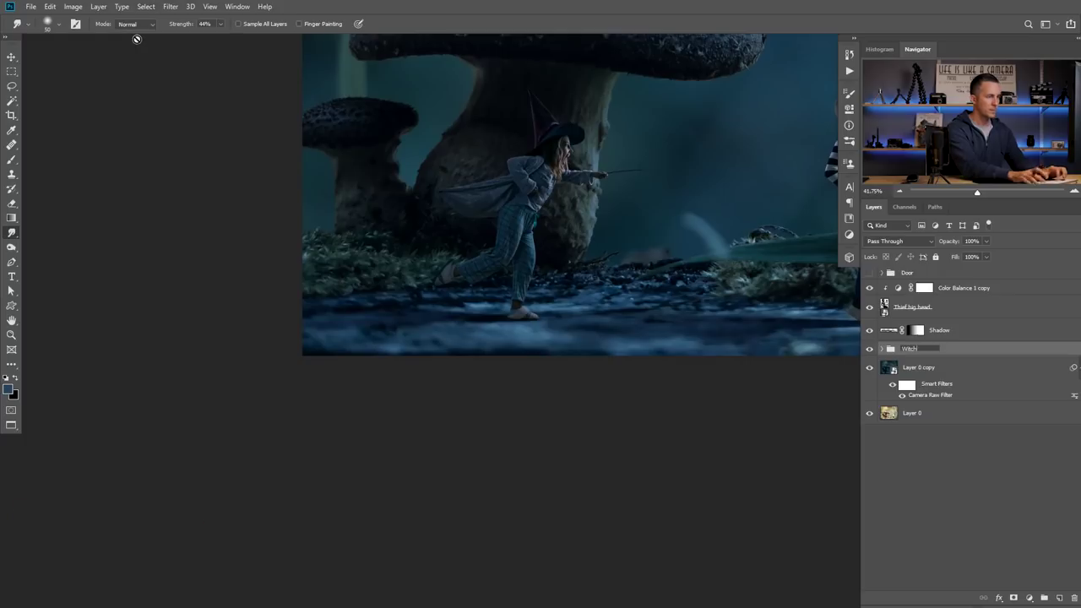
- Group the Color Balance 1 copy, thief and Shadow layers and name the group Thief
click(899, 287)
shift+click(893, 331)
key(ctrl+g)
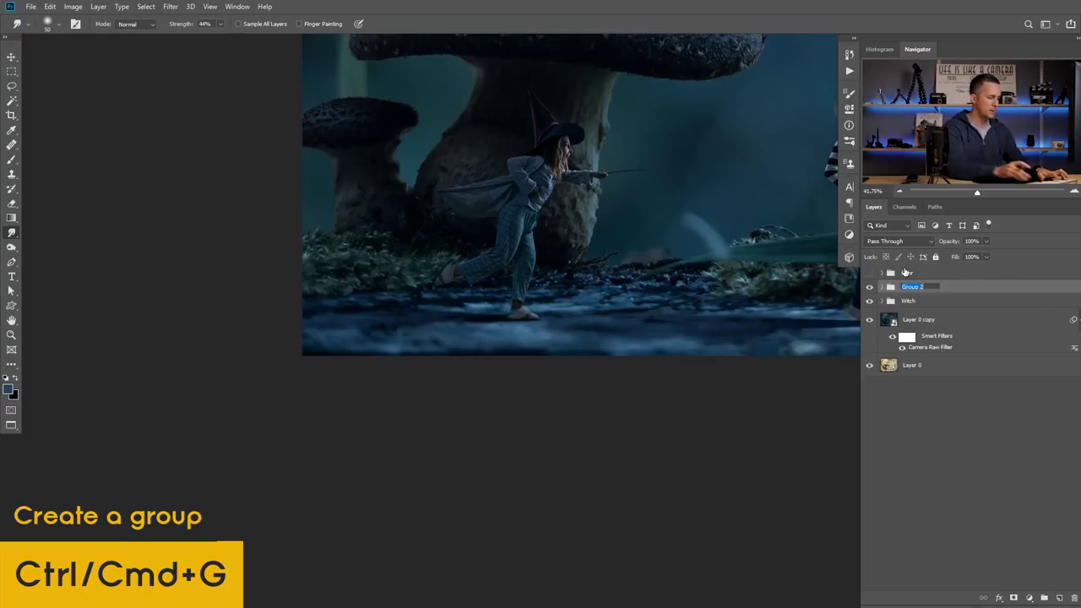
text(Thief)
key(Return)
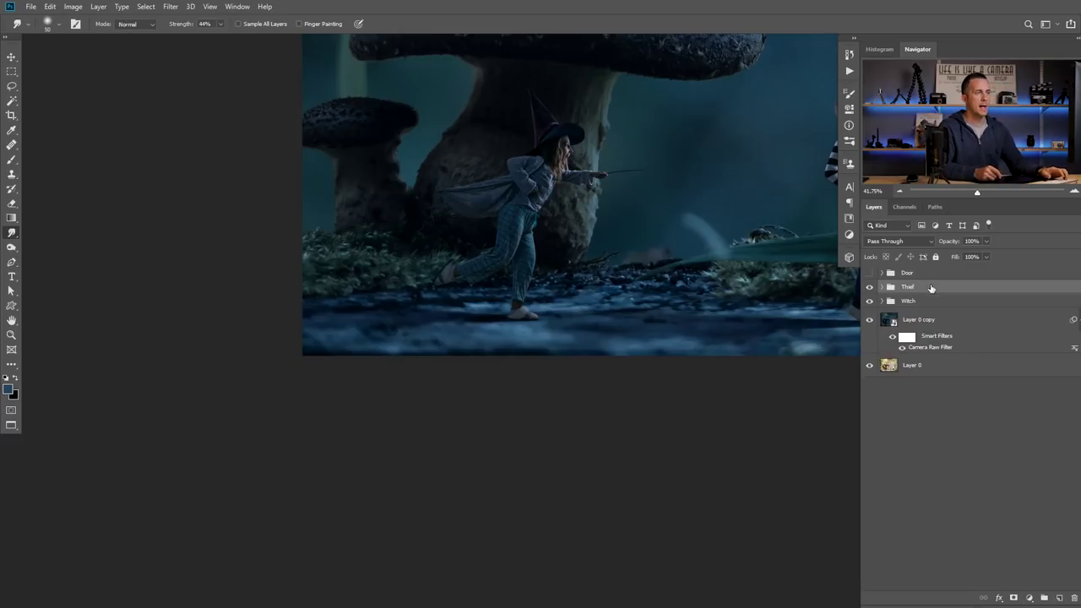
- Lower the opacity of the Shadow copy layer in the Witch group to 81%
drag(648, 286, 549, 343)
scroll(639, 292, down, 2)
scroll(351, 372, up, 1)
scroll(362, 374, down, 1)
scroll(614, 394, up, 3)
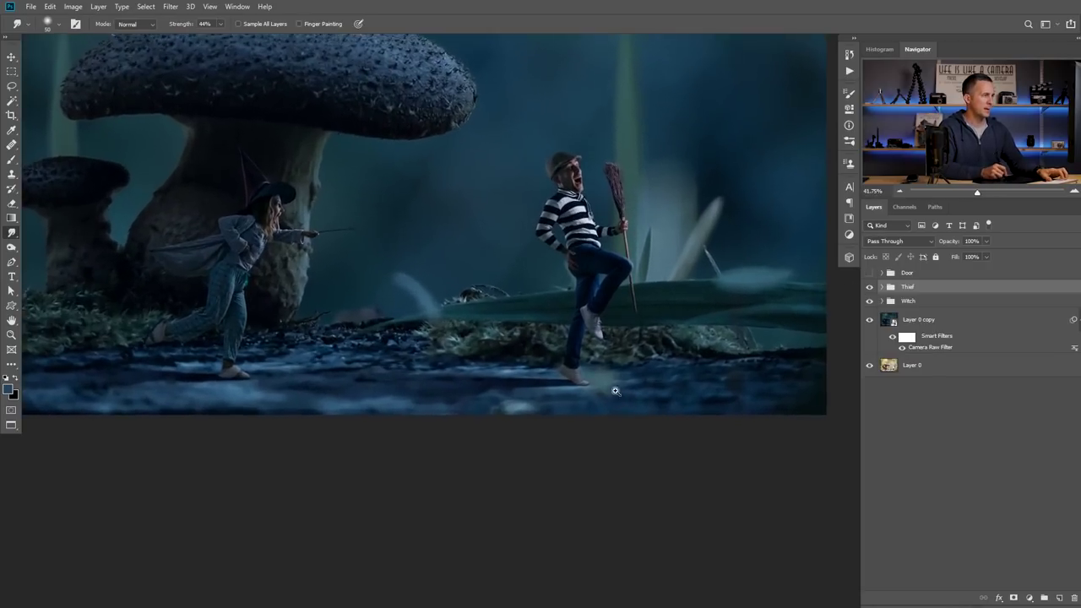
scroll(615, 391, down, 3)
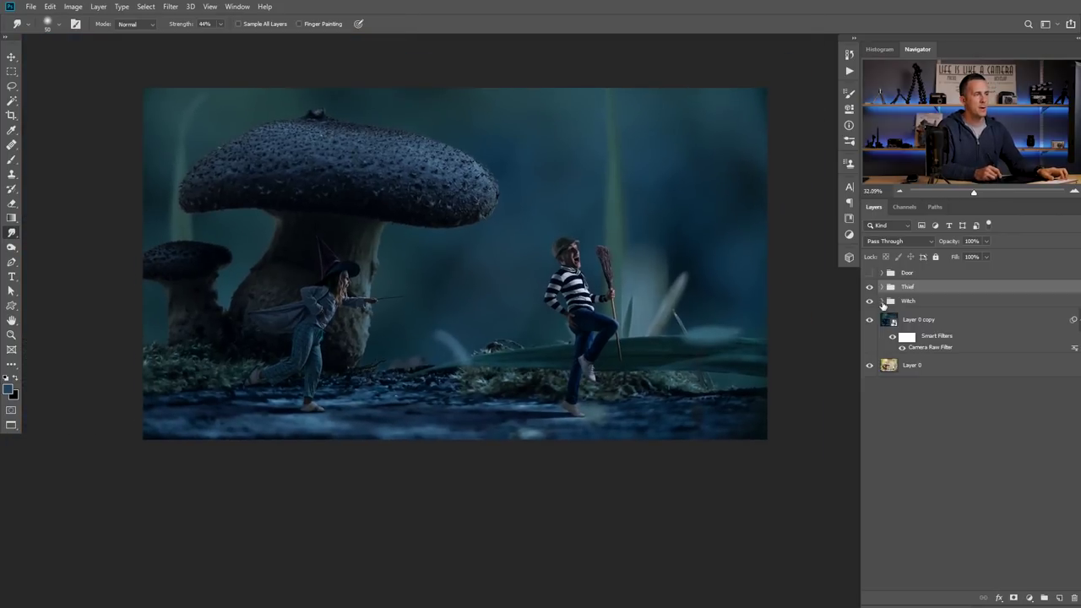
click(882, 301)
click(902, 361)
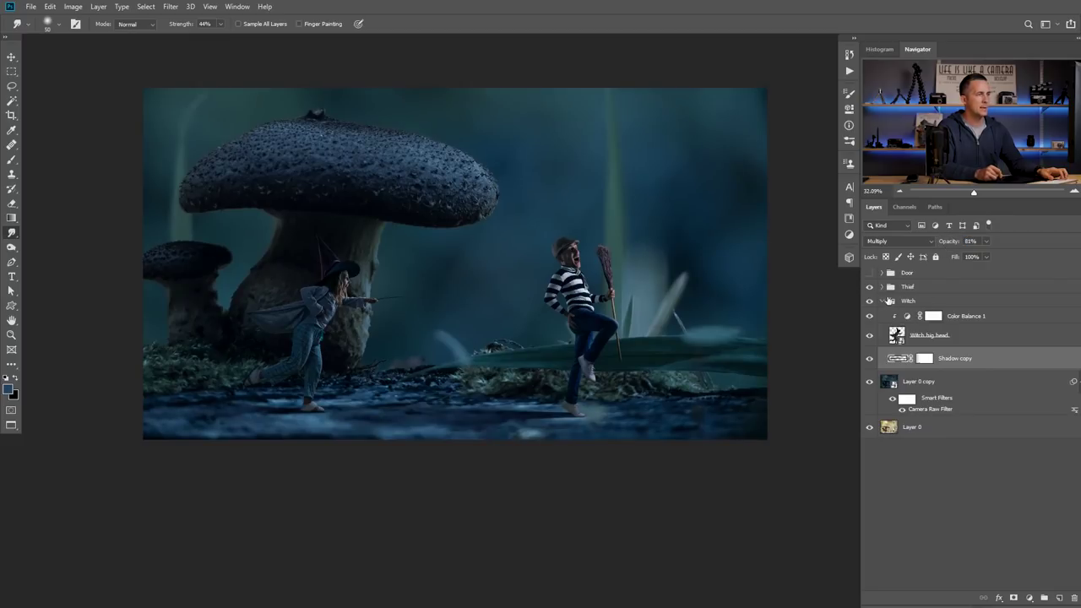
- Lower the opacity of the Shadow layer in the Thief group to 81%
click(882, 301)
click(881, 288)
click(919, 343)
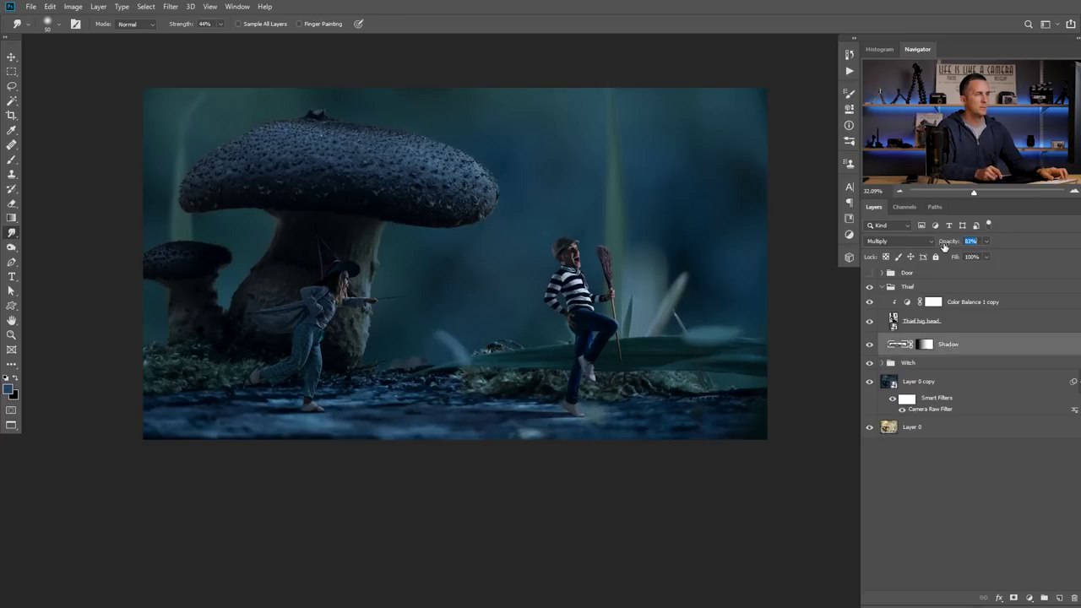
- Add an empty layer clipped to the thief's Shadow layer and set its blend mode to Multiply
drag(561, 414, 603, 426)
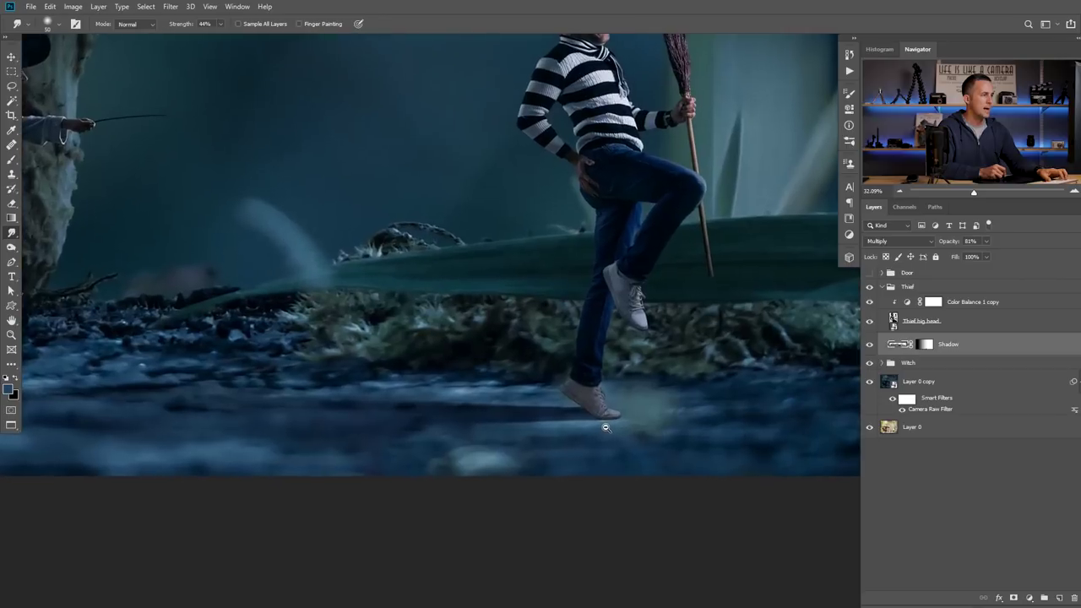
click(1060, 597)
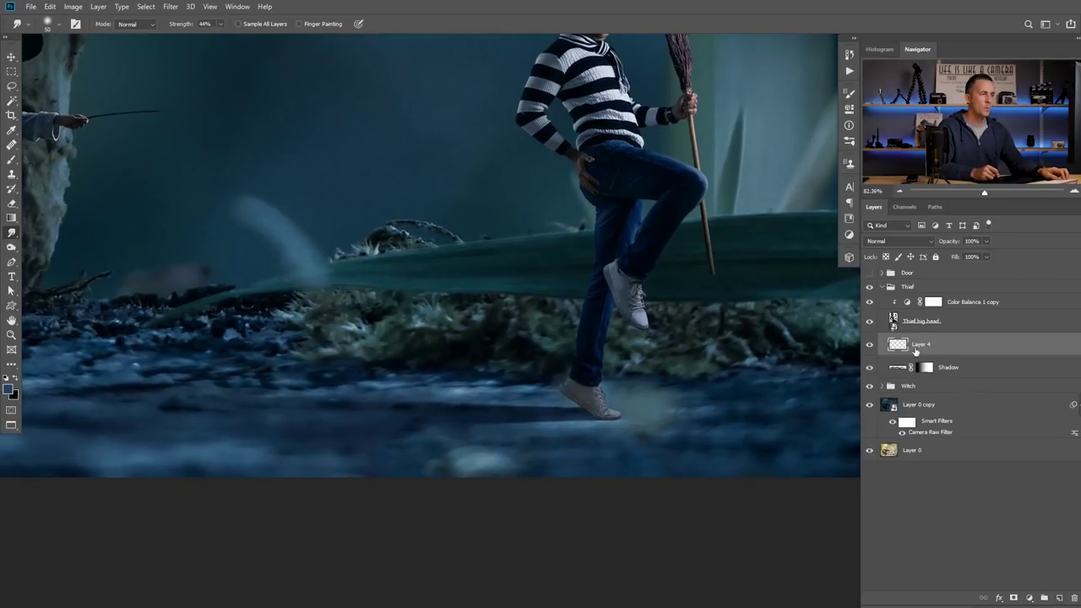
alt+click(903, 354)
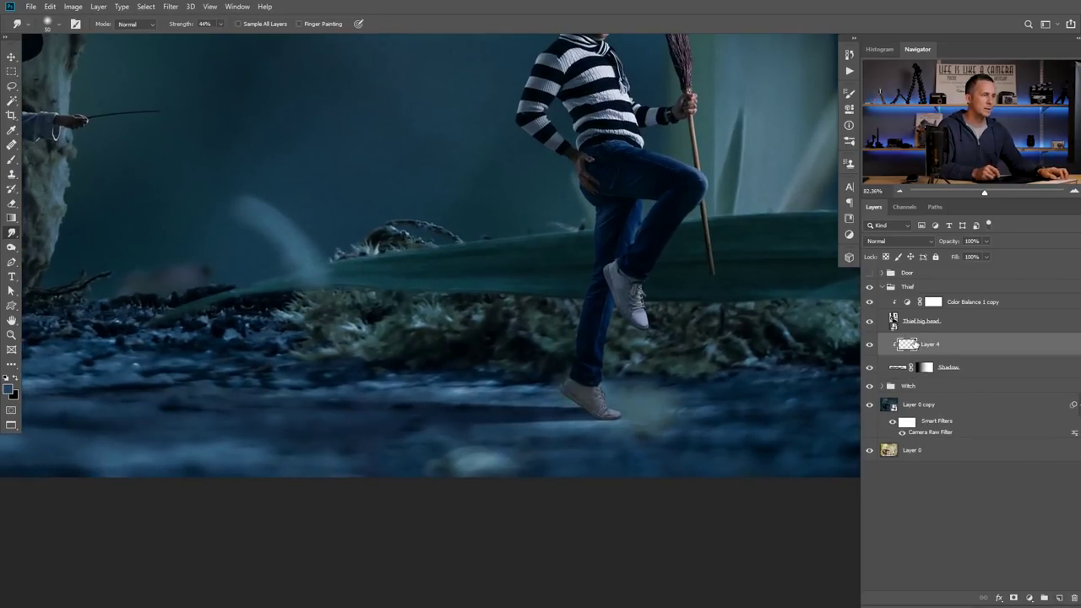
key(b)
click(899, 241)
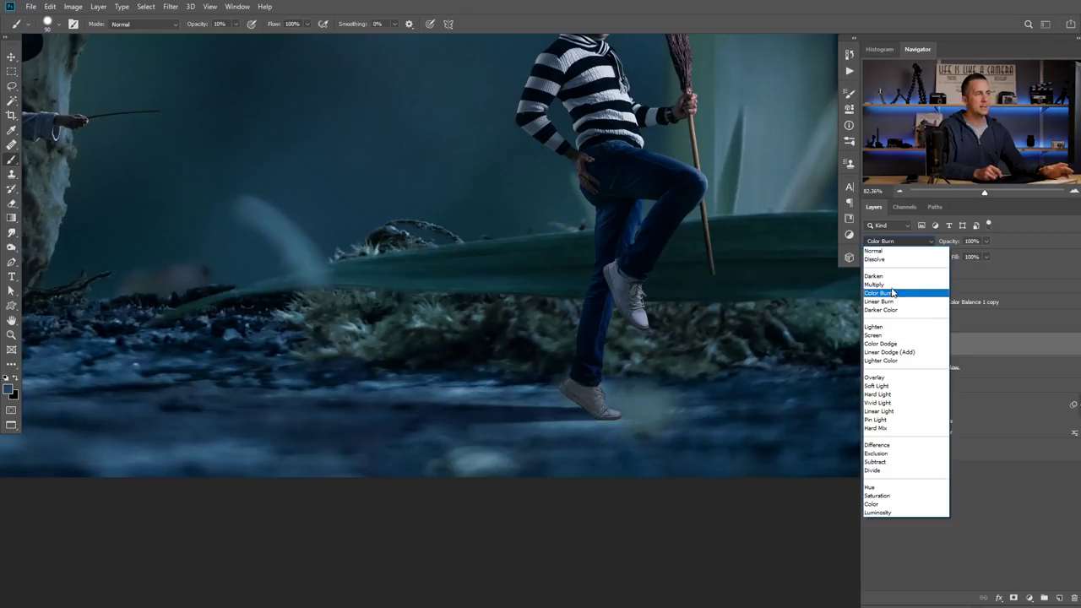
click(875, 284)
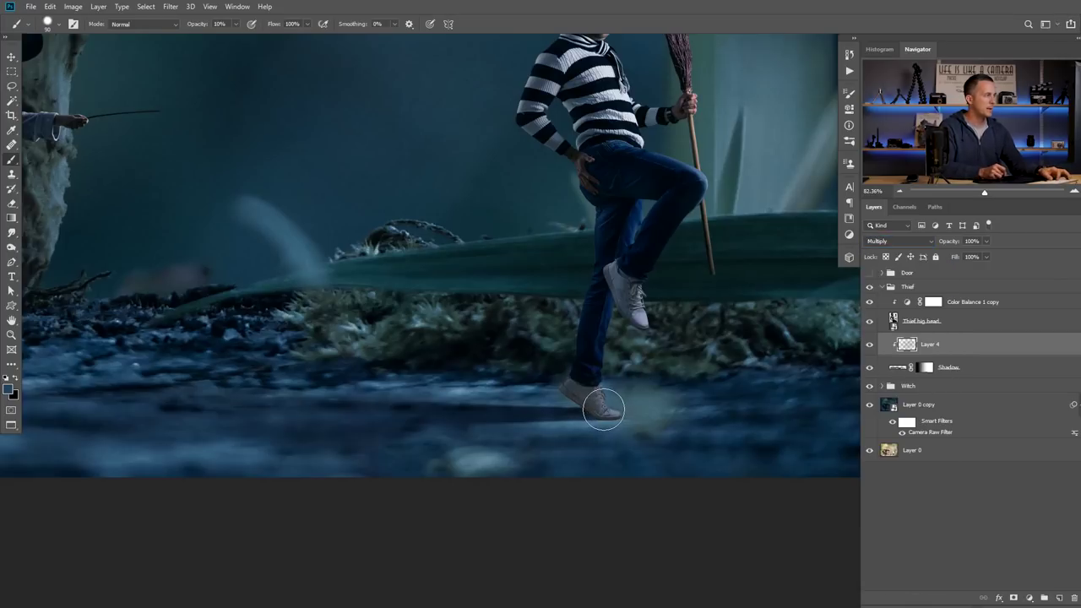
- Darken the shadow around the thief's foot on the clipped layer with a softened brush at 10% opacity, enlarged to 175 px
mouse_move(605, 402)
mouse_down()
mouse_move(569, 424)
mouse_move(580, 430)
mouse_move(561, 442)
mouse_move(565, 450)
mouse_move(593, 423)
mouse_move(545, 443)
mouse_move(574, 416)
mouse_move(609, 414)
mouse_move(548, 453)
mouse_move(610, 421)
mouse_move(565, 427)
mouse_up()
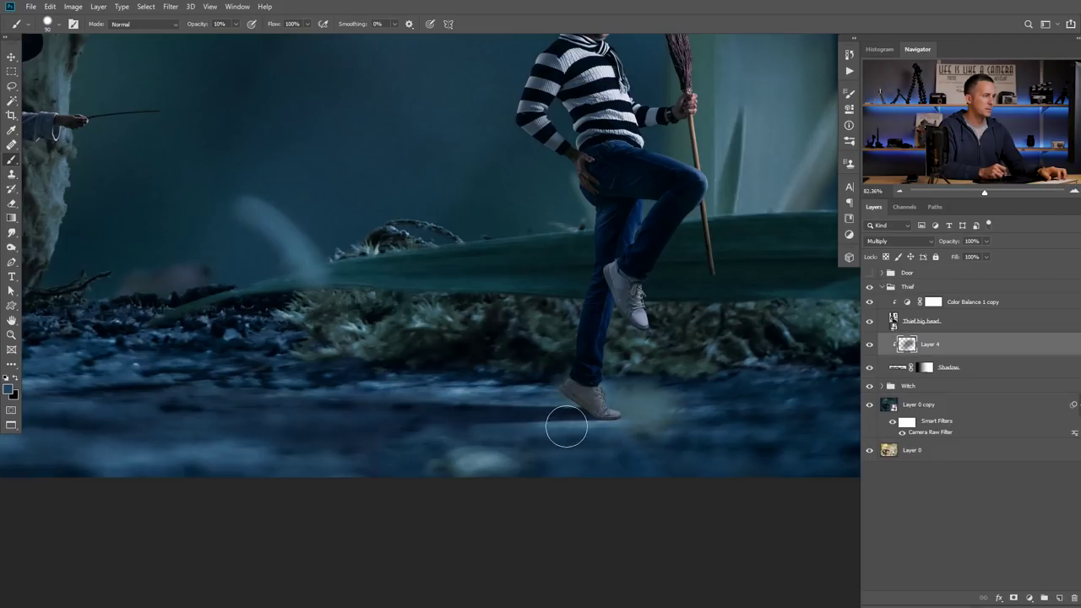
right_click(601, 354)
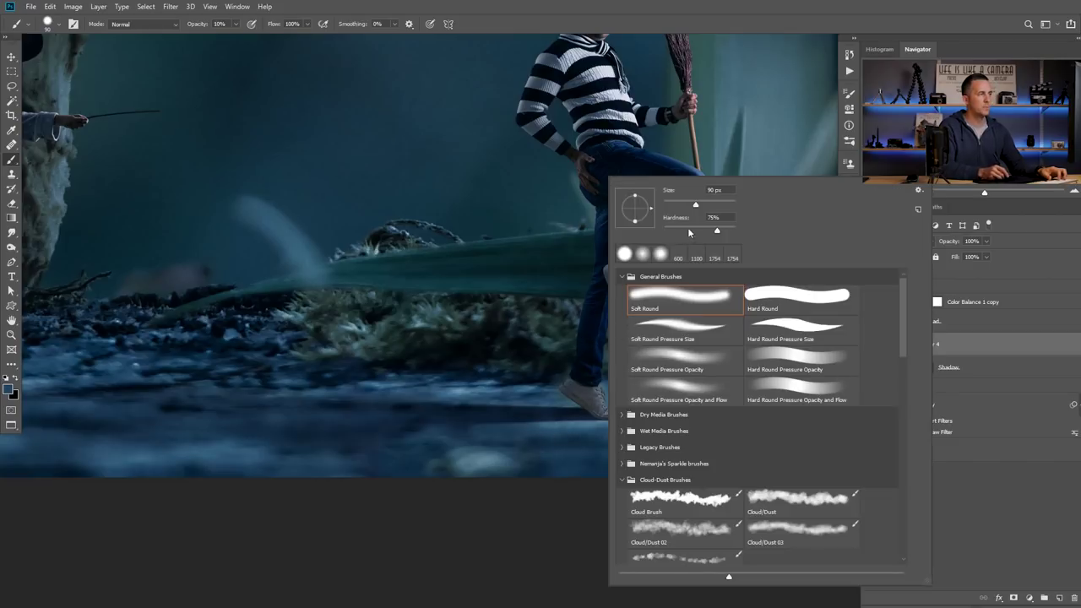
mouse_move(581, 388)
mouse_down()
mouse_move(586, 412)
mouse_move(597, 409)
mouse_move(576, 406)
mouse_move(588, 413)
mouse_move(593, 402)
mouse_up()
key(bracketright)
key(bracketright)
key(bracketright)
key(bracketright)
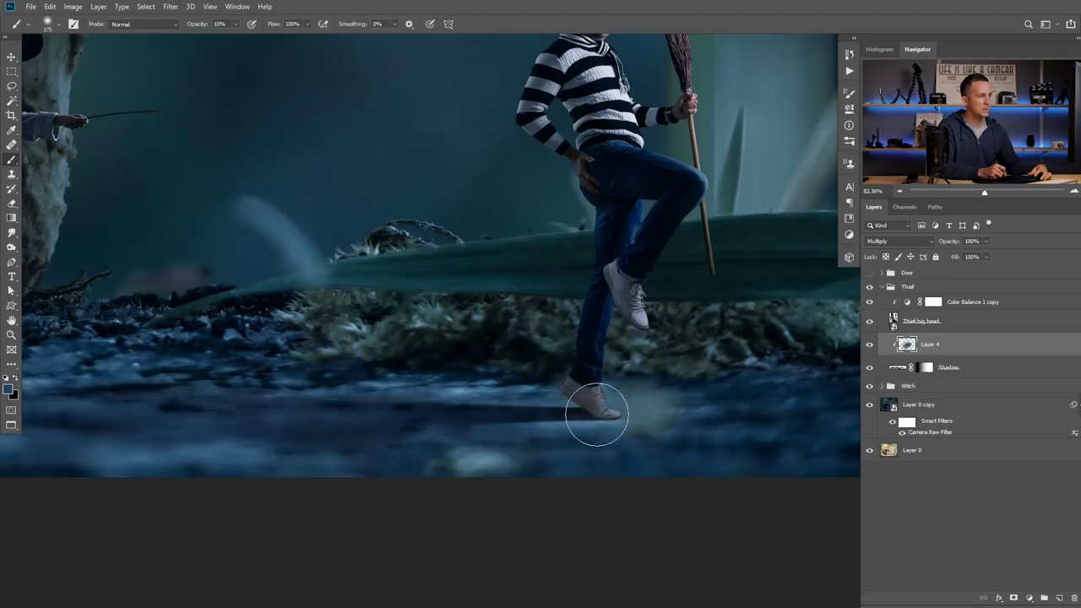
- Set the thief's Shadow layer opacity to 77%
click(897, 369)
drag(952, 242, 944, 243)
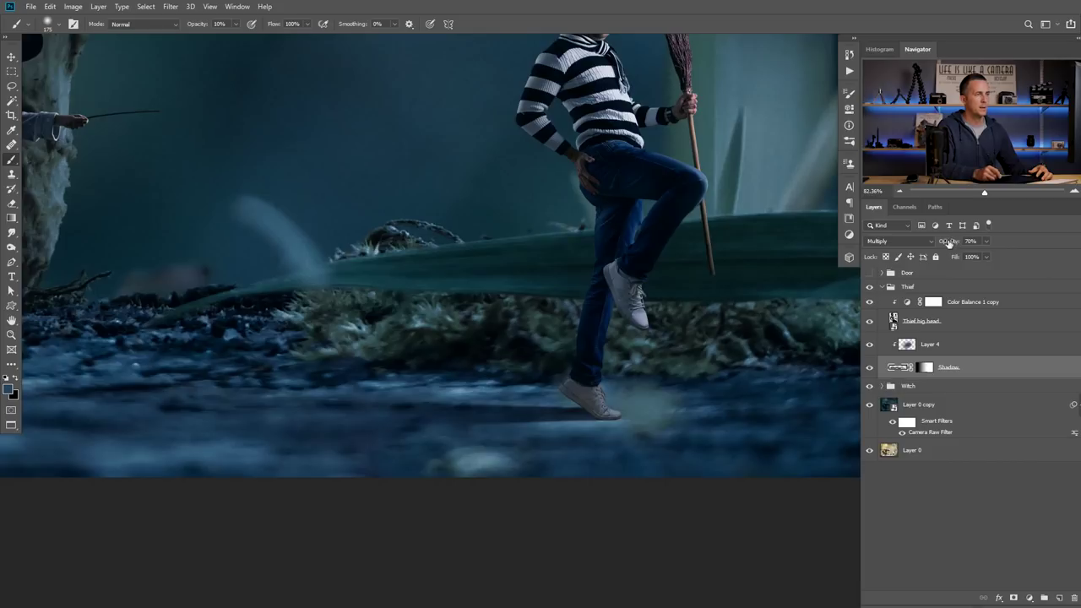
drag(621, 380, 593, 380)
drag(267, 414, 451, 377)
scroll(452, 378, down, 5)
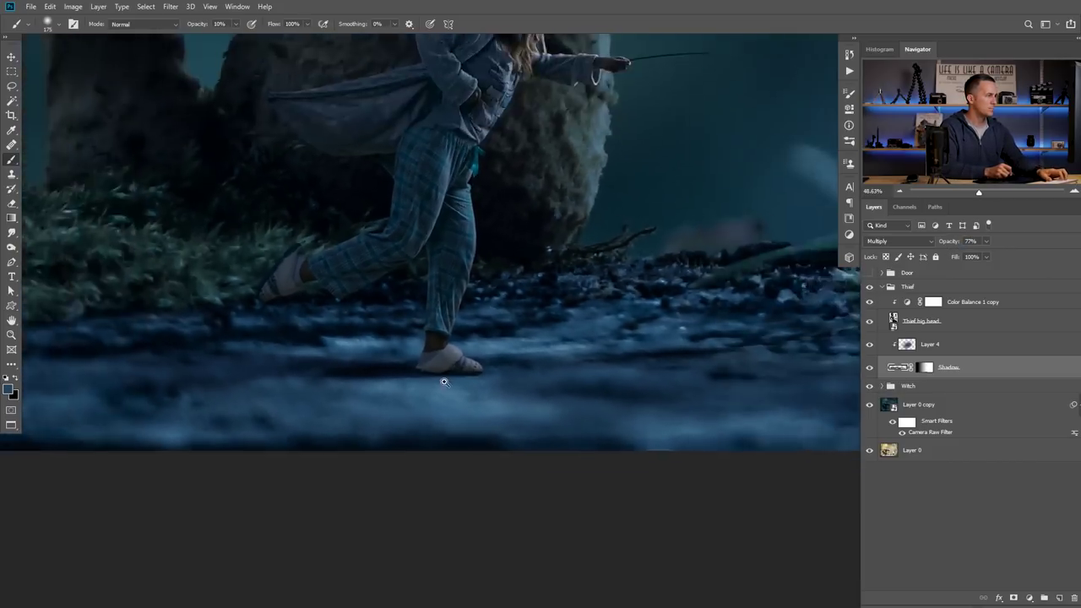
drag(587, 357, 548, 369)
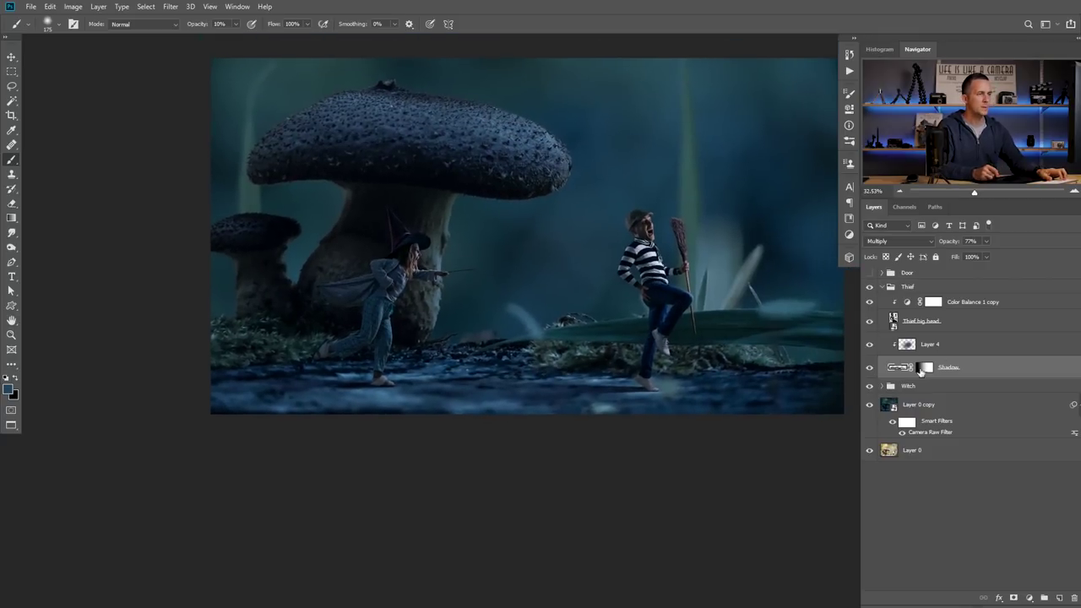
- Compare the scene with and without the witch's shadow by toggling the Shadow copy layer's visibility
click(883, 287)
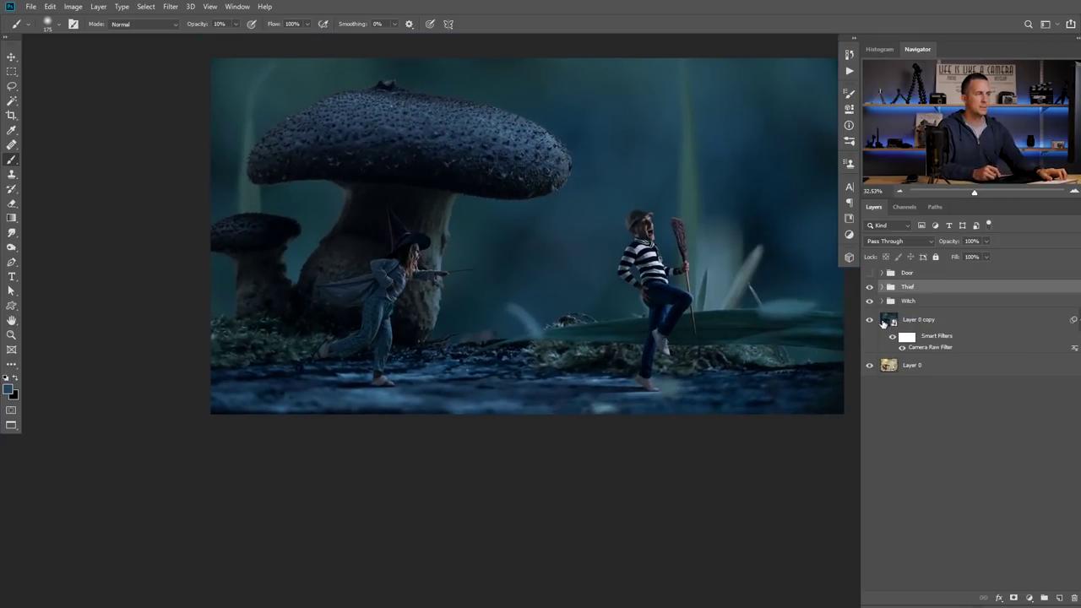
click(881, 302)
click(869, 358)
click(870, 357)
click(870, 356)
click(870, 355)
scroll(580, 342, down, 2)
drag(581, 345, 463, 361)
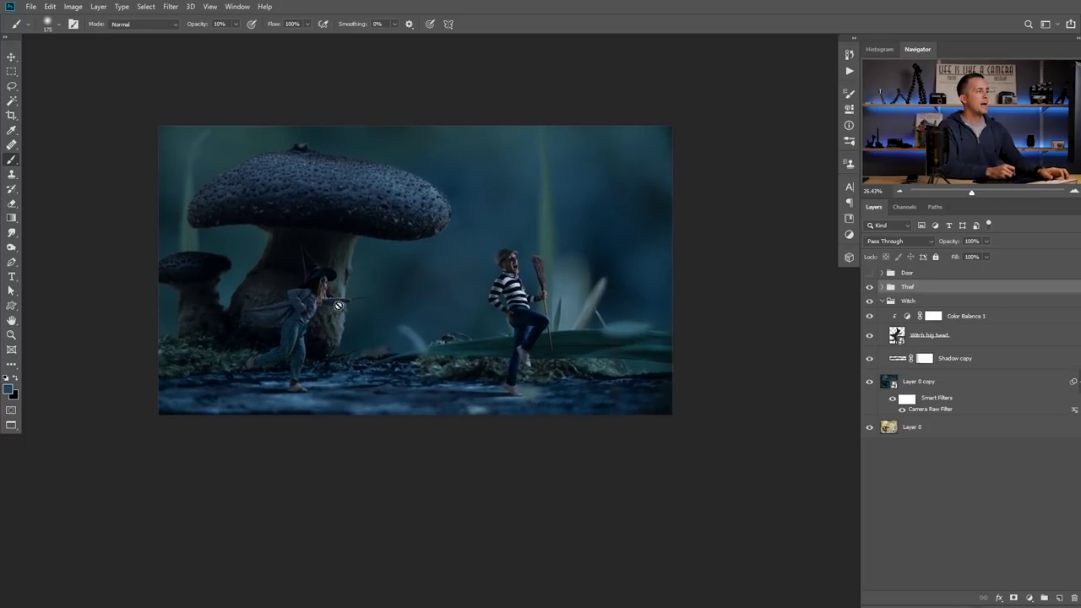
scroll(317, 332, up, 3)
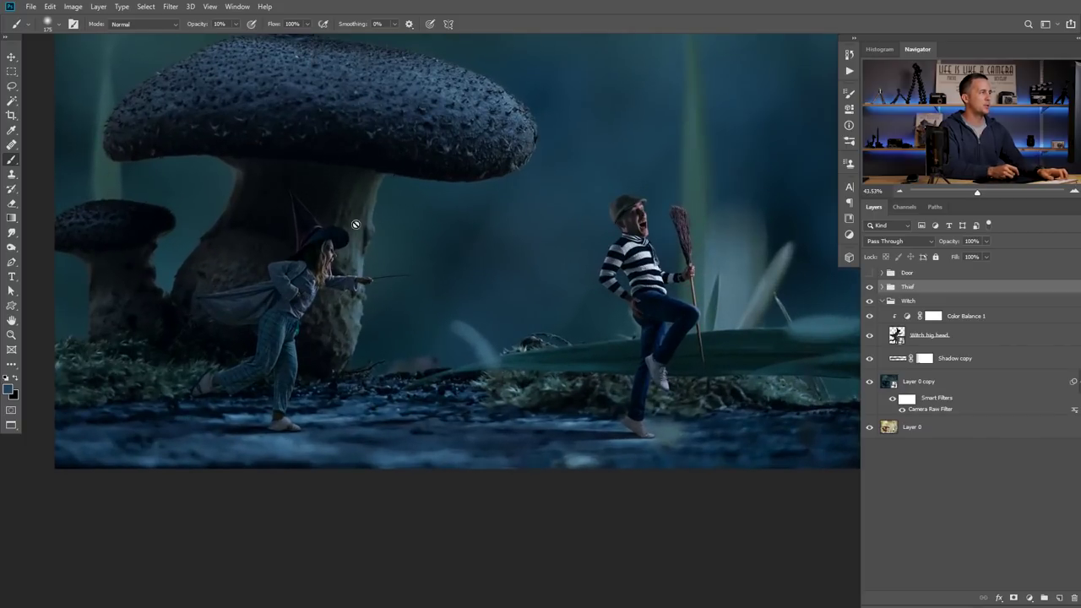
- Select the green door and its frame in the door photo with the Elliptical Marquee and paste it into the mushroom composite
key(ctrl+Tab)
key(ctrl+Tab)
key(ctrl+Tab)
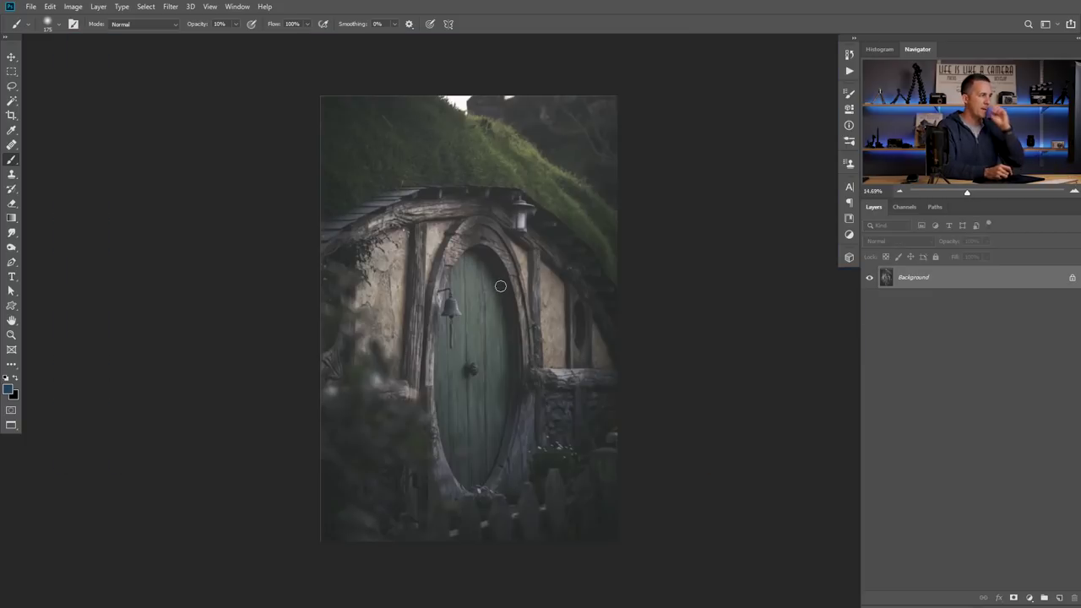
drag(11, 71, 61, 83)
drag(421, 214, 532, 507)
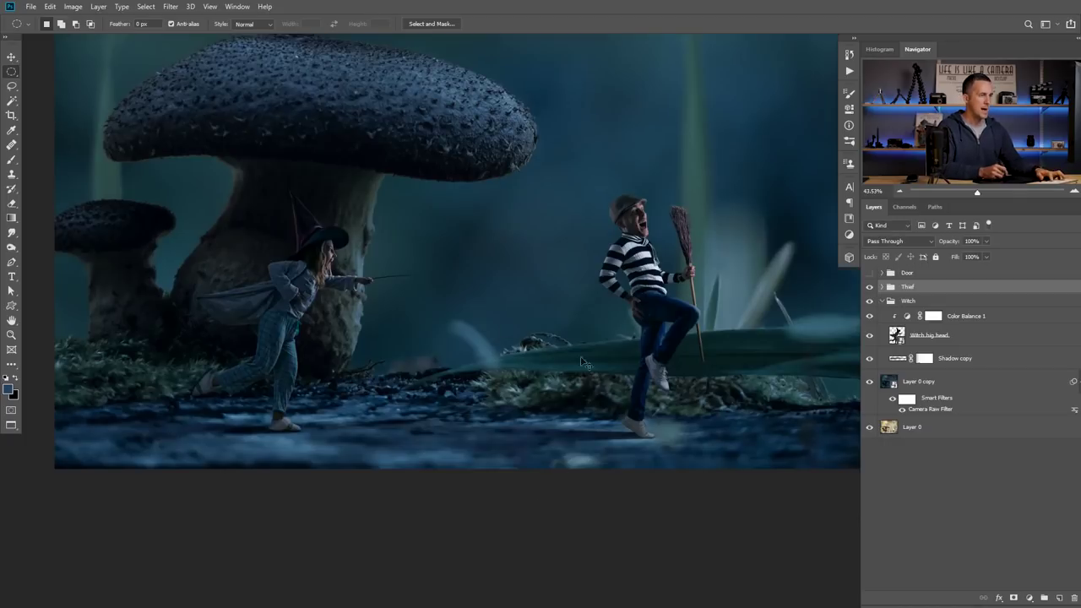
key(ctrl+v)
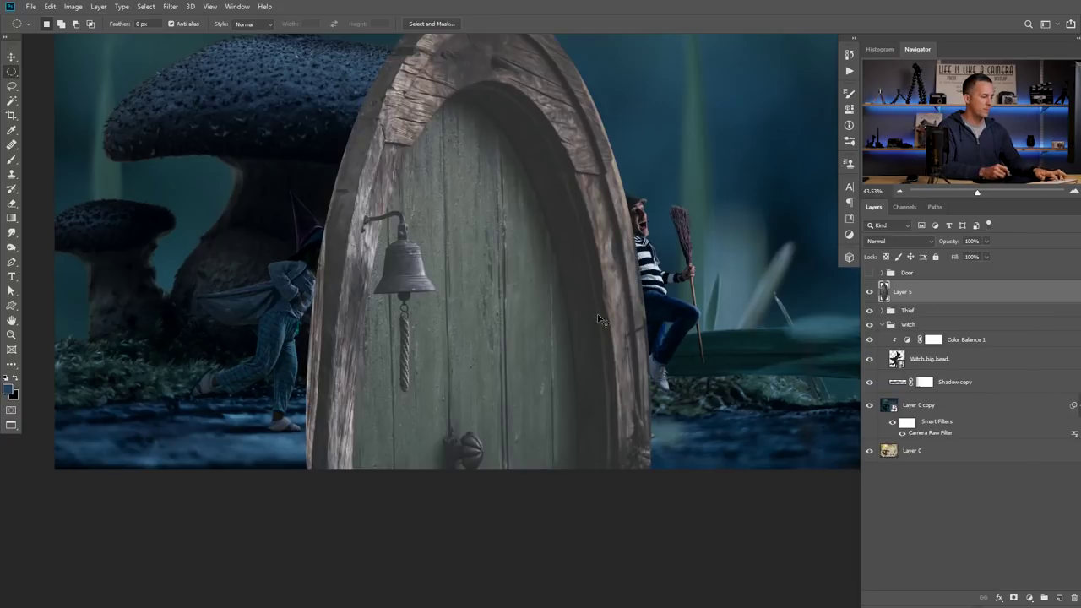
- Scale the pasted door down to about 15.5% and place it against the mushroom stem beside the witch
scroll(540, 270, down, 1)
key(ctrl+t)
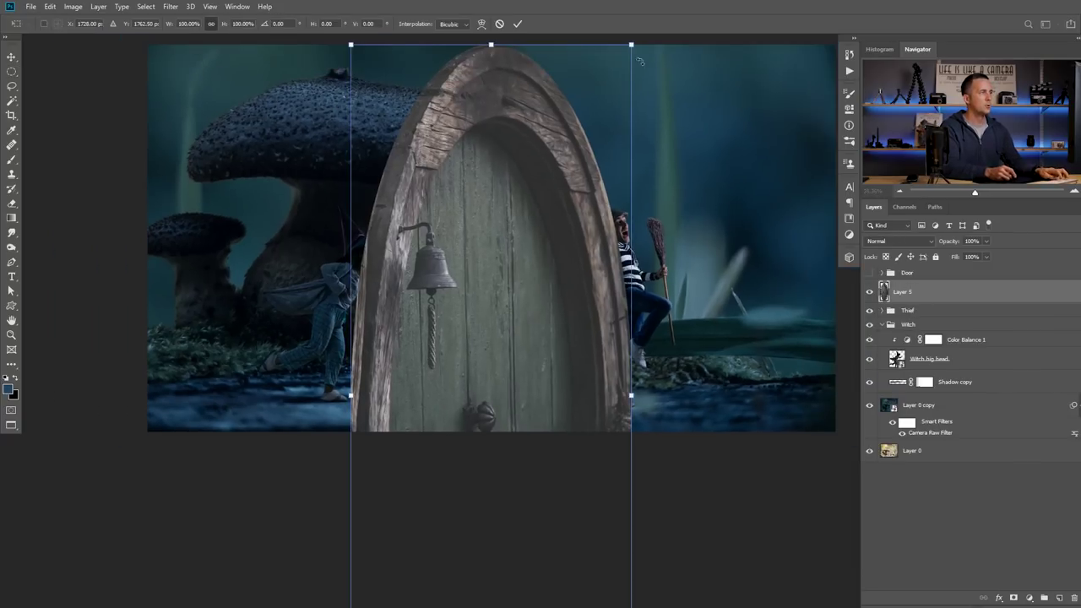
drag(631, 44, 518, 310)
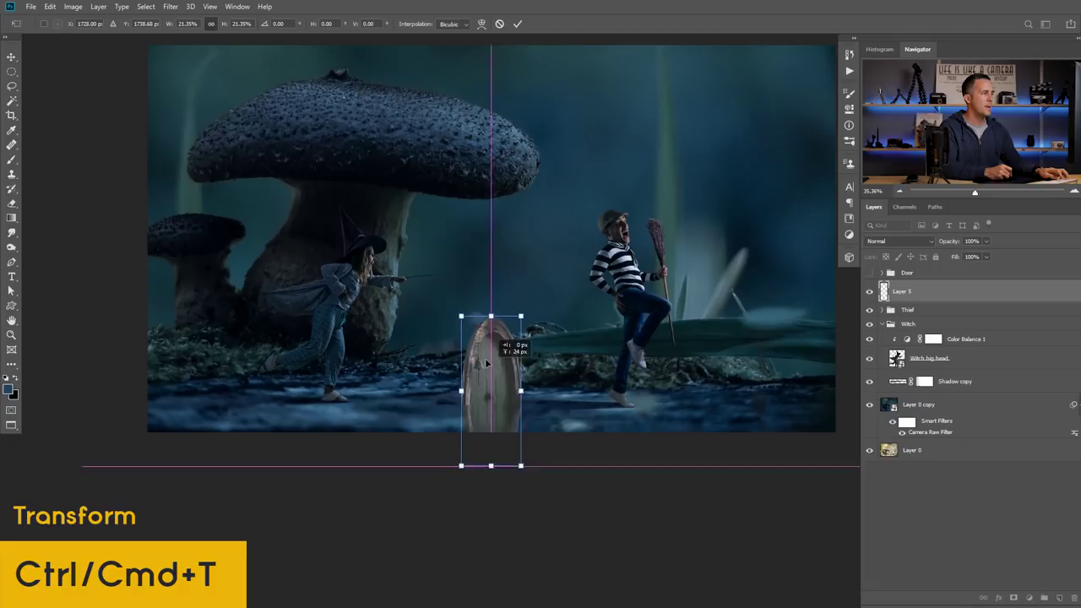
drag(505, 363, 473, 294)
drag(490, 240, 483, 250)
drag(474, 303, 386, 301)
drag(398, 247, 392, 250)
drag(384, 302, 391, 299)
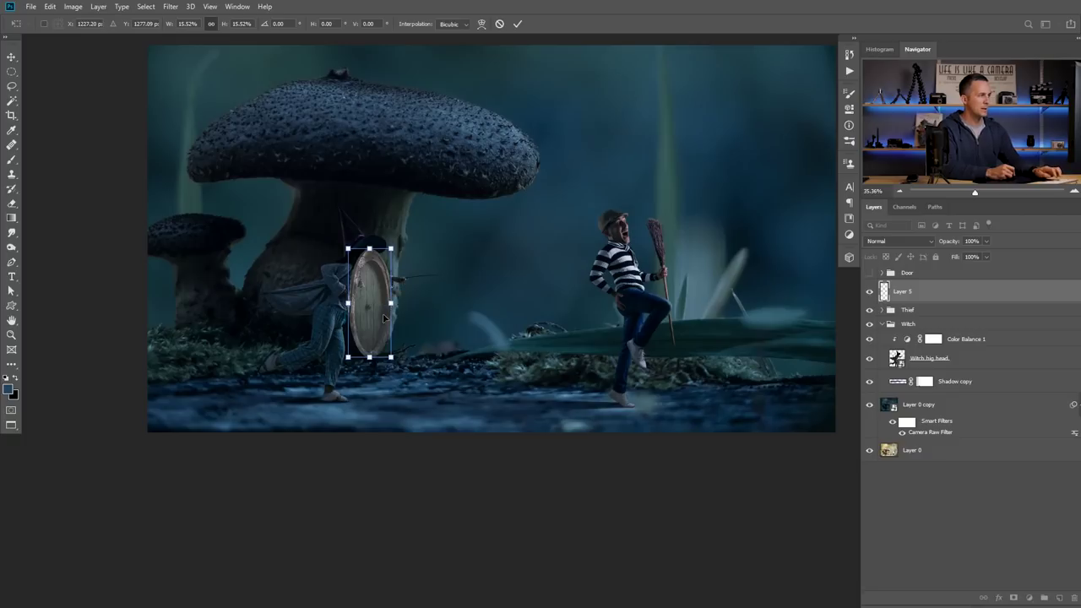
key(Return)
- Reorder the pasted door layer beneath the Witch group, name it Door, and collapse the Witch group
drag(895, 294, 895, 388)
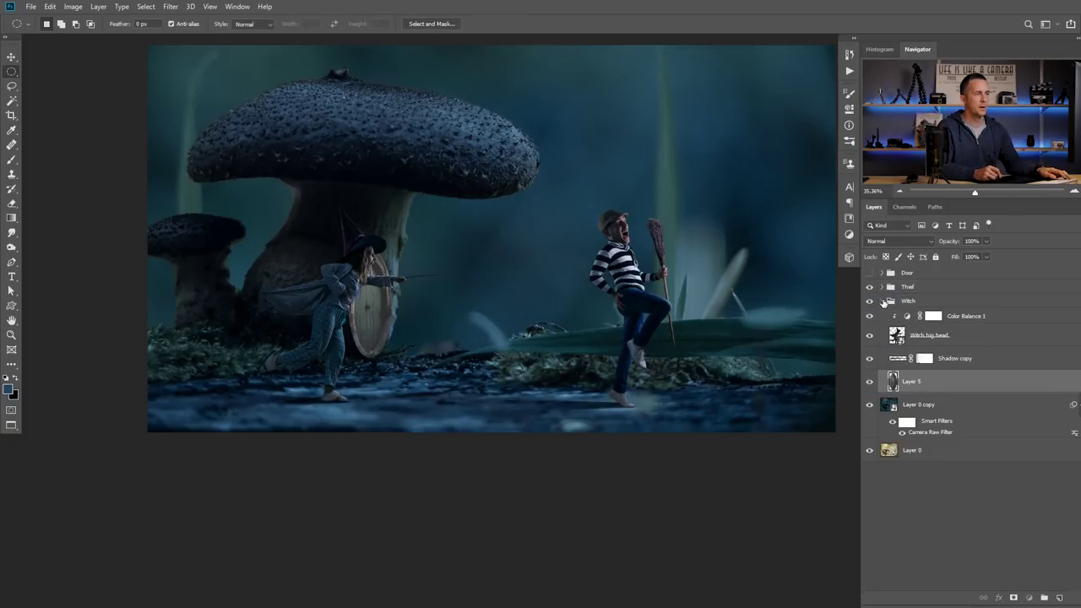
click(882, 301)
click(882, 301)
click(896, 388)
click(883, 301)
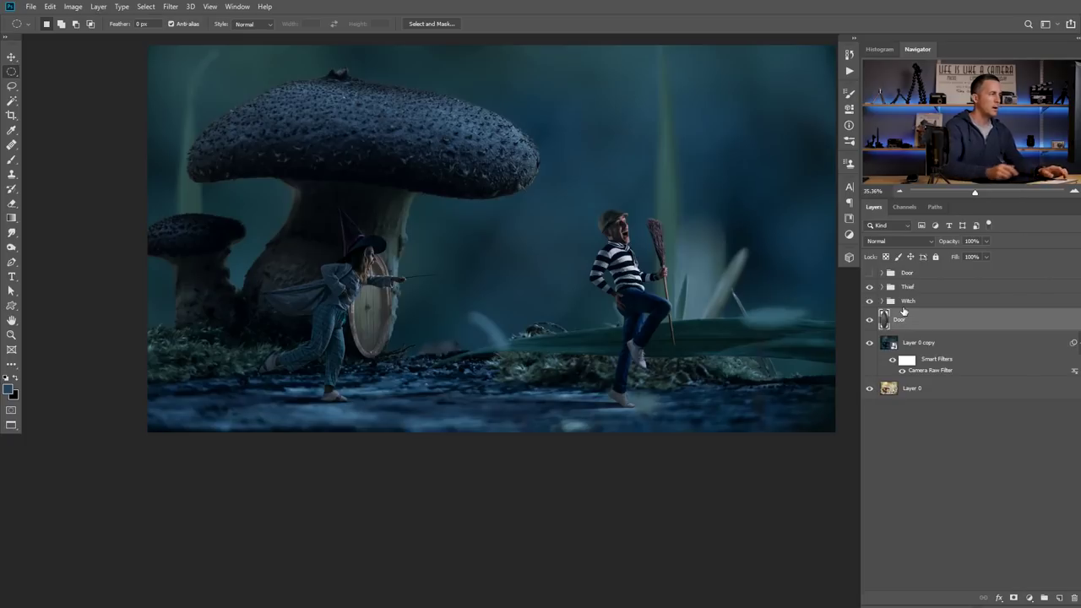
- Shift the door toward the stem's outer edge and darken it with Levels, setting the black input level to 39
scroll(373, 326, up, 3)
key(v)
mouse_move(384, 325)
mouse_down()
mouse_move(430, 325)
mouse_move(403, 322)
mouse_up()
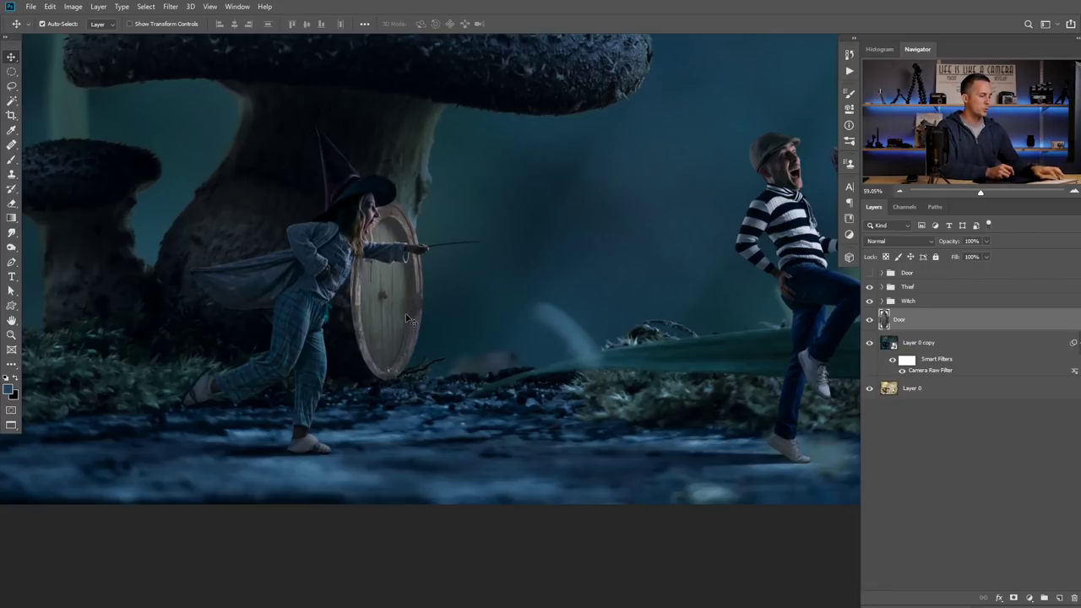
key(ctrl+l)
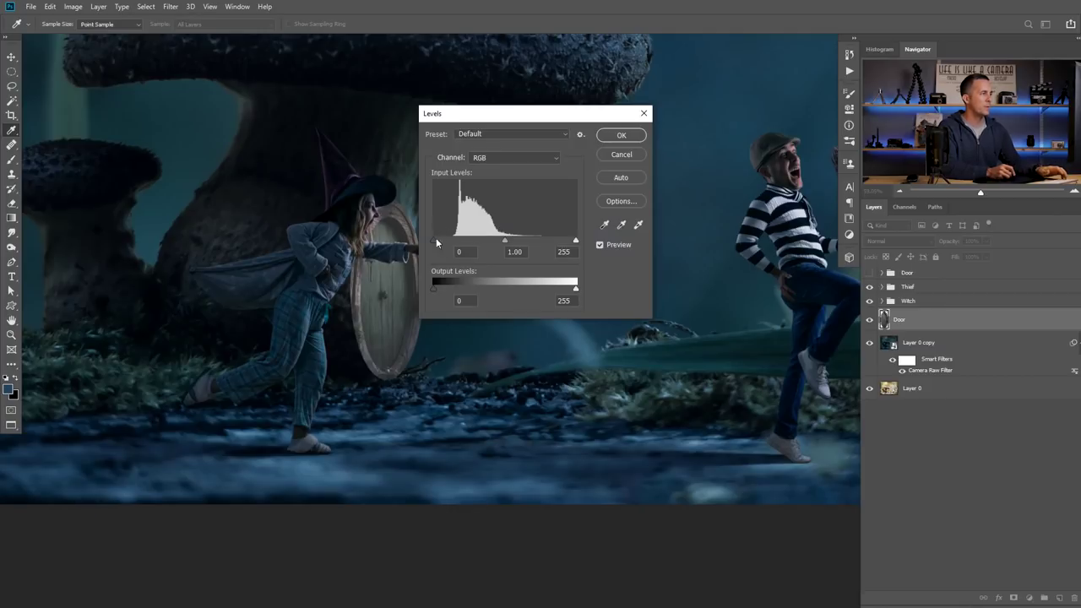
drag(434, 240, 456, 245)
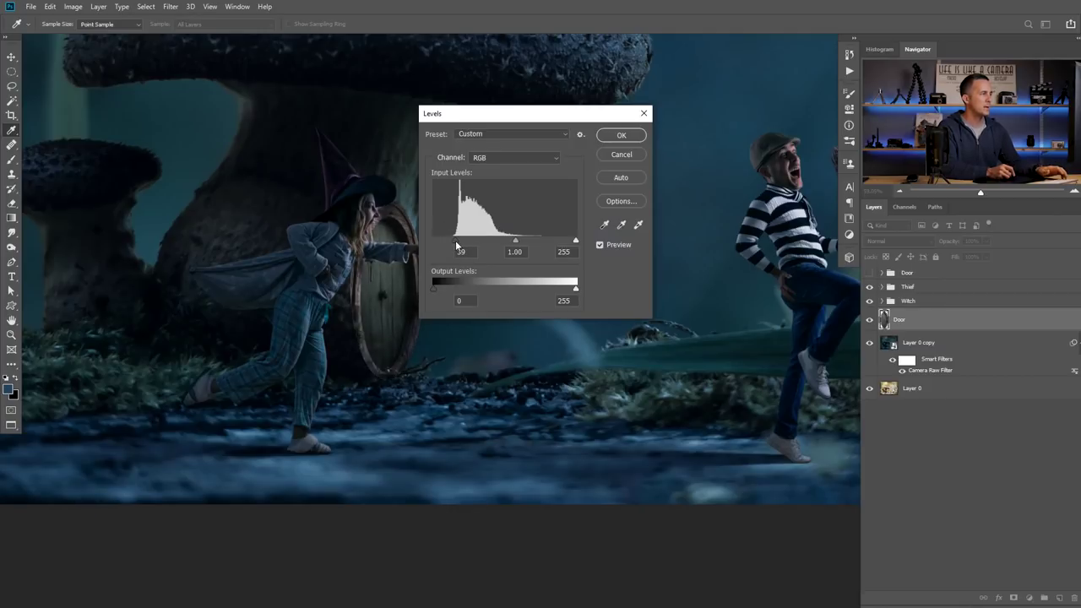
click(614, 138)
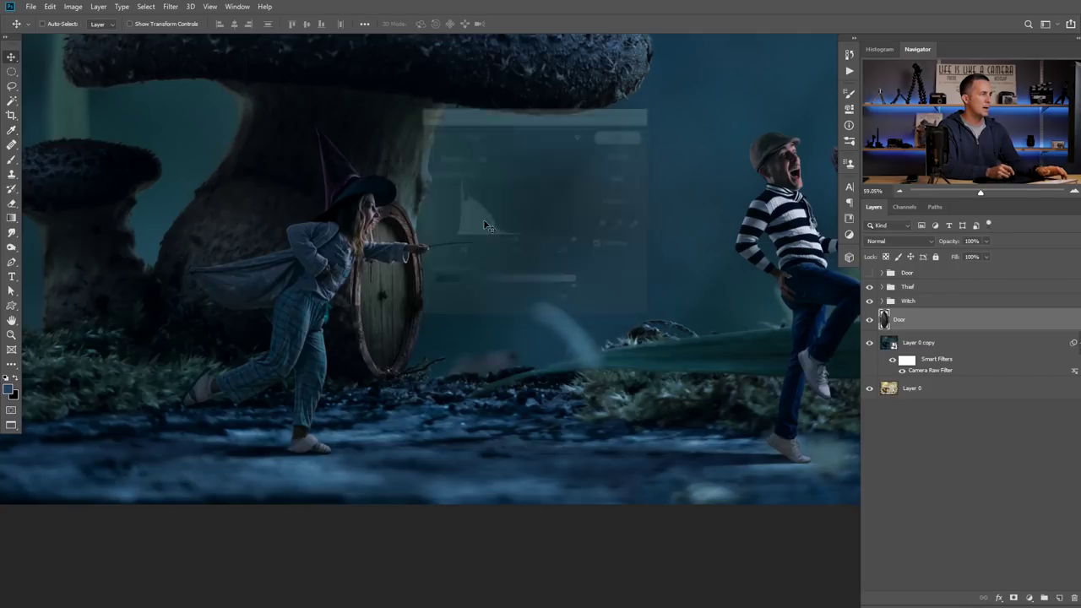
- Scale the door down to about 84%, keeping its base at the foot of the mushroom stem
scroll(417, 308, down, 2)
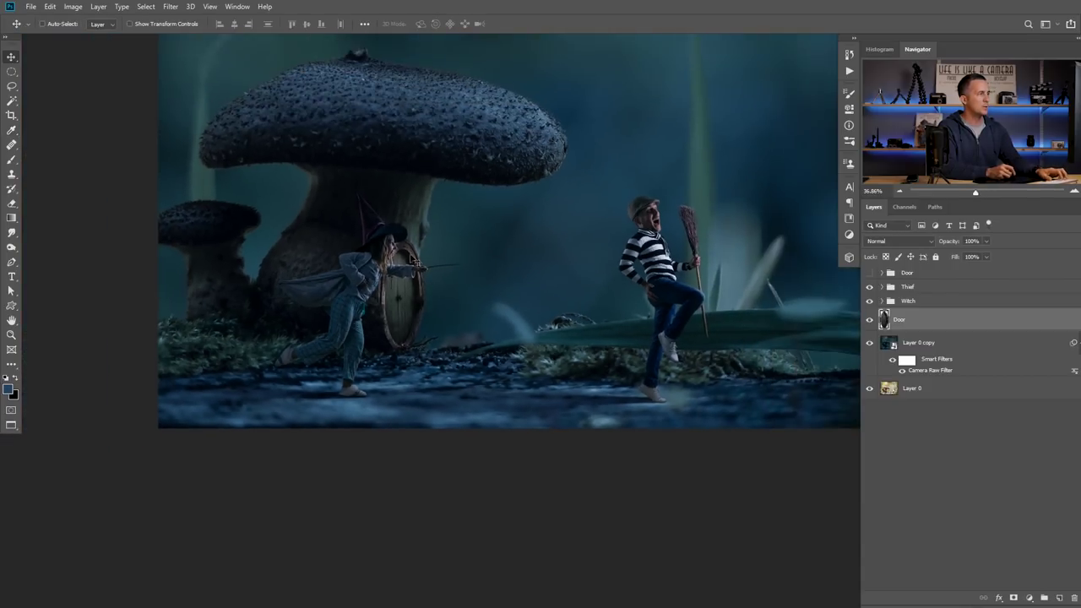
scroll(414, 313, up, 1)
scroll(428, 244, down, 1)
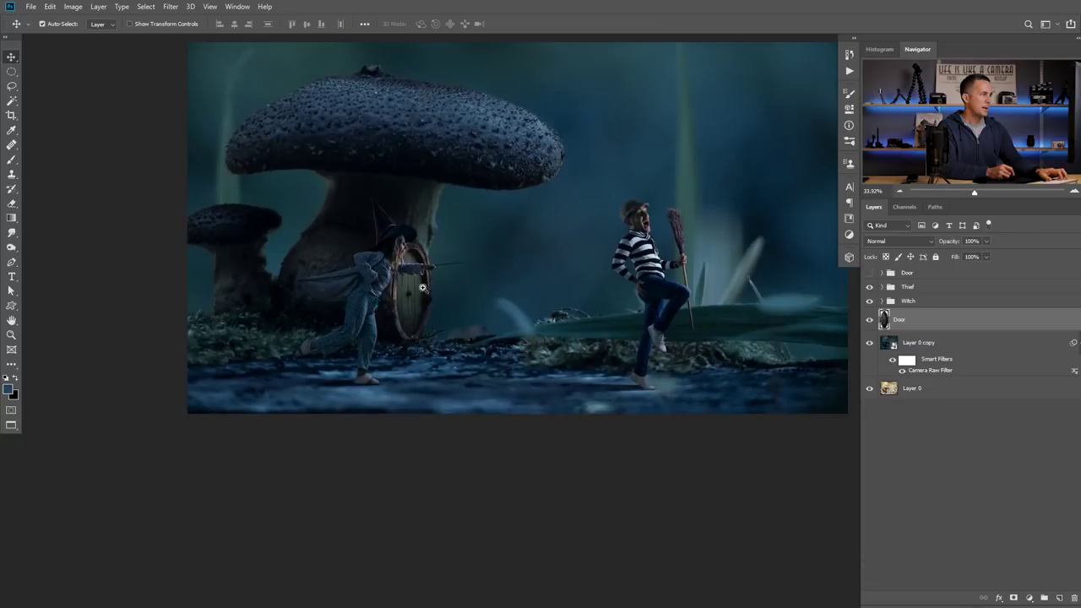
scroll(422, 296, up, 2)
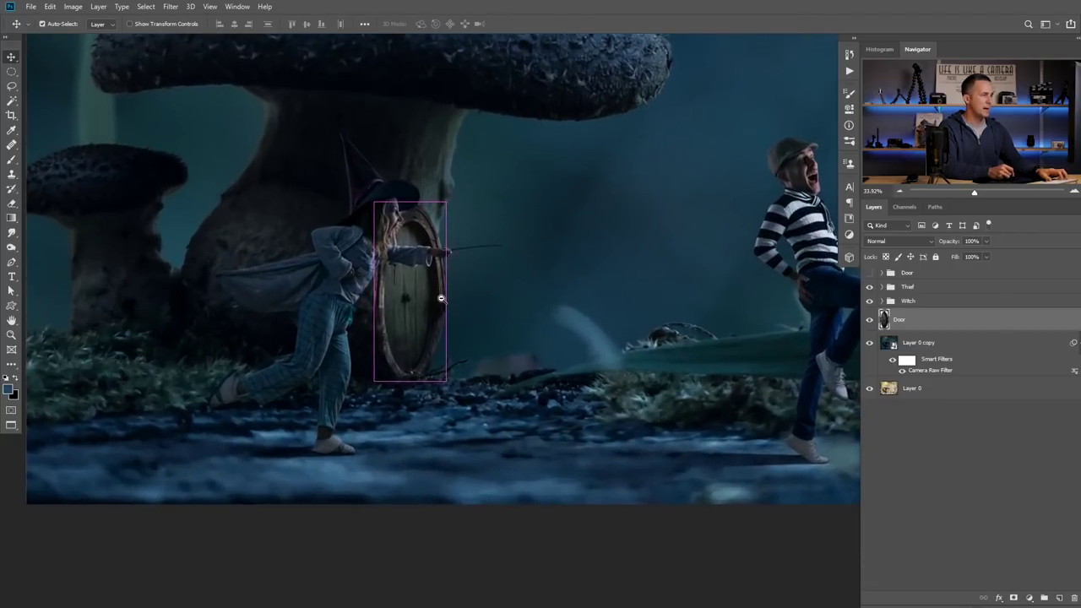
key(ctrl+t)
drag(374, 202, 385, 223)
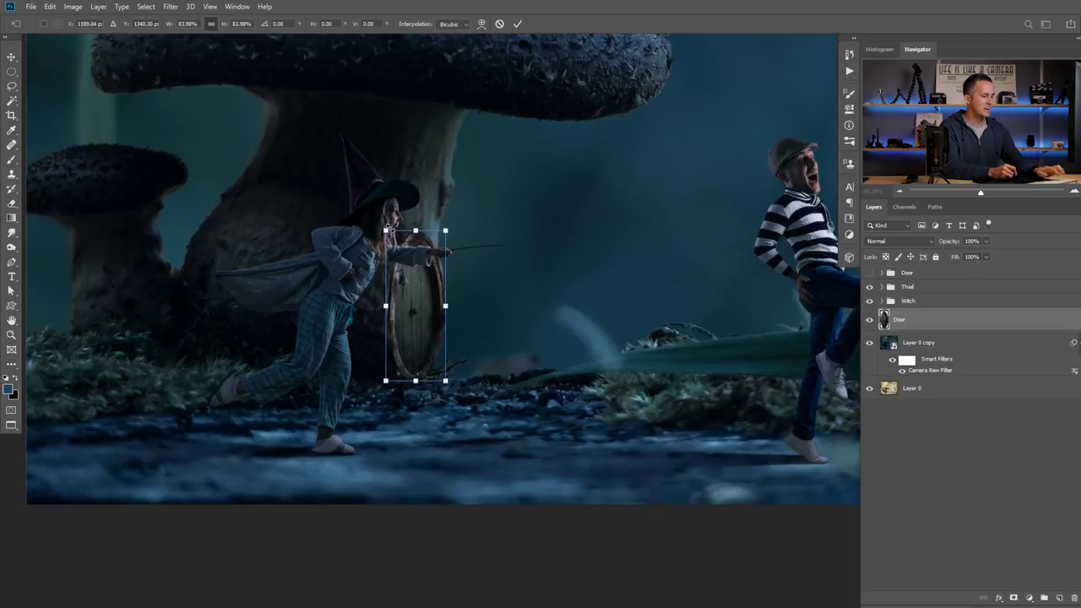
key(Return)
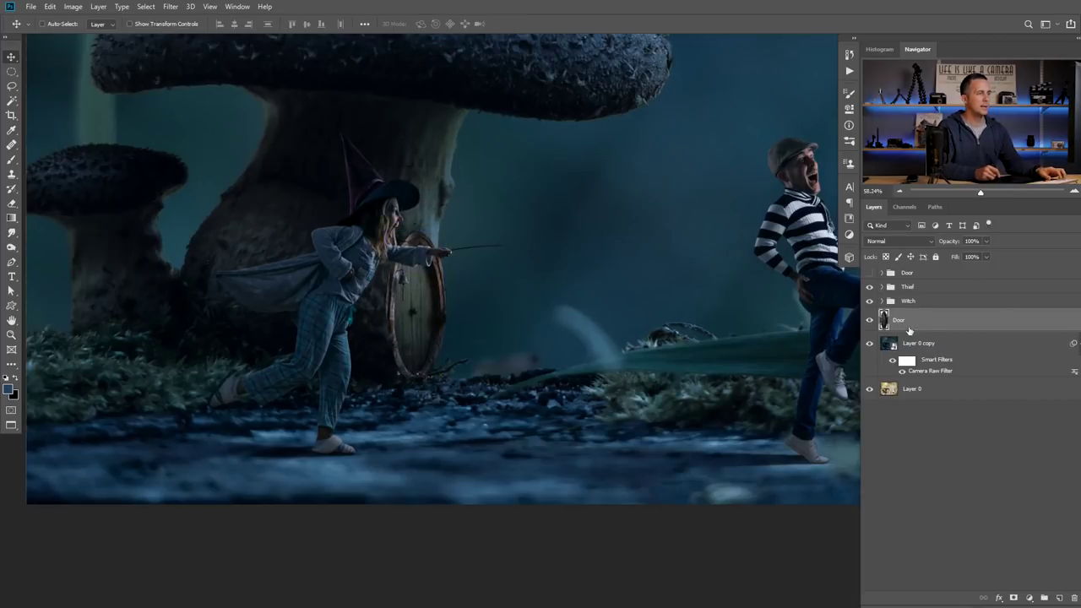
- Place the prepared Door group below the Witch group, expand it and make it visible, with its Group 1 glow hidden
drag(894, 275, 886, 308)
click(882, 302)
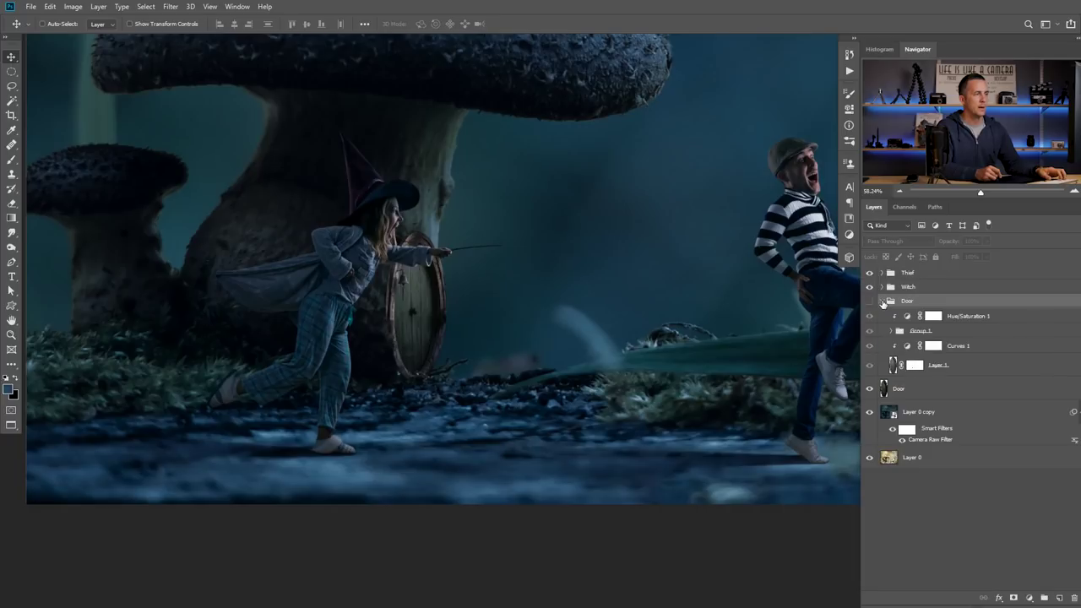
click(869, 300)
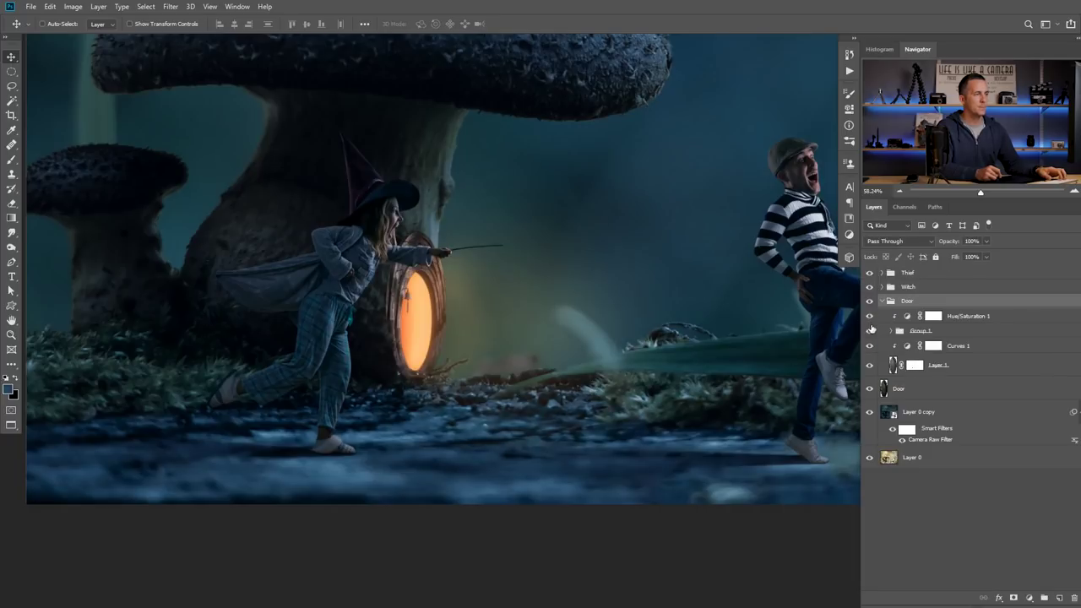
click(870, 329)
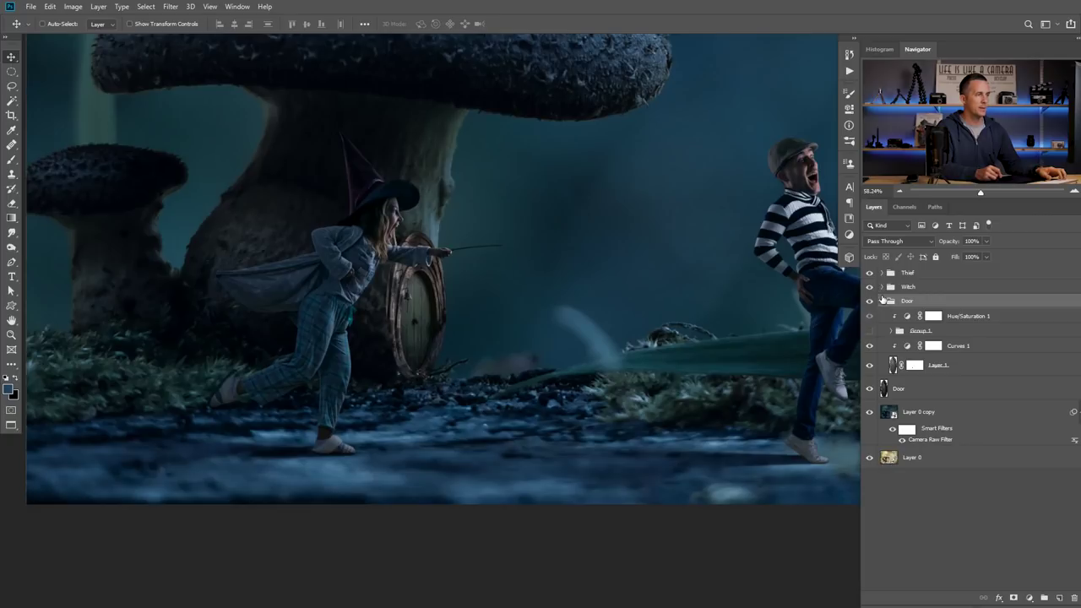
- Delete the separate Door layer lying beneath the Door group
click(894, 368)
click(886, 387)
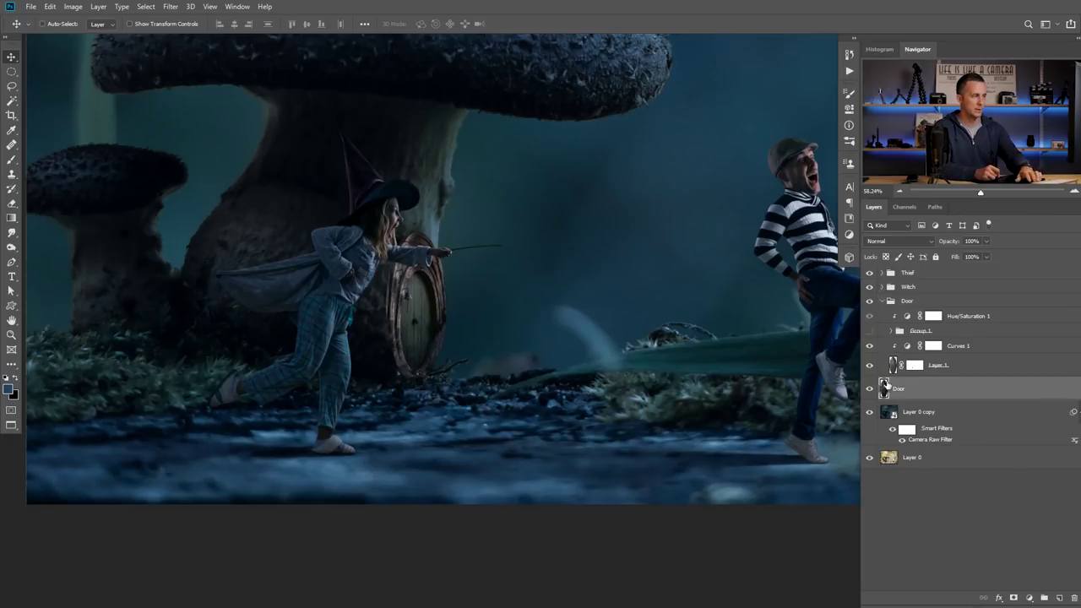
key(Delete)
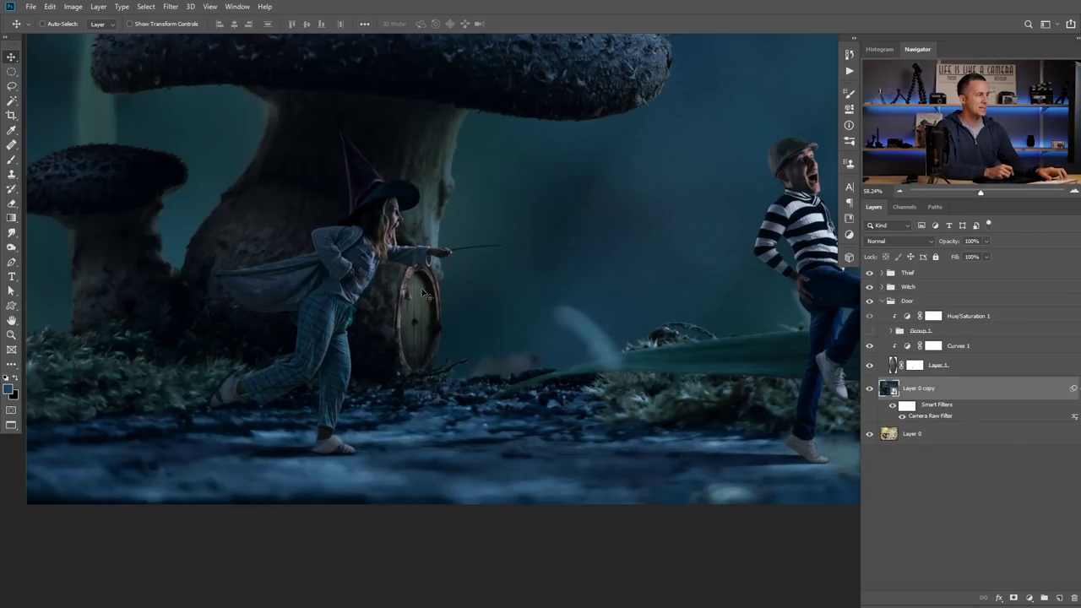
- Compare the door's base with and without Layer 1's mask where the twigs and ground overlap the frame
click(892, 368)
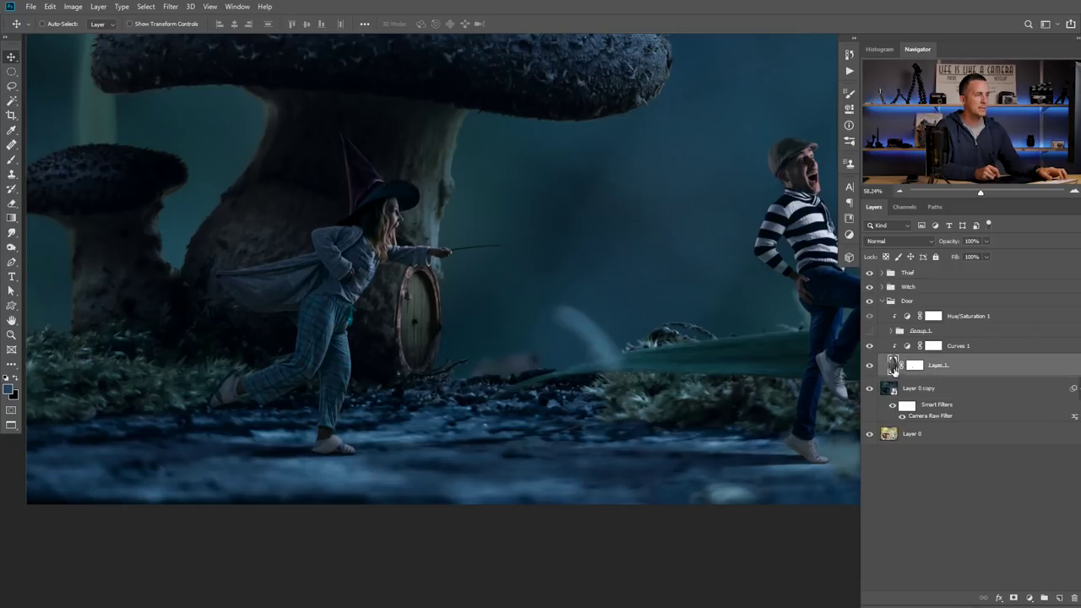
shift+click(914, 366)
drag(428, 373, 624, 380)
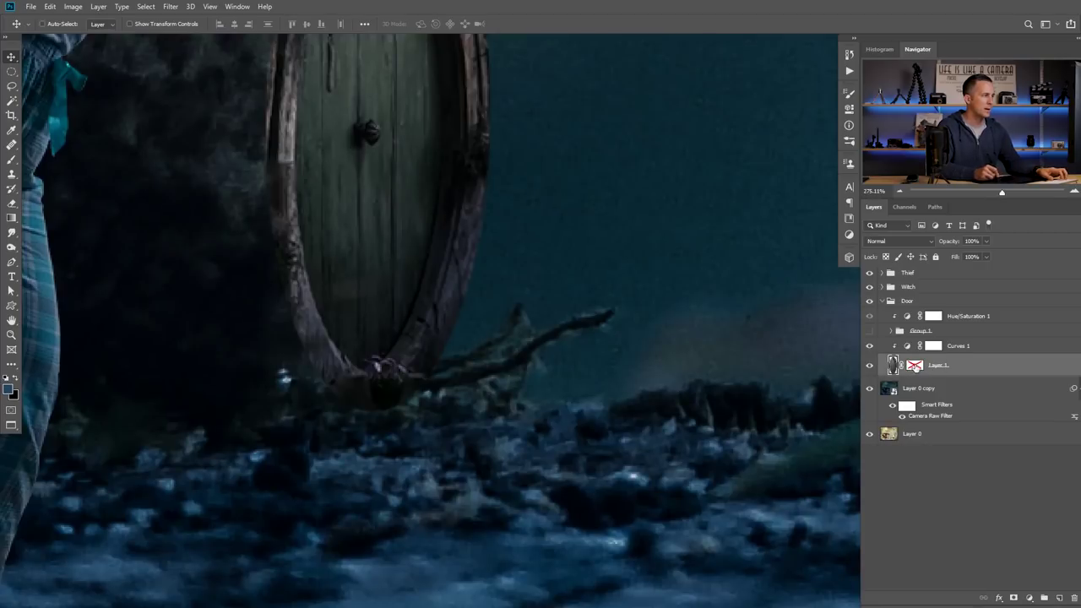
click(914, 366)
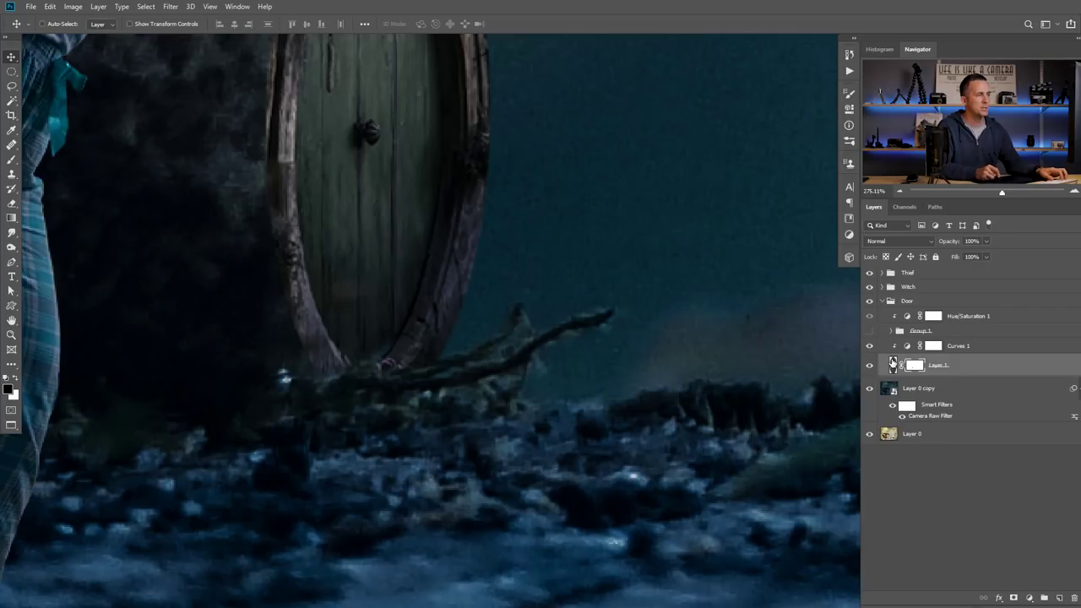
- Compare the door with and without the Curves 1 adjustment by toggling its visibility
click(905, 347)
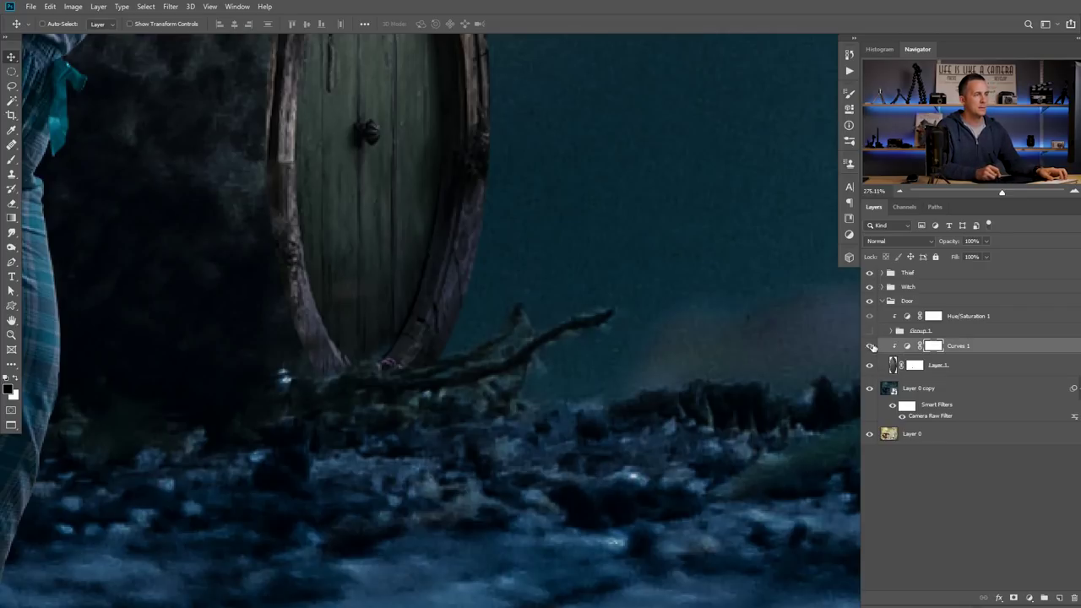
click(871, 346)
click(870, 346)
key(ctrl+minus)
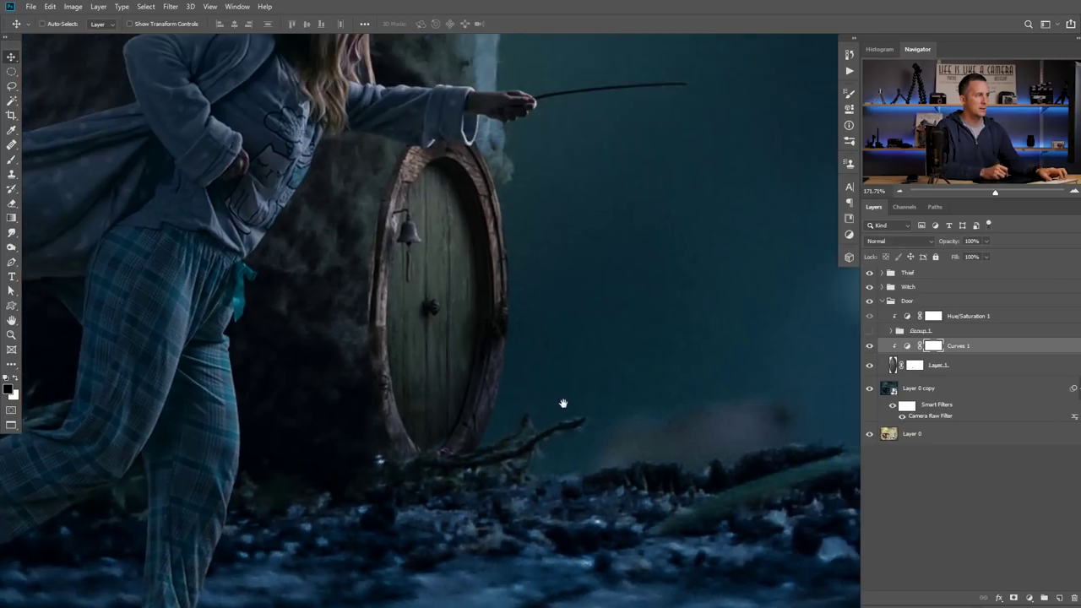
click(870, 346)
click(871, 346)
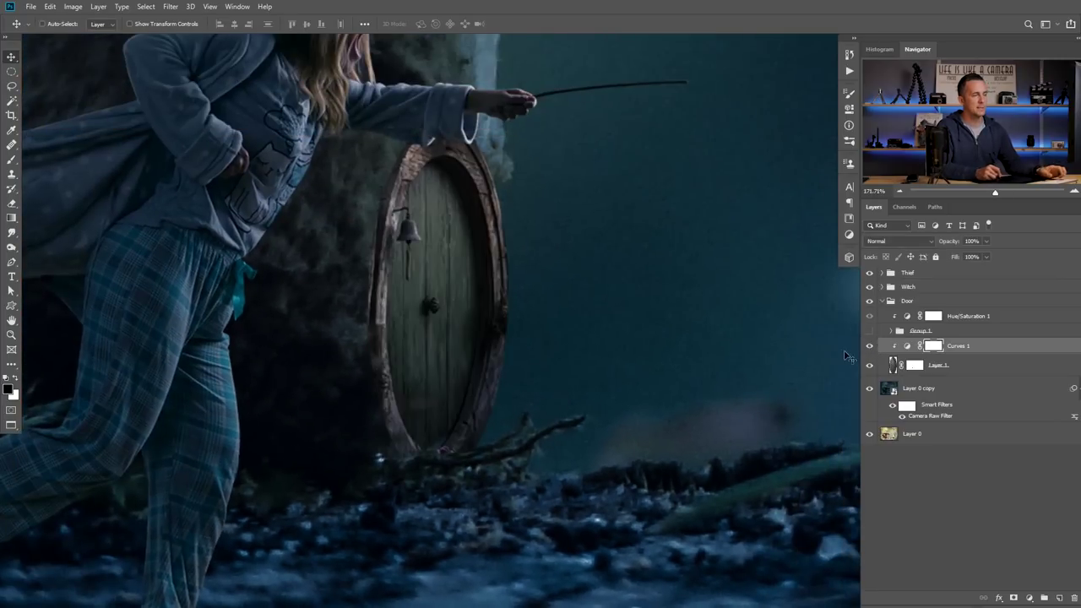
- Make Group 1 visible to light the doorway with its orange glow, and check the effect across the scene
click(898, 331)
click(871, 332)
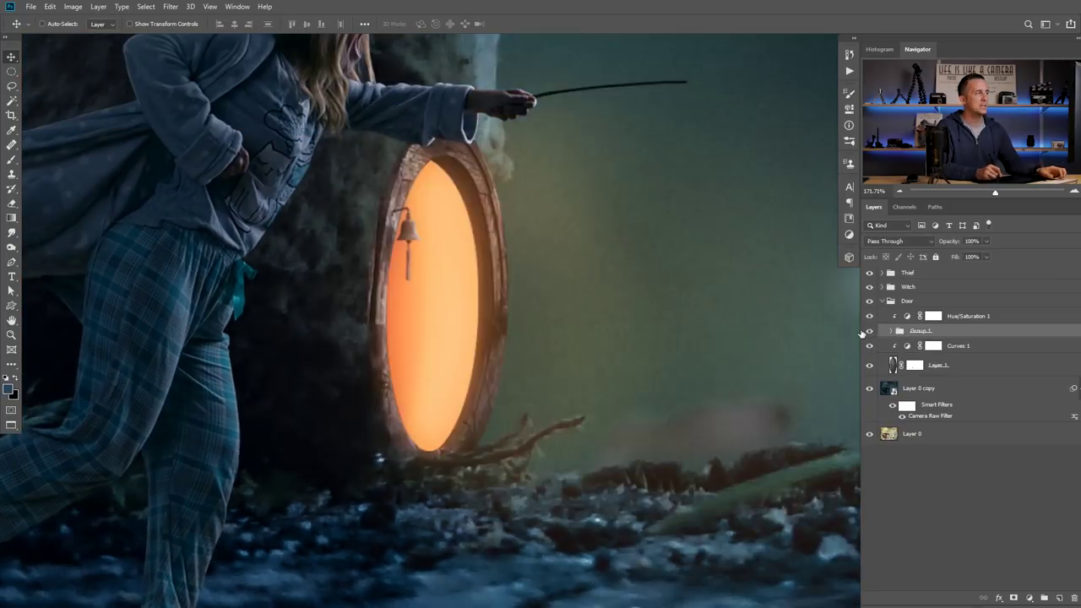
scroll(510, 304, down, 6)
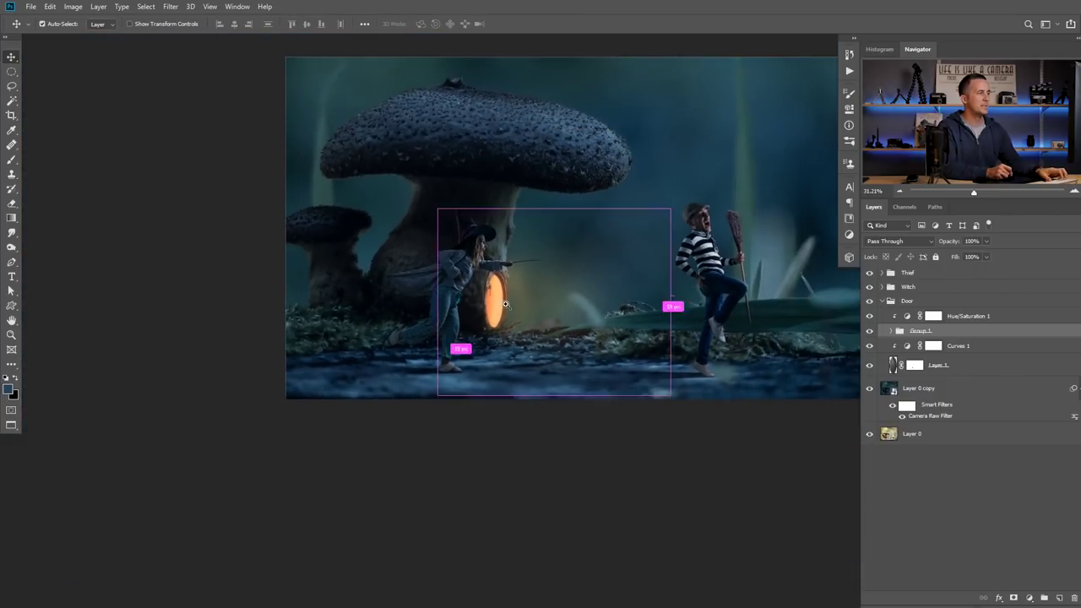
scroll(501, 276, up, 3)
scroll(500, 302, down, 1)
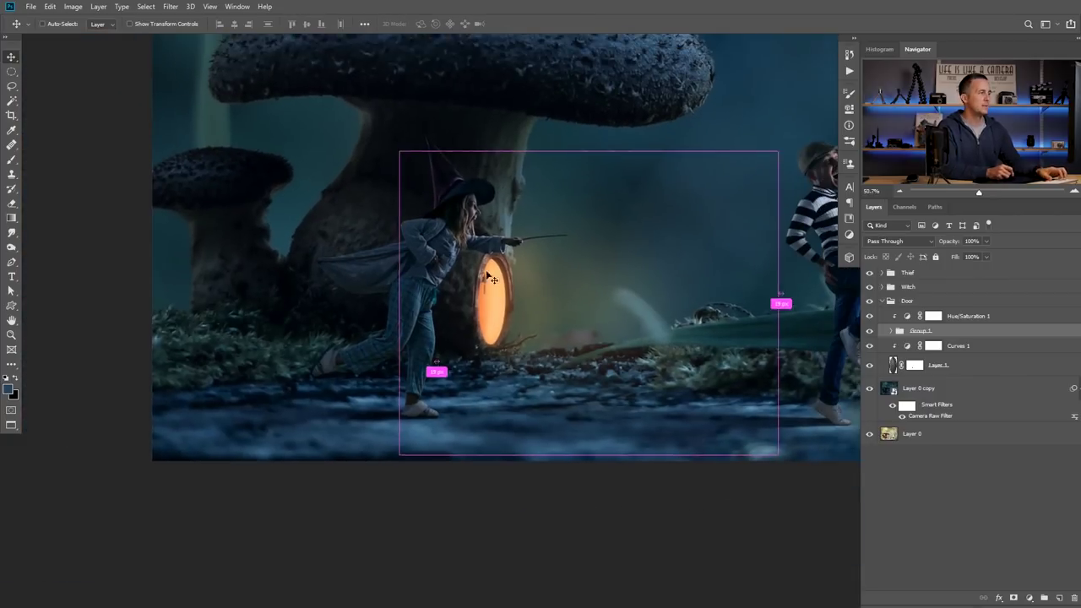
scroll(504, 291, down, 2)
scroll(473, 308, up, 1)
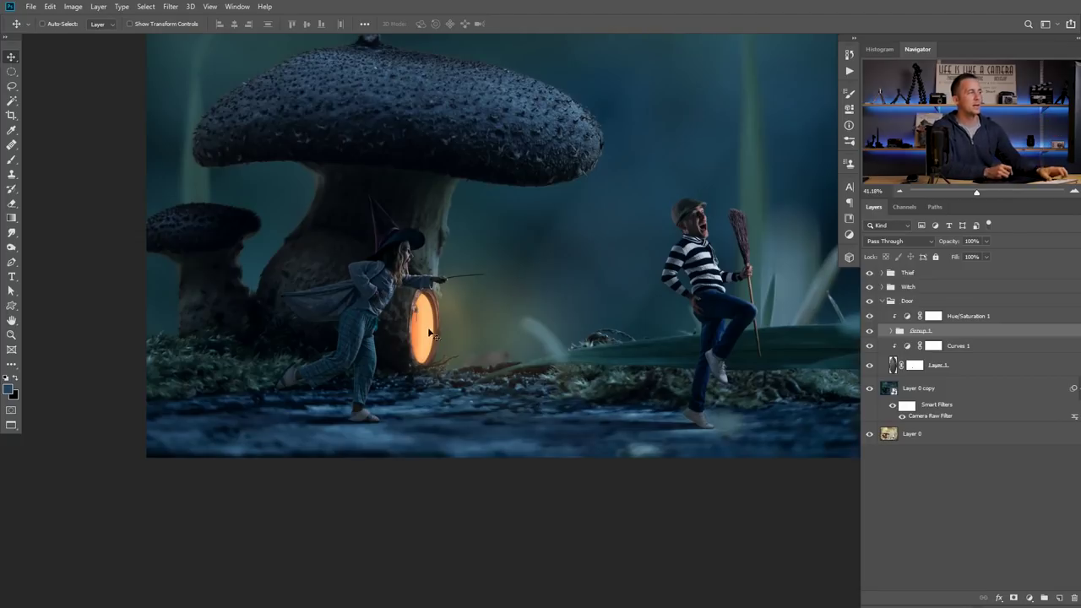
scroll(426, 331, up, 1)
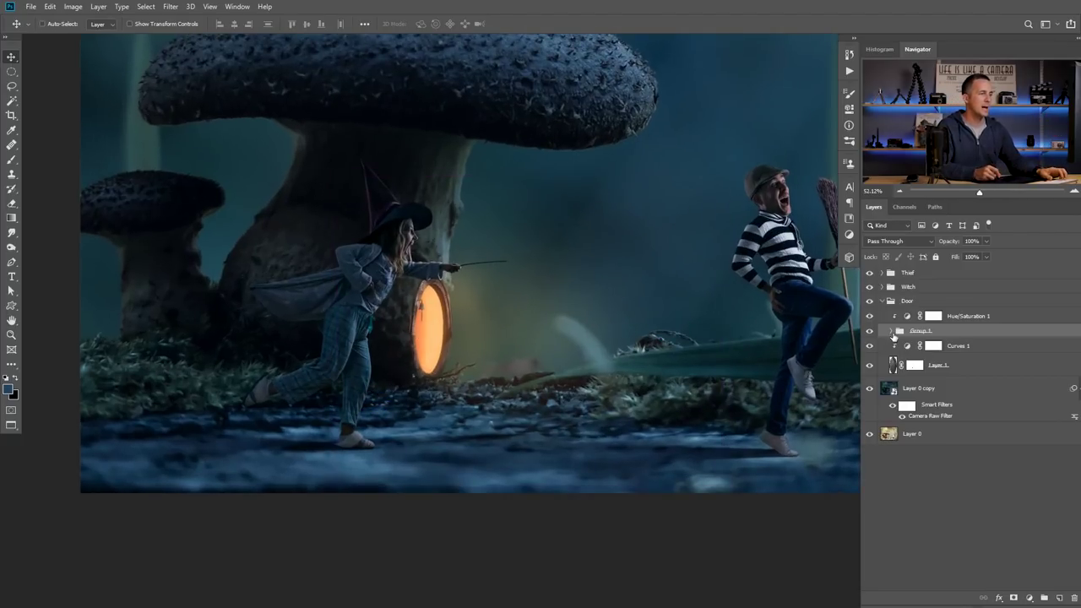
- Expand Group 1 and hide Layer 3 and Layer 2 copy, leaving only Layer 2's orange doorway fill visible
click(893, 331)
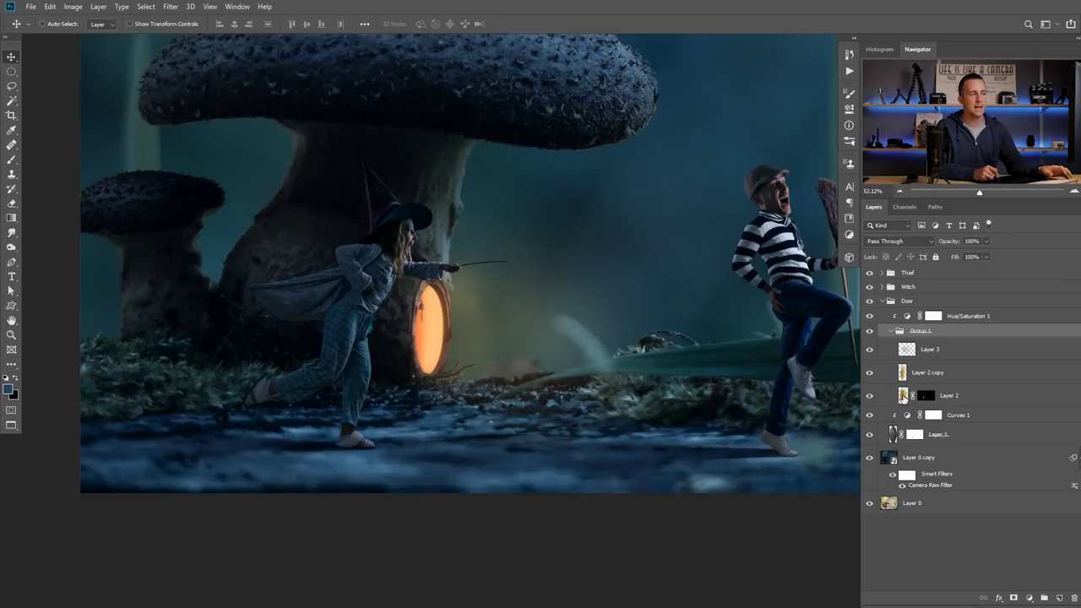
click(903, 397)
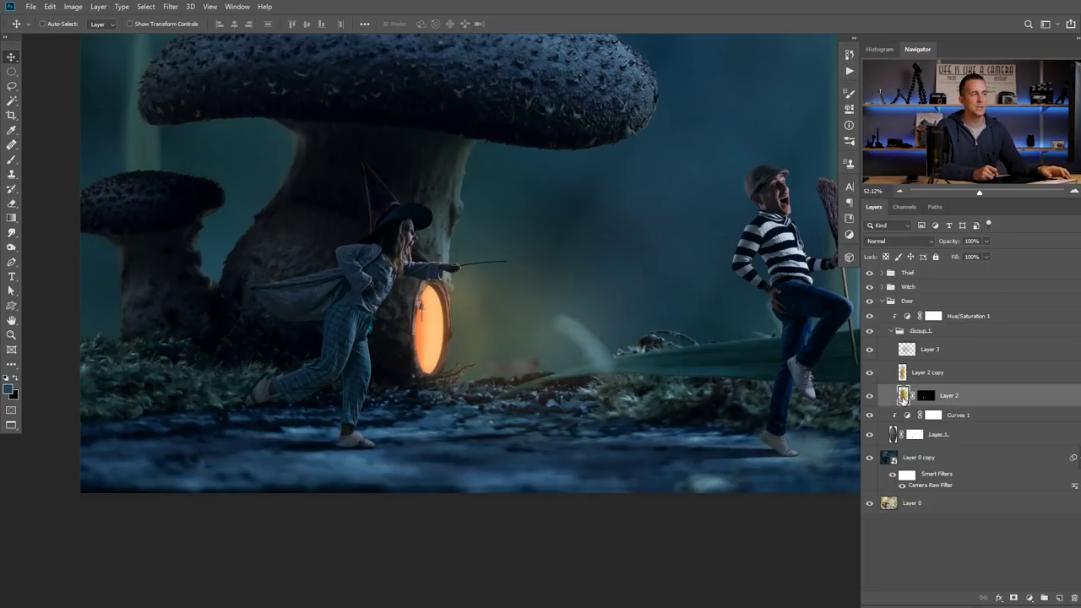
click(869, 396)
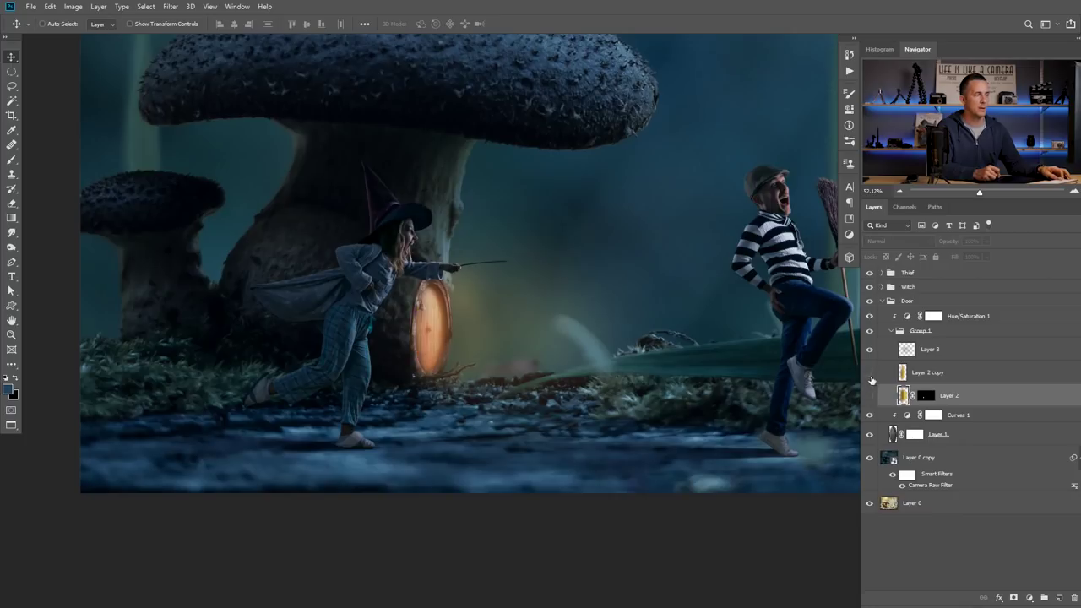
click(870, 376)
click(869, 349)
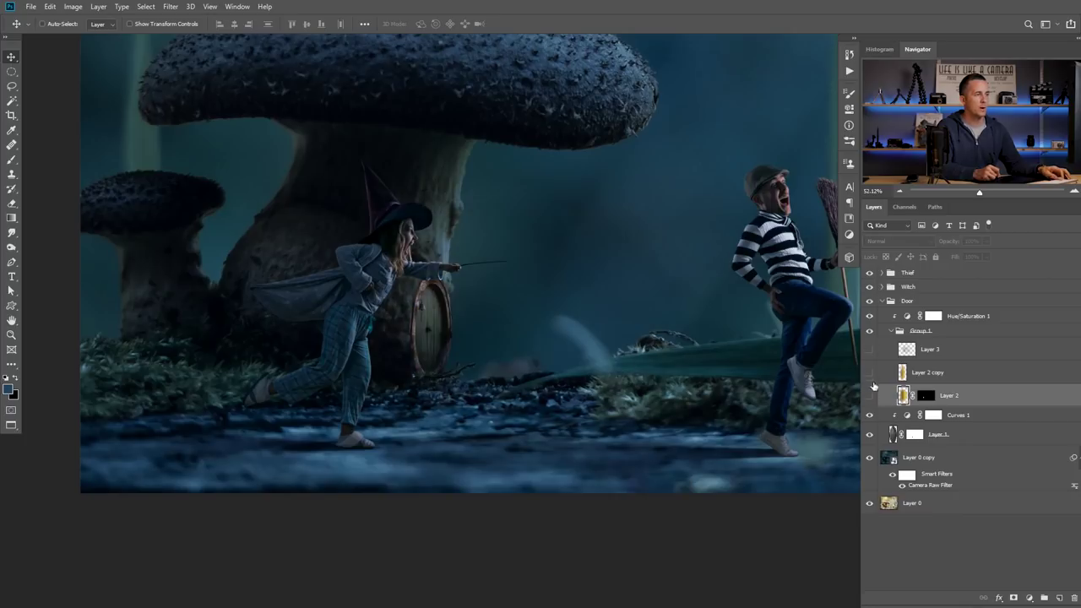
click(869, 396)
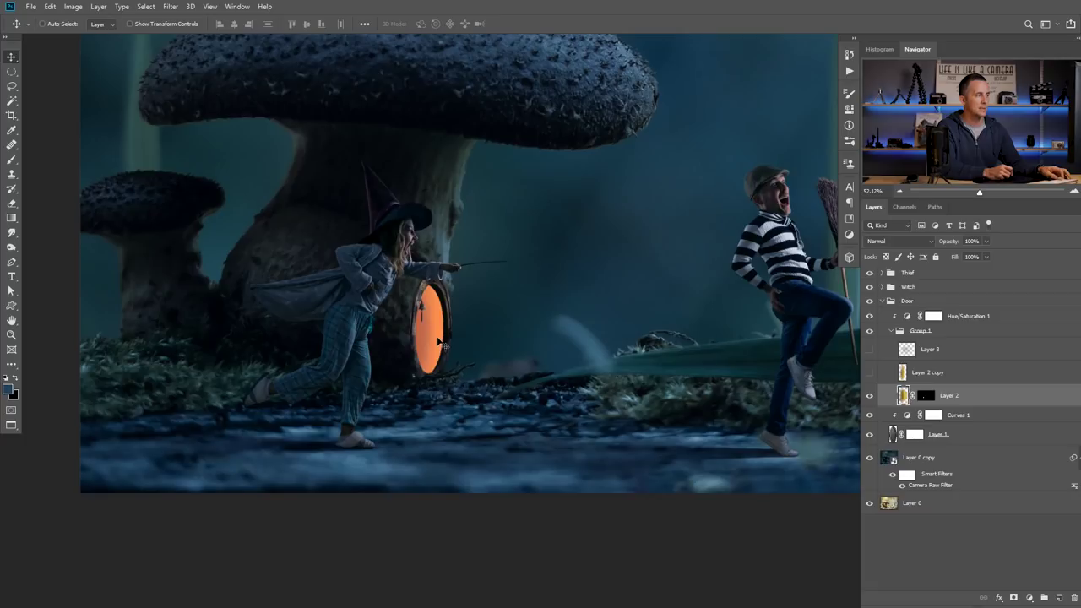
- Show Layer 2 copy over the orange doorway fill and compare the door with and without its brighter glow
click(901, 374)
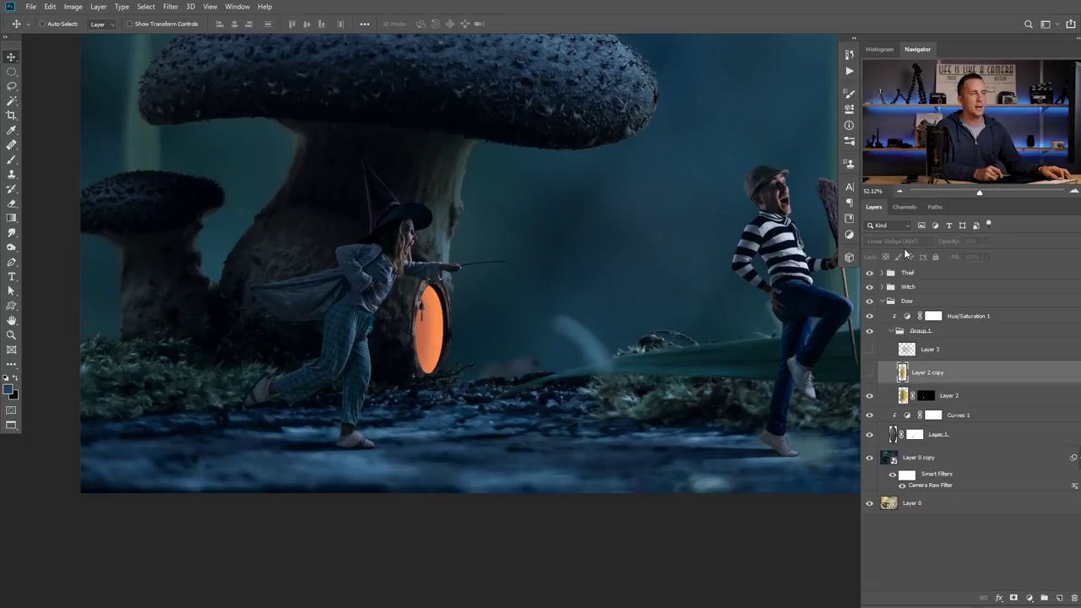
click(868, 372)
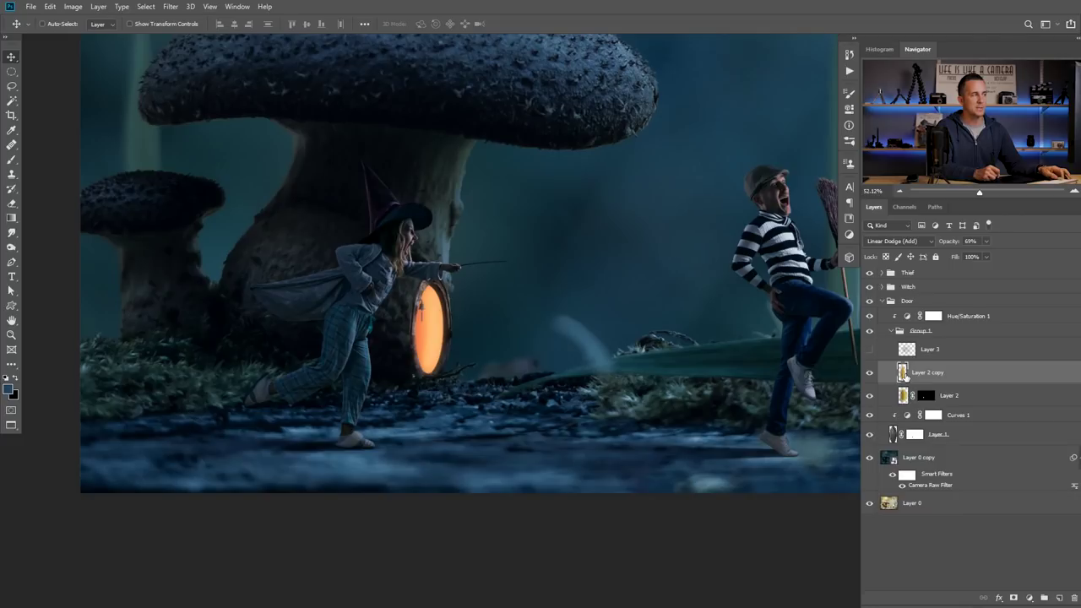
click(873, 374)
click(873, 374)
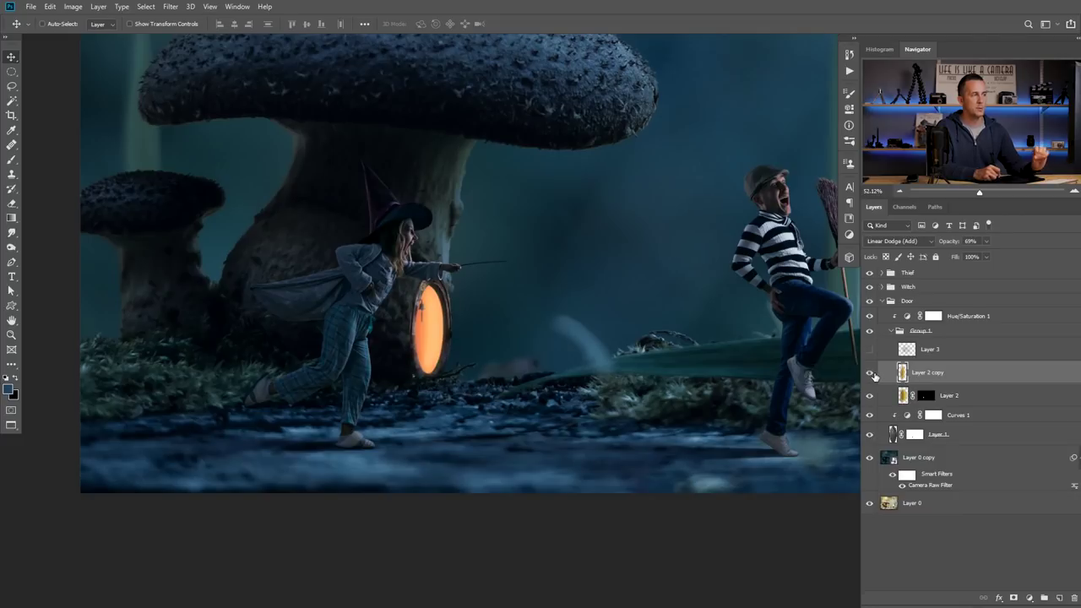
- Show Layer 3 and compare the scene with and without its light spilling out of the doorway
click(913, 350)
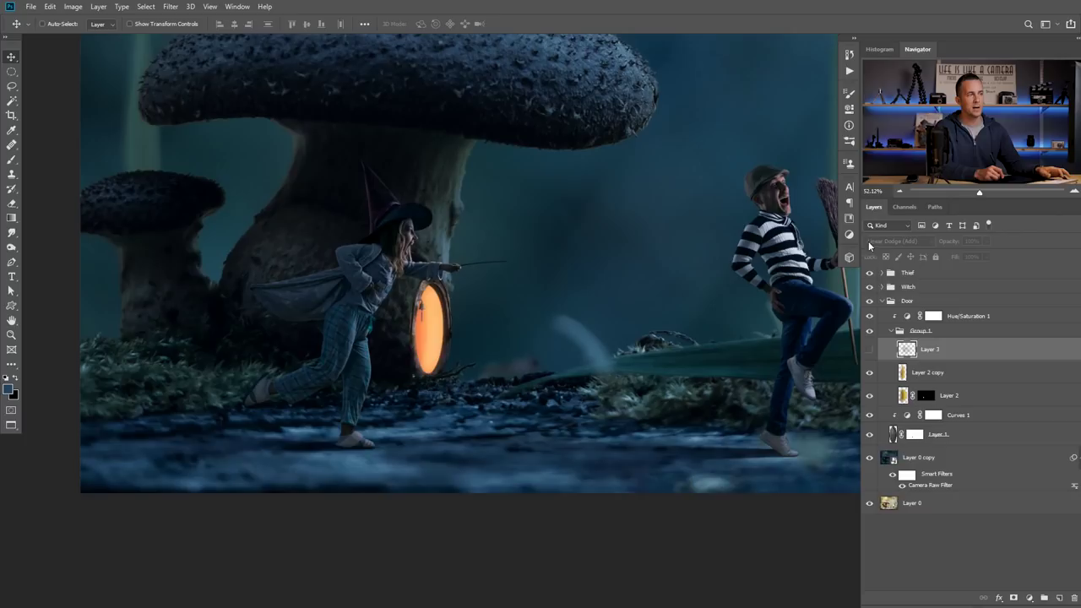
click(869, 350)
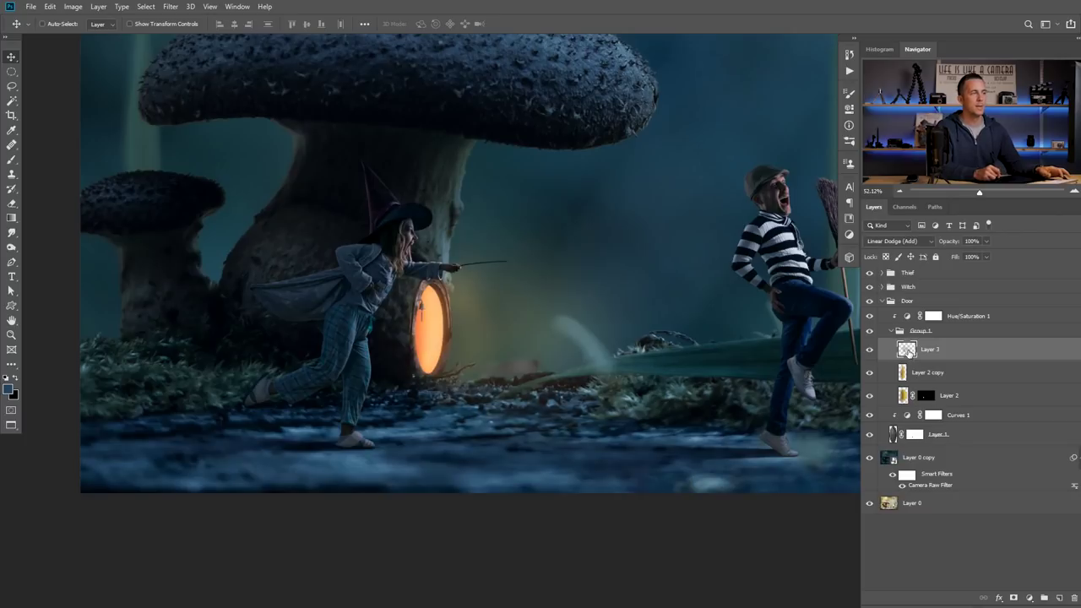
click(872, 350)
click(872, 351)
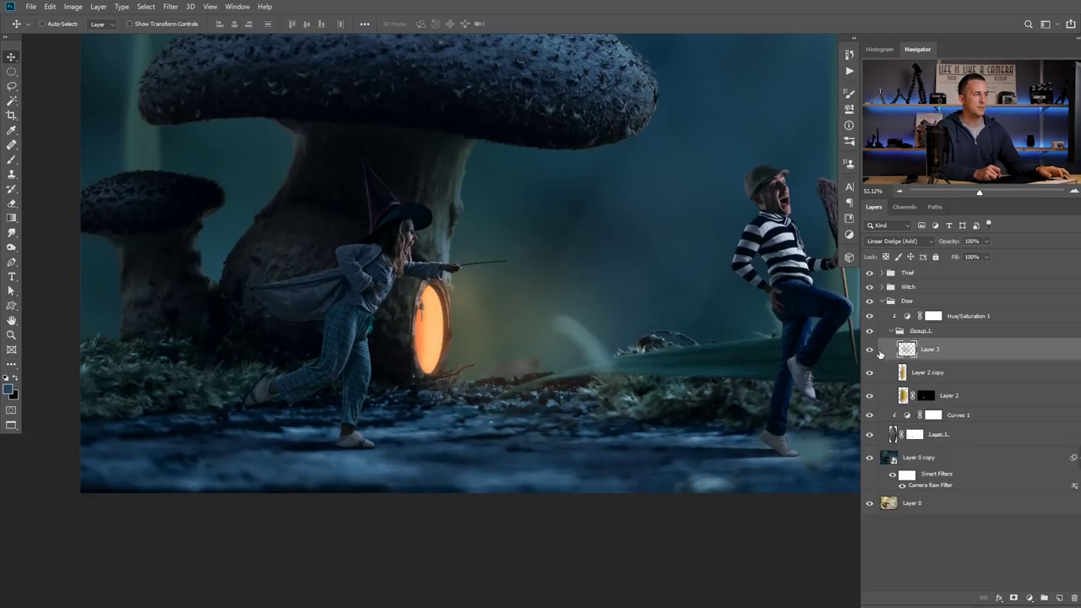
click(869, 350)
click(870, 351)
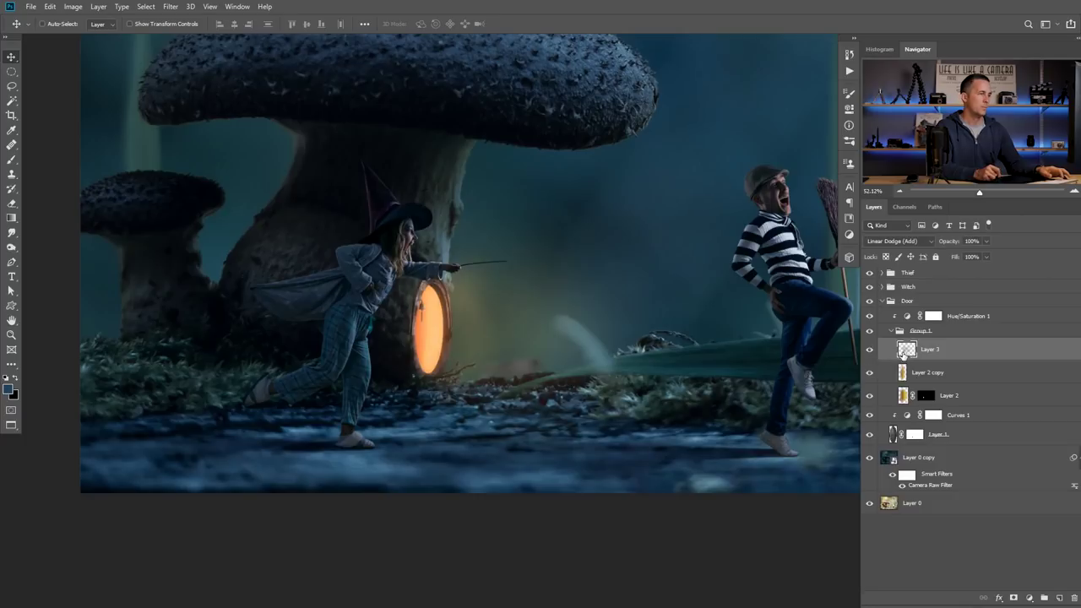
drag(396, 308, 434, 320)
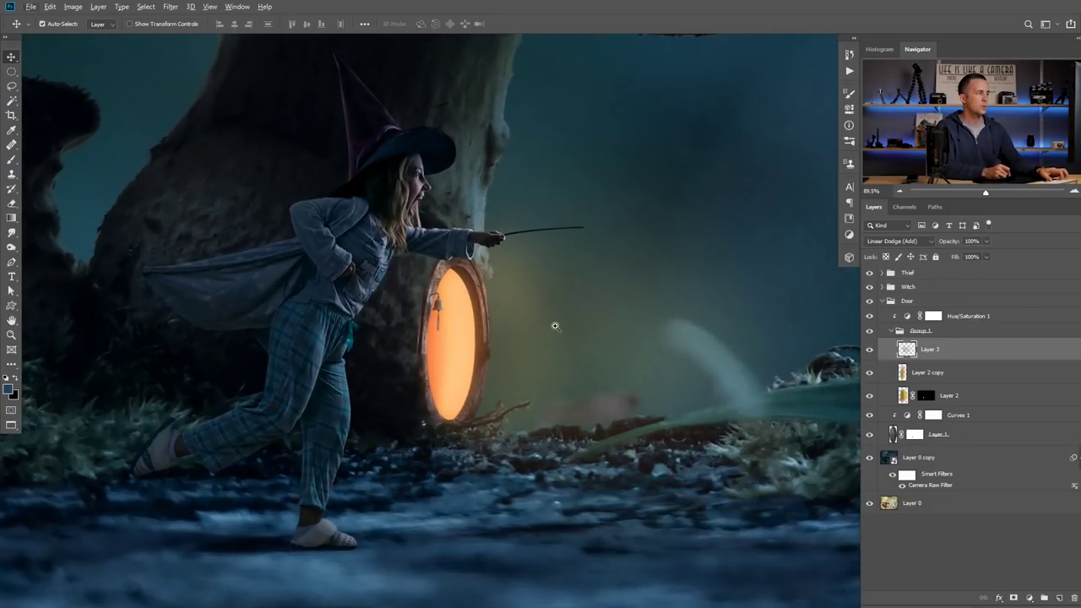
drag(555, 326, 511, 308)
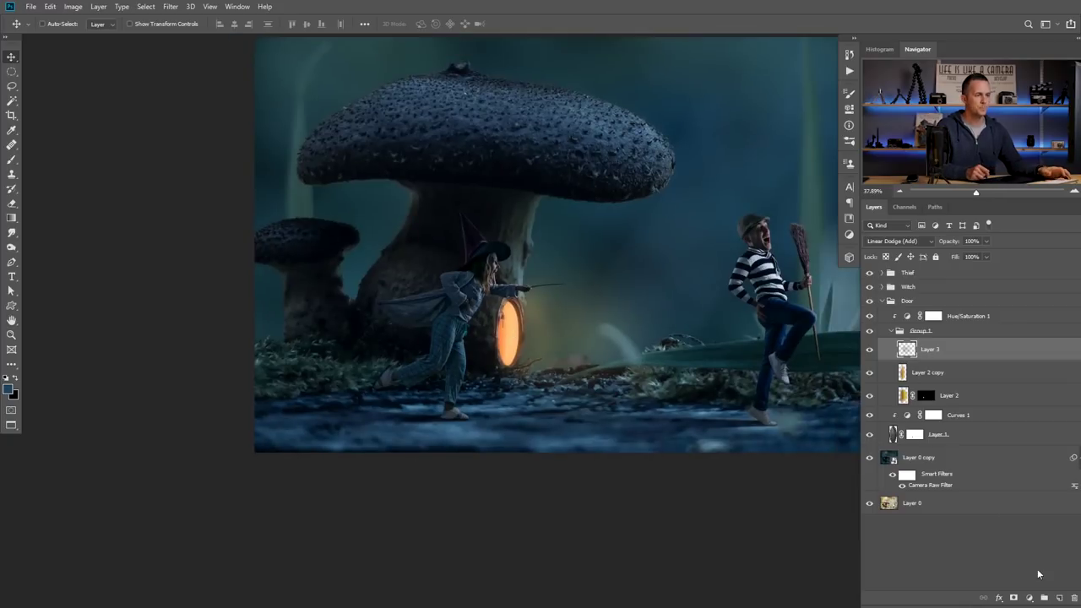
- Add a new layer above Layer 3 in Group 1 with Linear Dodge (Add) blending, and hide Layer 3
click(1056, 596)
click(904, 241)
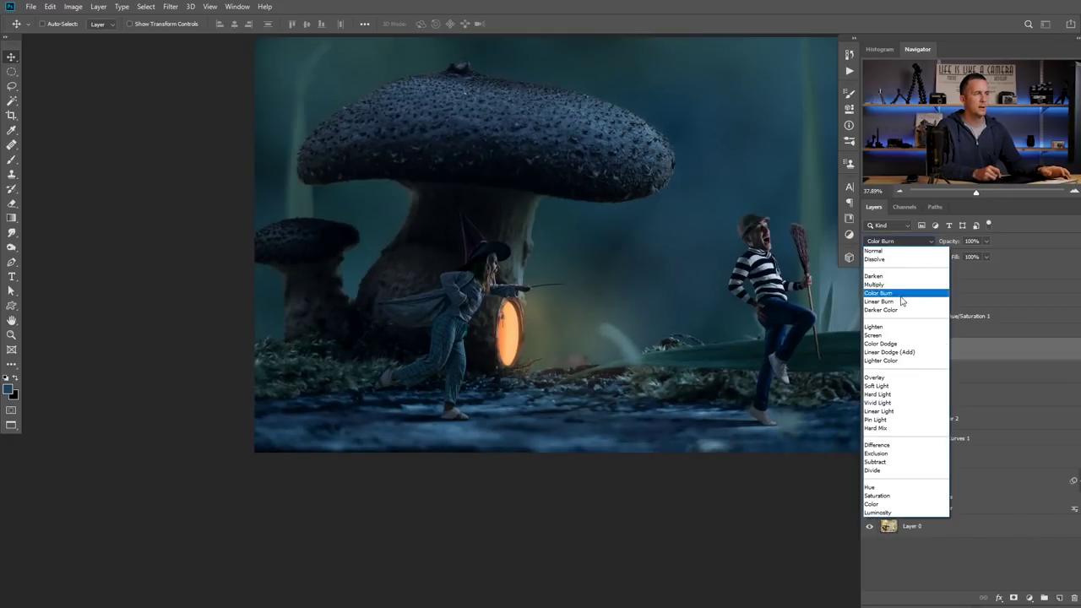
click(905, 350)
click(869, 372)
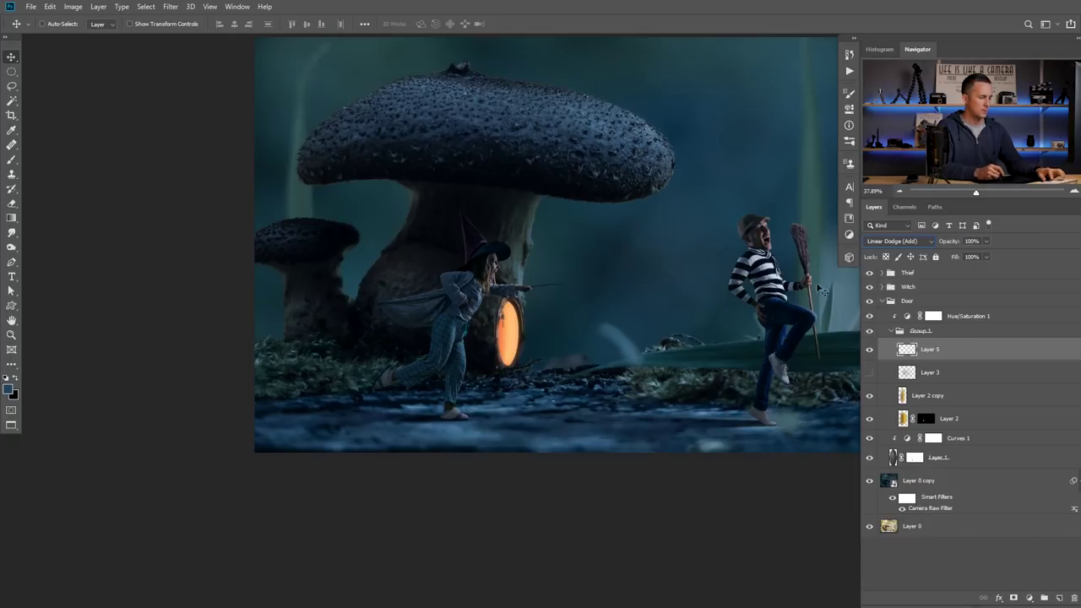
- Set the foreground color to a dark yellow-brown for the door's light
click(9, 388)
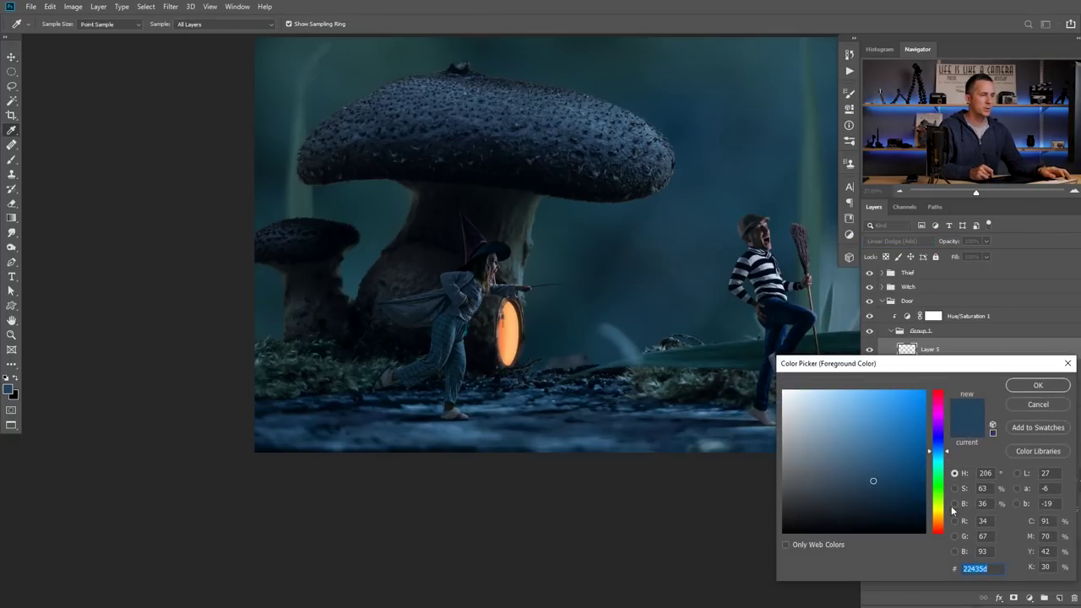
click(937, 520)
click(921, 494)
click(1024, 385)
- Paint a faint warm glow outside the doorway on Layer 5 with a 300 px Soft Round brush at 10% opacity
drag(532, 343, 566, 350)
key(b)
key(bracketright)
key(bracketright)
key(bracketright)
key(bracketright)
right_click(535, 319)
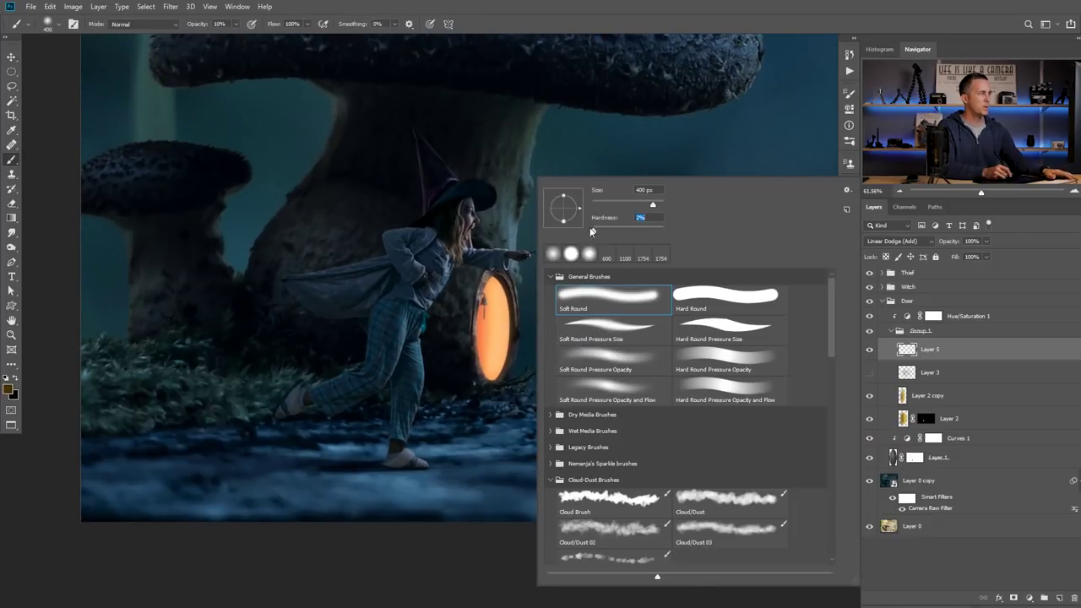
key(Return)
mouse_move(555, 317)
mouse_down()
mouse_move(507, 318)
mouse_move(576, 301)
mouse_move(628, 343)
mouse_move(510, 342)
mouse_move(591, 323)
mouse_move(606, 287)
mouse_move(520, 299)
mouse_move(483, 361)
mouse_up()
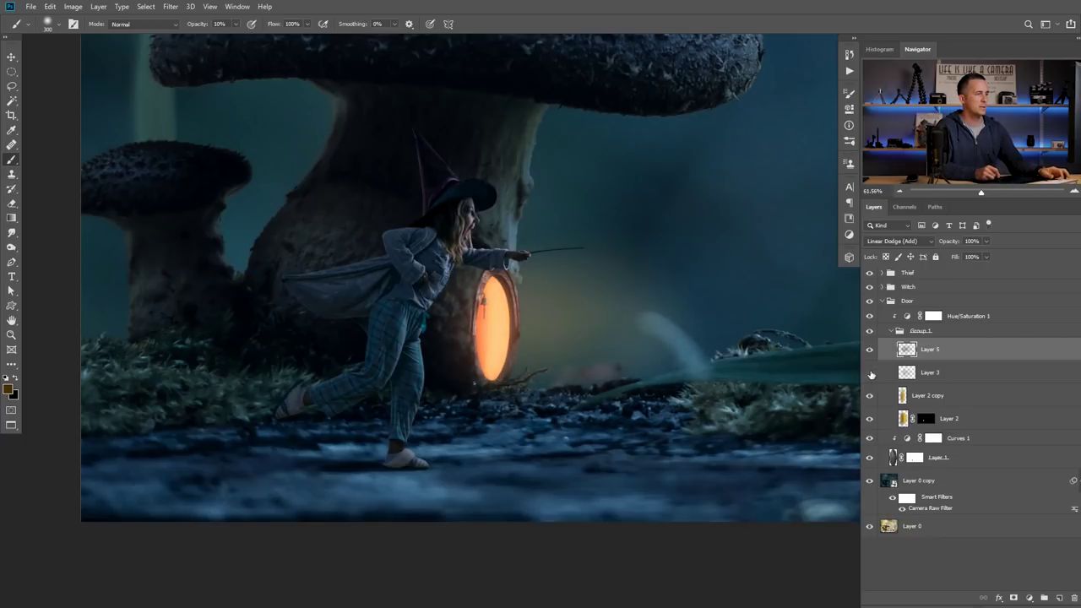
- Show Layer 3 again and compare the doorway glow with and without Layer 5 and Layer 3
click(871, 374)
click(870, 349)
click(869, 349)
click(871, 372)
click(869, 373)
scroll(629, 361, down, 4)
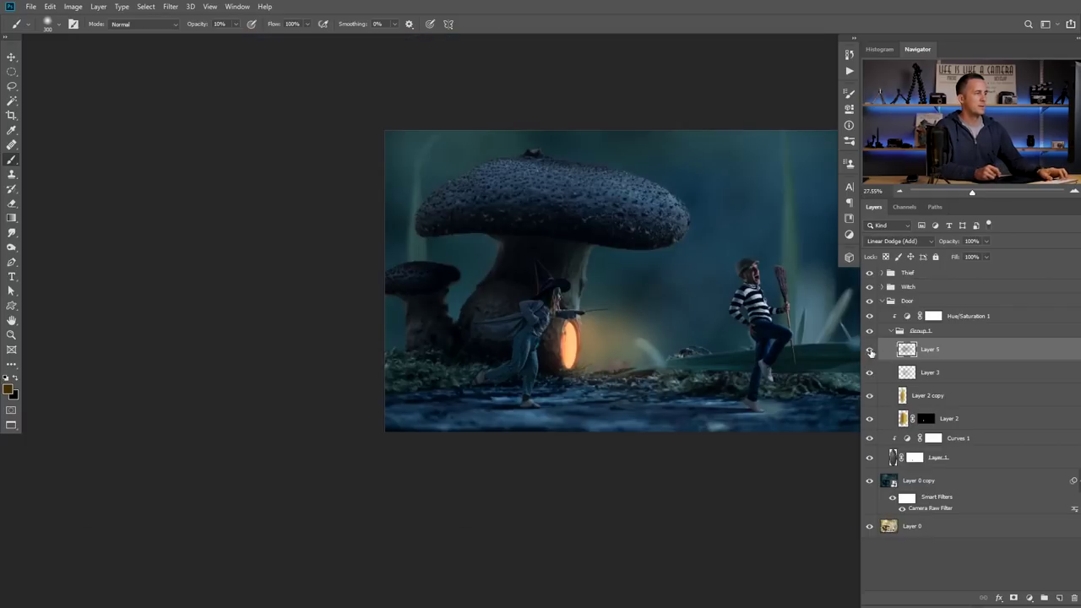
- Set Layer 5's opacity to 50% and check the glow across the whole scene
scroll(689, 354, up, 2)
drag(935, 244, 930, 244)
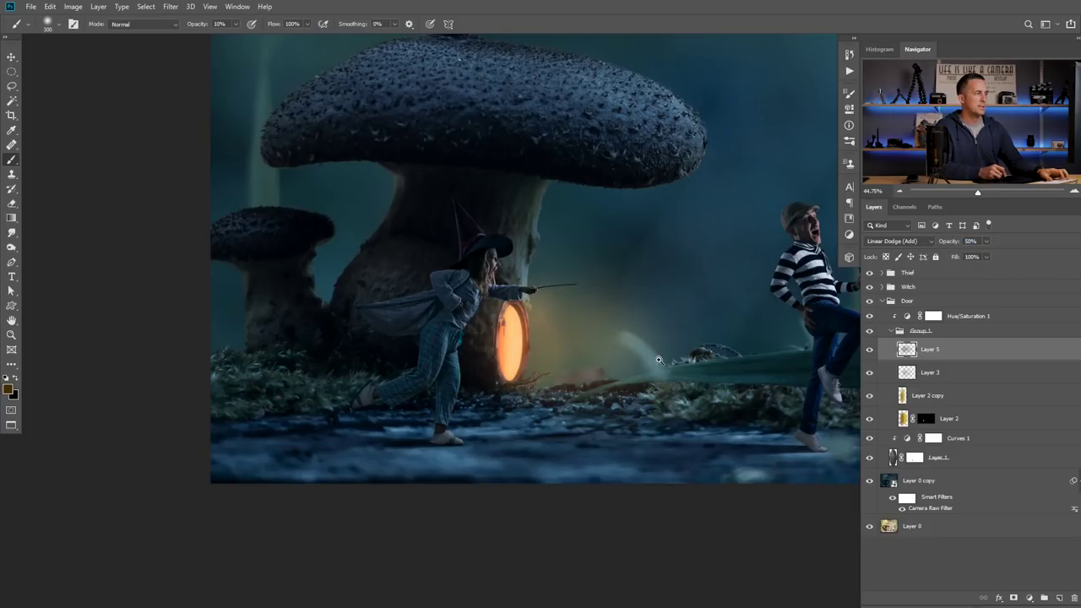
scroll(659, 359, down, 4)
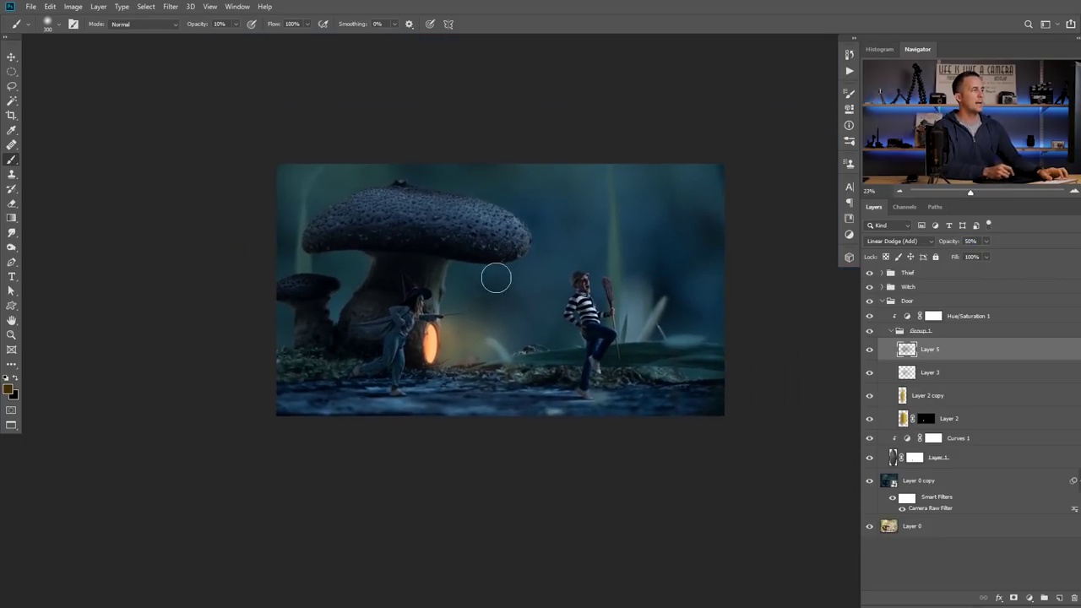
scroll(418, 348, up, 2)
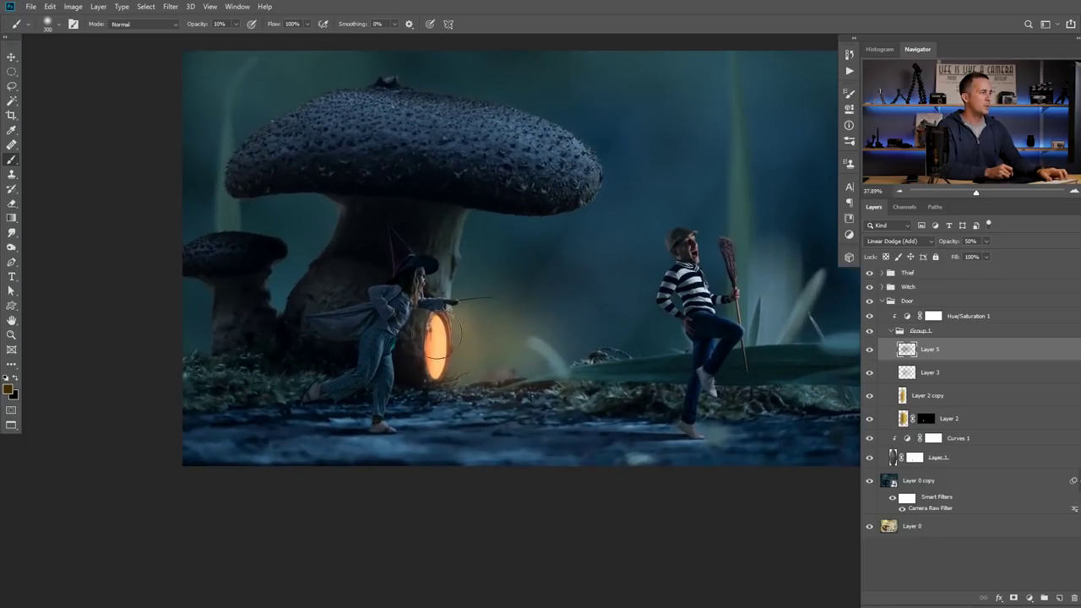
- Collapse the Door group, expand the Witch group and add a layer named Lightning above Color Balance 1
scroll(445, 338, up, 1)
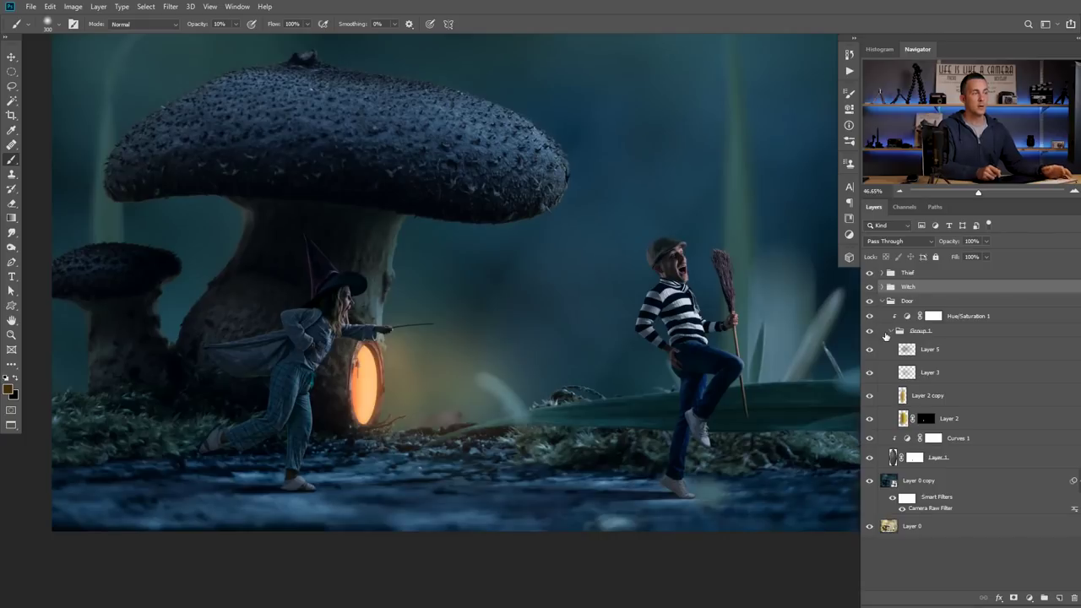
click(894, 331)
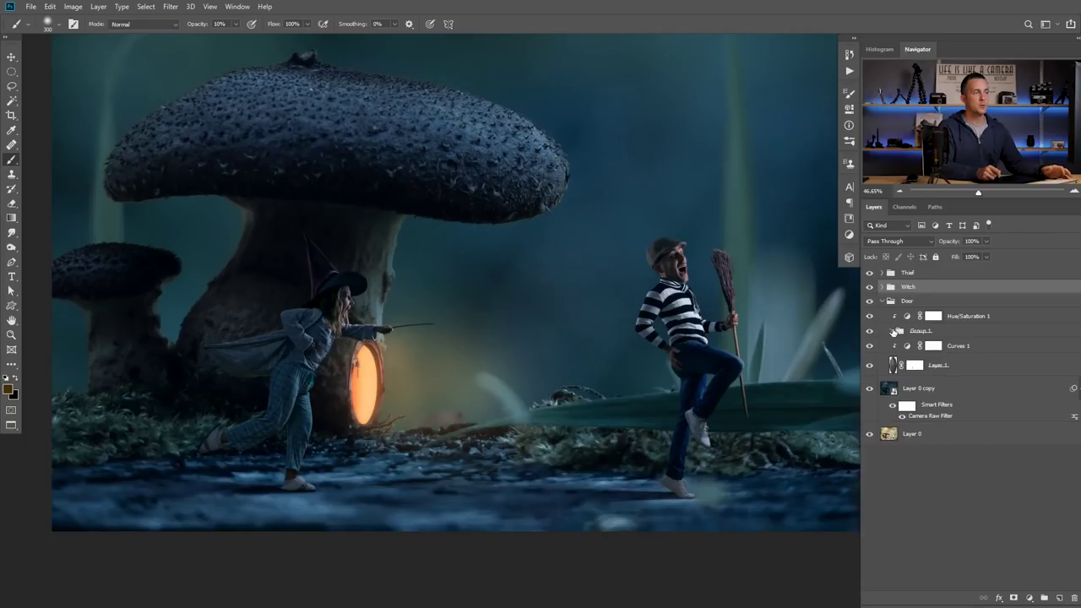
click(883, 301)
click(885, 288)
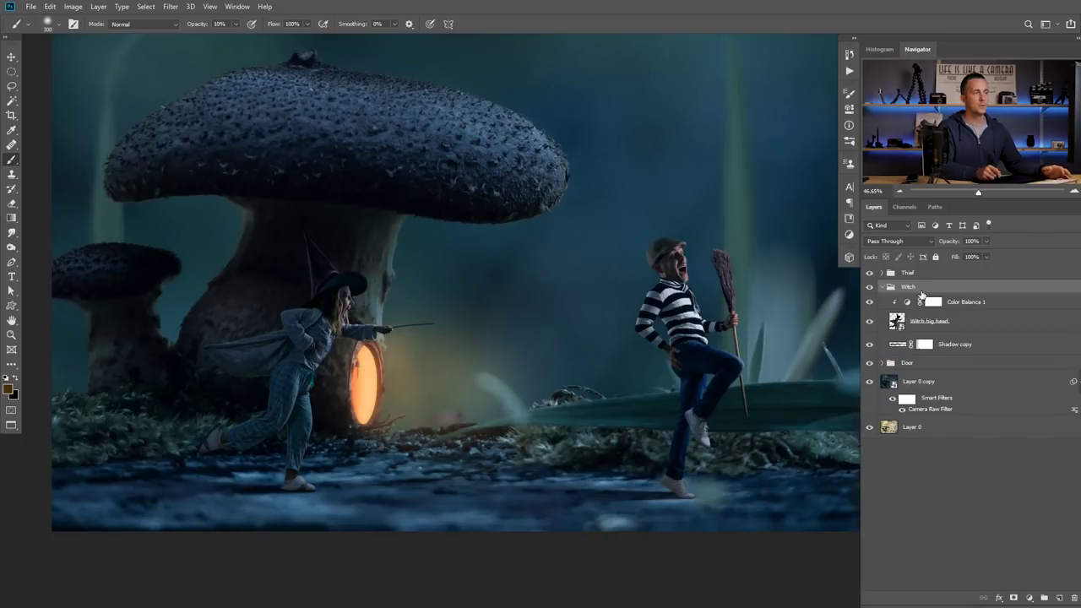
click(905, 307)
click(1057, 597)
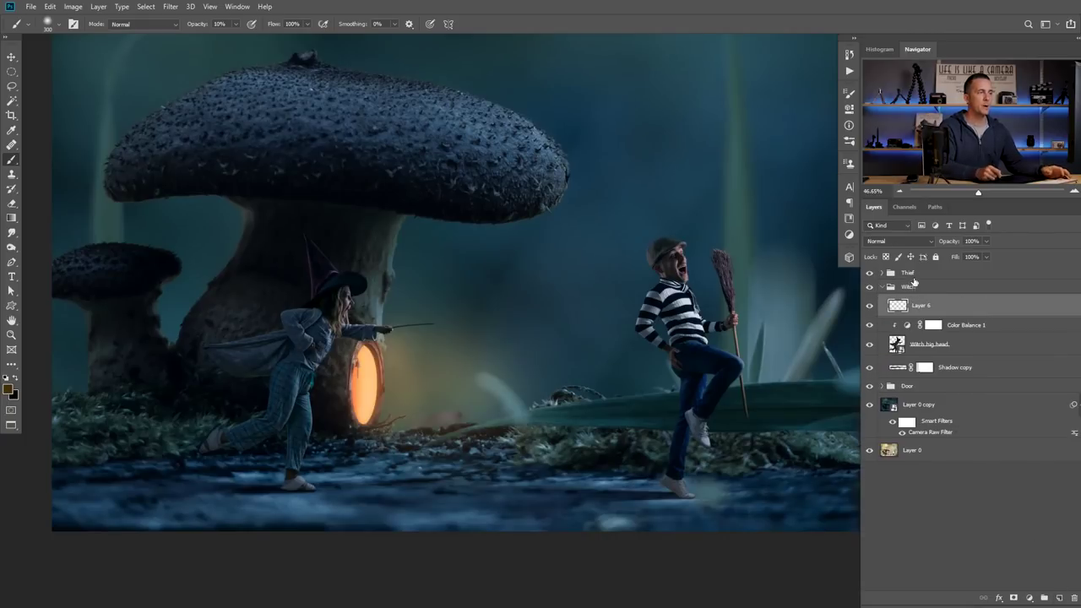
double_click(920, 306)
text(Lightning)
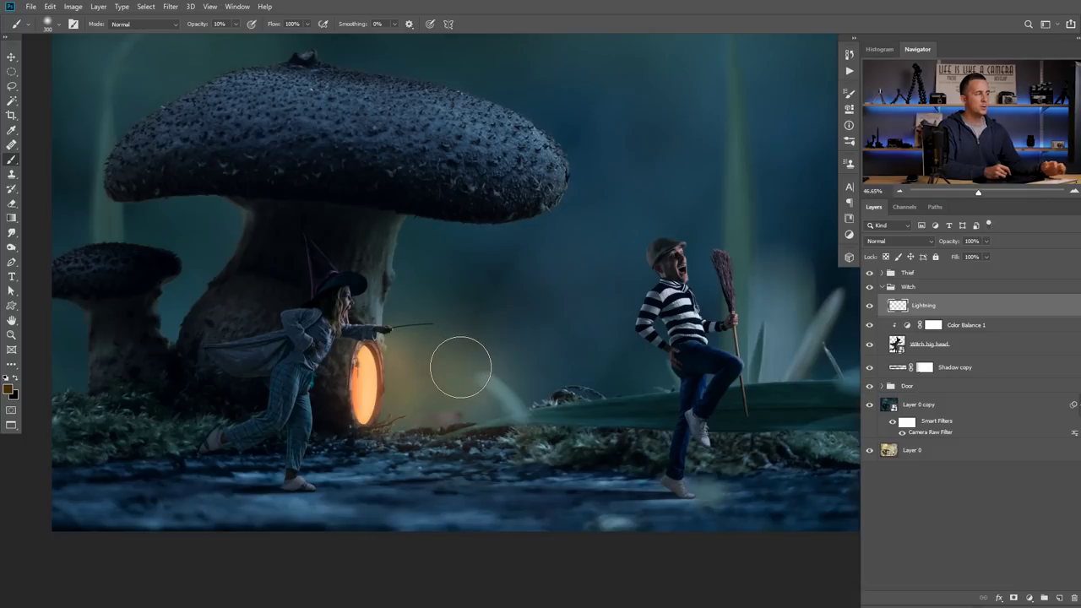
- Prepare a small 30 px round brush with white as the foreground color and 100% opacity
text(d)
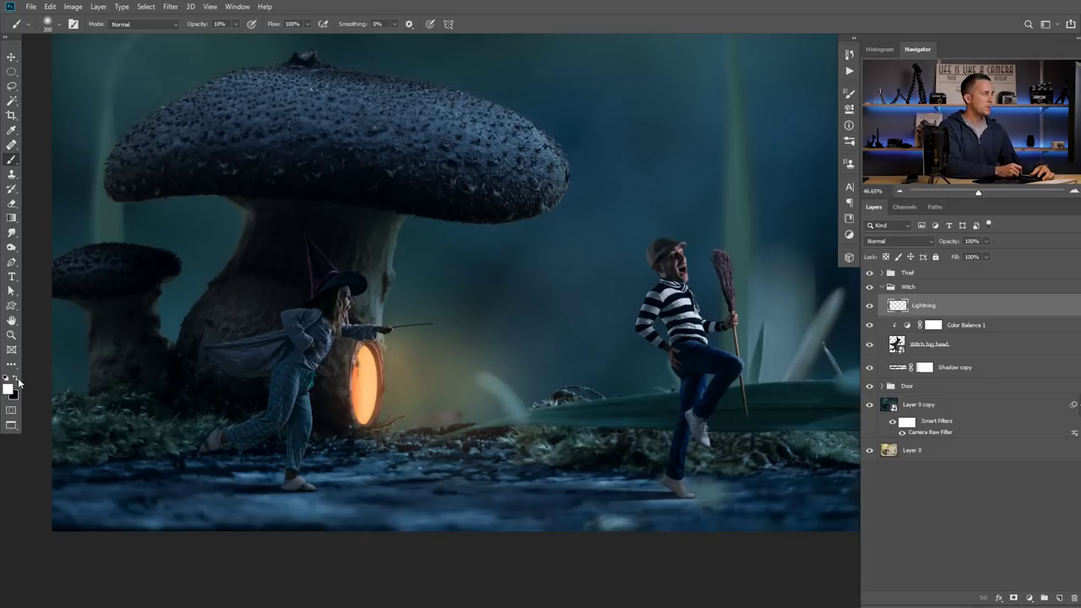
right_click(450, 324)
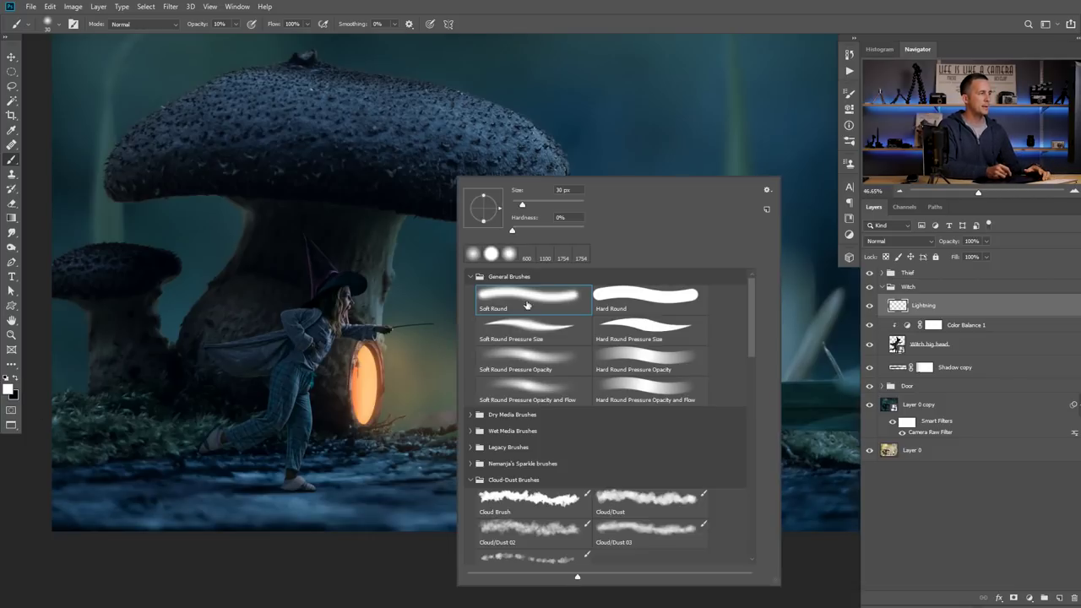
double_click(476, 309)
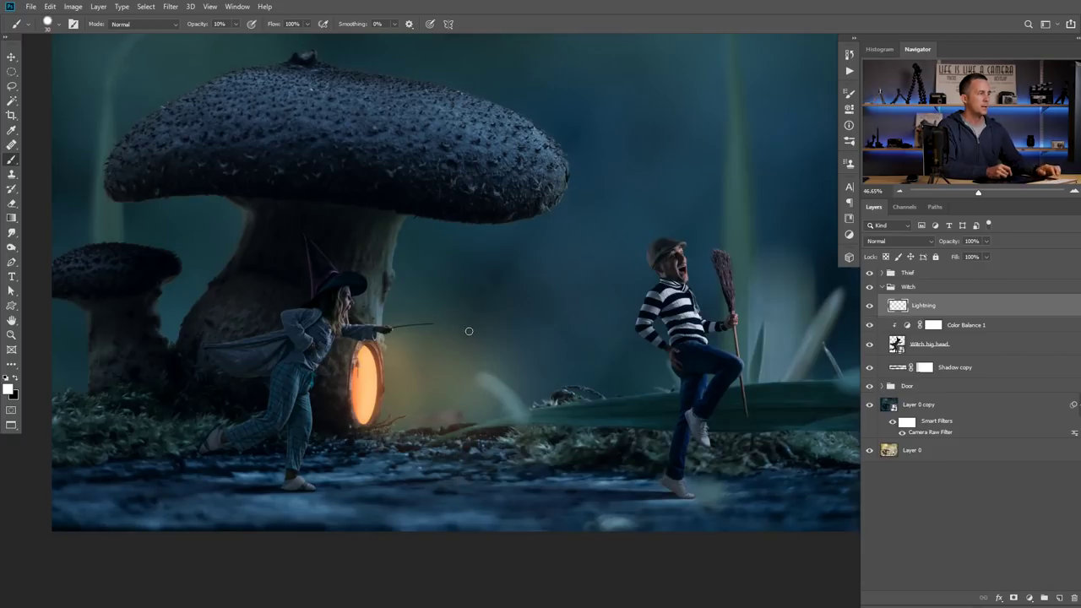
key(0)
- Try to draw a white lightning bolt freehand from the wand tip to the thief, undoing each stroke
drag(460, 318, 496, 317)
key(ctrl+z)
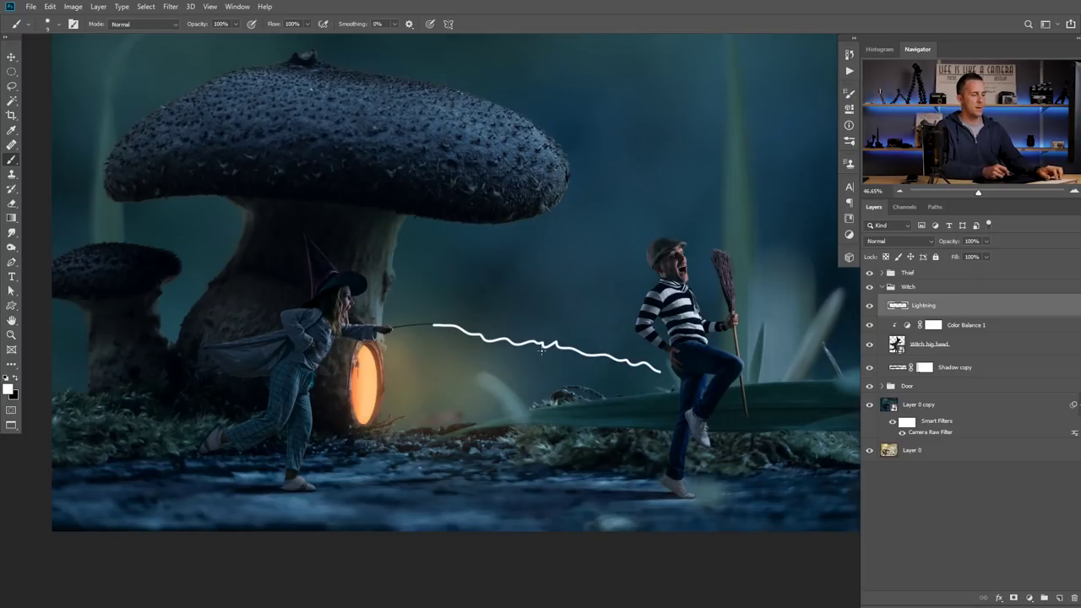
key(ctrl+z)
drag(436, 323, 616, 352)
key(ctrl+z)
drag(432, 324, 671, 362)
key(ctrl+z)
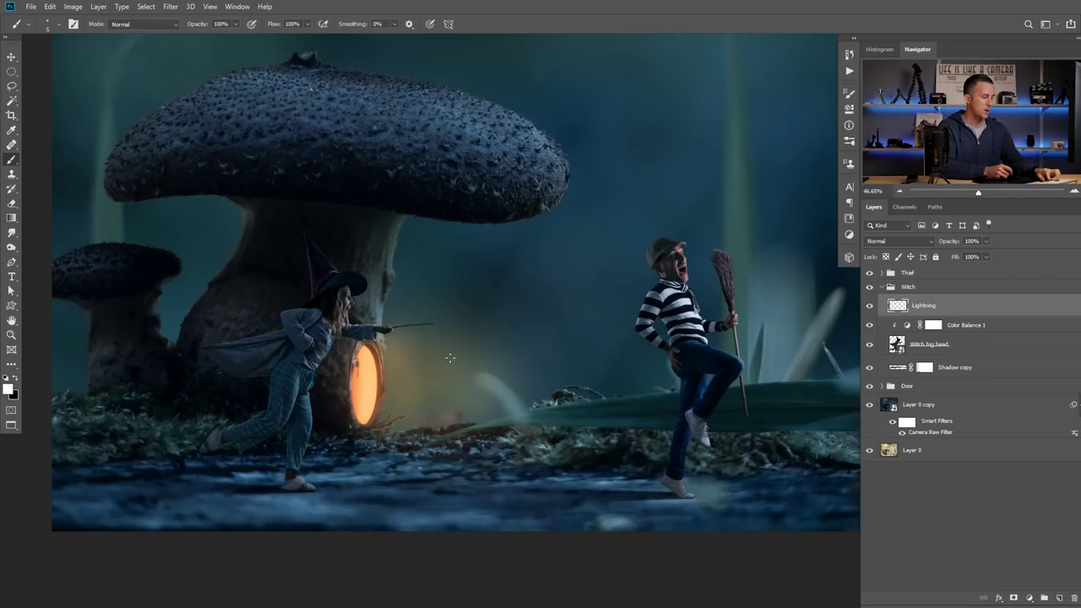
- Browse the Lightning brushes NS set and choose the Lightning 05 brush at 1205 px
right_click(686, 416)
drag(743, 343, 746, 494)
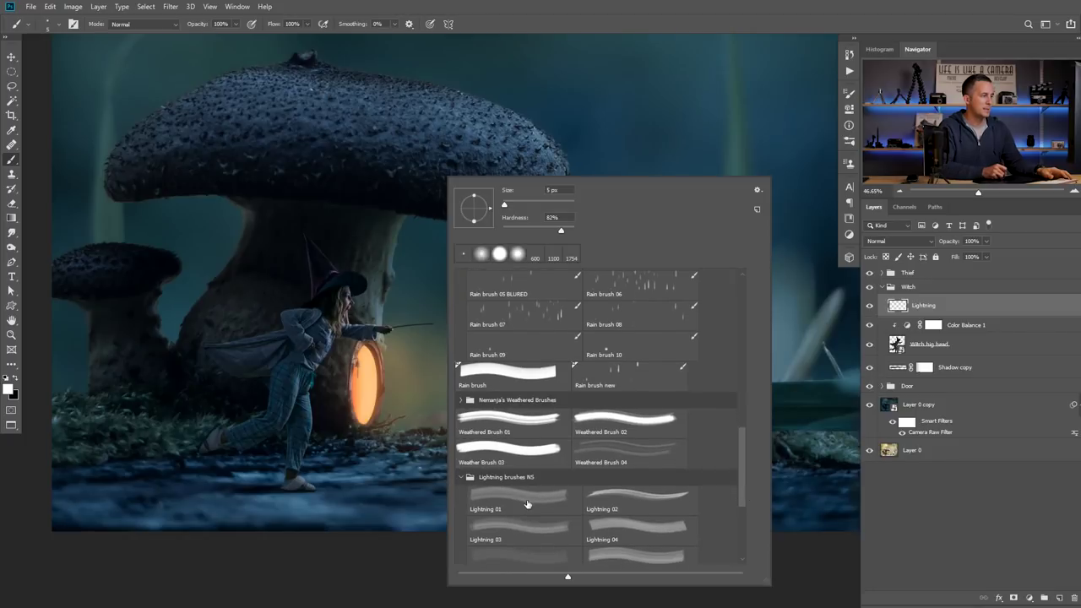
scroll(741, 494, down, 4)
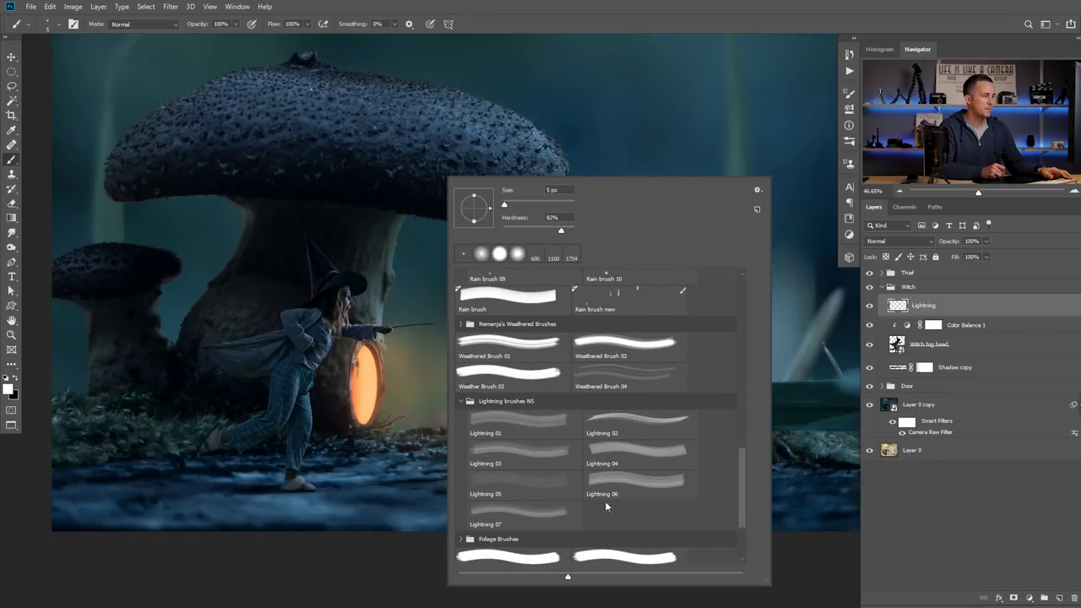
click(510, 421)
click(516, 454)
click(601, 427)
click(541, 481)
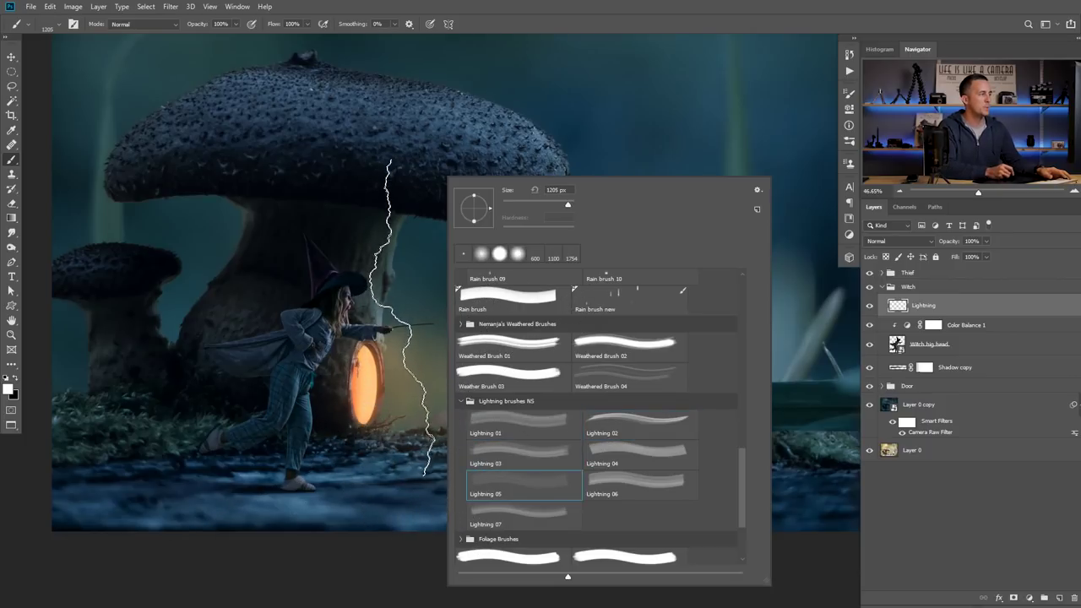
- Stamp one white lightning bolt between the witch and the thief on the Lightning layer, undoing the first stamp
click(408, 323)
key(ctrl+z)
click(492, 347)
- Rotate the lightning bolt to about -80° and place its starting end on the tip of the witch's wand
key(ctrl+t)
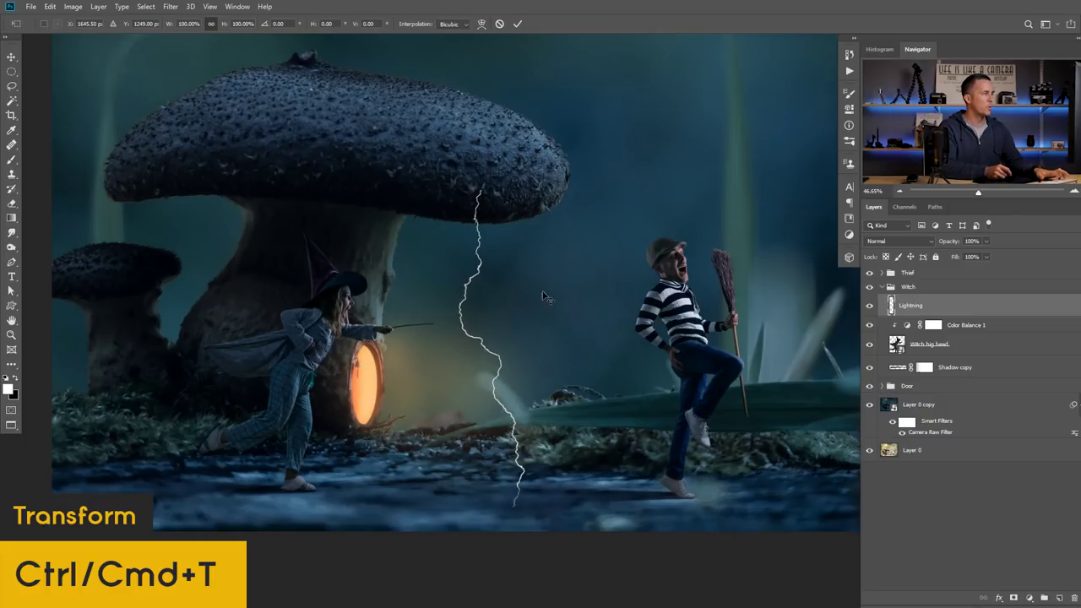
drag(545, 180, 386, 293)
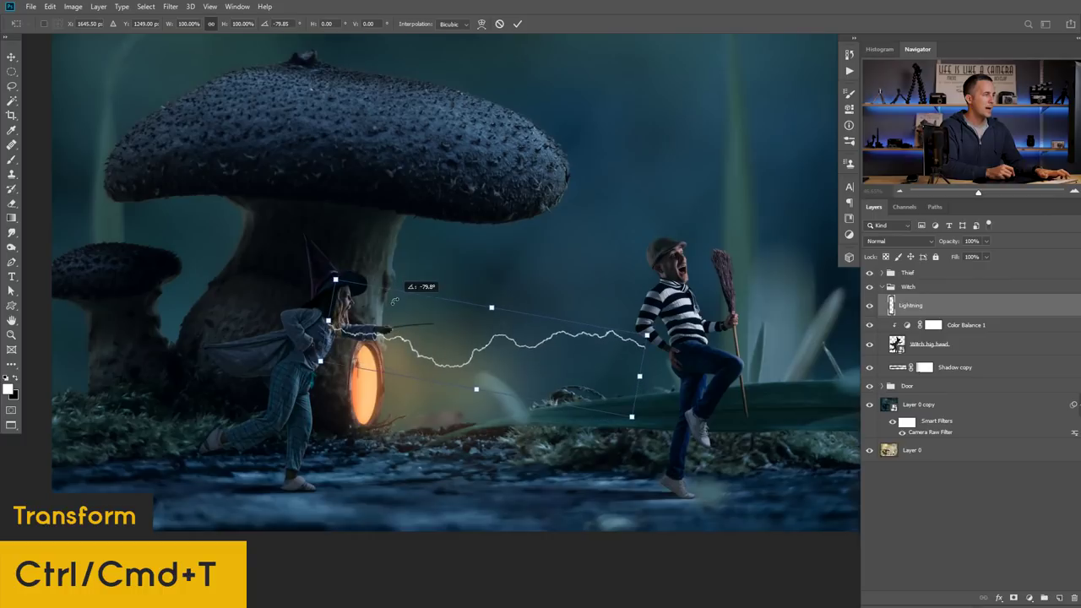
drag(431, 341, 480, 354)
drag(469, 299, 465, 296)
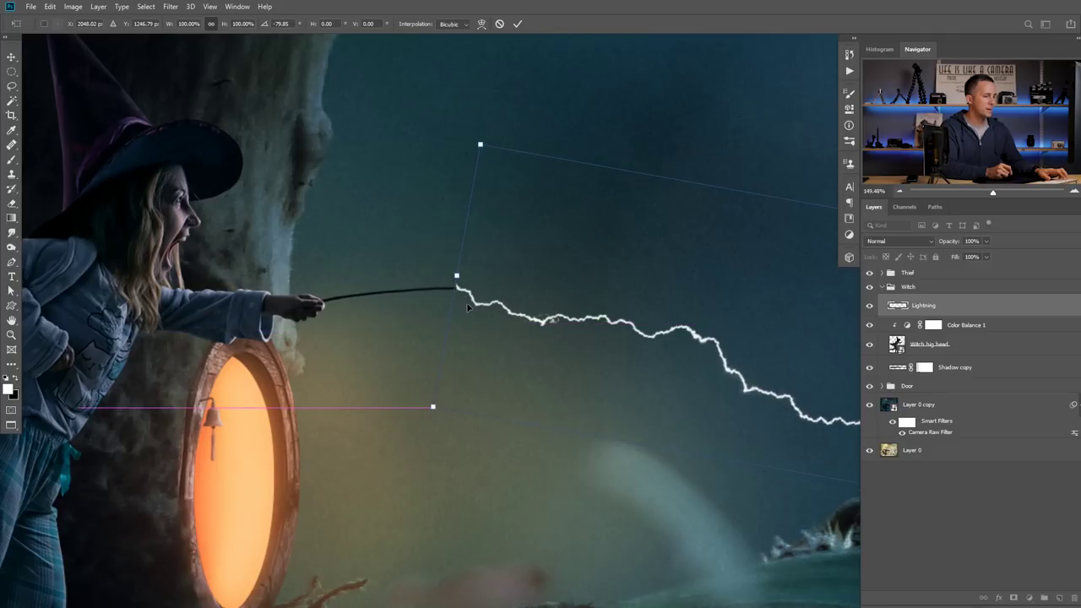
key(Down)
- Shorten the lightning bolt so it ends at the thief's backside, keep its start on the wand tip, and apply the transformation
drag(836, 371, 334, 283)
drag(793, 325, 490, 291)
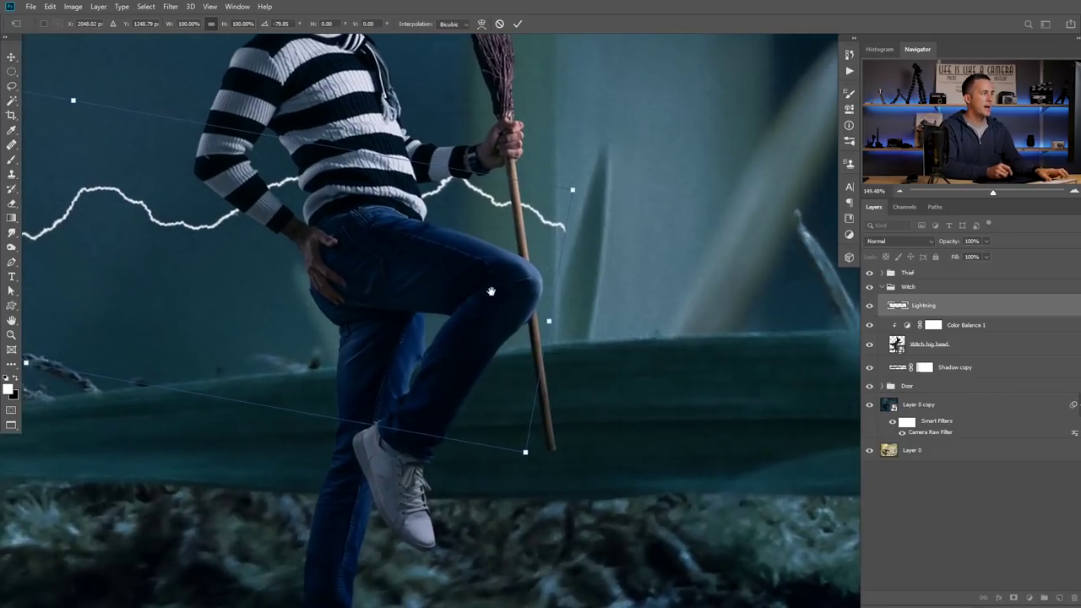
drag(549, 325, 552, 269)
drag(568, 190, 398, 206)
drag(138, 264, 663, 358)
drag(278, 299, 122, 277)
drag(771, 387, 606, 422)
scroll(509, 381, down, 5)
mouse_move(414, 363)
mouse_down()
mouse_move(489, 381)
mouse_move(485, 433)
mouse_up()
key(Return)
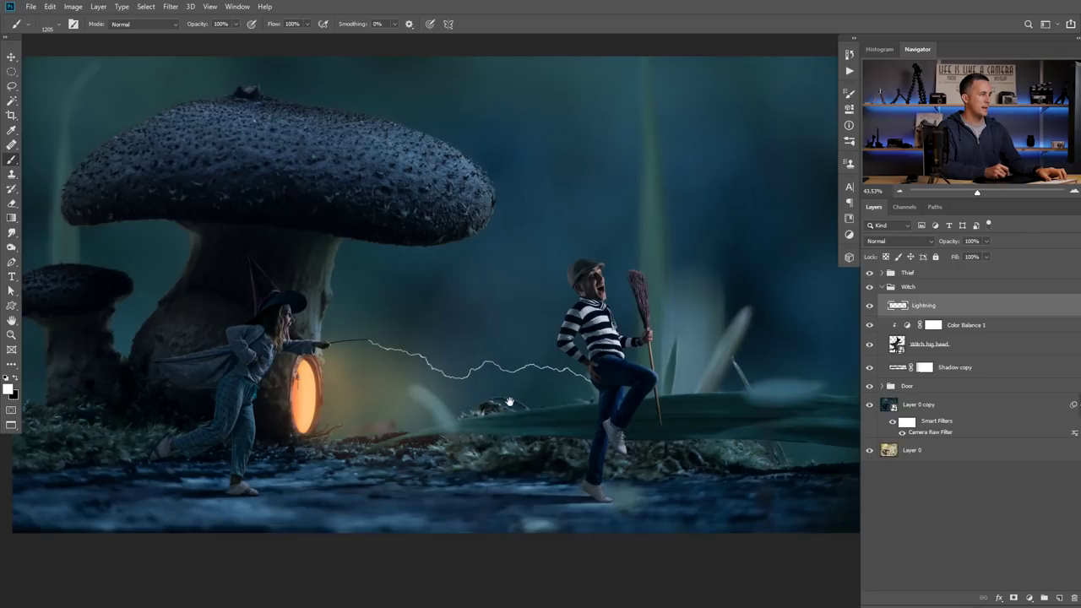
- Switch to the Soft Round brush at 34 px, leaving no trial stroke on the canvas
drag(510, 401, 501, 402)
key(v)
right_click(488, 361)
key(Escape)
key(b)
right_click(524, 362)
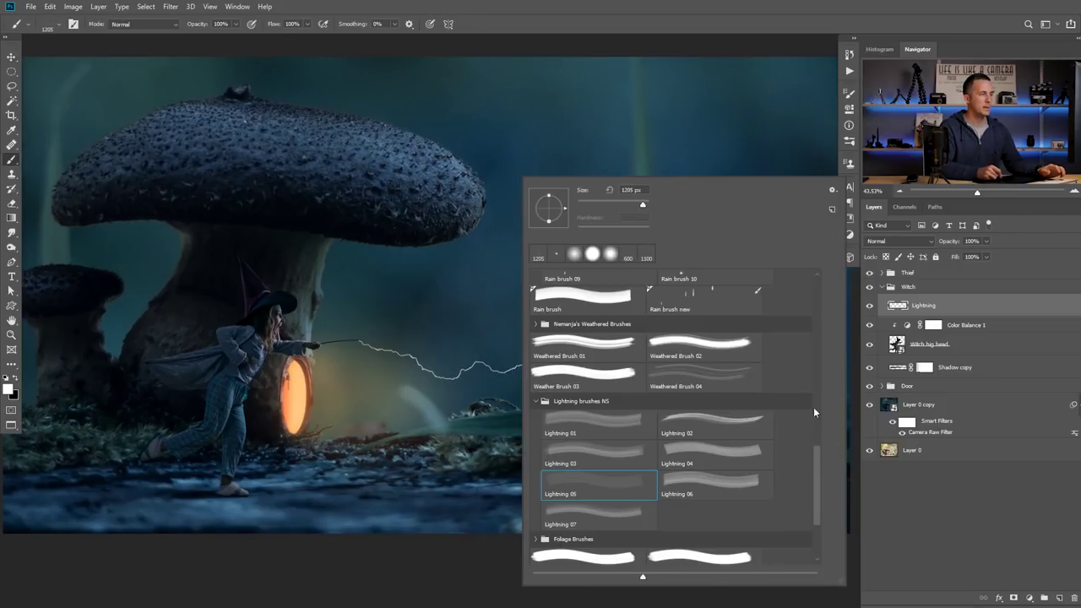
scroll(813, 407, up, 10)
click(601, 296)
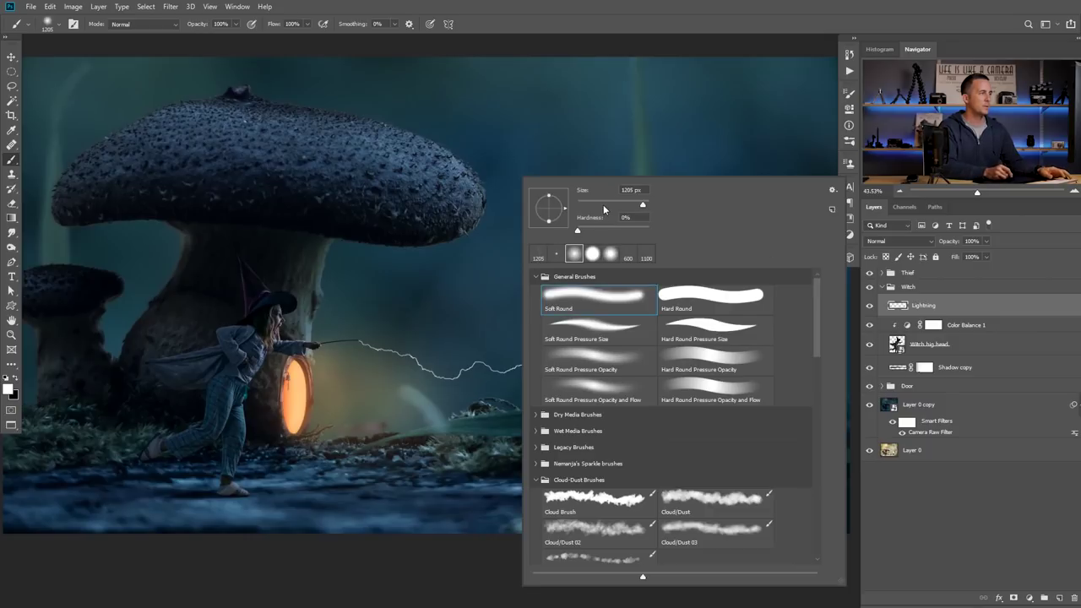
drag(453, 336, 497, 344)
key(ctrl+z)
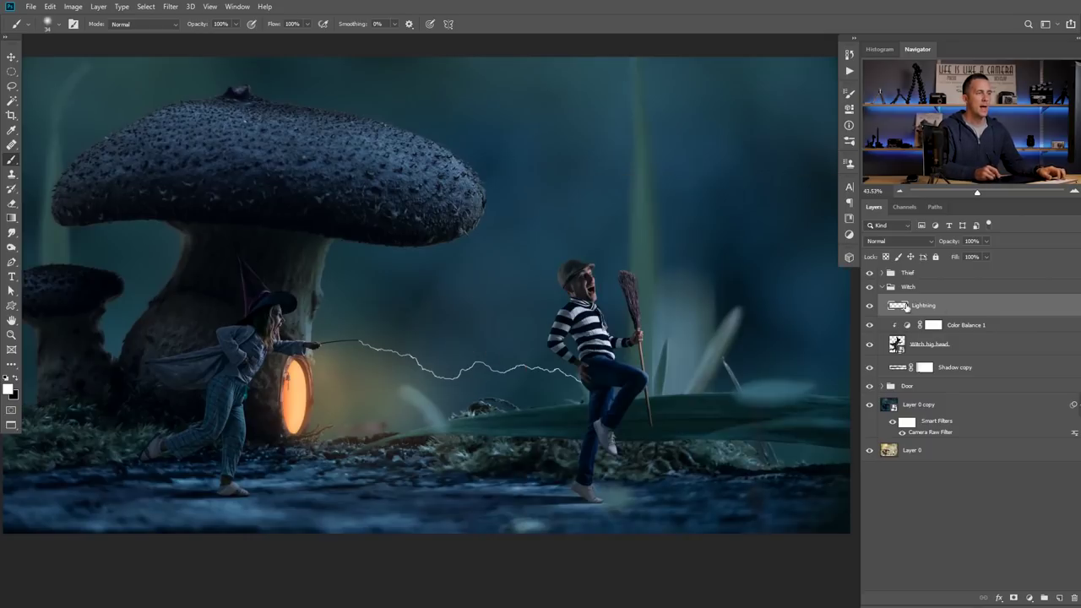
- Add an Outer Glow effect to the Lightning layer and set its color to blue 2986a9
double_click(976, 314)
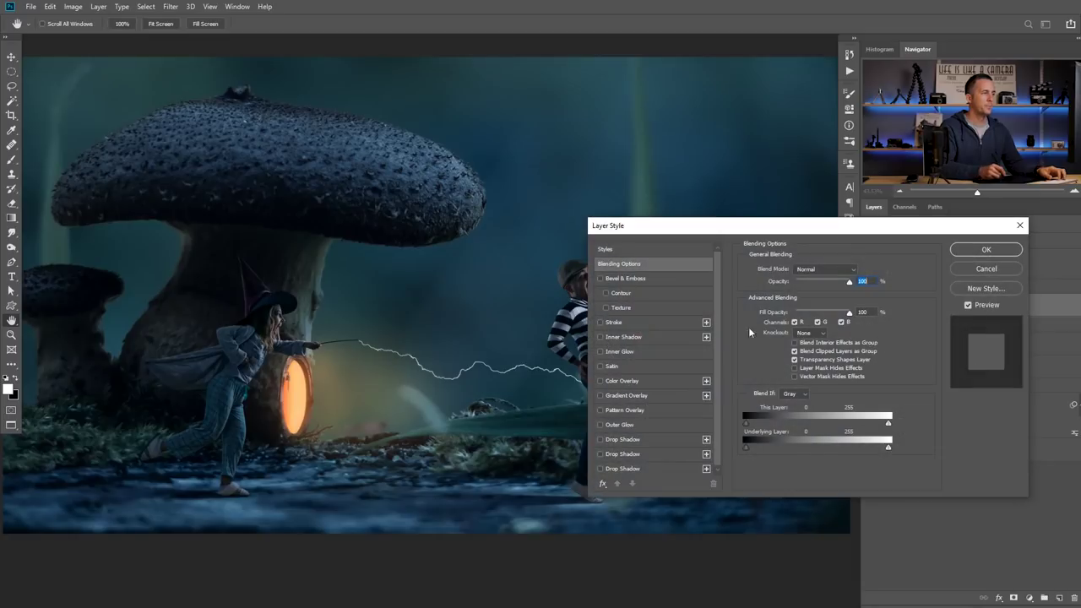
click(620, 425)
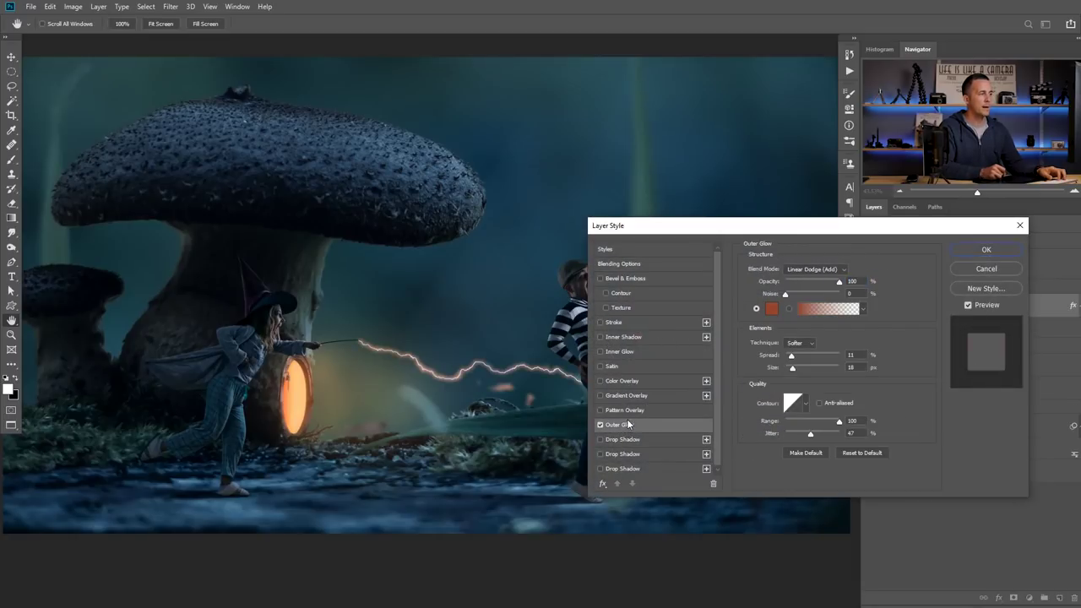
click(771, 308)
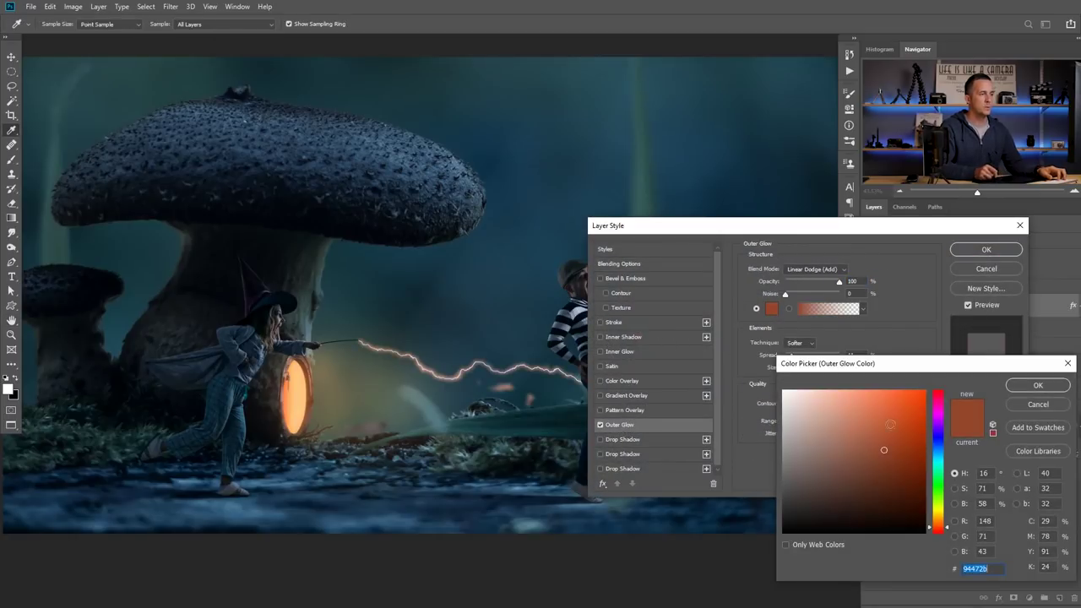
click(939, 457)
drag(883, 450, 889, 439)
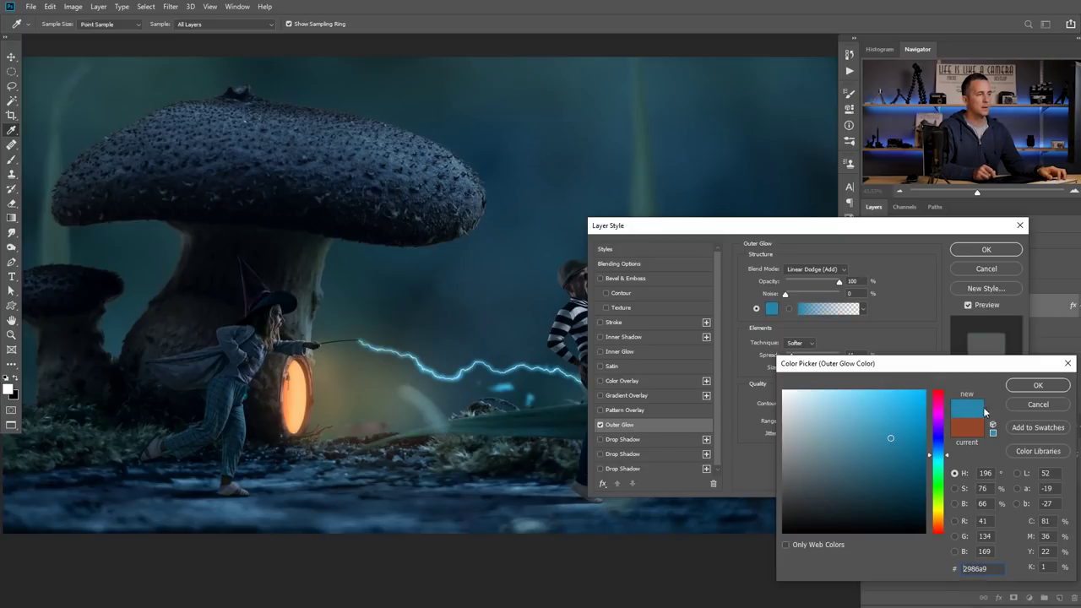
click(1026, 386)
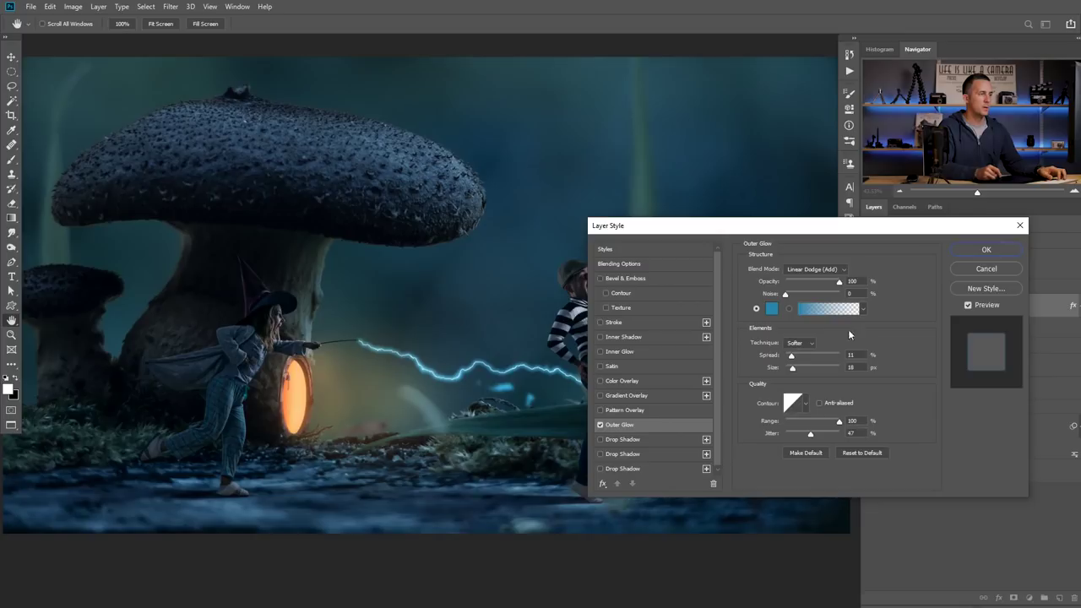
- Set the outer glow's spread to 14%, size to 21 px and opacity to 88%, and apply the layer style
mouse_move(793, 368)
mouse_down()
mouse_move(798, 355)
mouse_move(792, 370)
mouse_up()
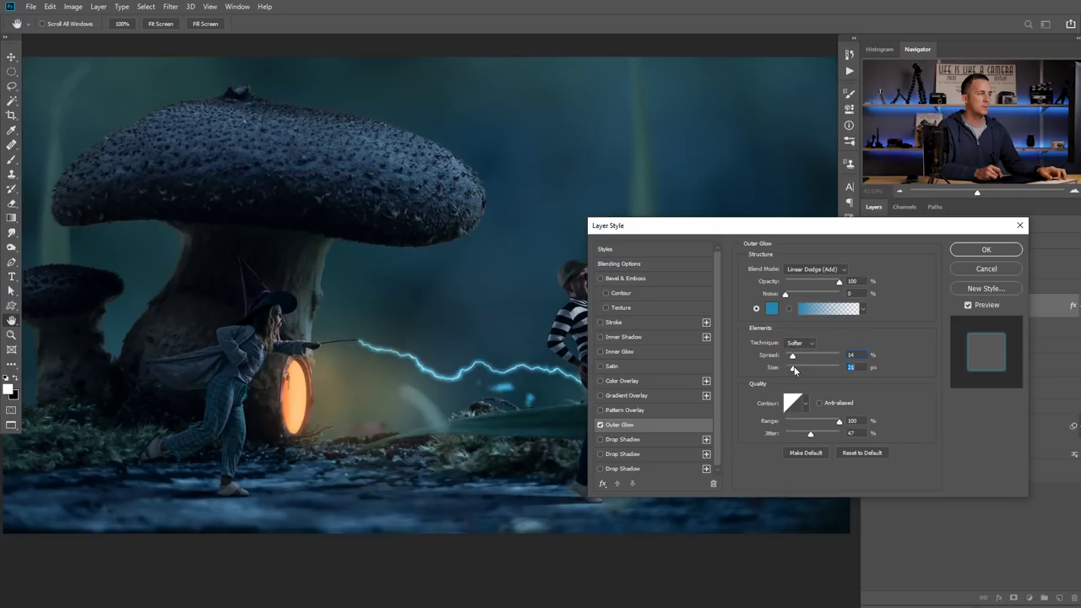
drag(840, 286, 832, 284)
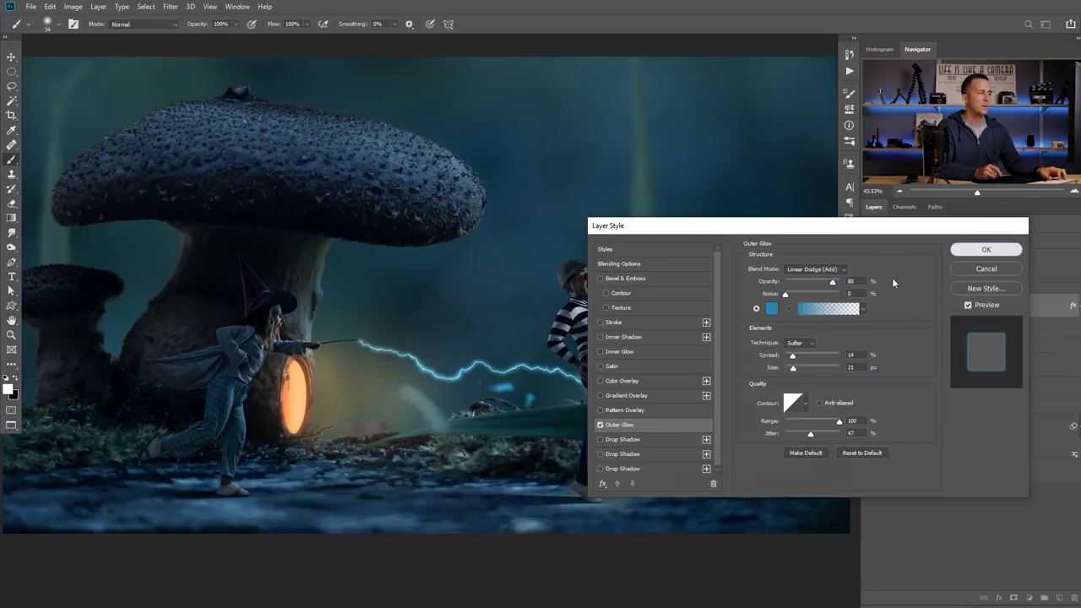
click(986, 249)
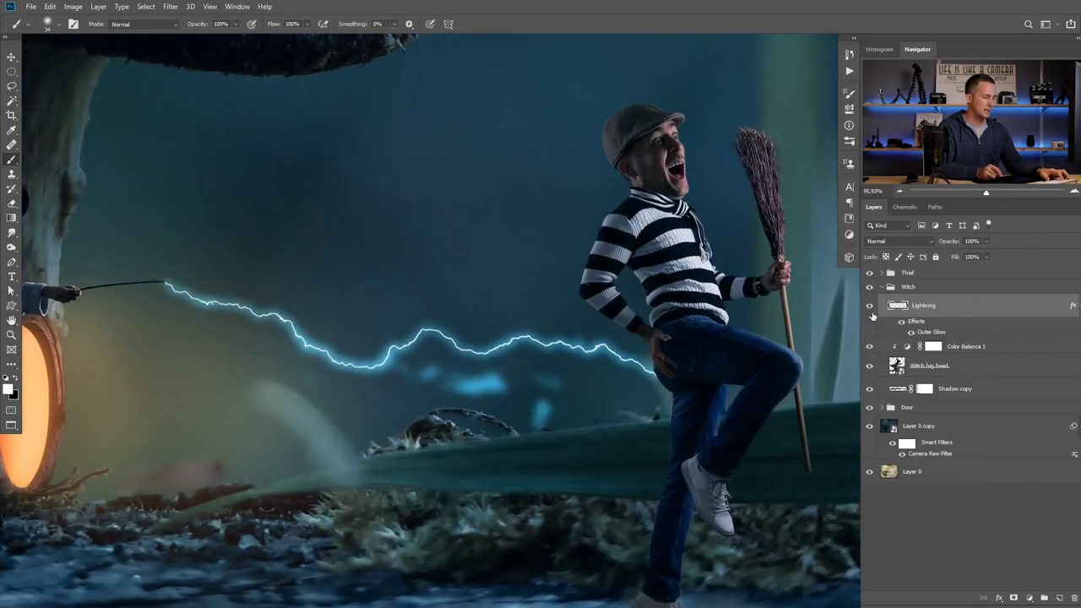
- Erase the stray glowing patches below the bolt on the Lightning layer
key(e)
mouse_move(555, 410)
mouse_down()
mouse_move(530, 435)
mouse_move(545, 419)
mouse_move(490, 388)
mouse_move(417, 376)
mouse_up()
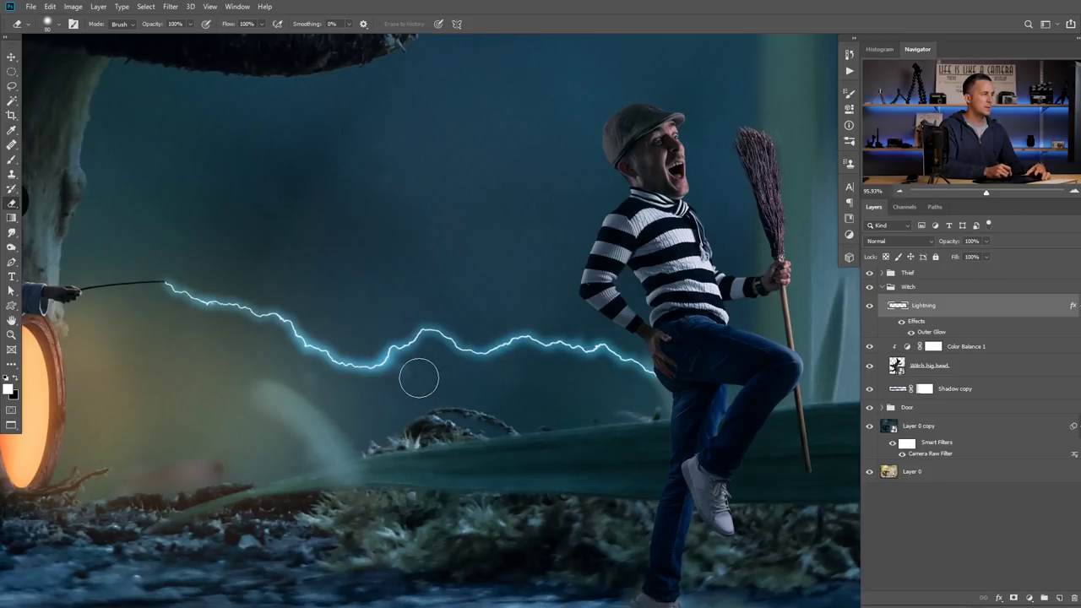
mouse_move(560, 428)
mouse_down()
mouse_move(492, 418)
mouse_move(431, 384)
mouse_move(432, 396)
mouse_up()
- Create a new layer above the Lightning layer and set its blend mode to Linear Dodge (Add)
scroll(432, 397, up, 4)
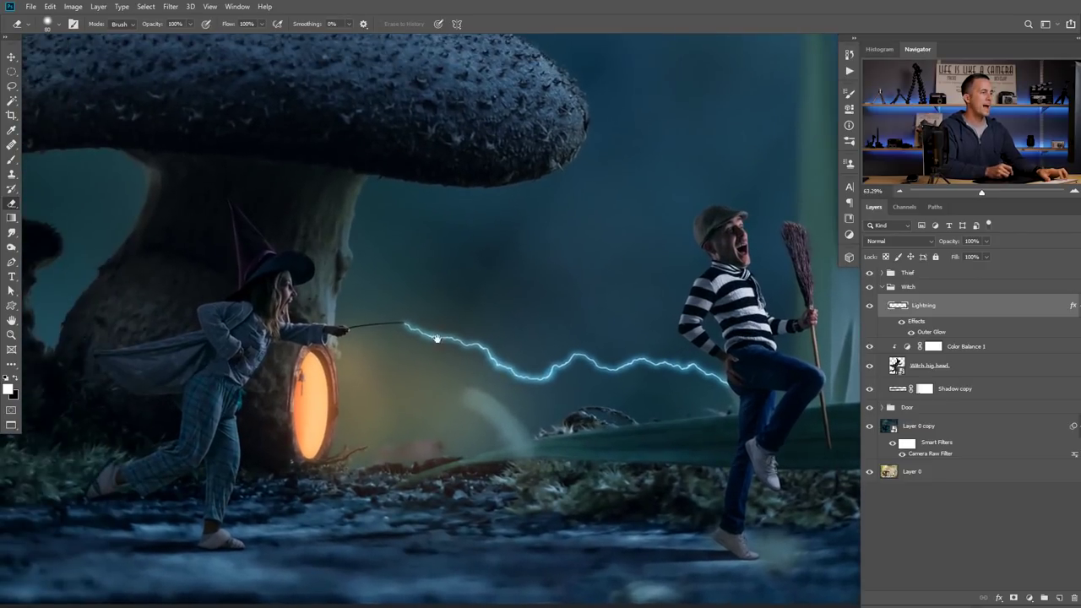
scroll(400, 322, up, 3)
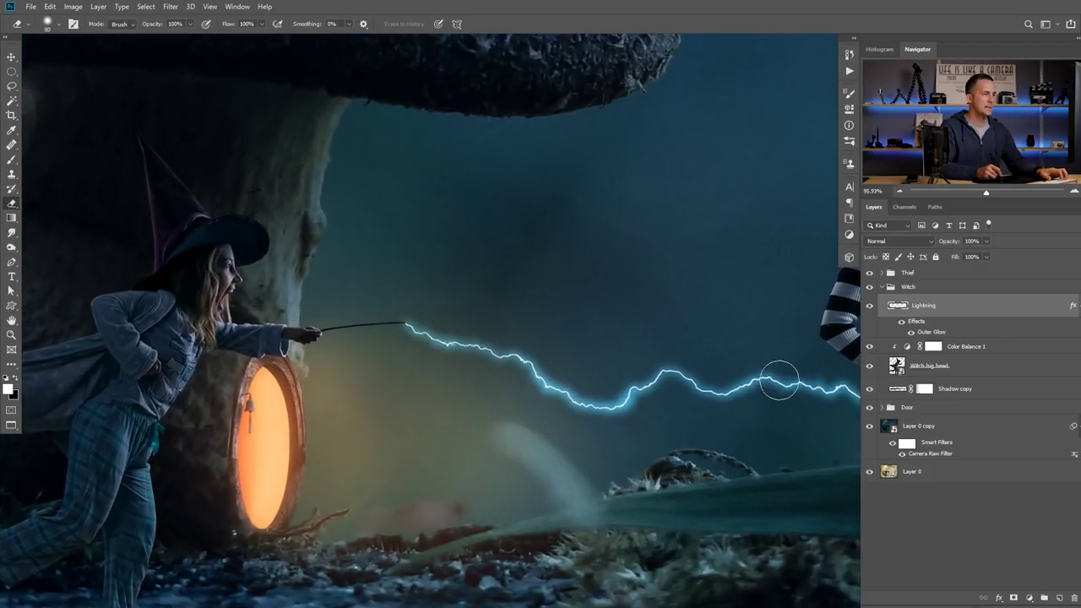
click(1059, 596)
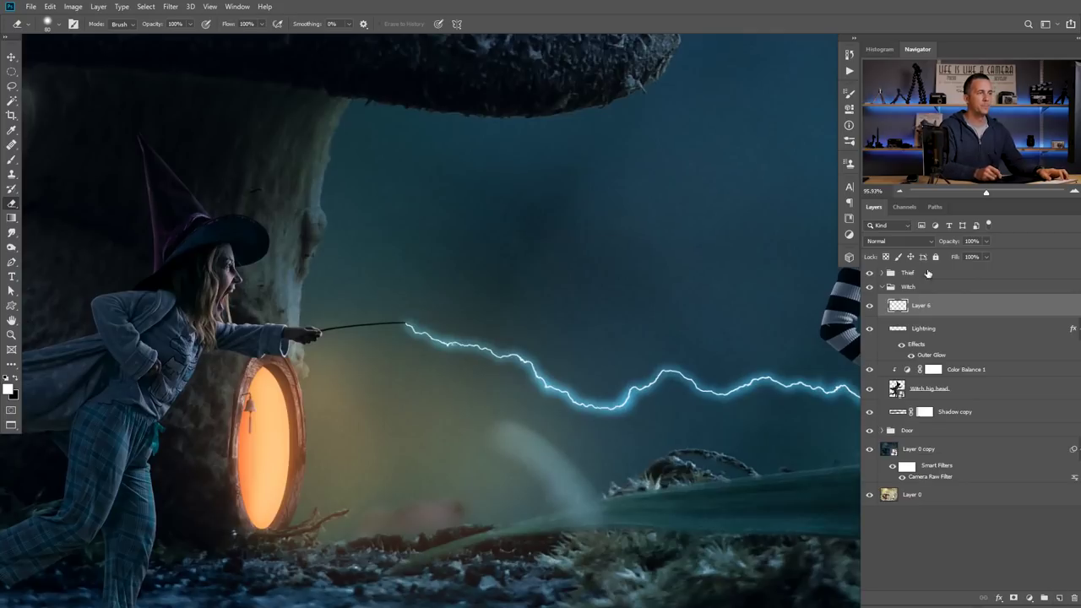
click(923, 245)
click(894, 355)
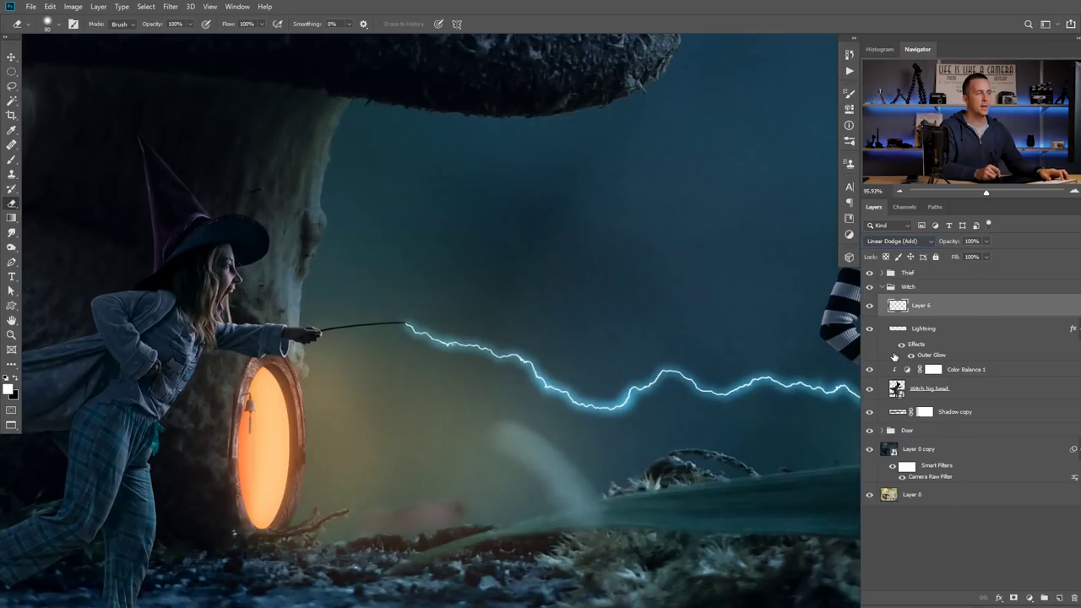
- Paint a soft white glow on the wand tip at 20% opacity, enlarging the brush to 60 px
scroll(384, 316, up, 2)
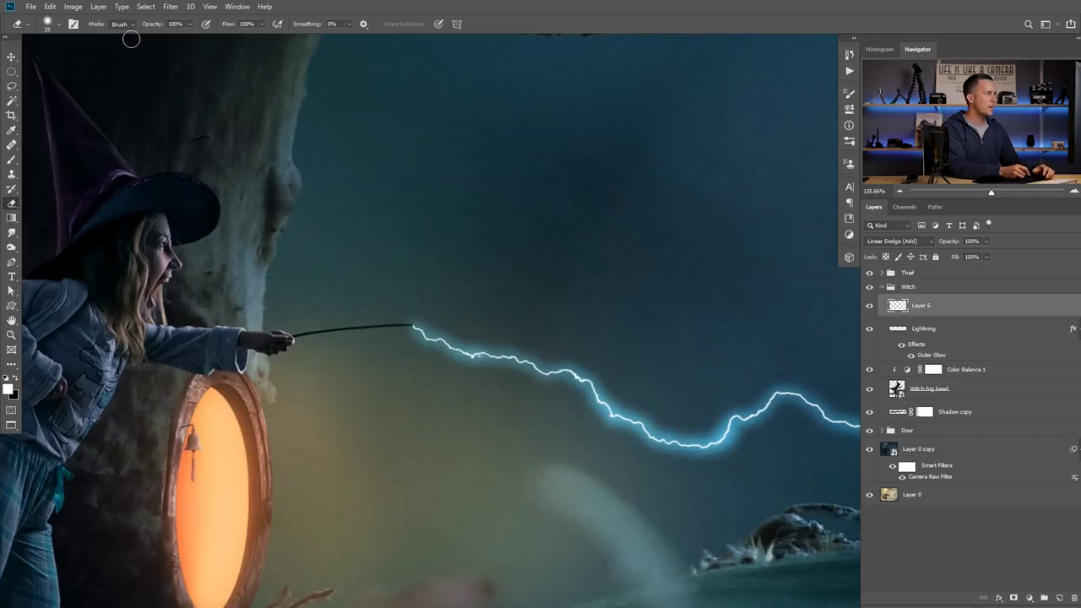
key(b)
key(2)
click(413, 325)
key(bracketright)
key(bracketright)
key(bracketright)
key(bracketright)
key(bracketright)
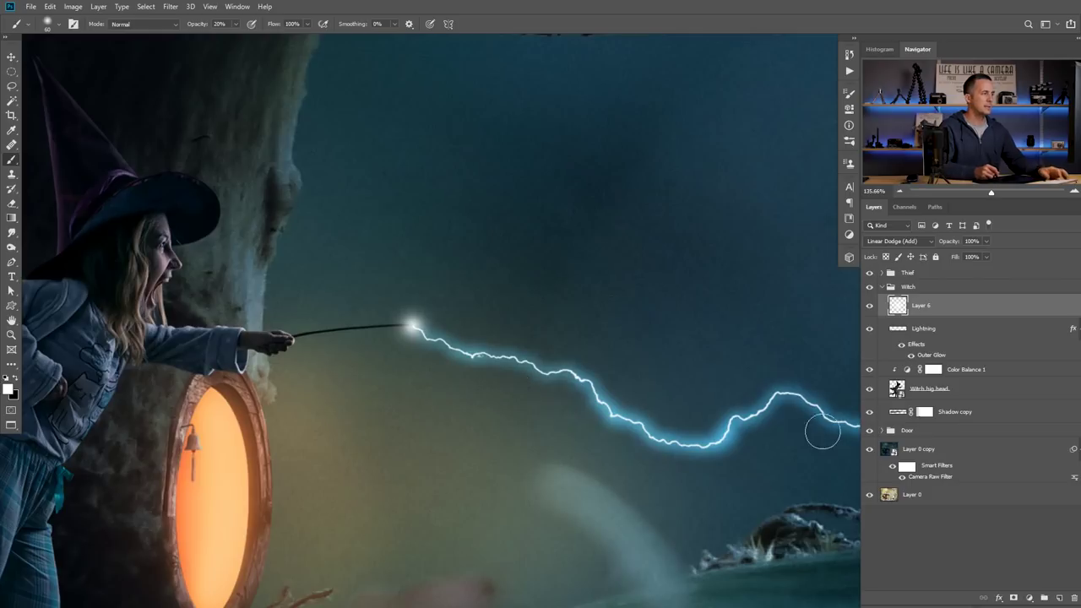
- Add another layer above the white glow layer, also in Linear Dodge (Add) mode
click(1058, 597)
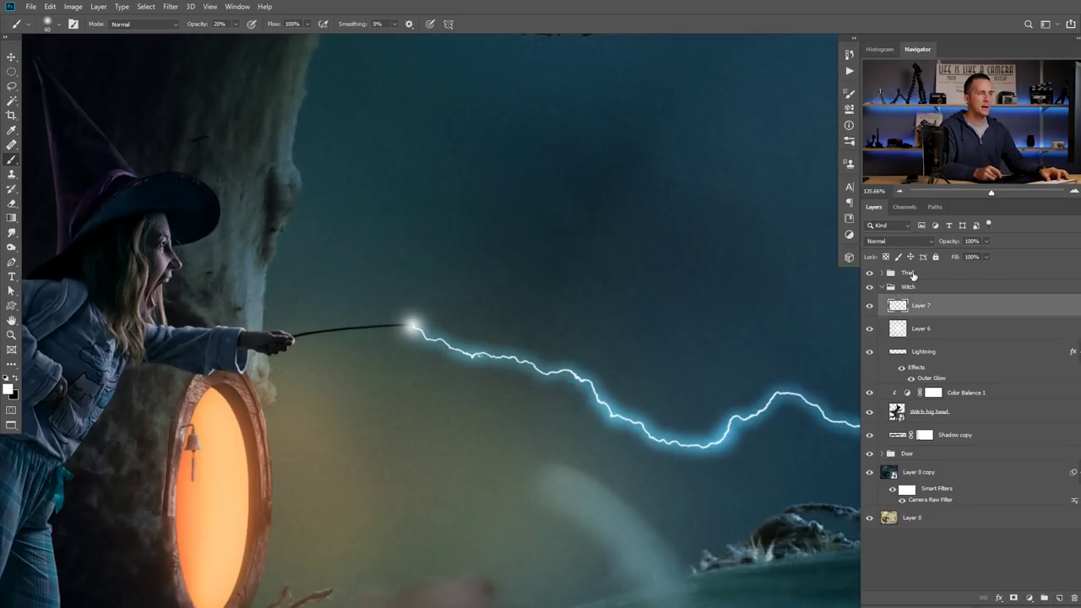
click(895, 241)
click(891, 350)
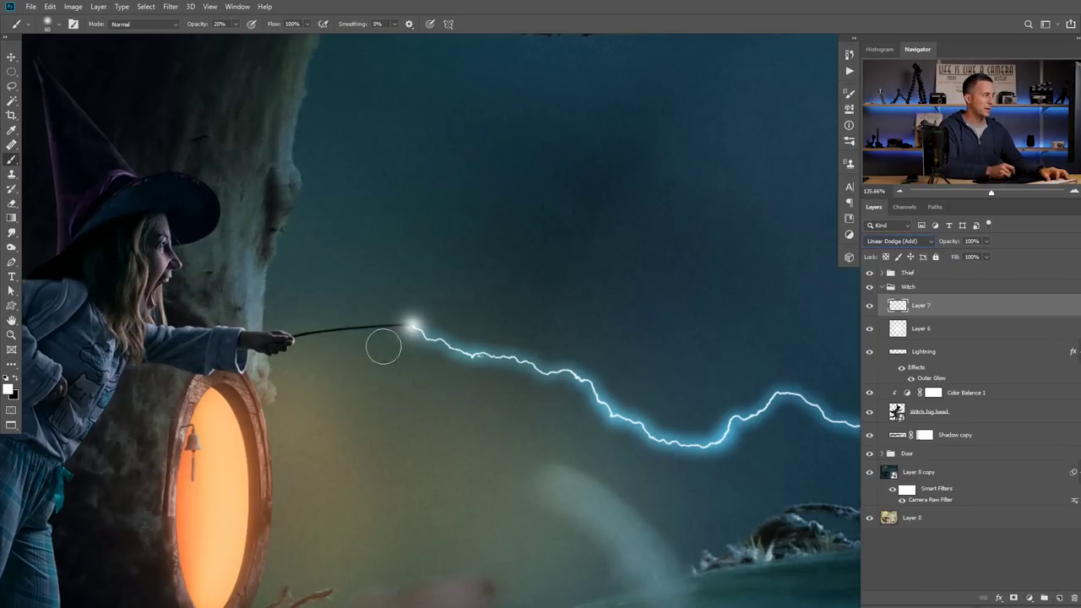
- Set the foreground color to dark teal 084c60 for the brush
click(8, 389)
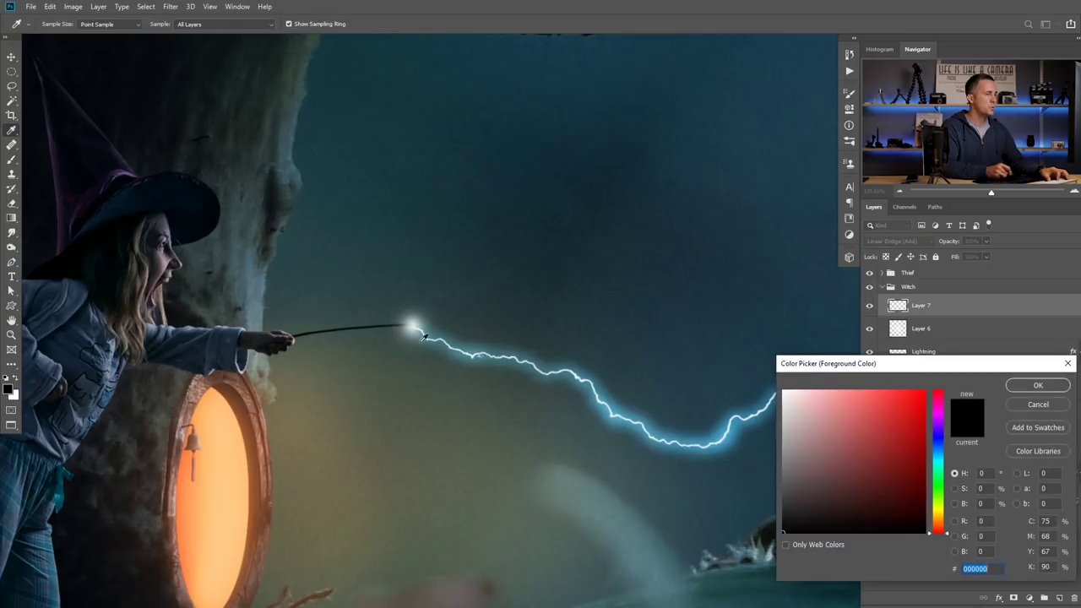
click(940, 456)
click(908, 444)
drag(907, 444, 916, 479)
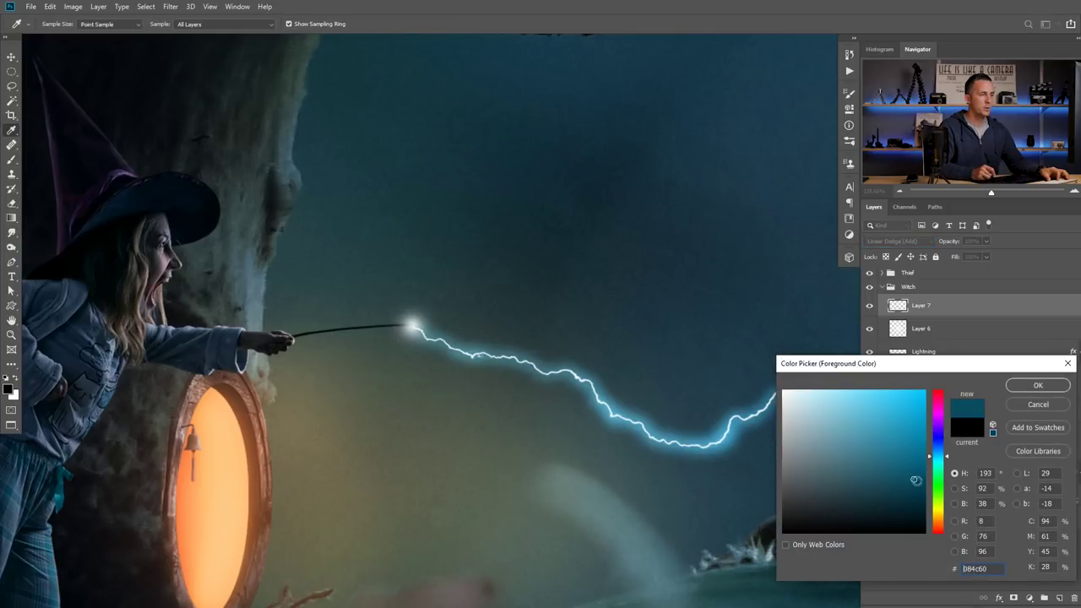
click(1026, 389)
key(b)
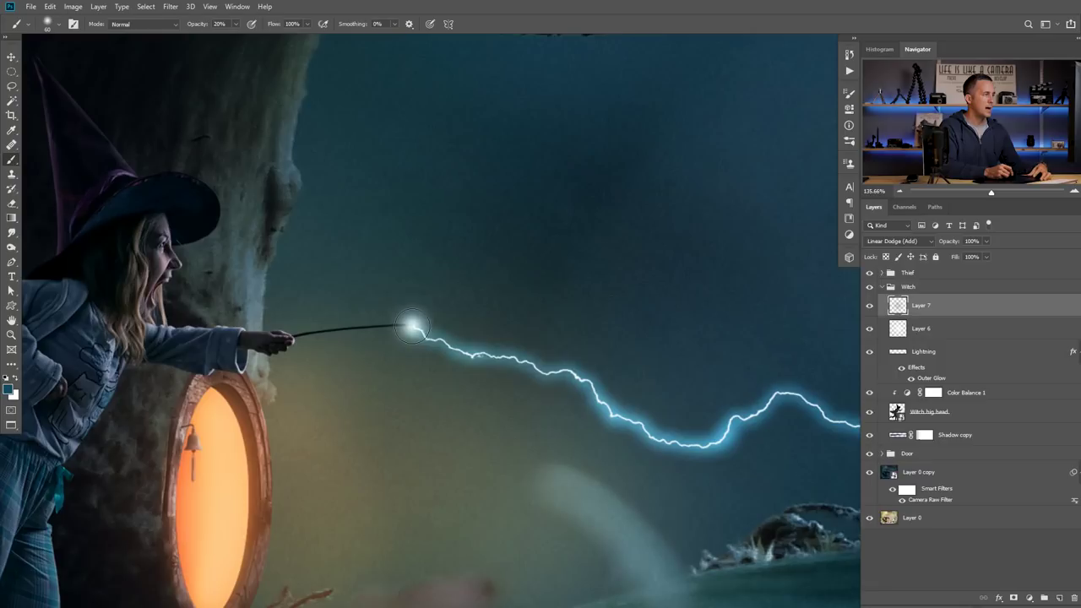
- Paint a teal glow around the wand tip, building it outward with the soft brush up to 250 px
key(bracketright)
key(bracketright)
key(bracketright)
key(bracketright)
key(bracketright)
key(bracketright)
key(bracketright)
key(bracketright)
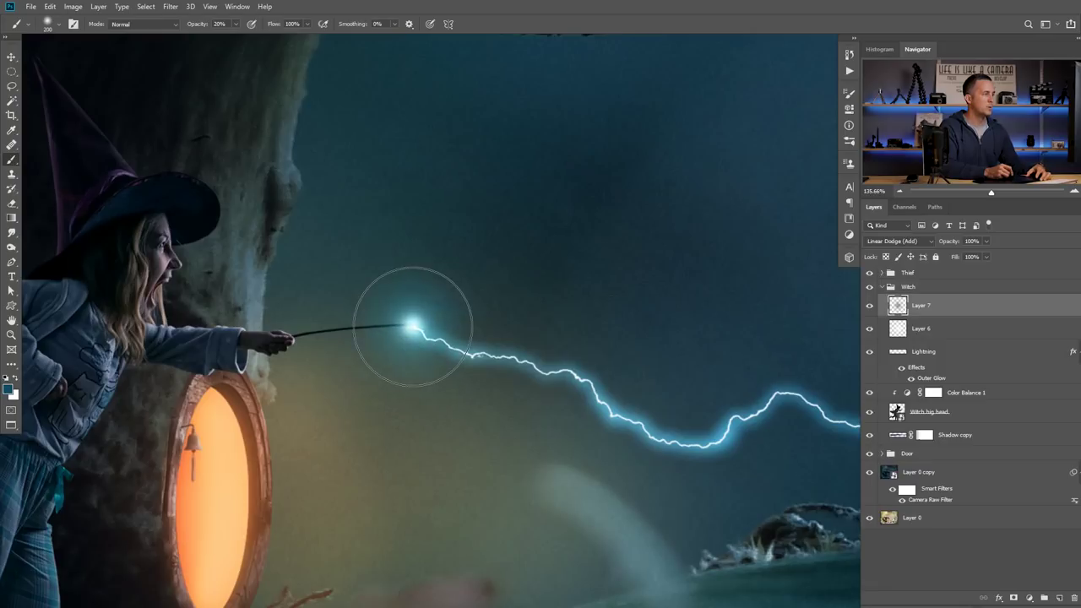
click(414, 326)
- Brush more teal glow over the wand tip and the start of the bolt with smaller brush sizes down to 90 px
key(bracketleft)
key(bracketleft)
key(bracketleft)
key(bracketleft)
key(bracketleft)
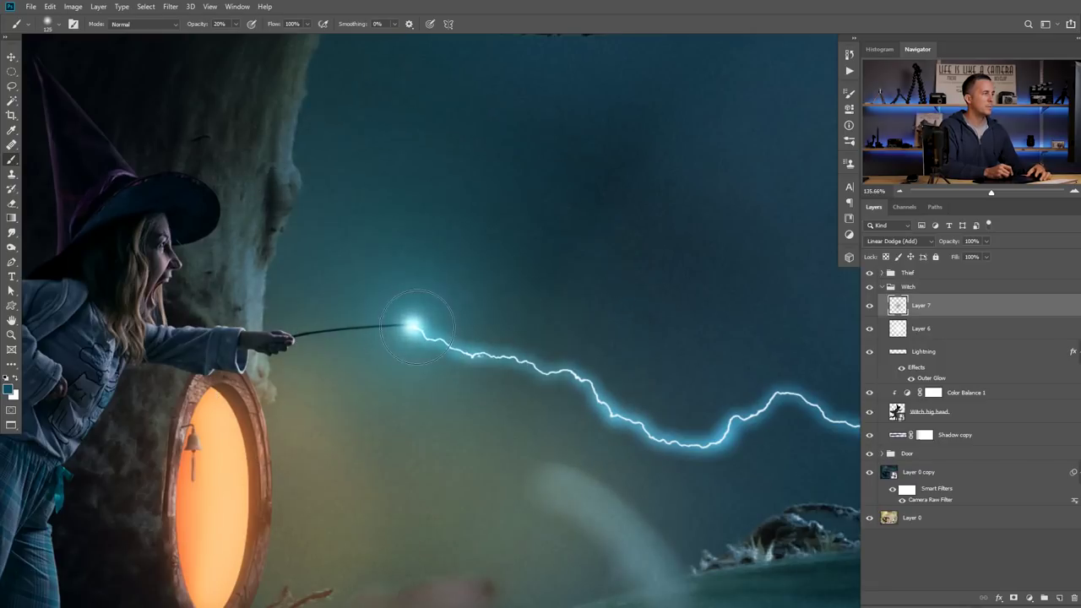
drag(482, 348, 448, 337)
key(bracketleft)
key(bracketleft)
key(bracketleft)
key(bracketleft)
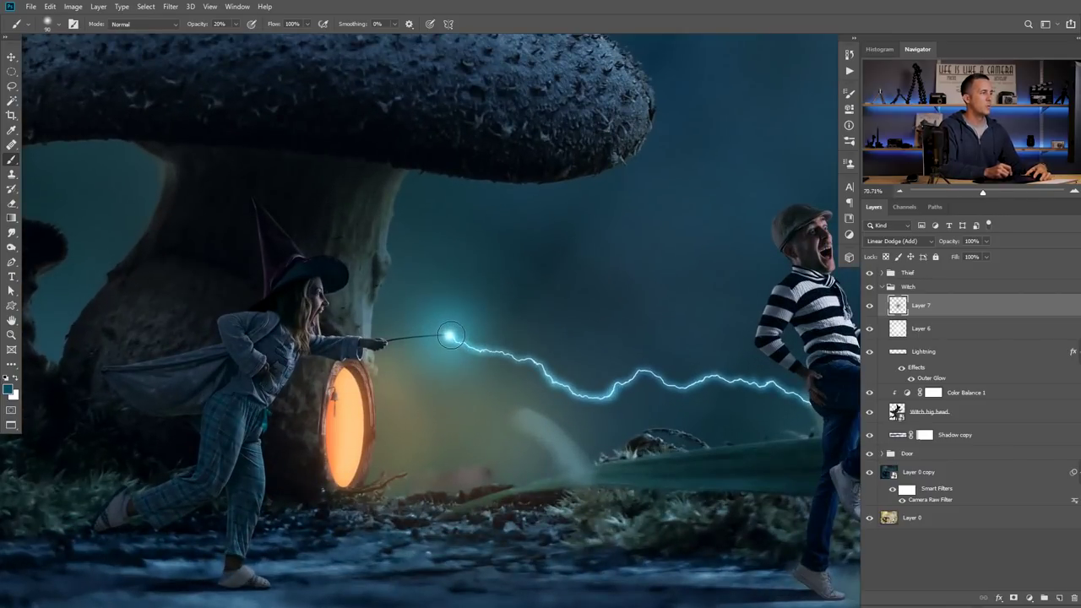
- Paint a soft teal glow along the first stretch of the bolt leading away from the wand
scroll(467, 339, up, 2)
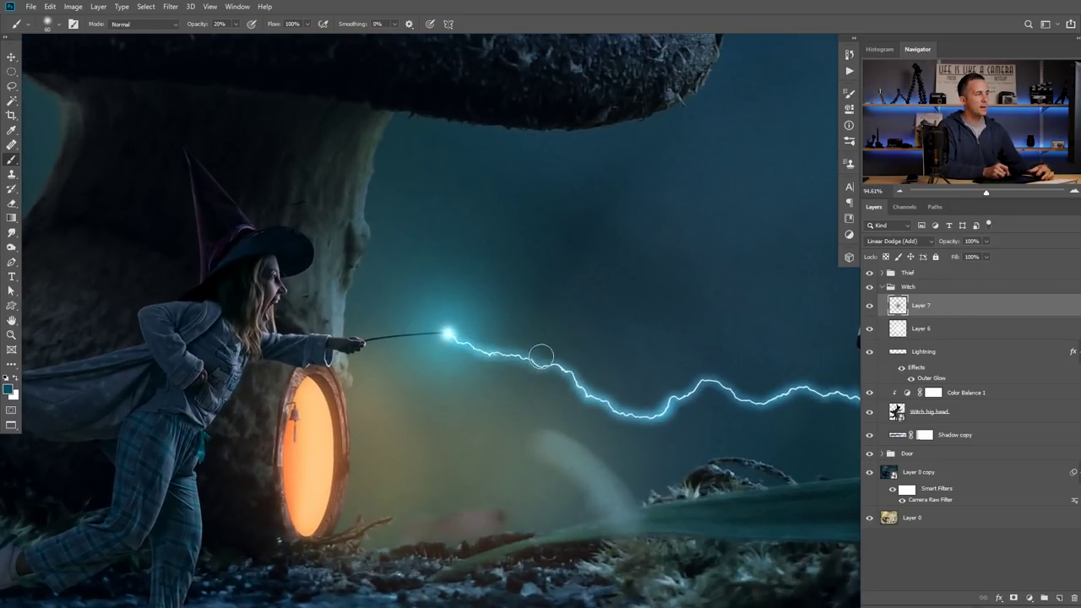
key(bracketright)
key(bracketright)
key(bracketleft)
mouse_move(490, 343)
mouse_down()
mouse_move(632, 410)
mouse_move(680, 393)
mouse_move(449, 365)
mouse_move(498, 345)
mouse_move(624, 367)
mouse_up()
key(bracketleft)
key(bracketleft)
key(bracketleft)
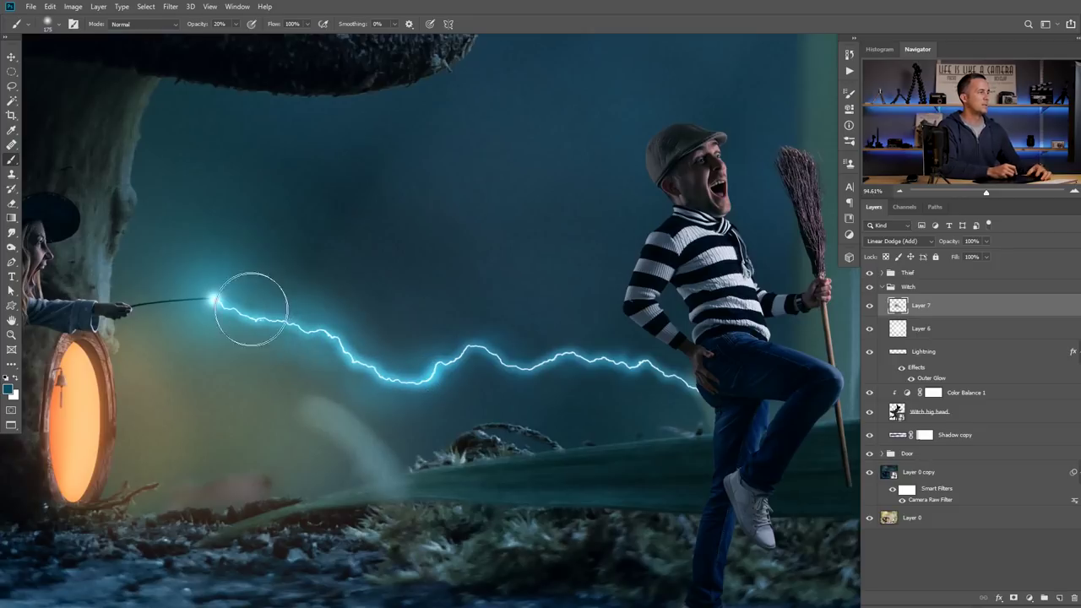
- Extend the teal glow along the rest of the bolt toward the thief
key(ctrl+0)
drag(457, 362, 552, 364)
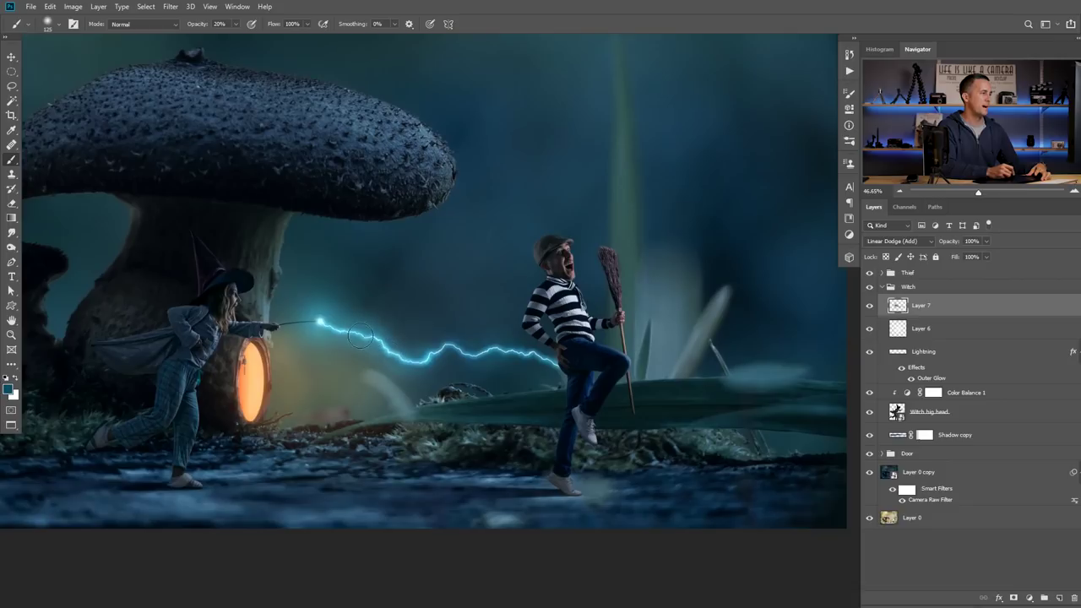
scroll(318, 319, up, 5)
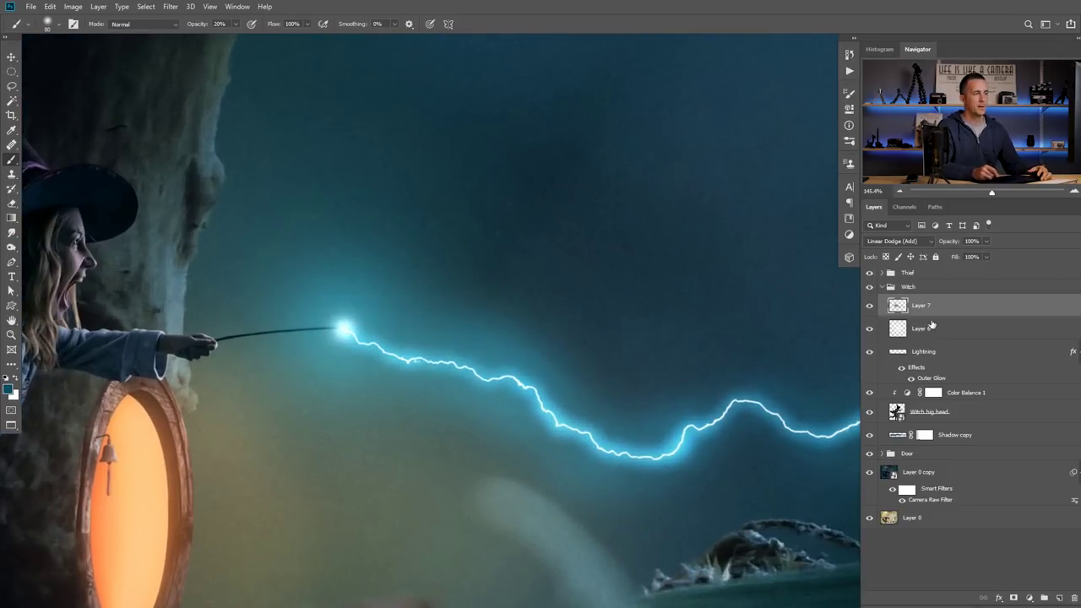
- Add a new layer above Layer 7 in Linear Dodge (Add) mode and ready a larger brush with white as the painting colour
click(1059, 597)
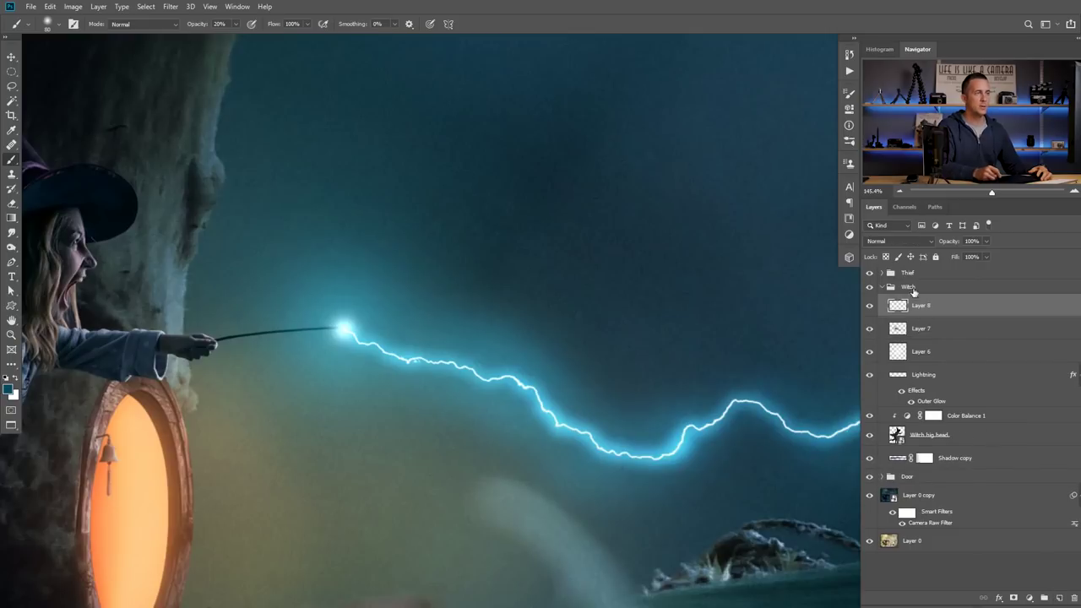
click(896, 241)
click(873, 351)
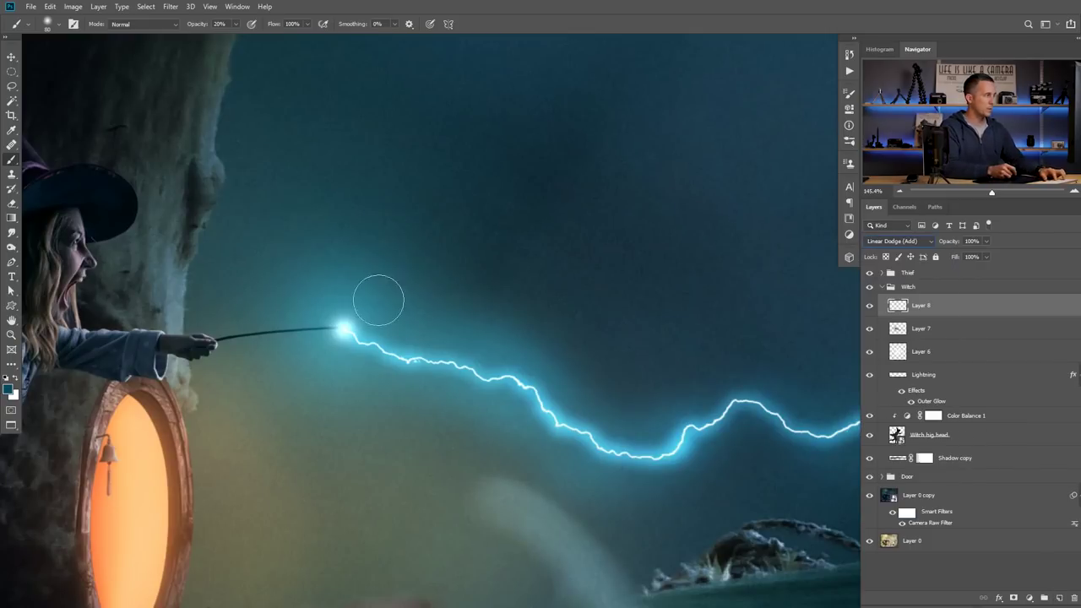
key(x)
key(bracketright)
key(bracketright)
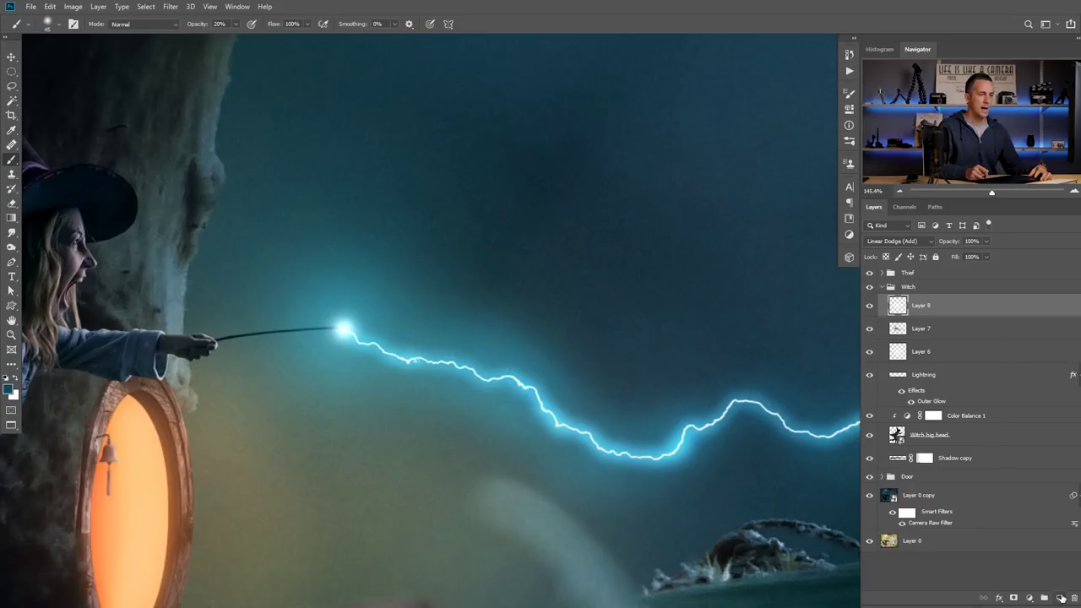
- Create another empty layer above Layer 8 and set its blending mode to Linear Dodge (Add)
click(1060, 597)
click(899, 240)
click(900, 347)
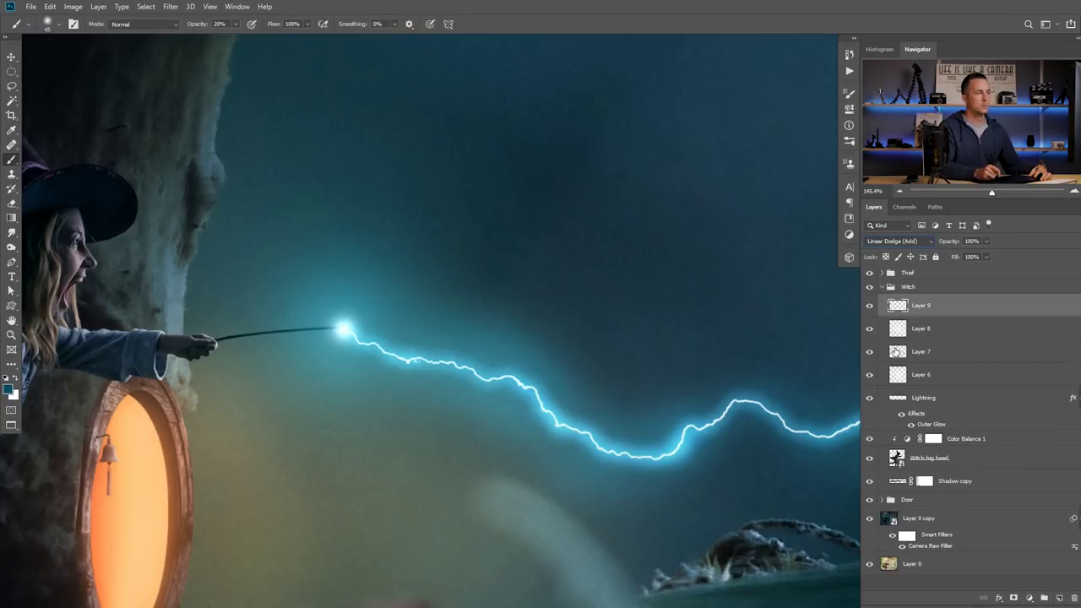
- Dab teal glow over the wand tip on Layer 9 with the soft 20% opacity brush, enlarging it to 125 px
click(343, 329)
key(bracketright)
key(bracketright)
key(bracketright)
key(bracketright)
key(bracketright)
key(bracketright)
click(346, 330)
key(bracketright)
key(bracketright)
key(bracketright)
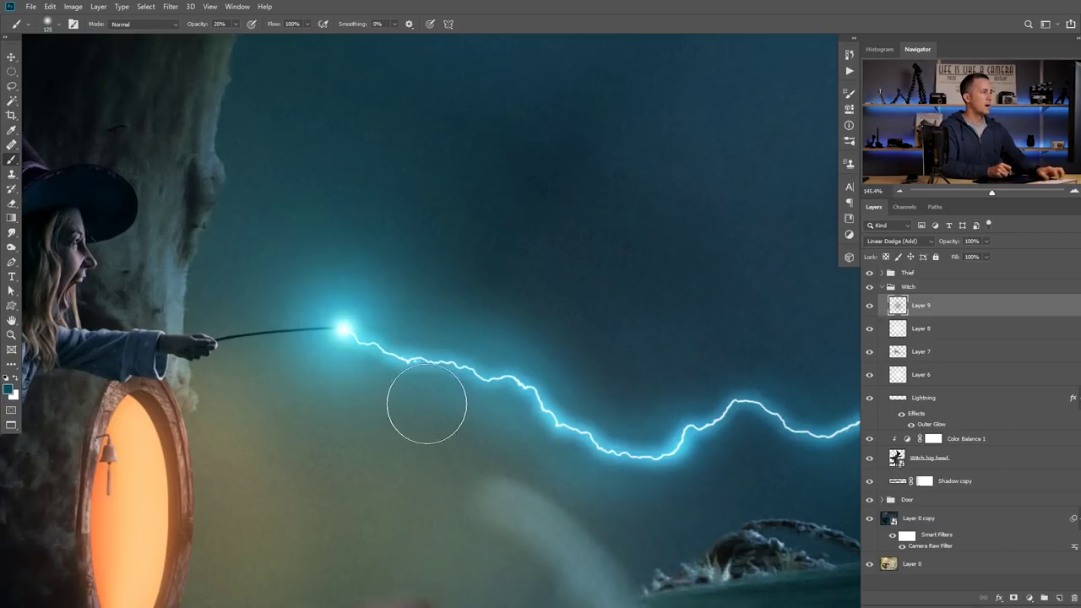
- Add a layer for the witch's eye glow at the top of the Witch group and set it to Linear Dodge (Add)
key(ctrl+0)
drag(408, 401, 391, 401)
drag(403, 418, 386, 362)
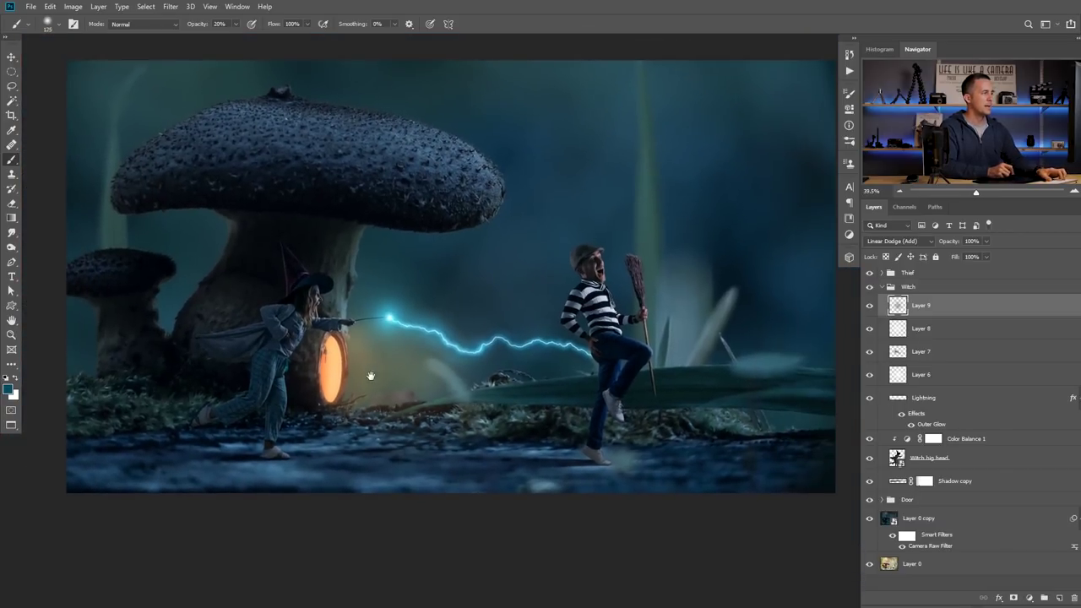
click(1059, 599)
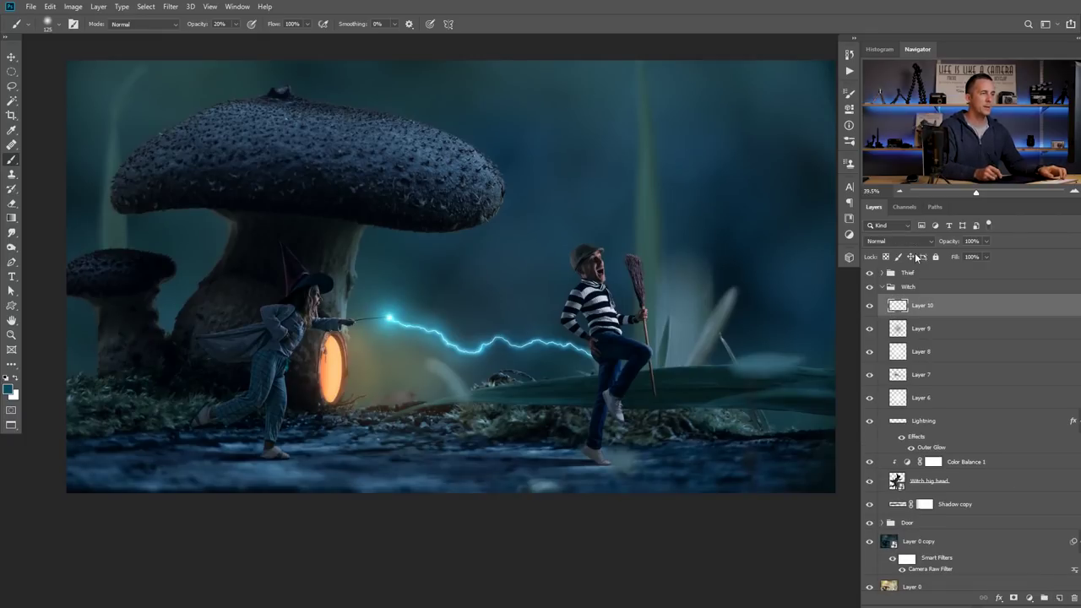
click(899, 241)
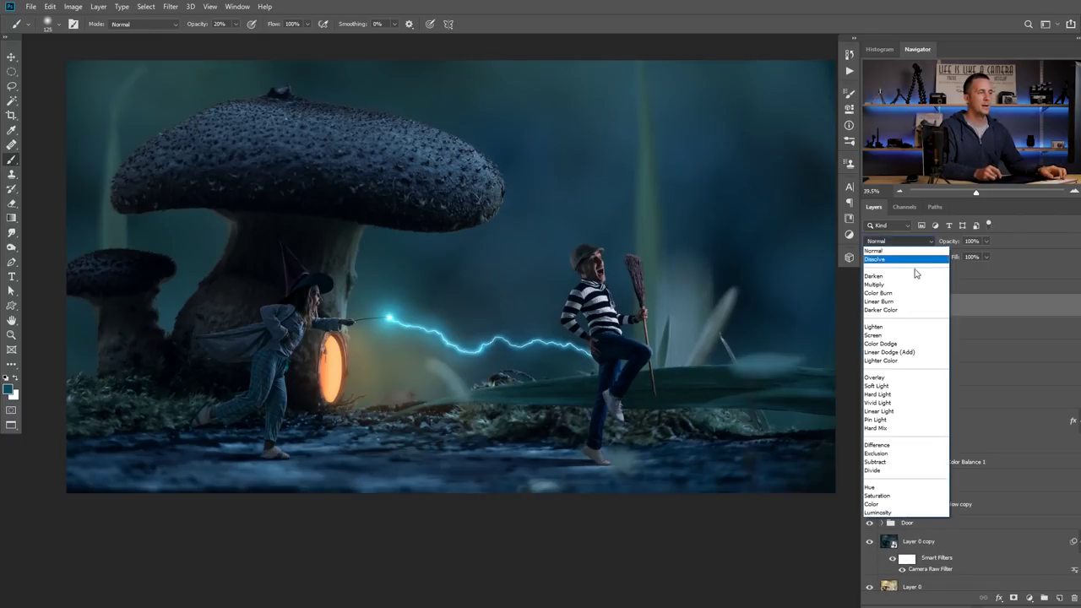
click(904, 352)
- Paint a small white highlight on the witch's eye with a tiny brush at 20% opacity
drag(292, 290, 454, 314)
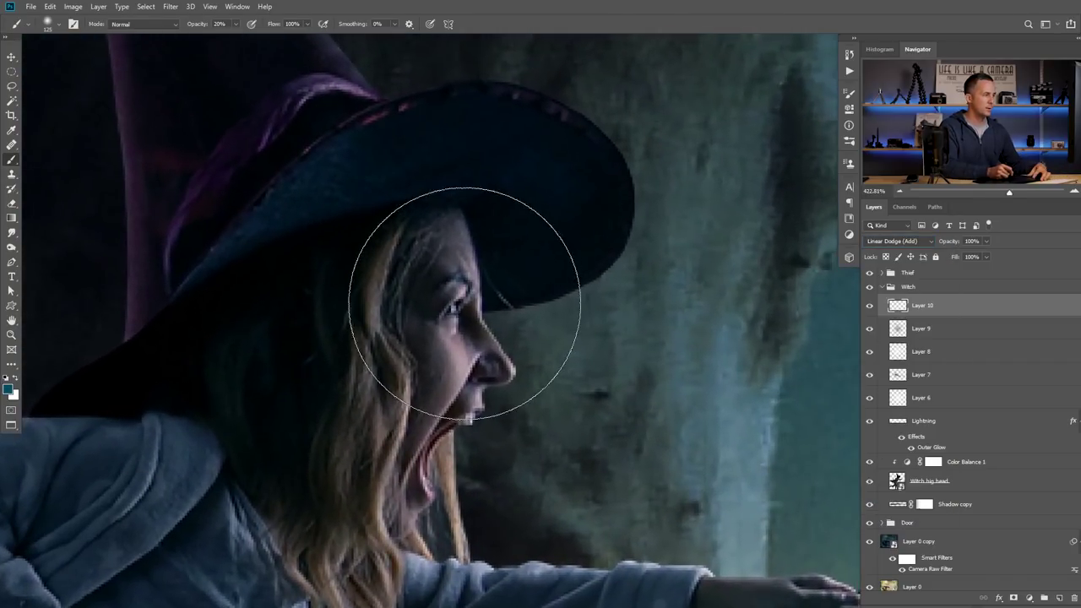
key(x)
drag(454, 308, 451, 310)
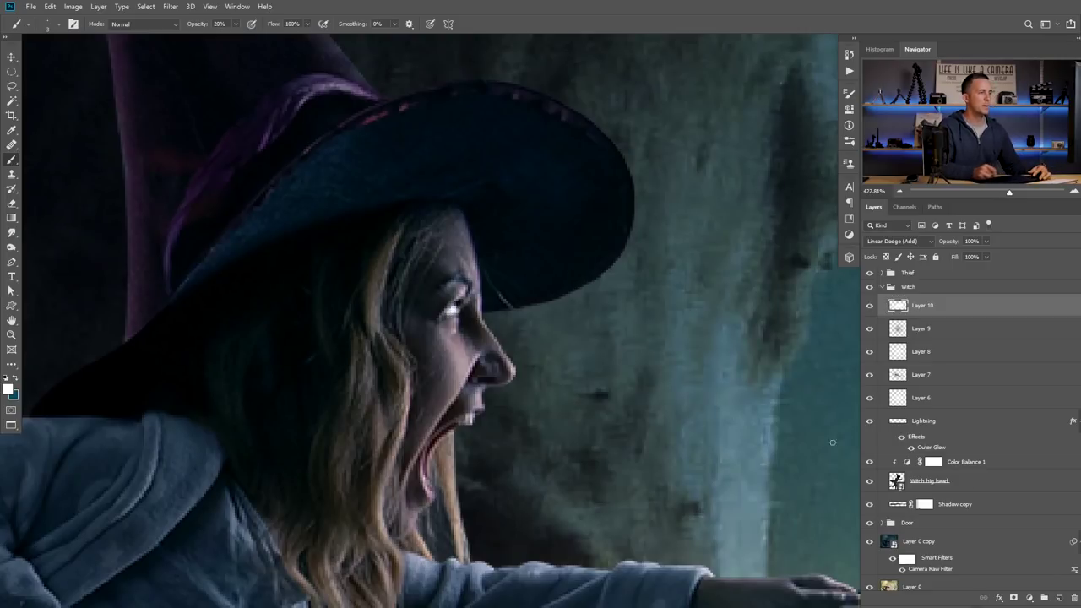
- Add a new layer above Layer 10 in the Witch group, set it to Linear Dodge (Add), and make dark blue the foreground color
click(1059, 597)
click(909, 245)
click(912, 353)
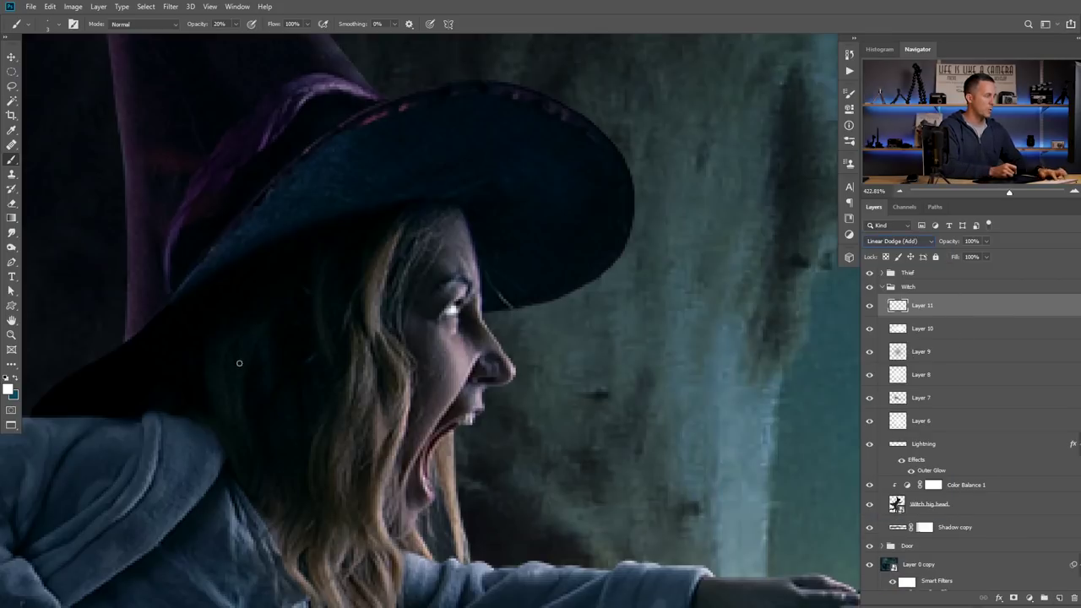
click(17, 380)
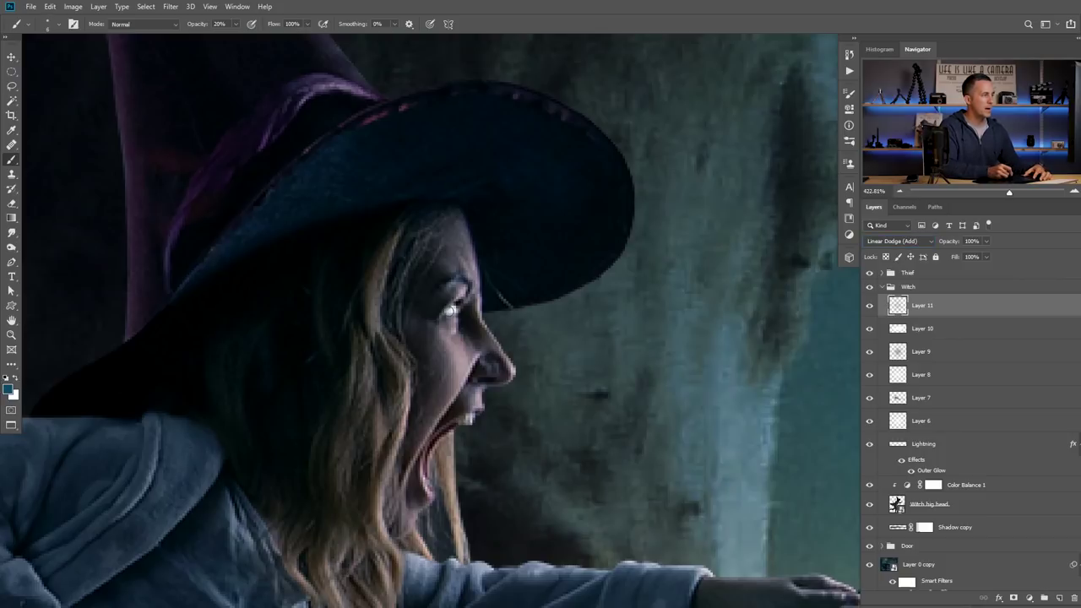
- Paint a blue glow over the witch's eye, and with a larger brush extend it over her nose and cheek
drag(463, 310, 473, 314)
click(450, 317)
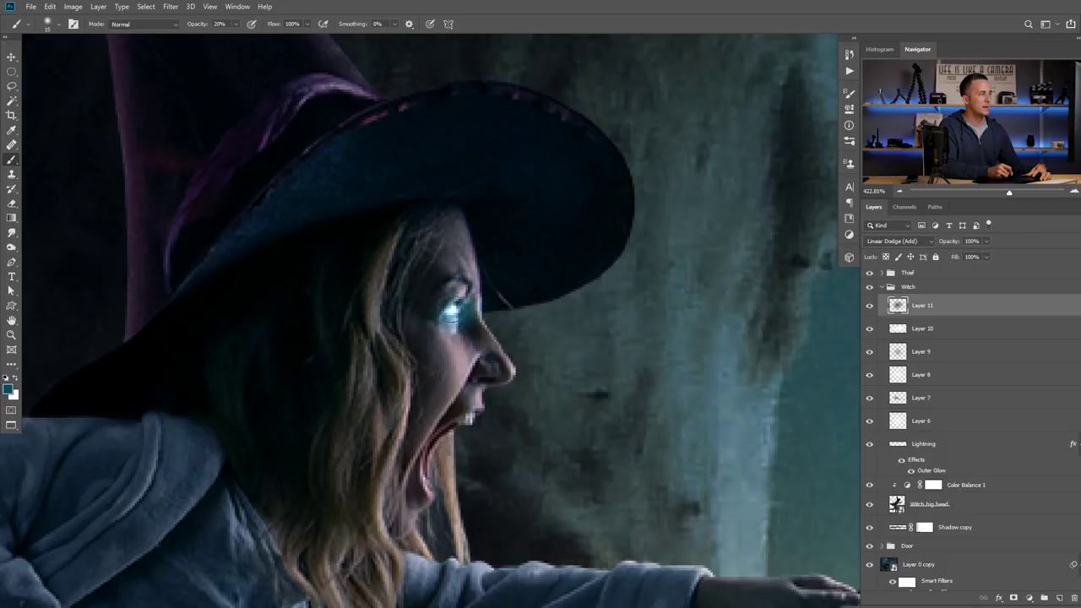
drag(468, 311, 456, 303)
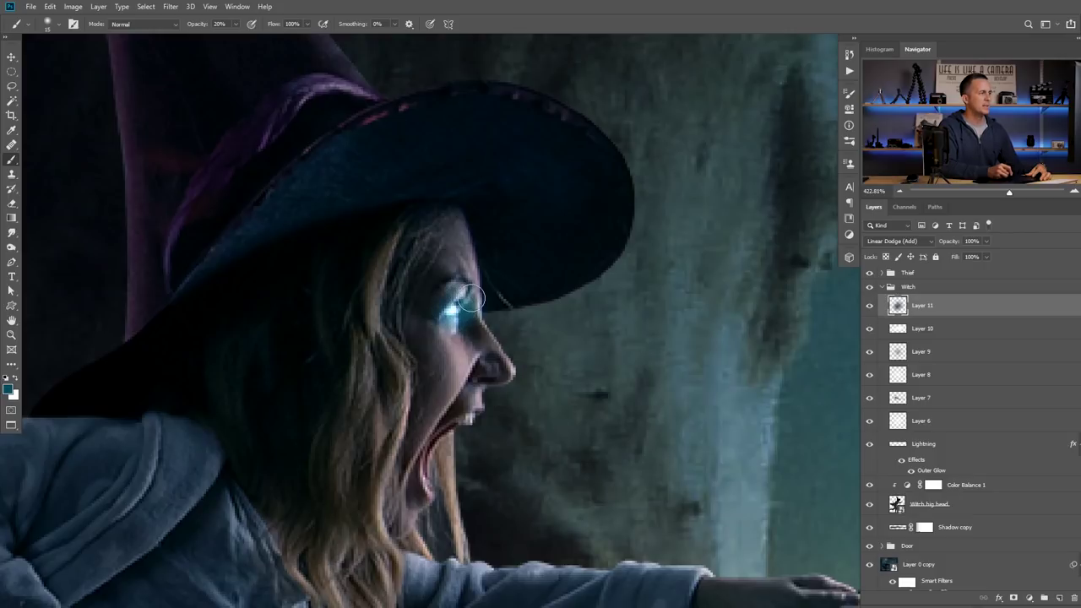
key(bracketright)
key(bracketright)
key(bracketright)
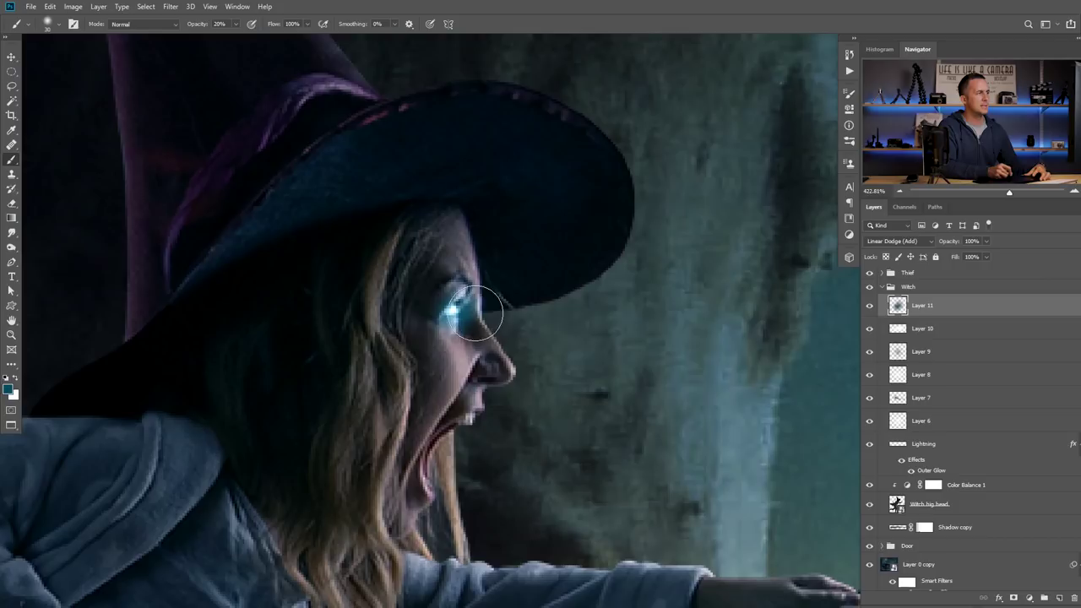
click(484, 348)
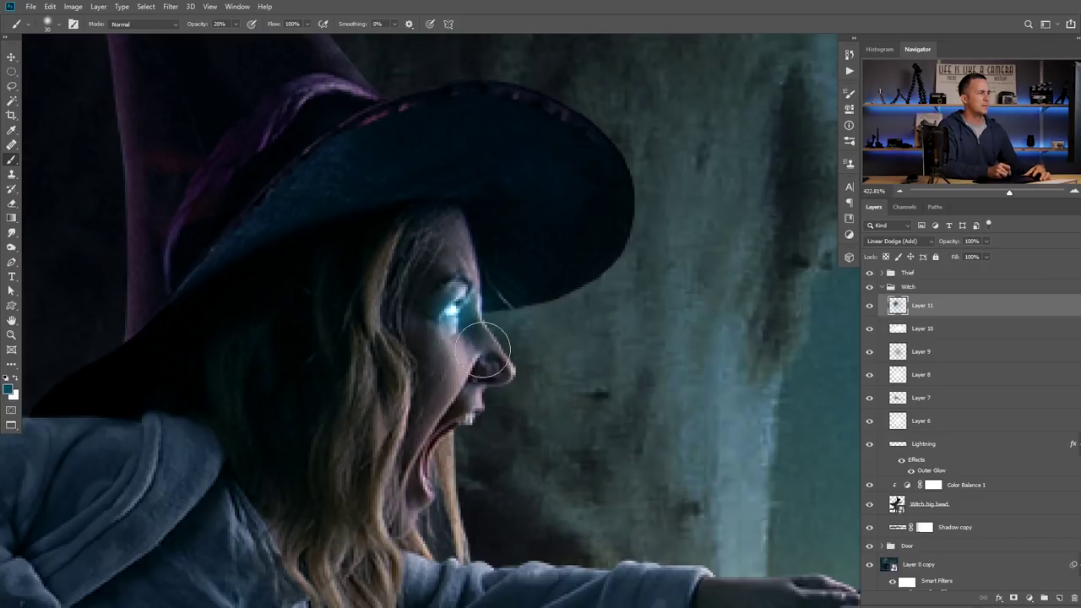
drag(509, 356, 438, 366)
drag(494, 393, 464, 369)
- Switch to the fire image and lasso the separate flame in its upper-left area, including the small spark beside it, for copying
scroll(464, 369, down, 5)
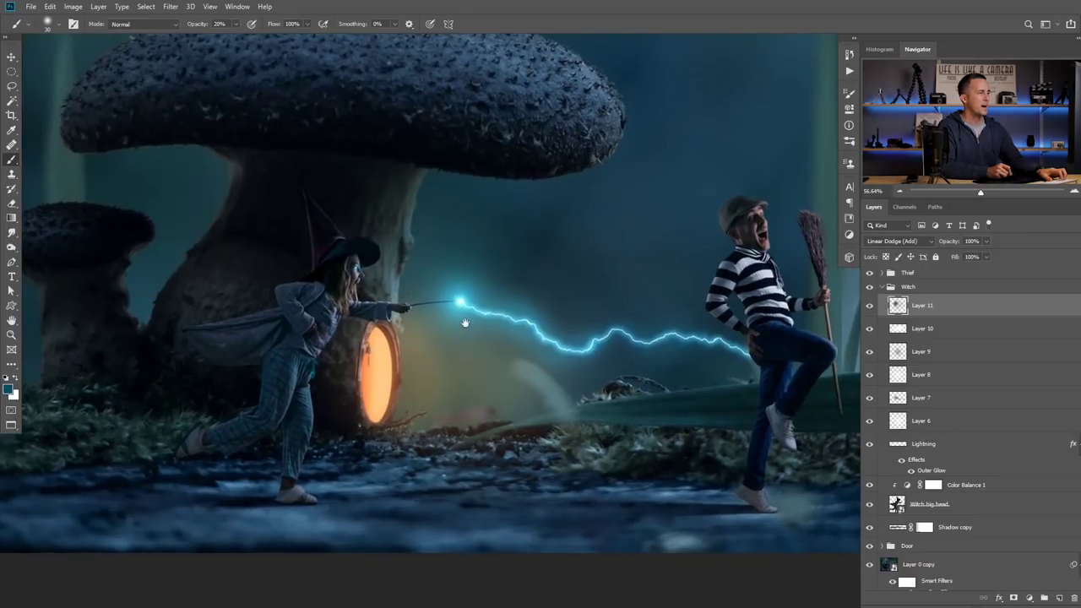
drag(465, 323, 436, 316)
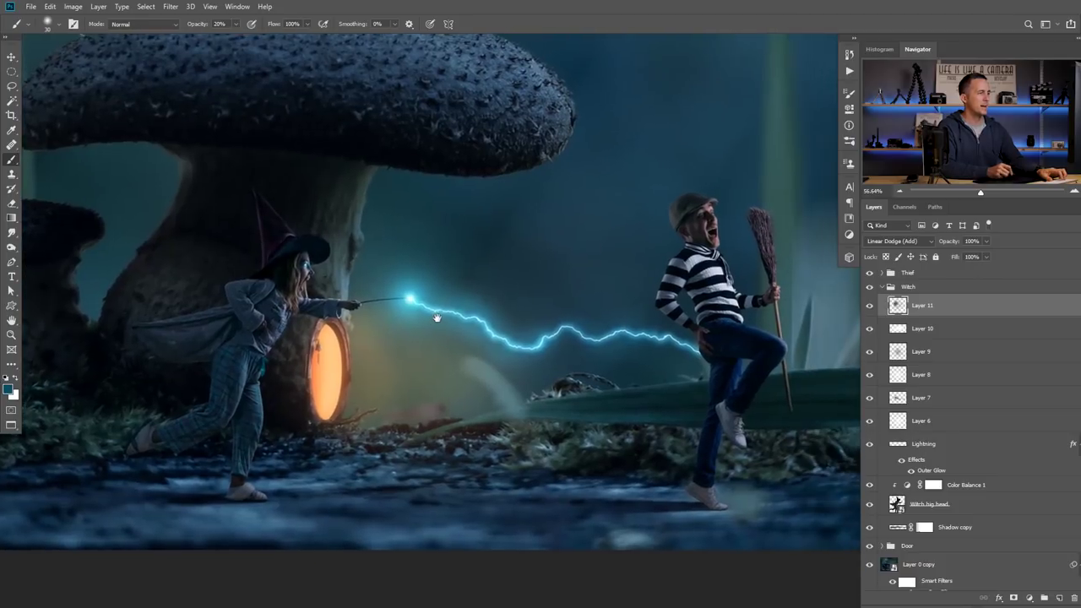
scroll(530, 324, down, 1)
scroll(439, 349, down, 4)
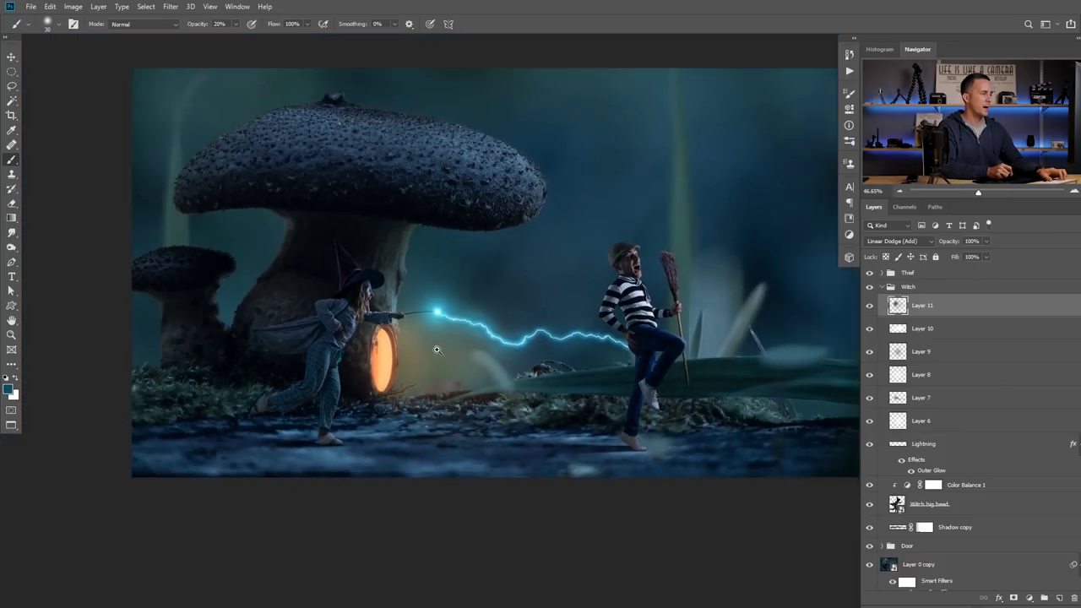
drag(541, 354, 465, 344)
scroll(464, 345, up, 15)
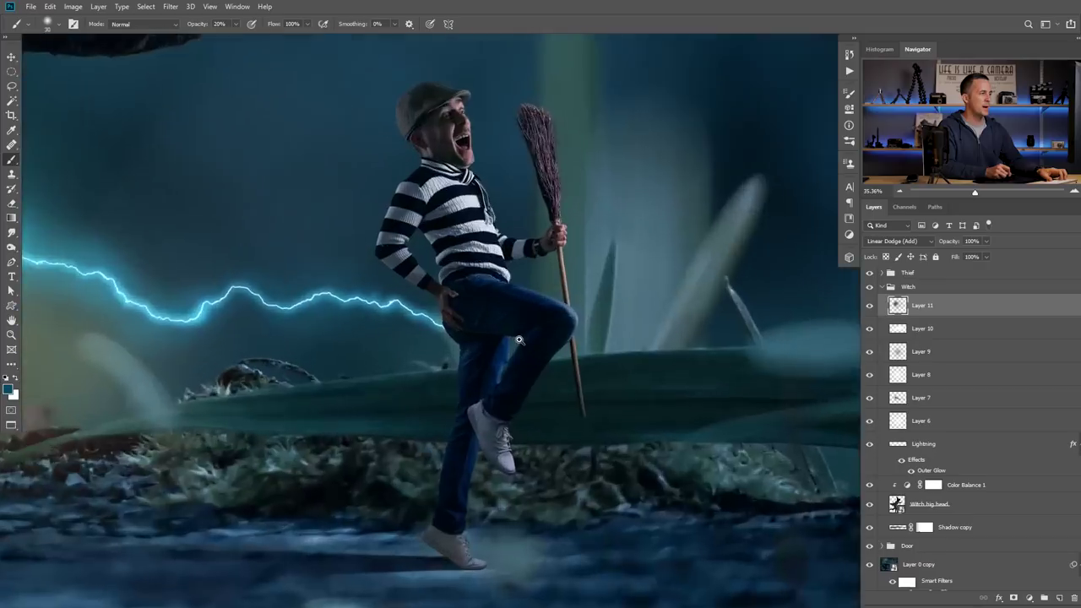
drag(425, 307, 461, 335)
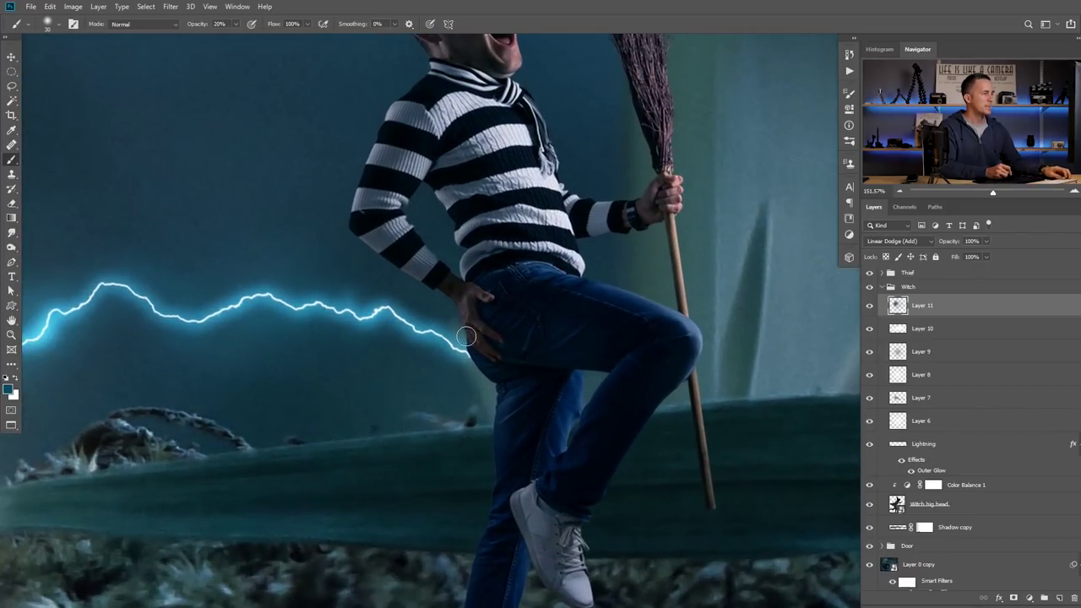
key(ctrl+Tab)
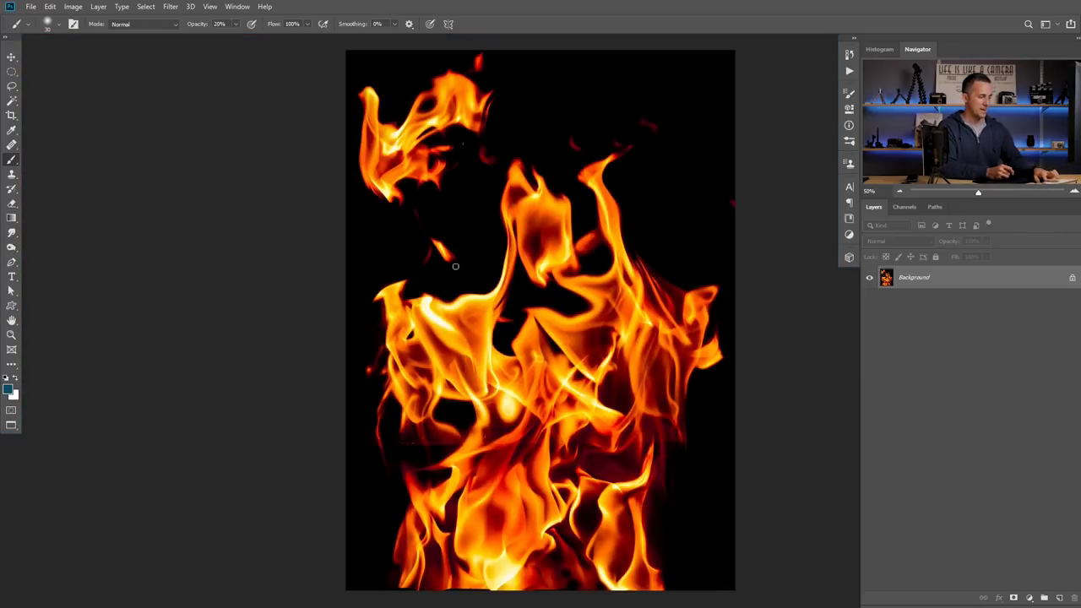
key(l)
mouse_move(487, 140)
mouse_down()
mouse_move(430, 218)
mouse_move(364, 210)
mouse_move(328, 101)
mouse_move(445, 65)
mouse_up()
drag(510, 106, 509, 106)
shift+drag(478, 69, 501, 88)
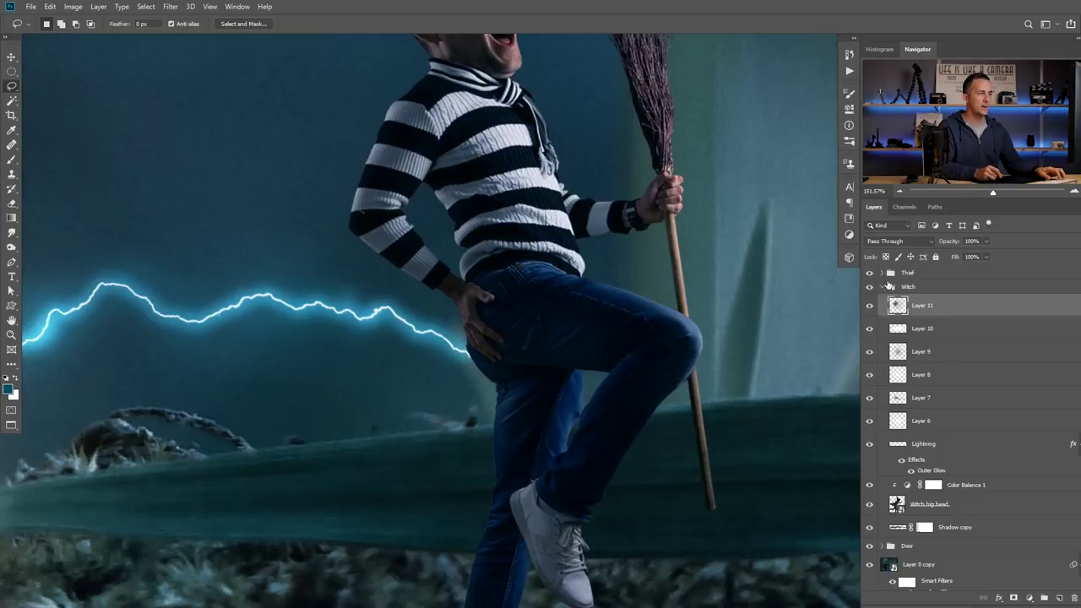
- Paste the flame above Color Balance 1 copy in the Thief group and set its blend mode to Screen
click(883, 286)
click(881, 273)
click(910, 293)
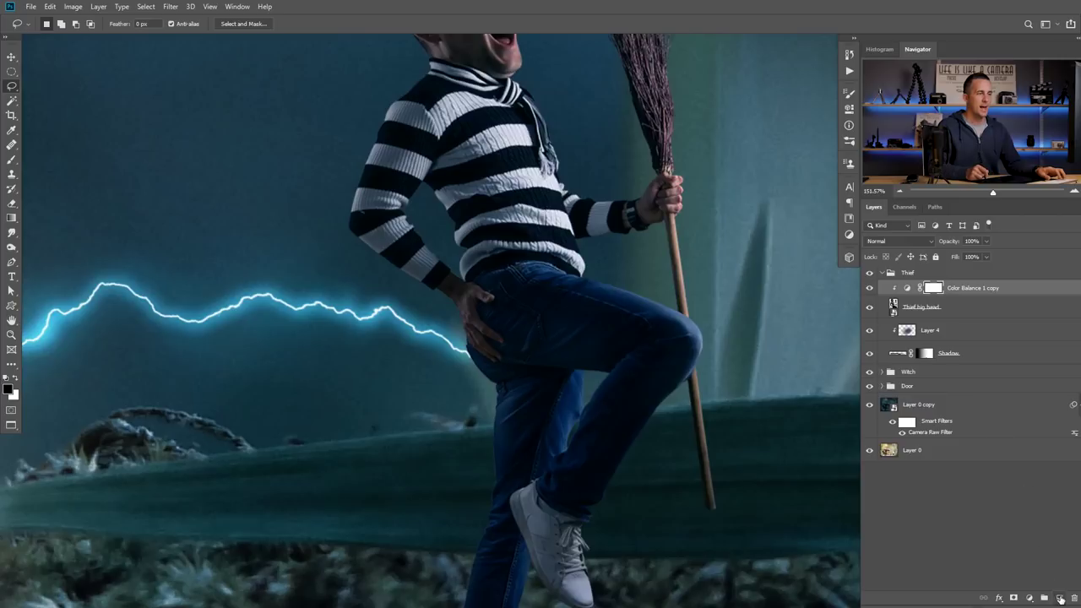
key(ctrl+v)
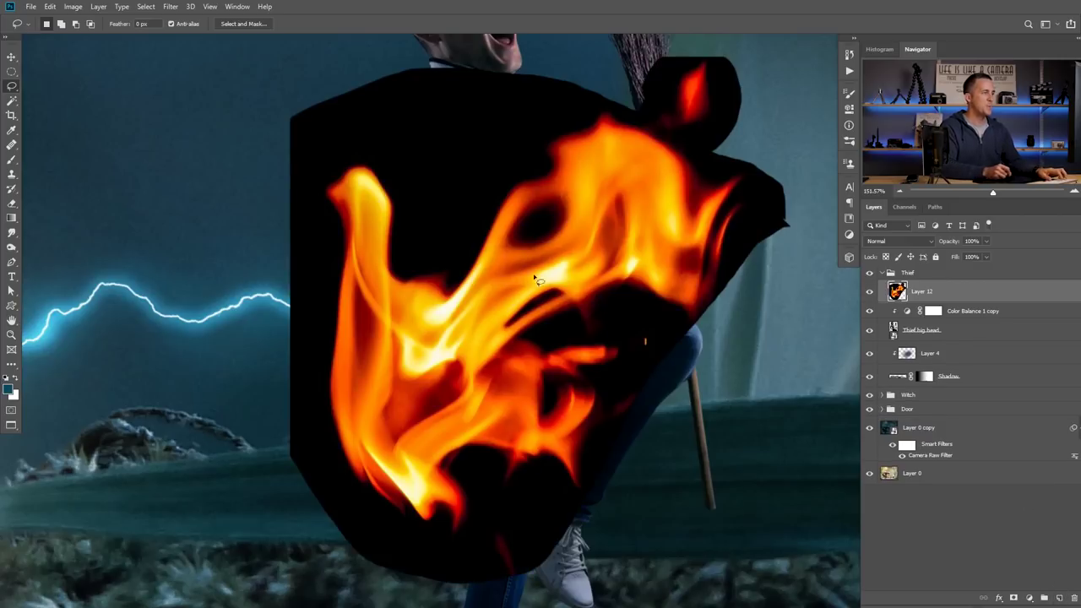
click(890, 241)
click(880, 336)
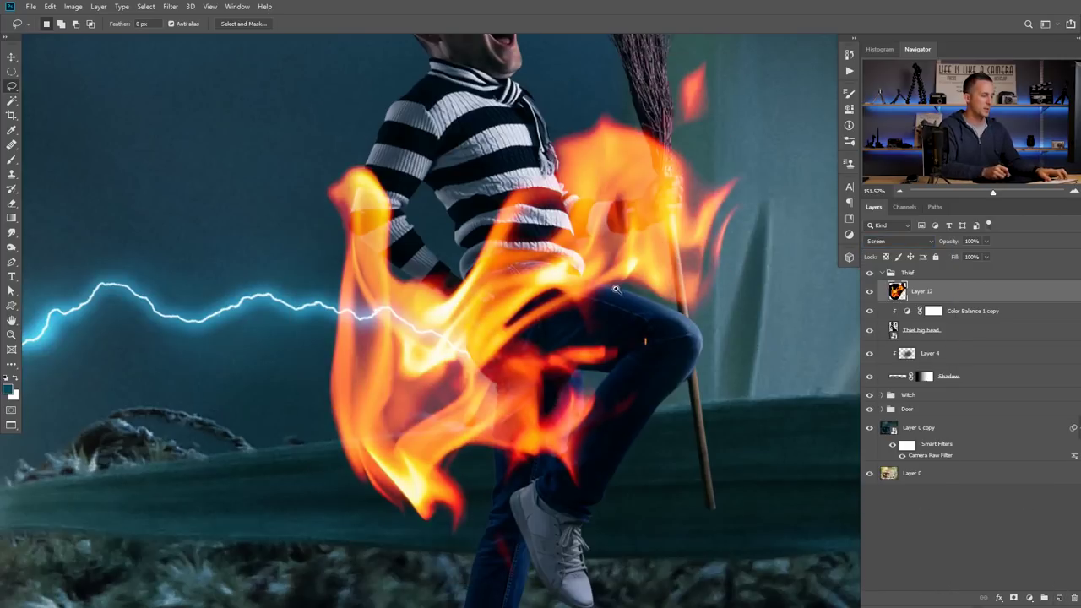
- Scale the flame to 7.46%, rotate it to -78.18°, and place it where the lightning hits the thief's jeans
scroll(618, 288, down, 2)
key(ctrl+t)
drag(757, 100, 478, 311)
scroll(550, 361, up, 3)
drag(460, 360, 467, 313)
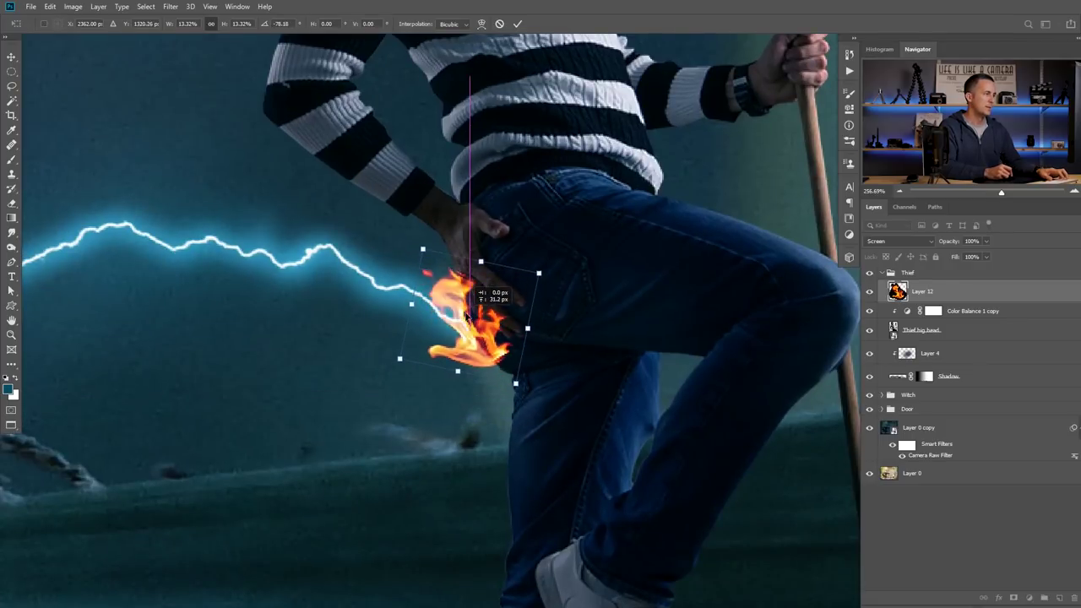
drag(430, 246, 449, 275)
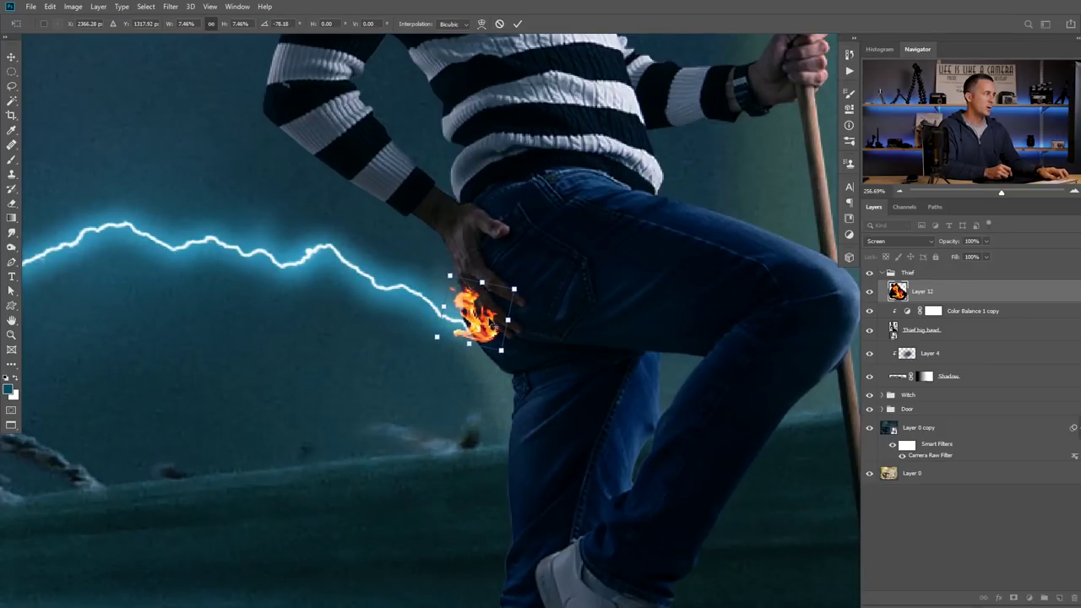
drag(486, 321, 477, 329)
- Warp the flame so it curves around the thief's backside at the lightning's end, and apply the transformation
scroll(477, 330, up, 3)
right_click(493, 324)
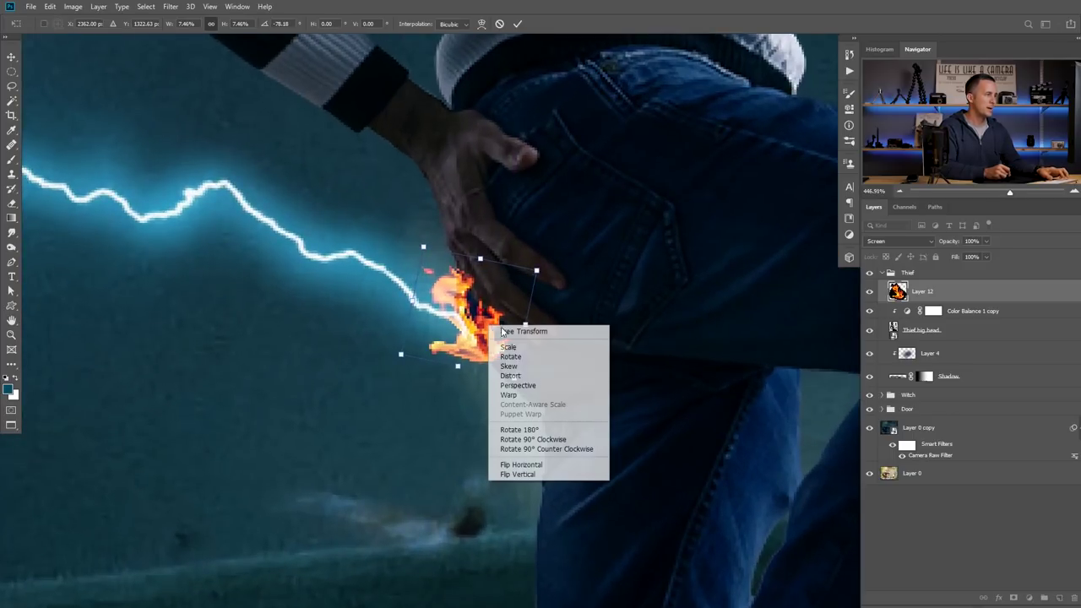
click(519, 394)
drag(493, 301, 474, 287)
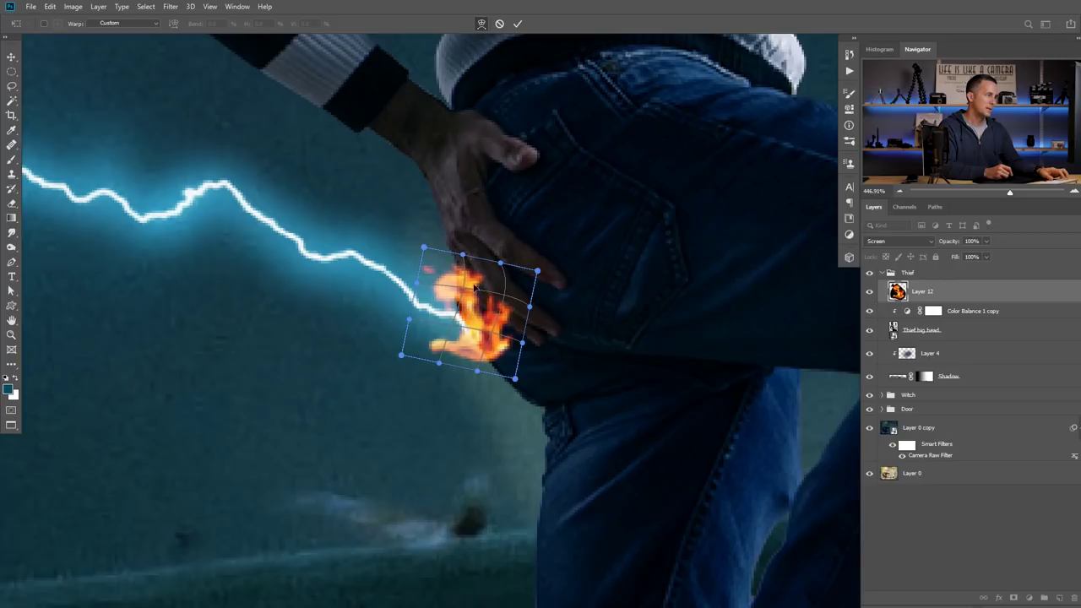
drag(451, 350, 488, 309)
right_click(473, 299)
click(490, 308)
scroll(511, 353, down, 2)
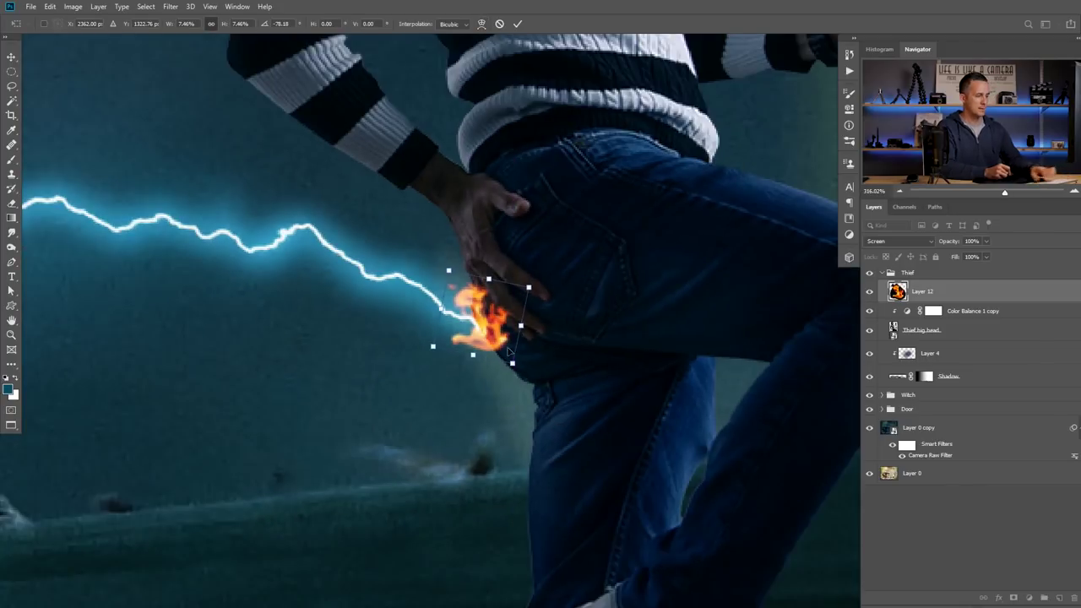
key(Return)
- Add a layer mask to the flame layer and prepare a soft round brush at 100% opacity
drag(511, 350, 479, 400)
drag(498, 332, 558, 336)
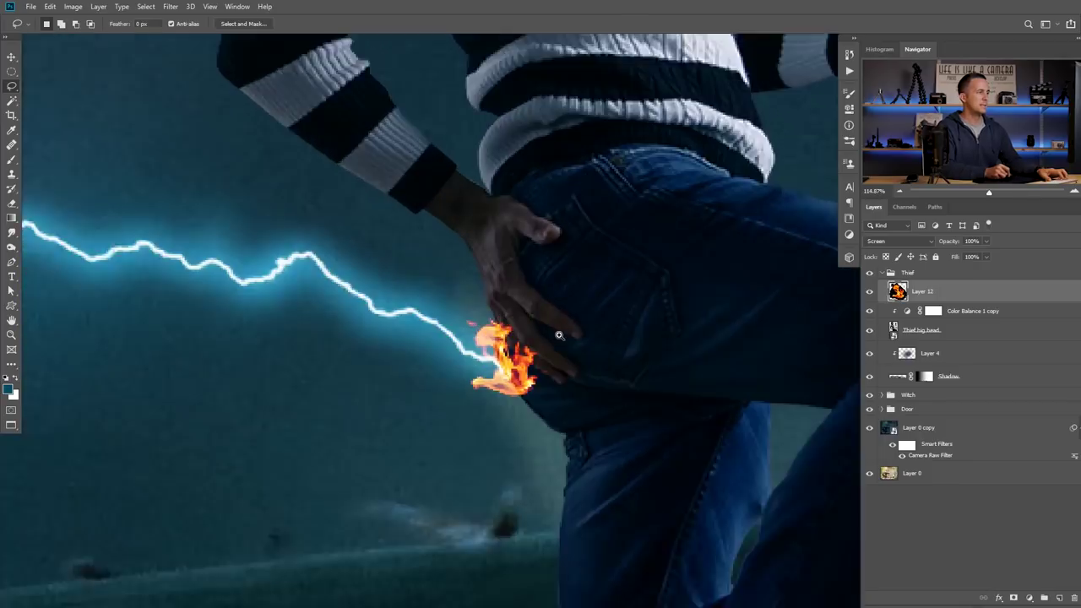
scroll(558, 336, up, 2)
click(1013, 597)
key(b)
right_click(551, 335)
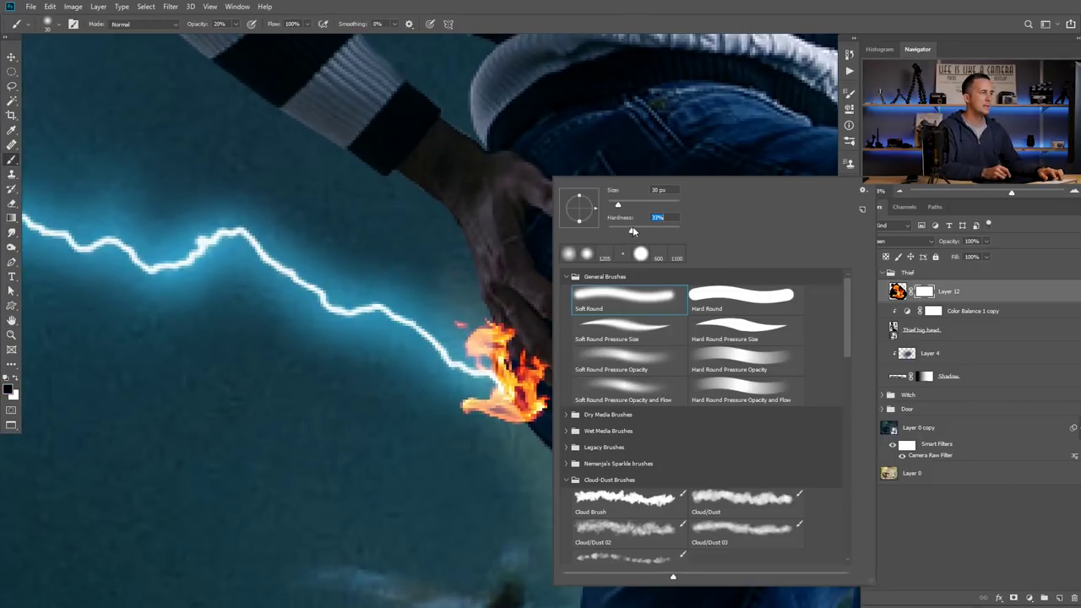
click(214, 24)
drag(212, 25, 251, 25)
- Reduce the brush size and paint on the mask to hide the flame where it overlaps the thief's fingers
key(bracketleft)
key(bracketleft)
key(bracketleft)
key(bracketleft)
key(bracketleft)
key(bracketleft)
key(bracketleft)
key(bracketleft)
key(bracketleft)
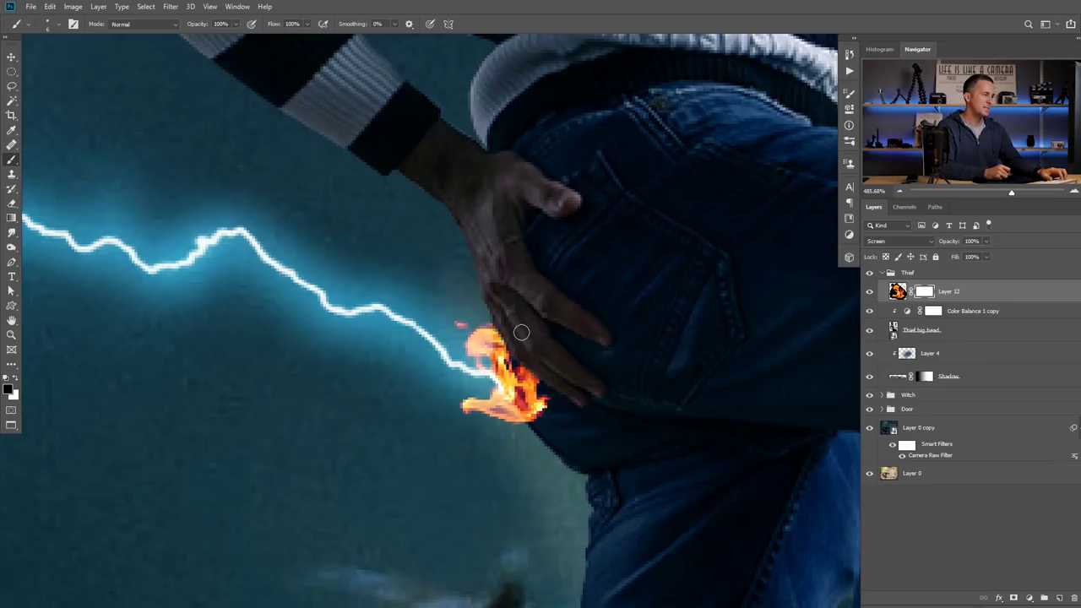
scroll(521, 333, down, 2)
drag(537, 369, 500, 340)
- Add a new layer above the flame in the Thief group and name it Smoke
scroll(500, 340, down, 3)
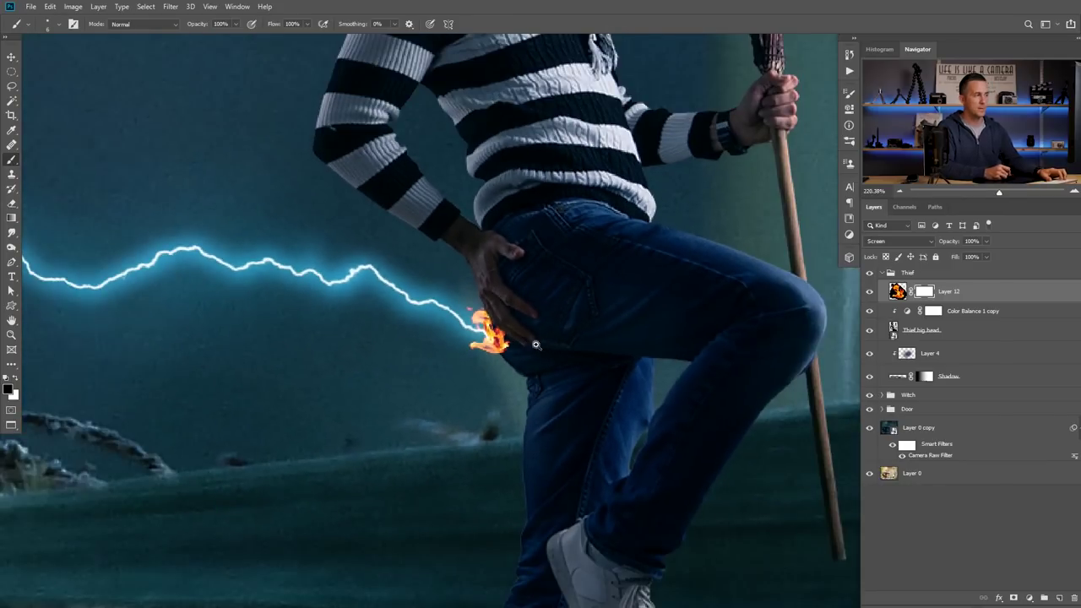
scroll(536, 344, down, 3)
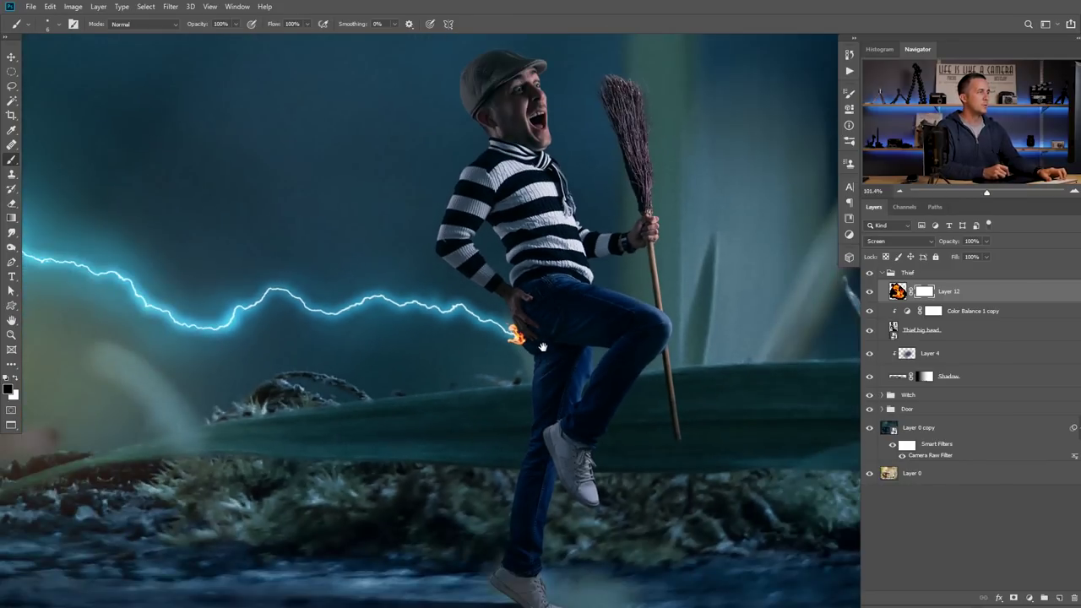
scroll(542, 346, up, 4)
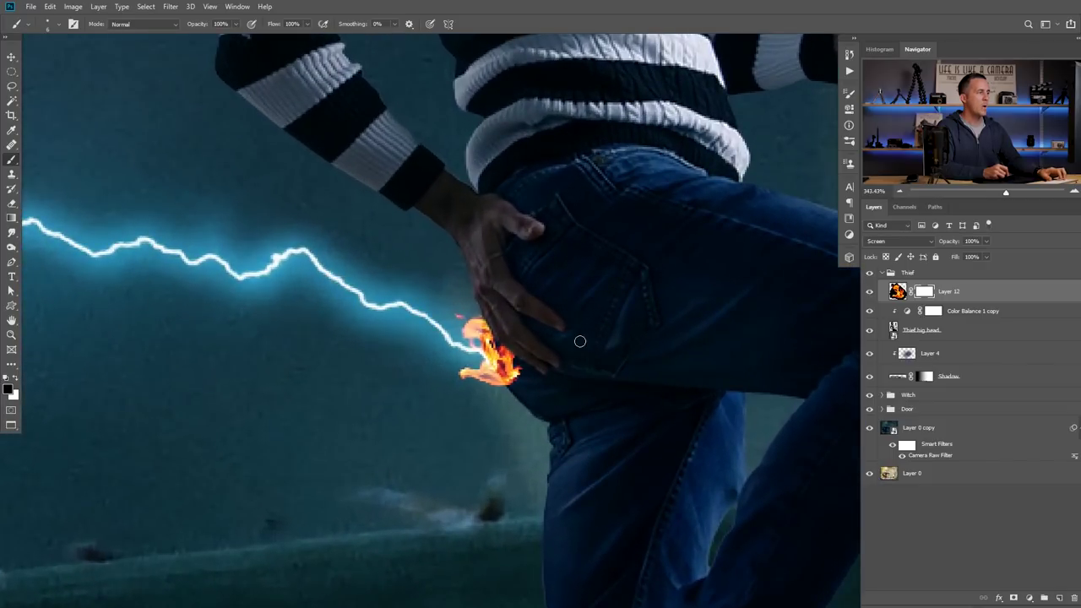
click(1059, 597)
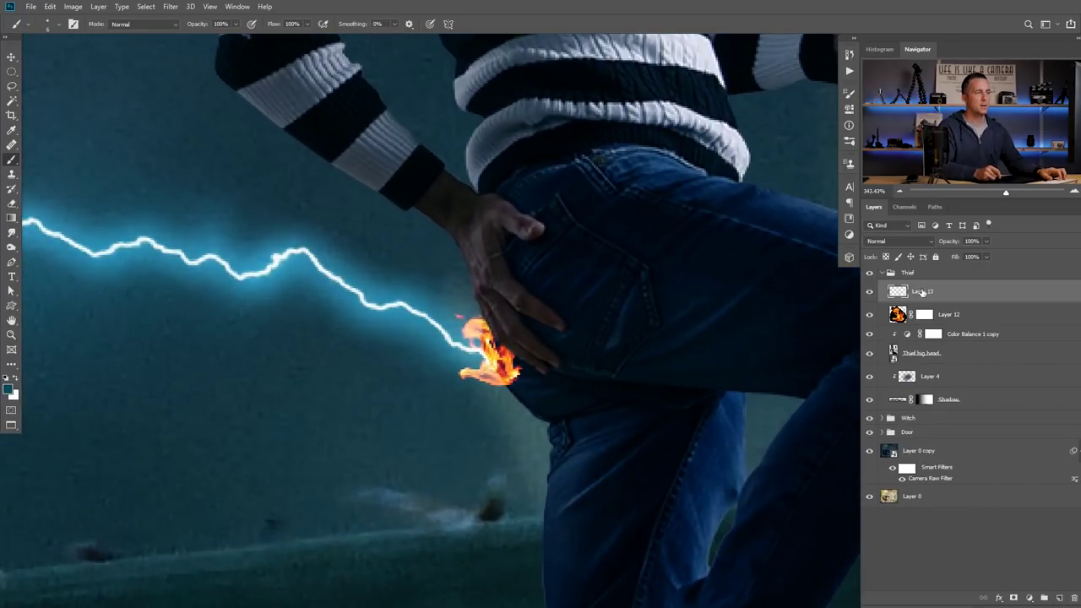
text(Smoke)
key(Return)
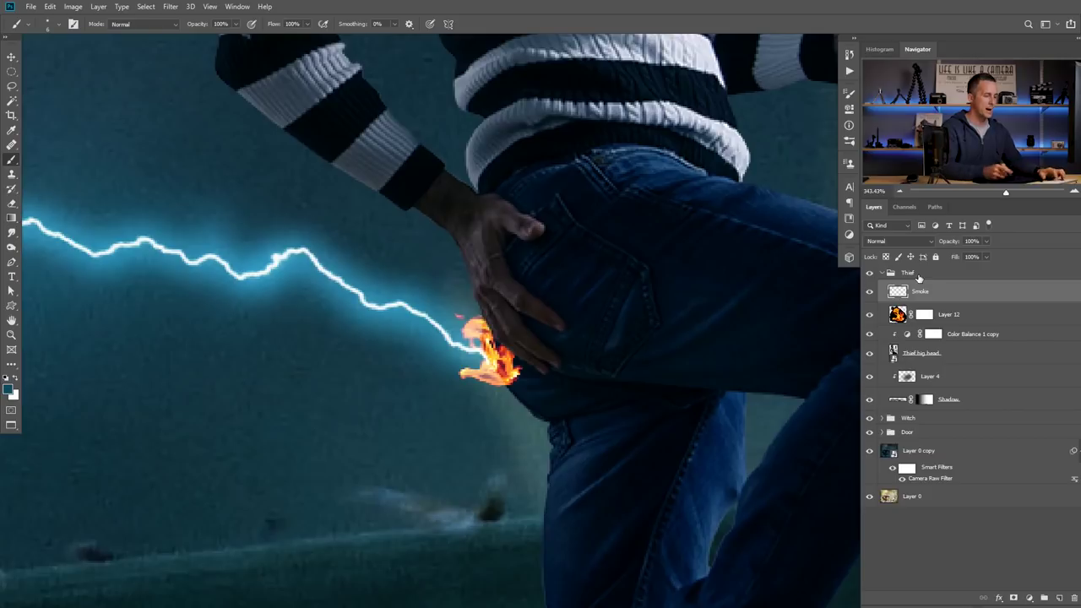
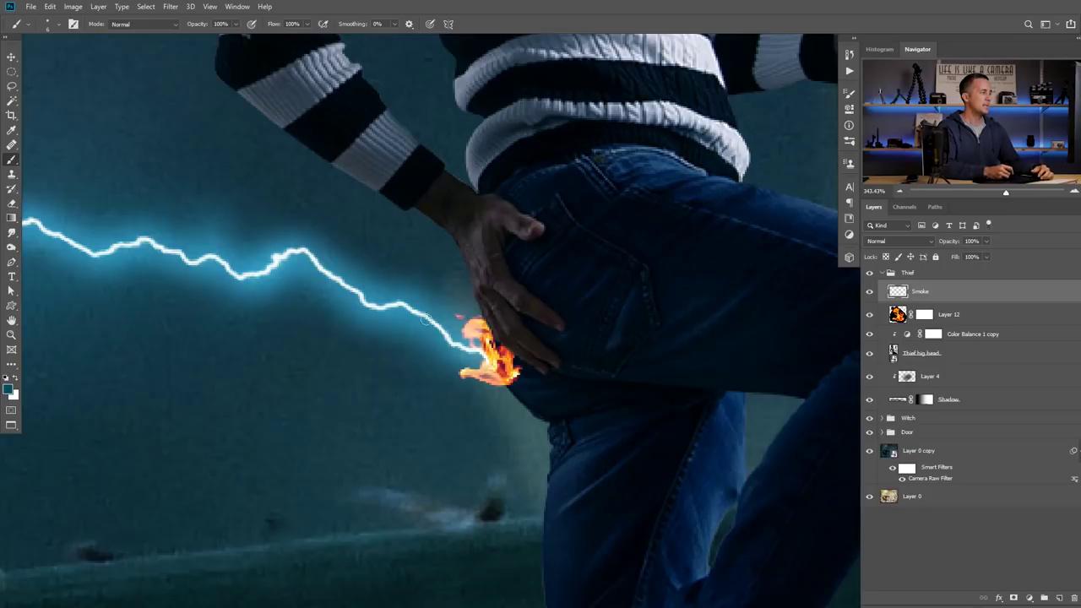
- Choose a cloud-style brush, set its opacity to 20%, and make white the foreground color
right_click(422, 179)
click(476, 526)
key(Return)
key(2)
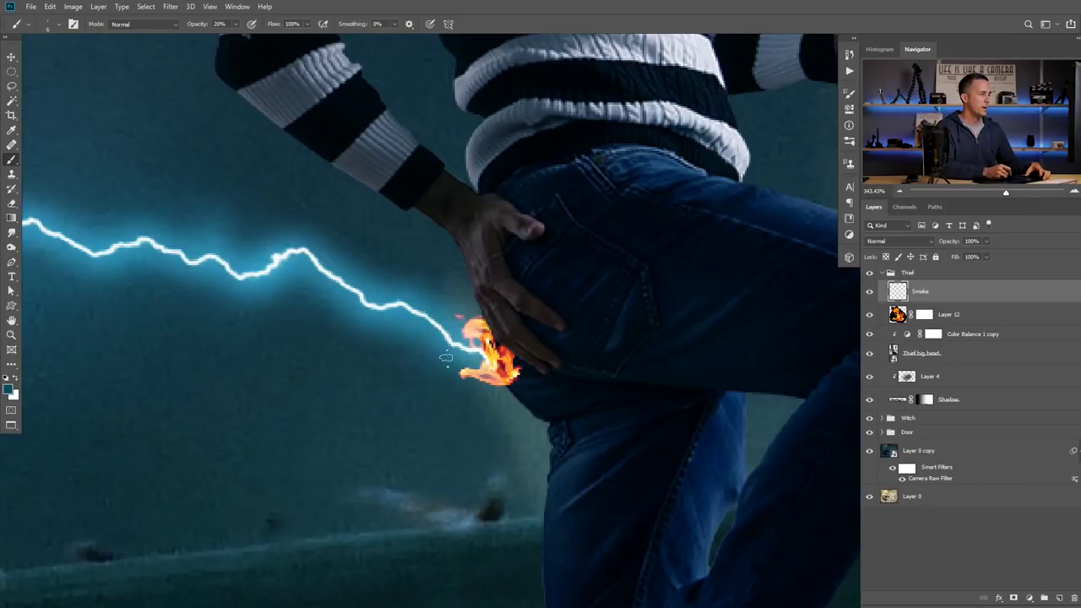
key(x)
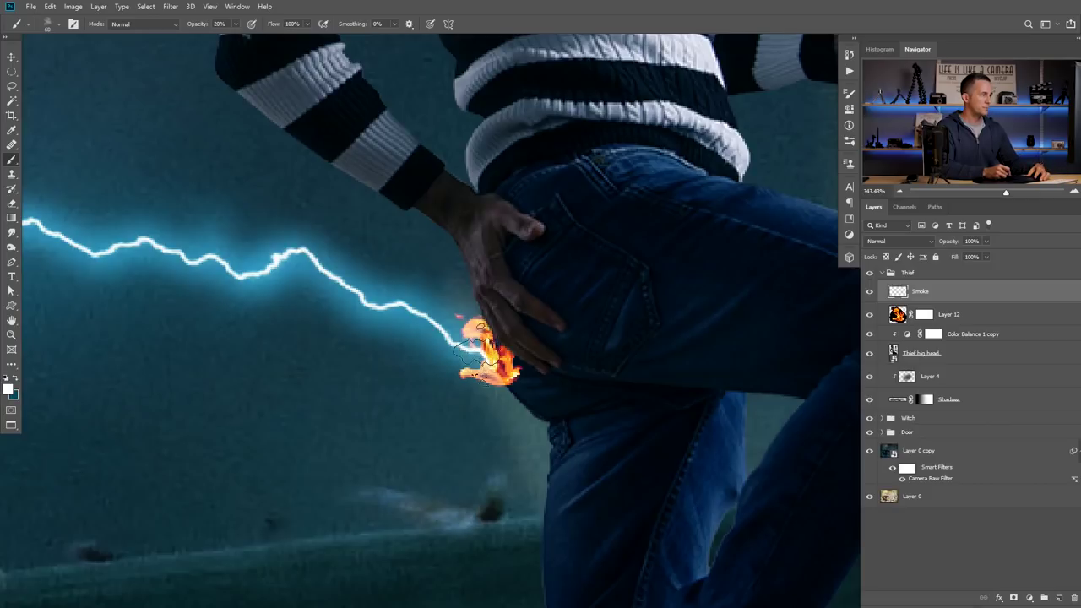
- Paint faint white smoke around the flame with the cloud brush, enlarging it between strokes, and undo the last stroke
drag(477, 346, 474, 365)
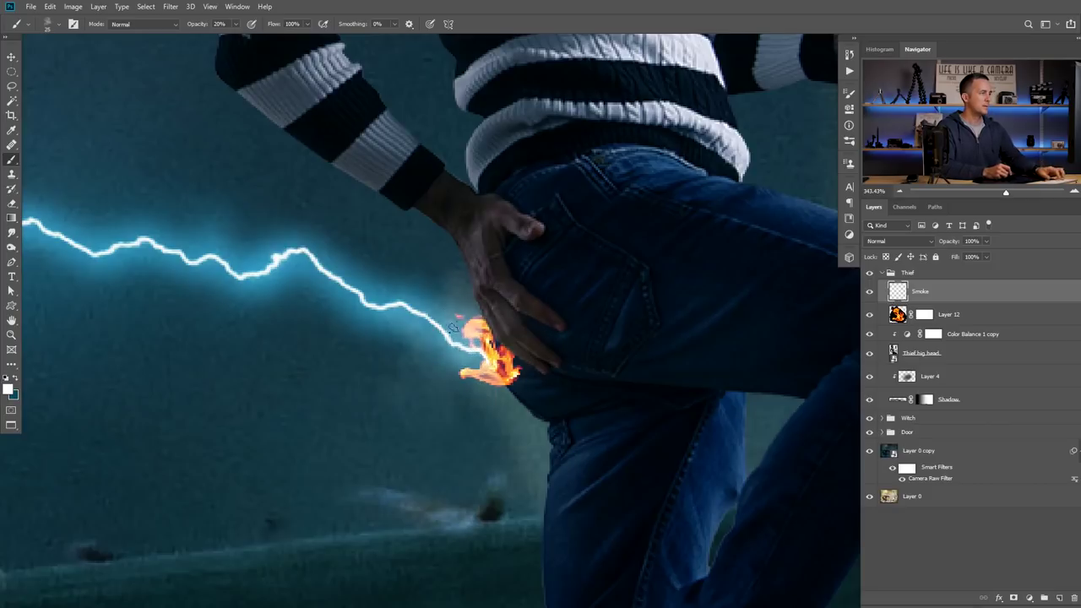
scroll(460, 342, down, 4)
key(bracketright)
key(bracketright)
key(bracketright)
key(bracketright)
key(bracketright)
key(bracketright)
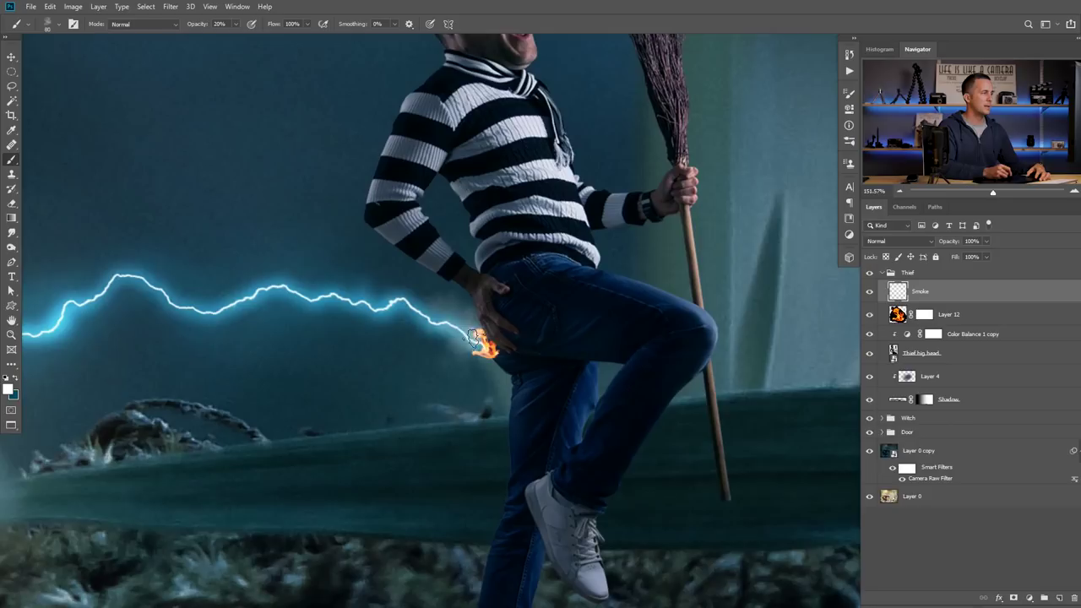
click(446, 322)
drag(471, 335, 498, 348)
key(ctrl+z)
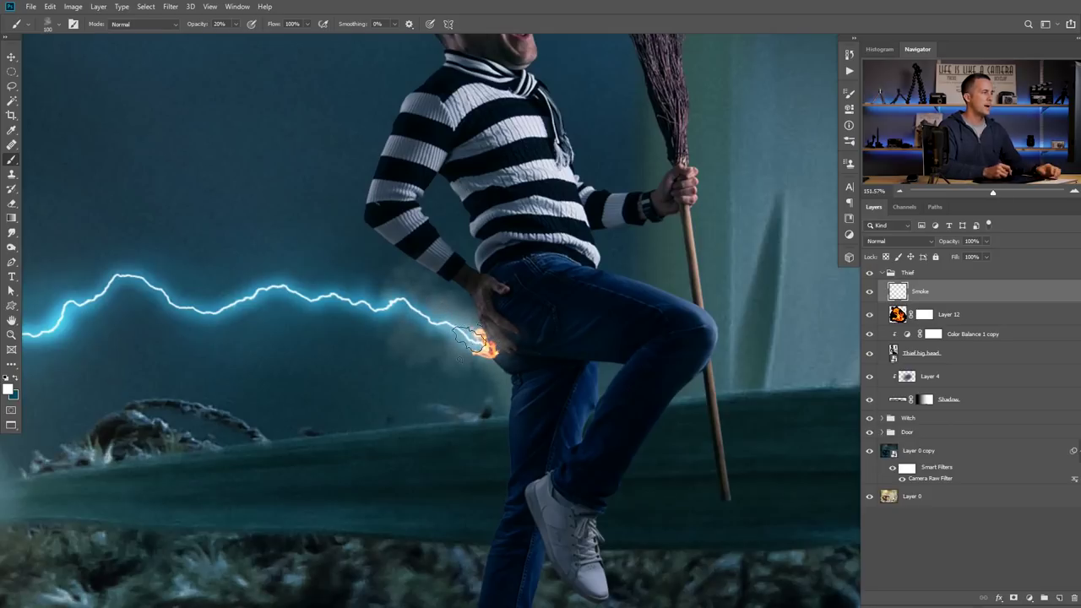
- Set the foreground color to near-black and paint dark smoke over the end of the lightning by the flame
click(17, 379)
click(9, 388)
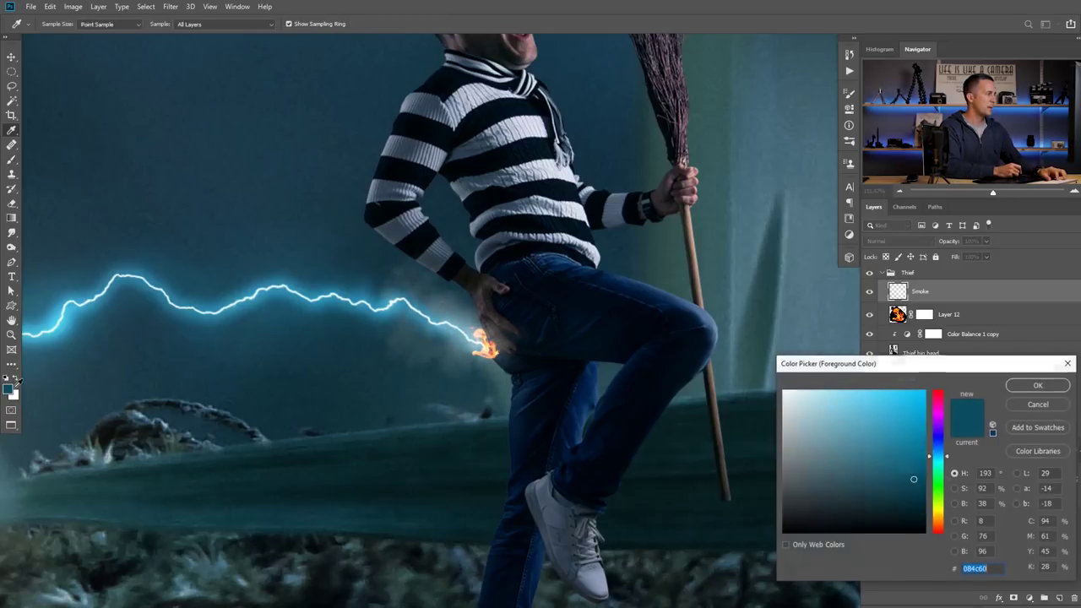
click(786, 527)
click(1016, 388)
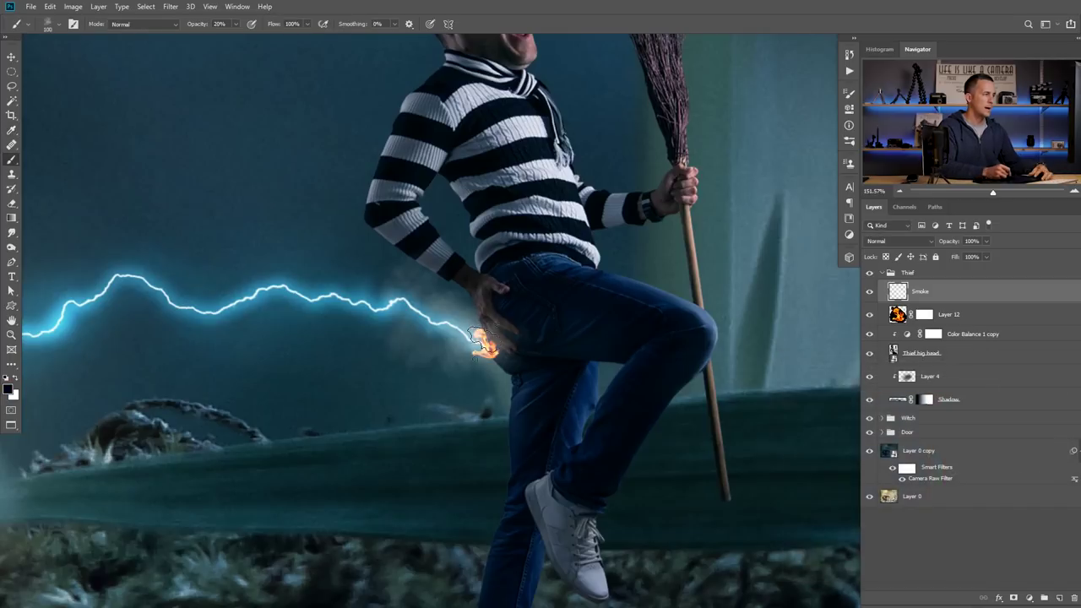
mouse_move(469, 346)
mouse_down()
mouse_move(449, 342)
mouse_move(457, 336)
mouse_up()
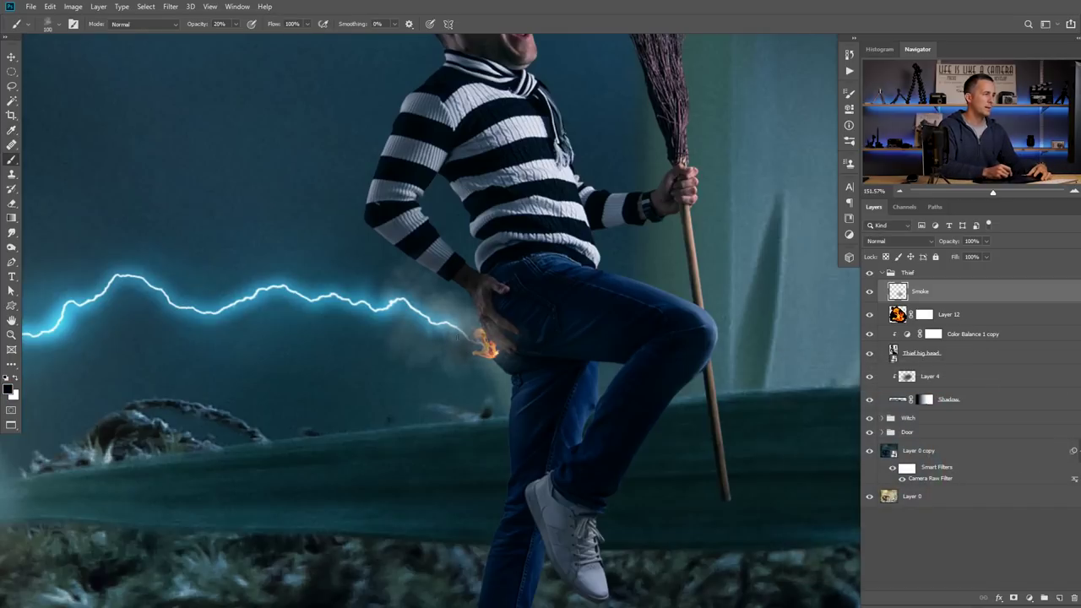
- Move the Smoke layer below the flame layer and build up dark and white smoke around the lightning's end
key(ctrl+bracketleft)
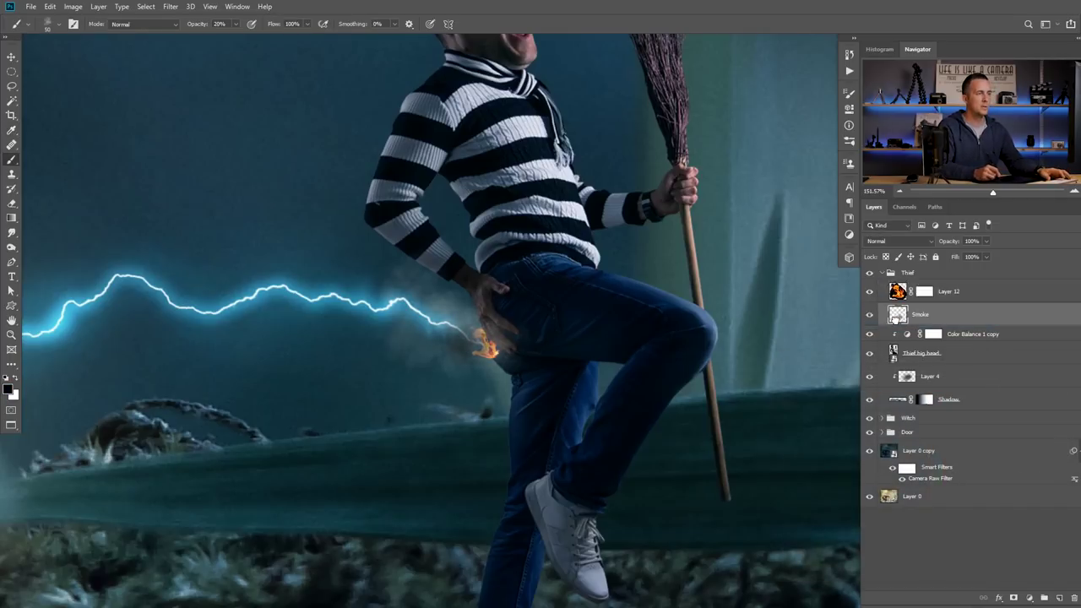
mouse_move(463, 352)
mouse_down()
mouse_move(442, 335)
mouse_move(453, 313)
mouse_move(424, 306)
mouse_move(430, 318)
mouse_up()
key(x)
click(443, 341)
key(bracketright)
click(422, 332)
key(ctrl+0)
drag(445, 367, 471, 355)
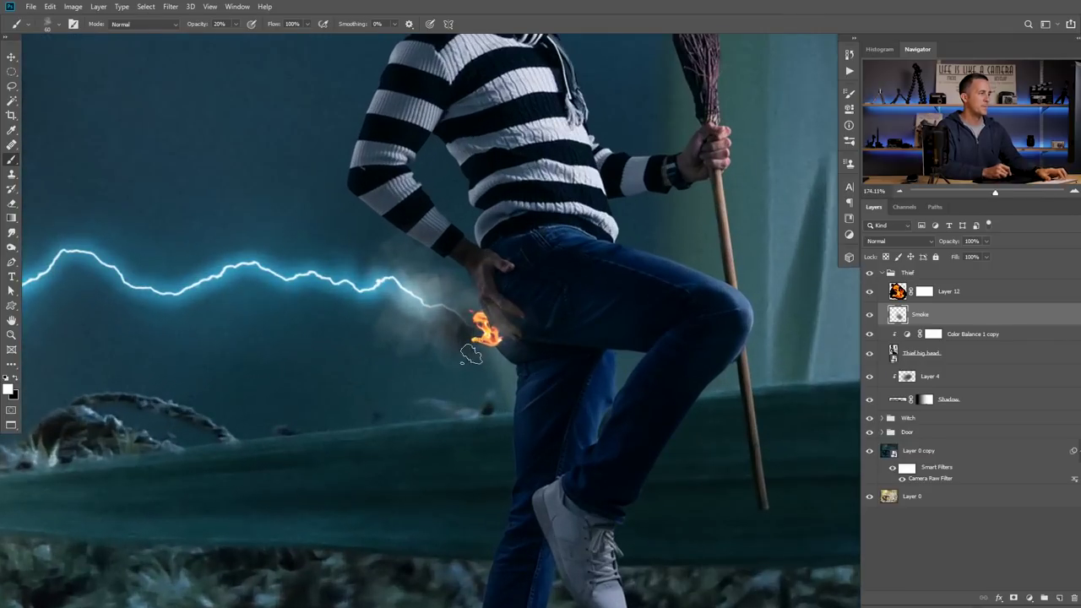
key(x)
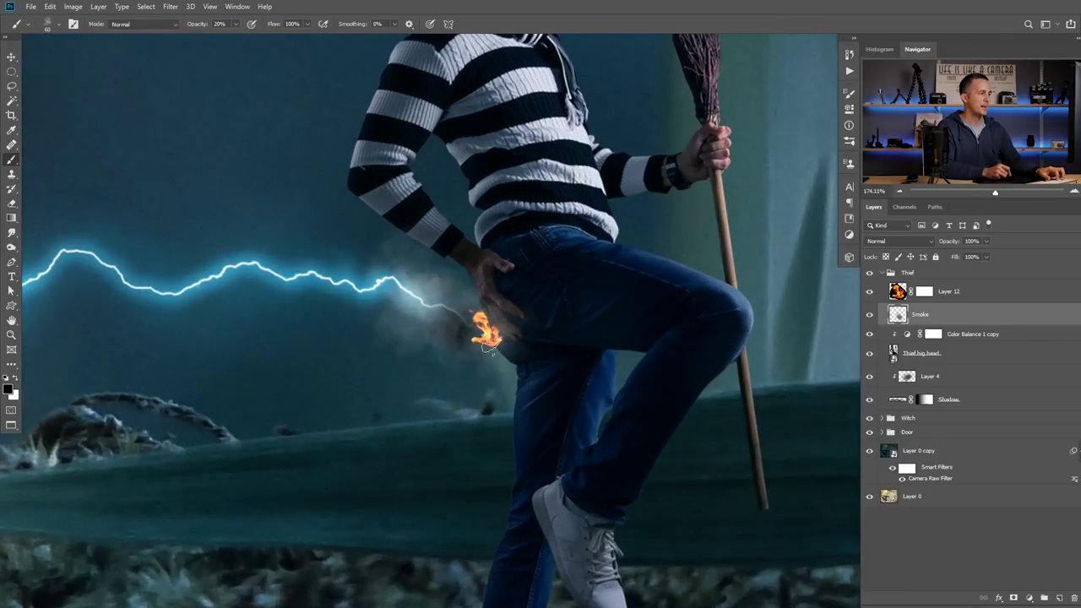
key(x)
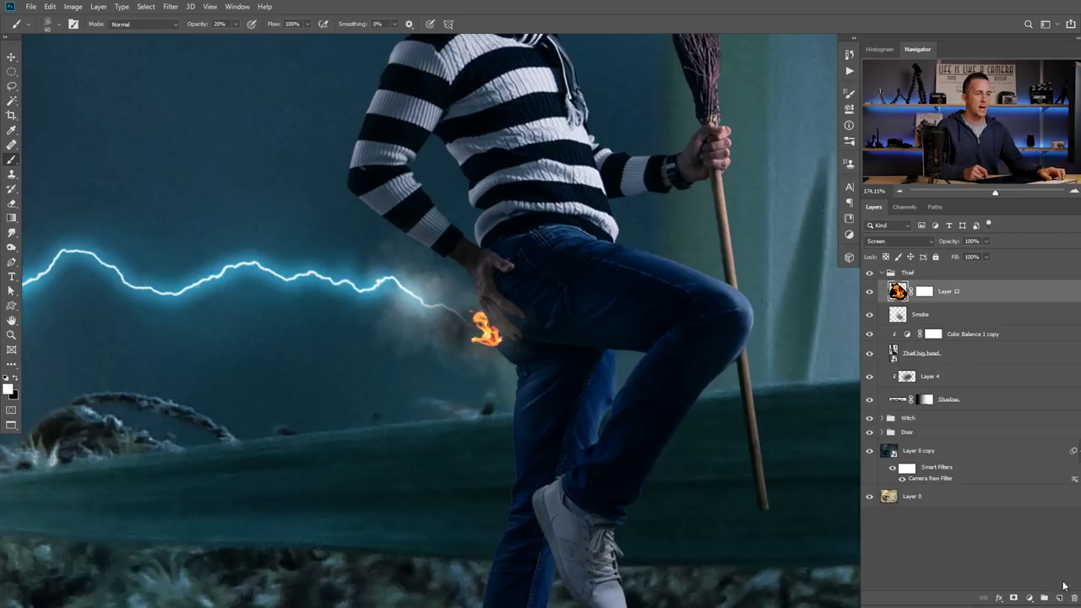
- Add a new layer above the flame layer and name it Smoke 2
click(1059, 598)
double_click(919, 291)
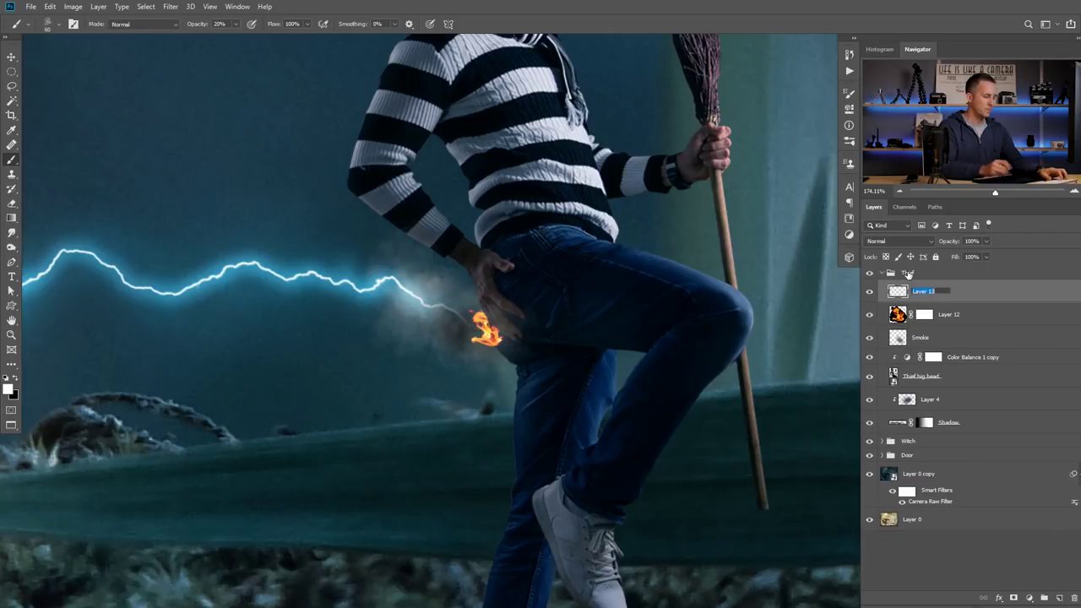
text(Smoke 2)
key(Return)
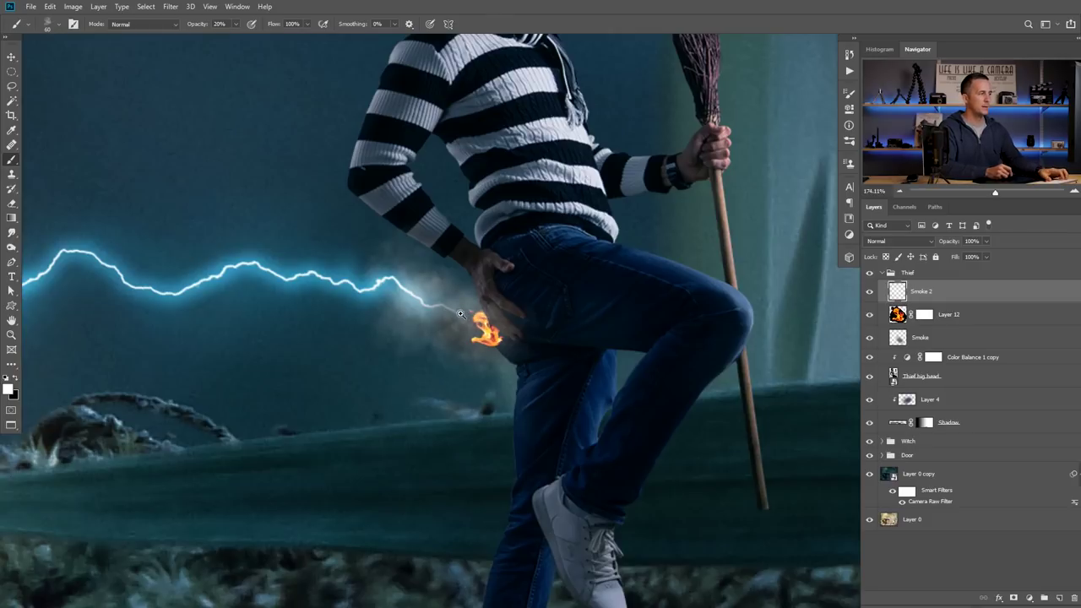
- Add a new layer above Smoke 2, name it Light, and set its blend mode to Linear Dodge (Add)
scroll(463, 321, down, 3)
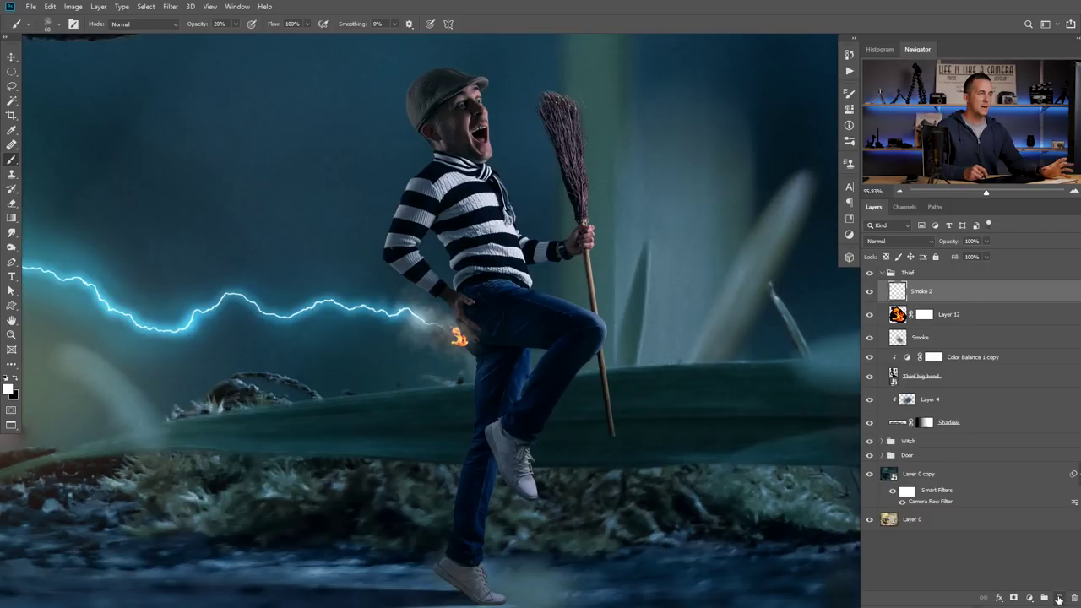
click(1058, 598)
double_click(920, 291)
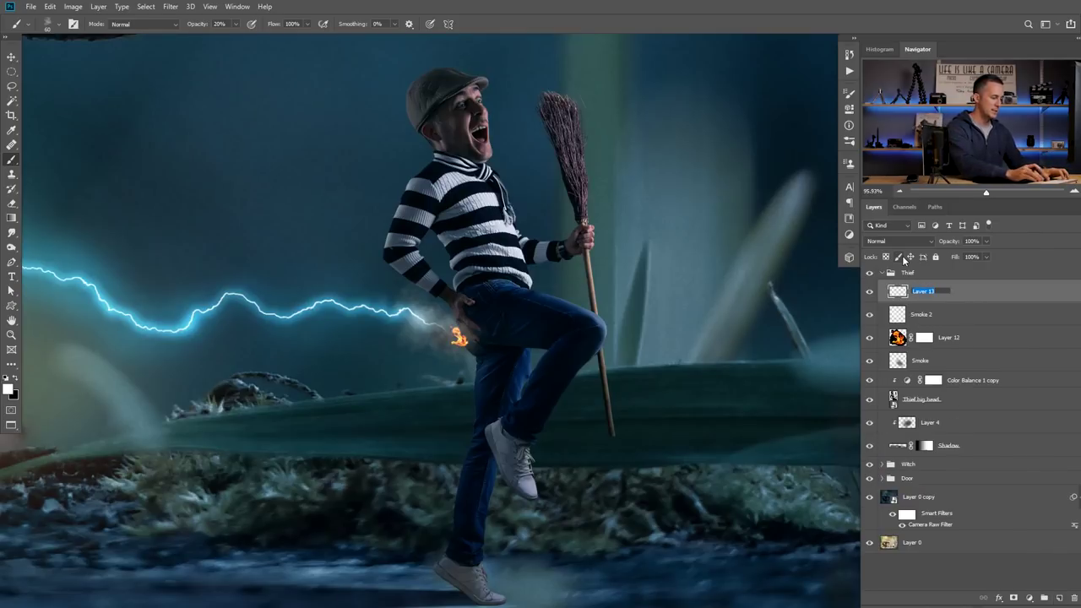
text(Light)
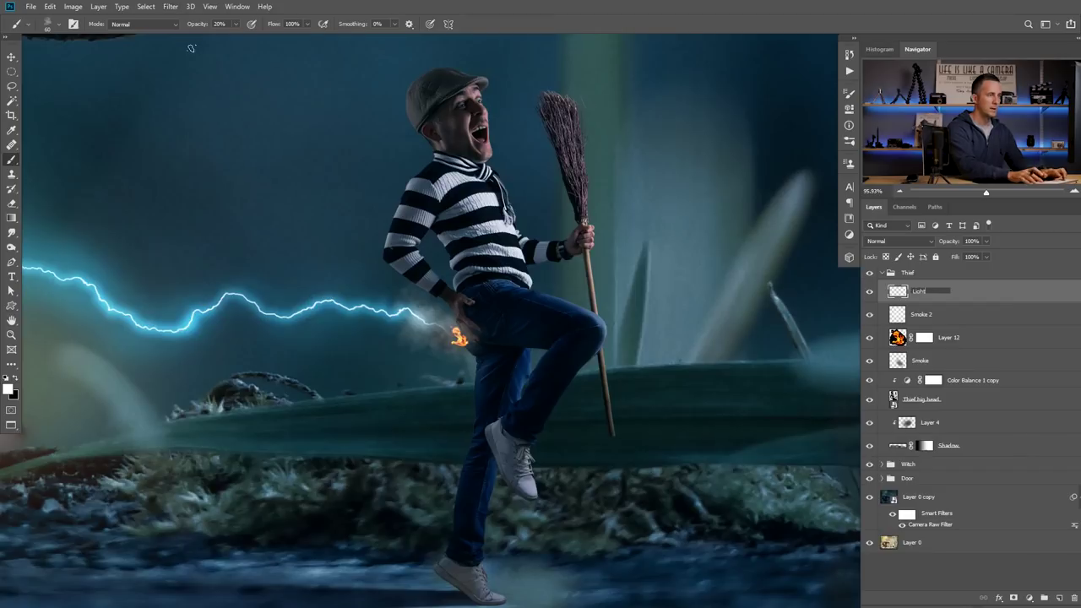
click(899, 241)
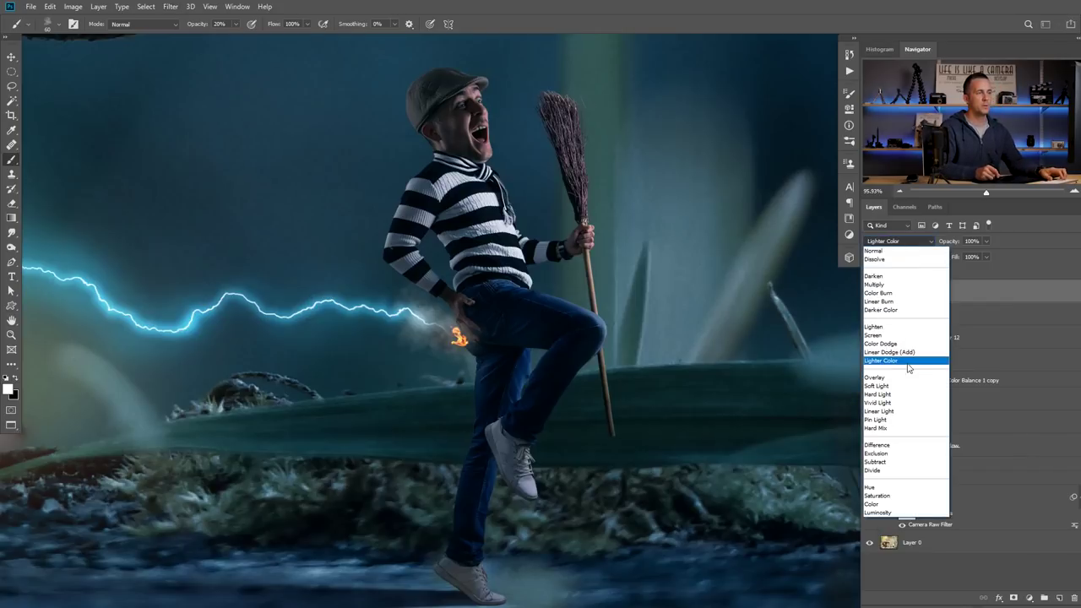
click(867, 361)
- Set the foreground color to the dark orange-brown 5a3100 for the fire's light
scroll(512, 351, up, 5)
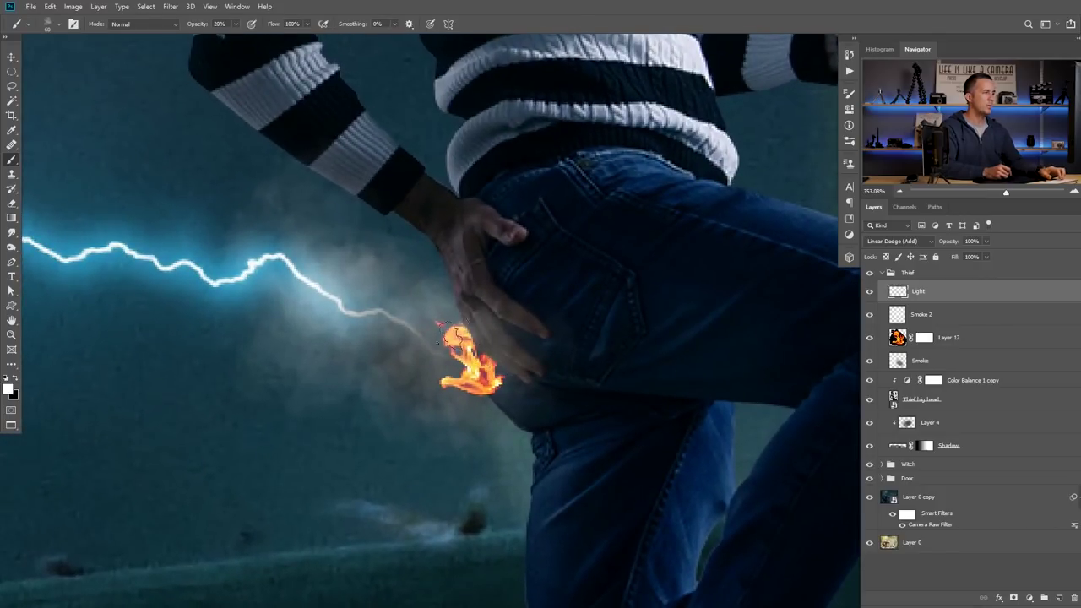
click(9, 390)
click(938, 522)
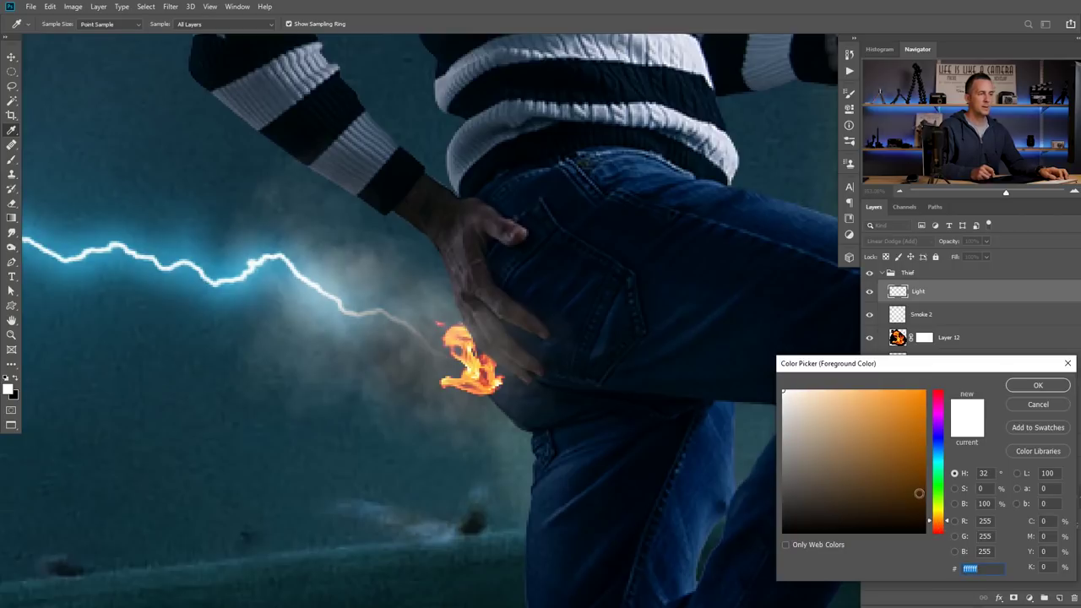
click(919, 486)
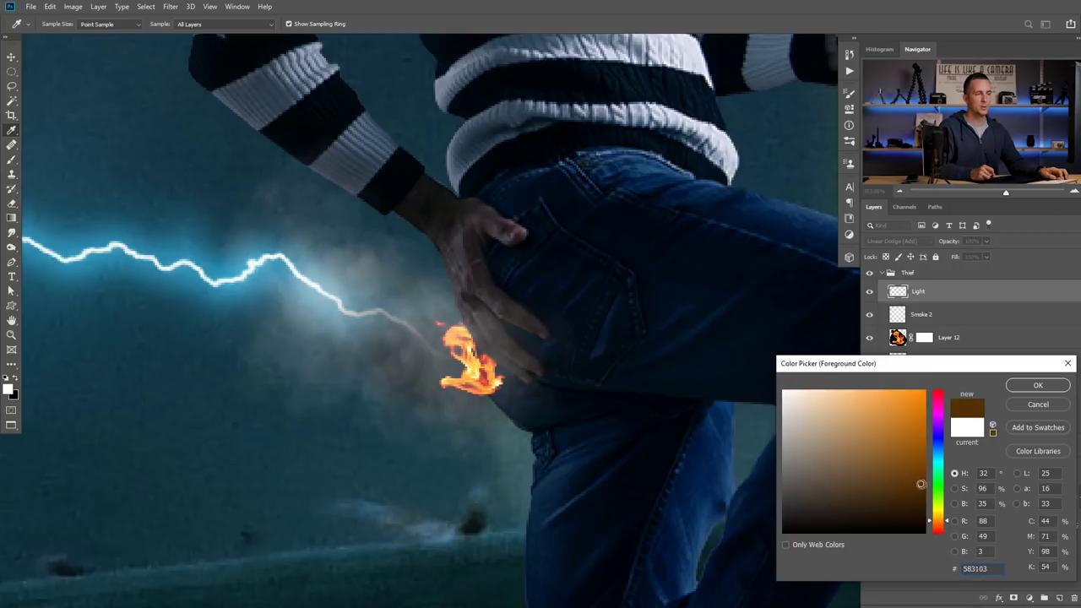
click(1038, 385)
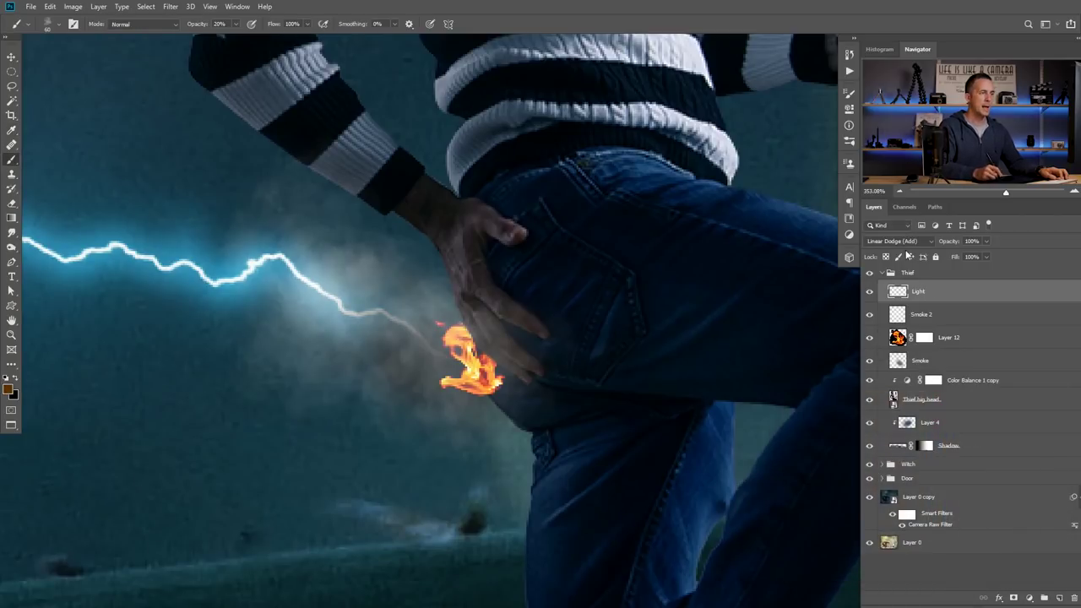
- Paint faint orange light over the thief's fingers on the Light layer, using a smaller brush
drag(474, 315, 475, 328)
key(bracketleft)
key(bracketleft)
key(bracketleft)
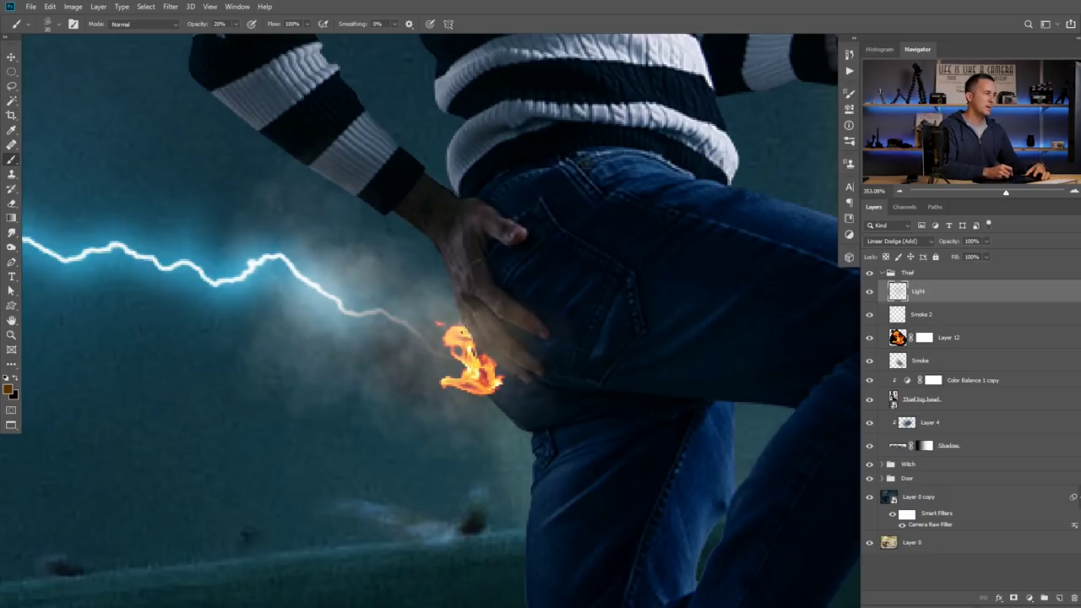
- Shift the foreground color to a redder orange-brown and paint light along the outer edge of the thief's hand and wrist
click(9, 389)
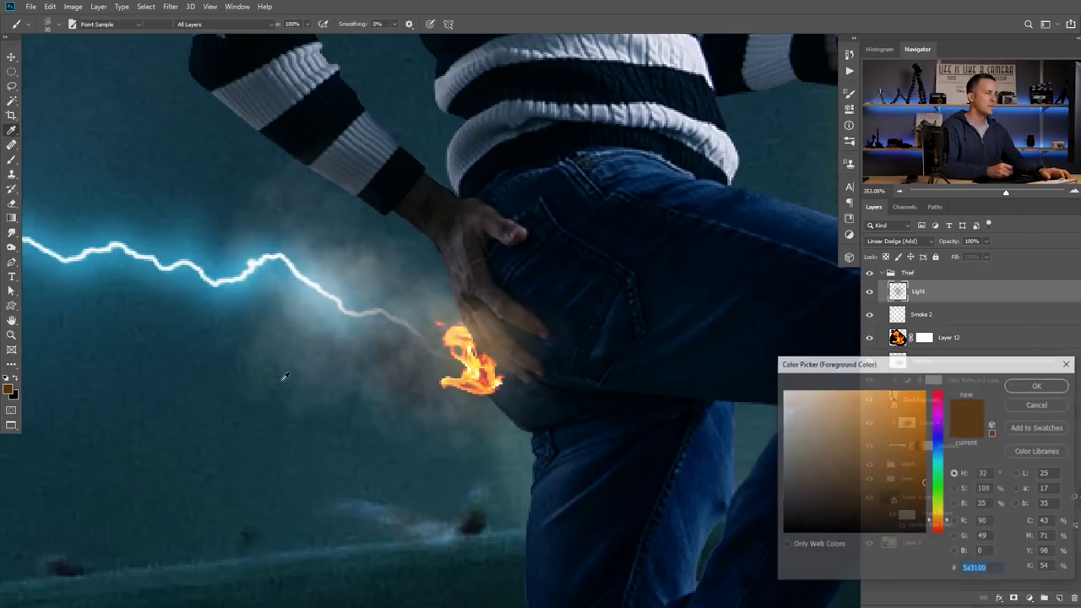
click(937, 526)
click(1024, 385)
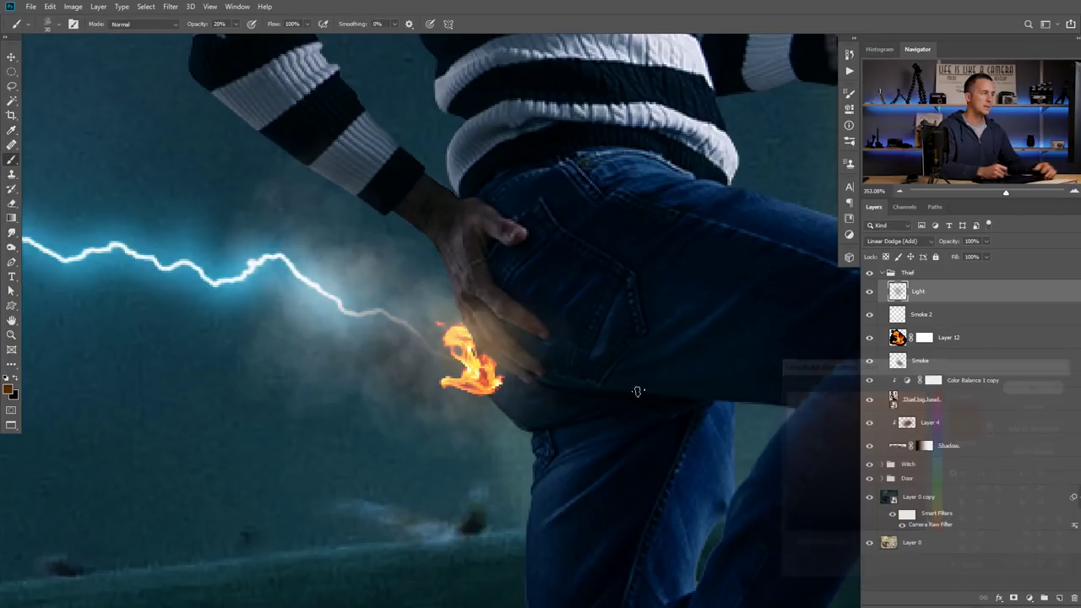
click(453, 276)
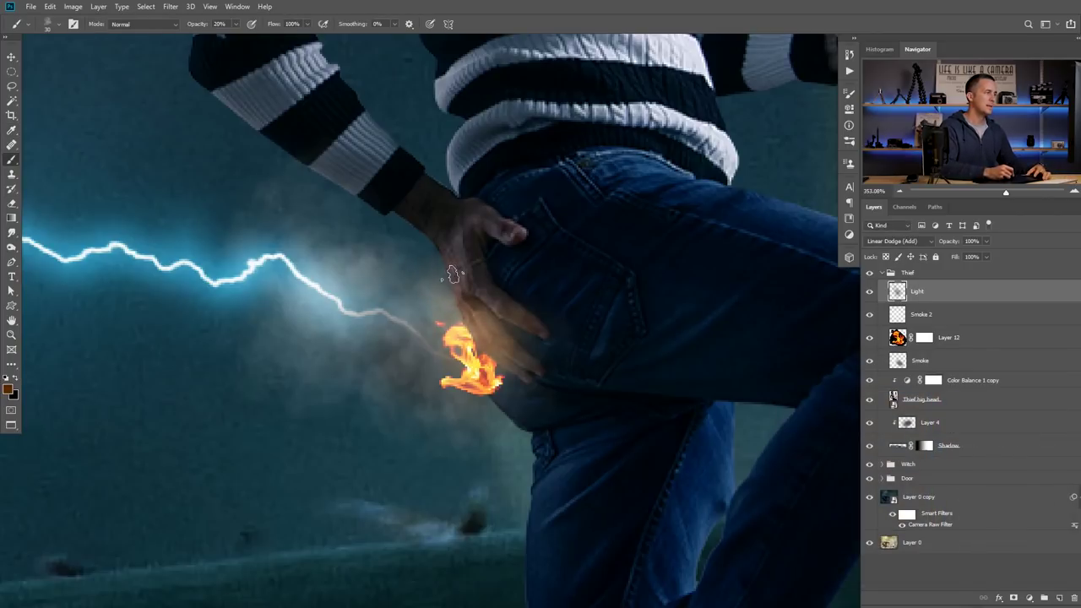
click(439, 258)
click(424, 240)
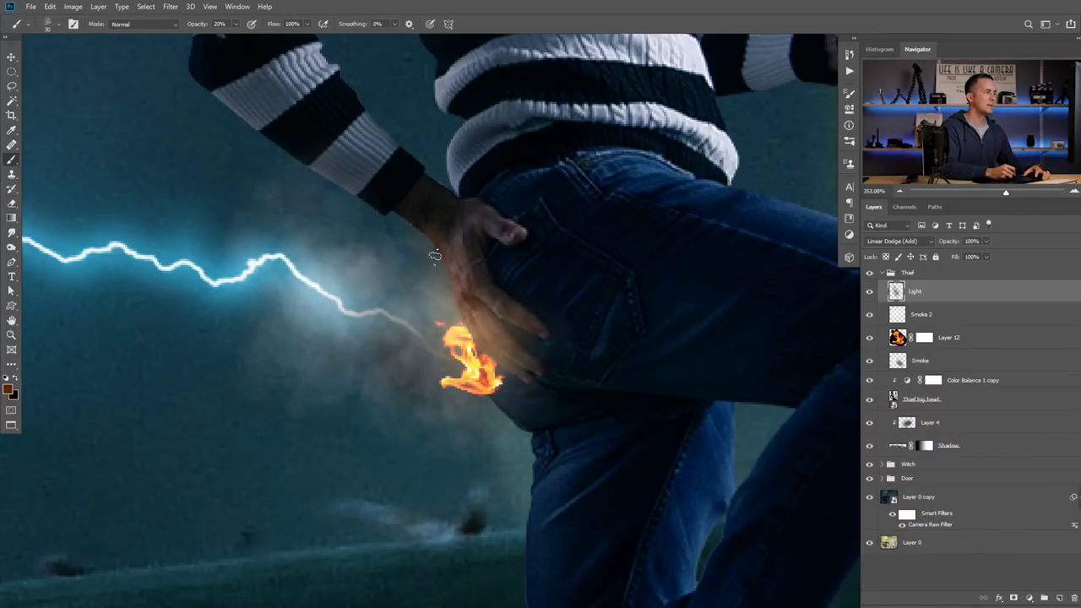
- Switch to a small Soft Round brush and paint an orange glow along the thief's forearm and sleeve edge
right_click(434, 255)
click(526, 296)
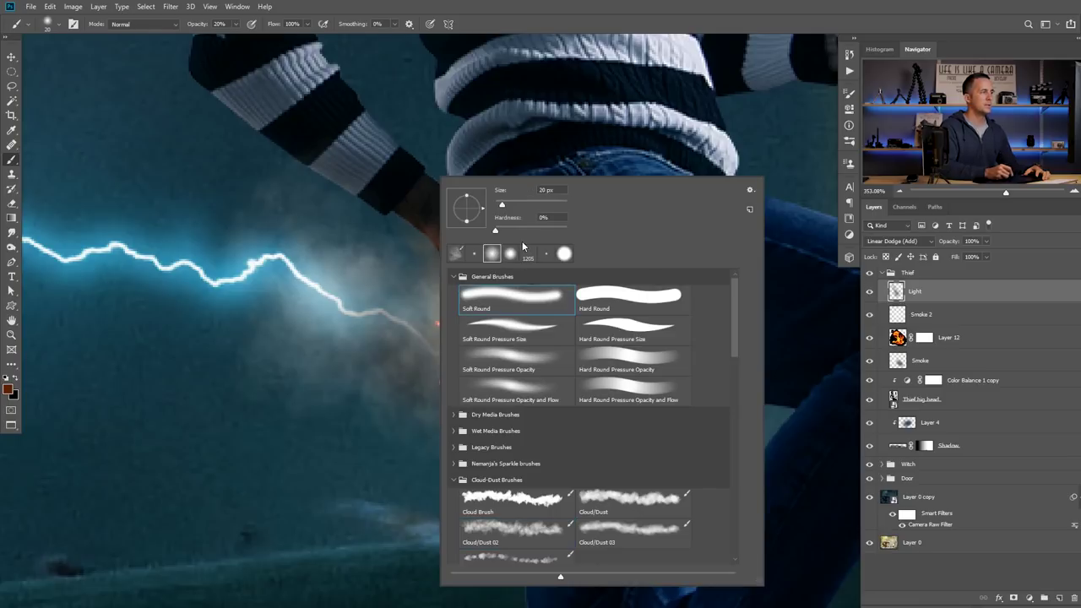
click(379, 265)
key([)
mouse_move(404, 223)
mouse_down()
mouse_move(439, 268)
mouse_move(410, 226)
mouse_move(410, 236)
mouse_move(399, 220)
mouse_move(441, 262)
mouse_move(303, 167)
mouse_move(396, 242)
mouse_move(405, 236)
mouse_move(292, 160)
mouse_move(399, 233)
mouse_up()
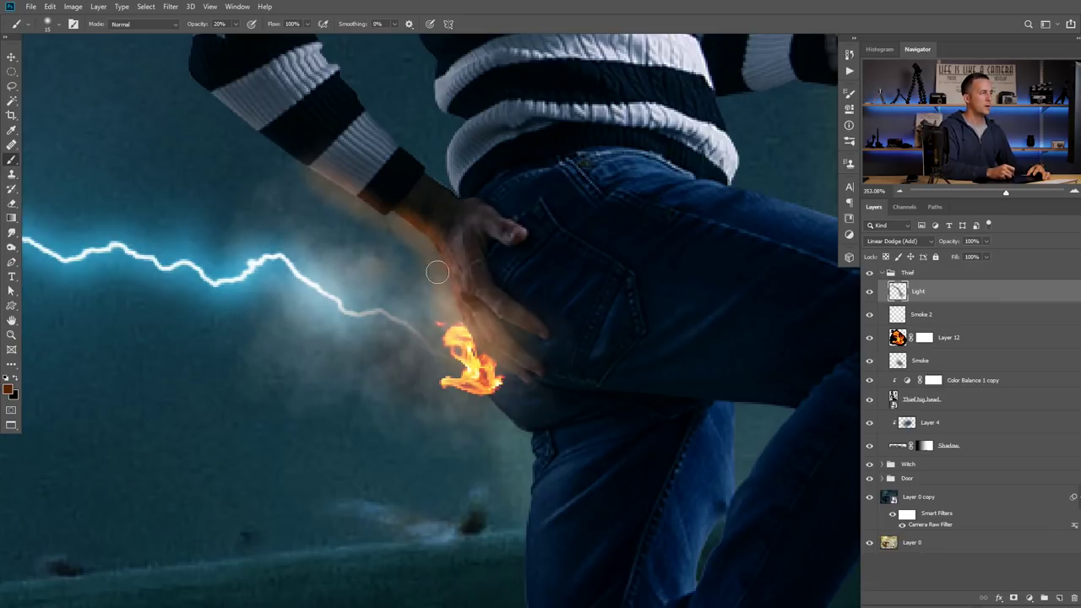
- Broaden the orange glow around the hand and hip with a larger brush, and reduce the brush for details near the flame
key(bracketright)
key(bracketright)
key(bracketright)
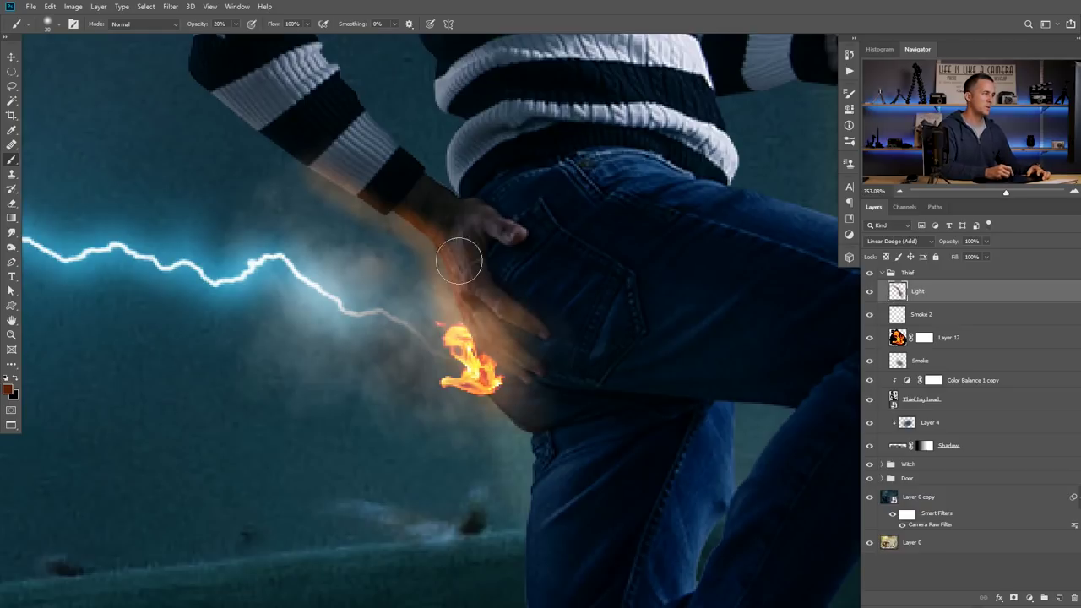
key(bracketleft)
key(bracketleft)
key(bracketleft)
key(bracketleft)
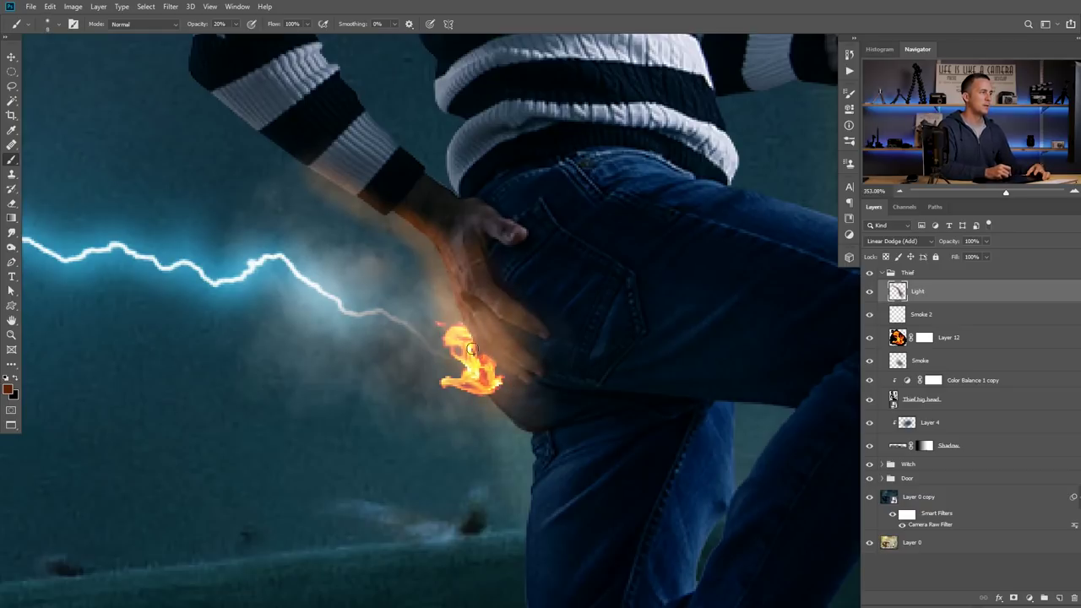
- Soften the glow on the thief's fingers using the Eraser with a softer round tip at 20% opacity
key(e)
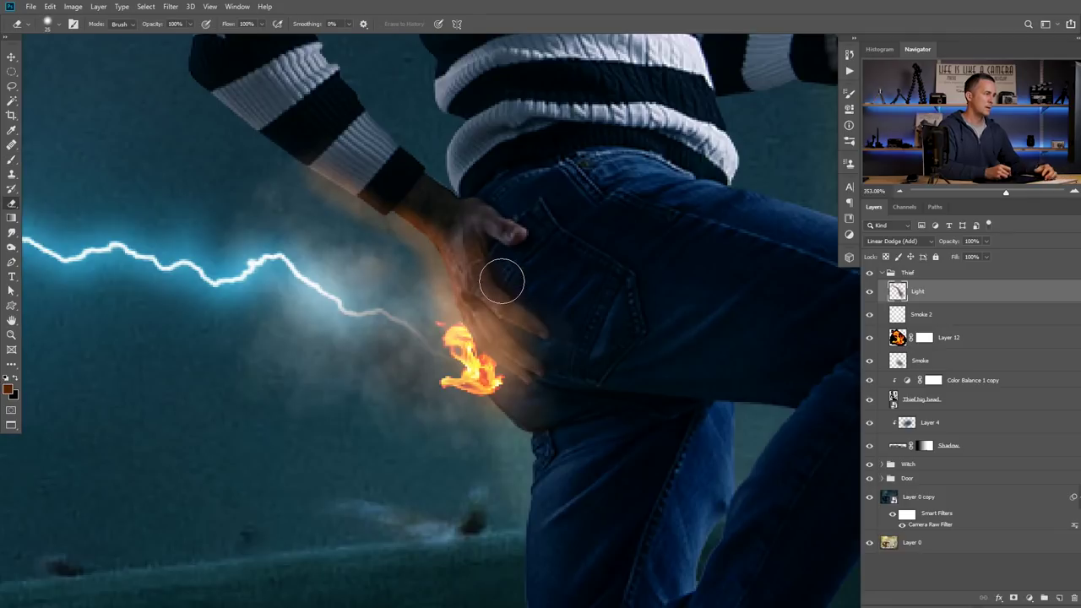
right_click(532, 325)
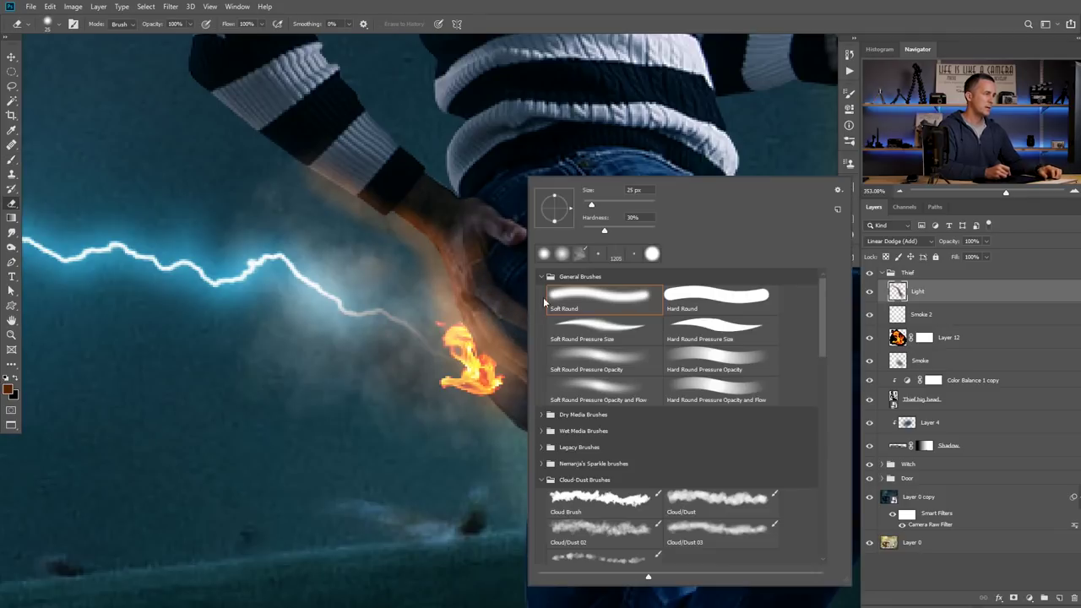
drag(602, 232, 581, 232)
key(Return)
key(2)
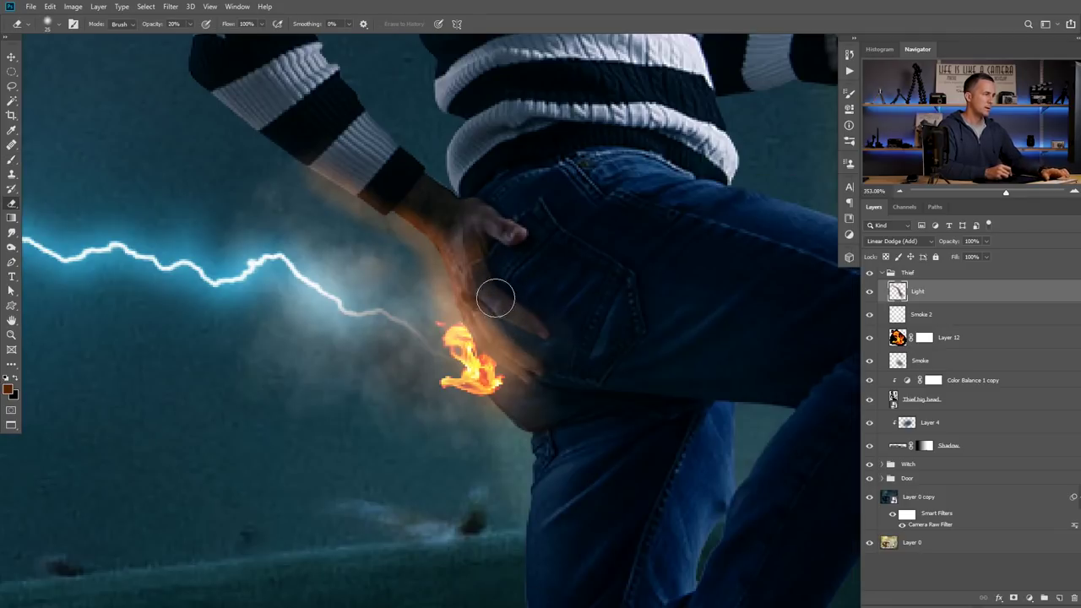
- Return to the Brush tool, move the Light layer below Smoke, and clip it to the thief
key(b)
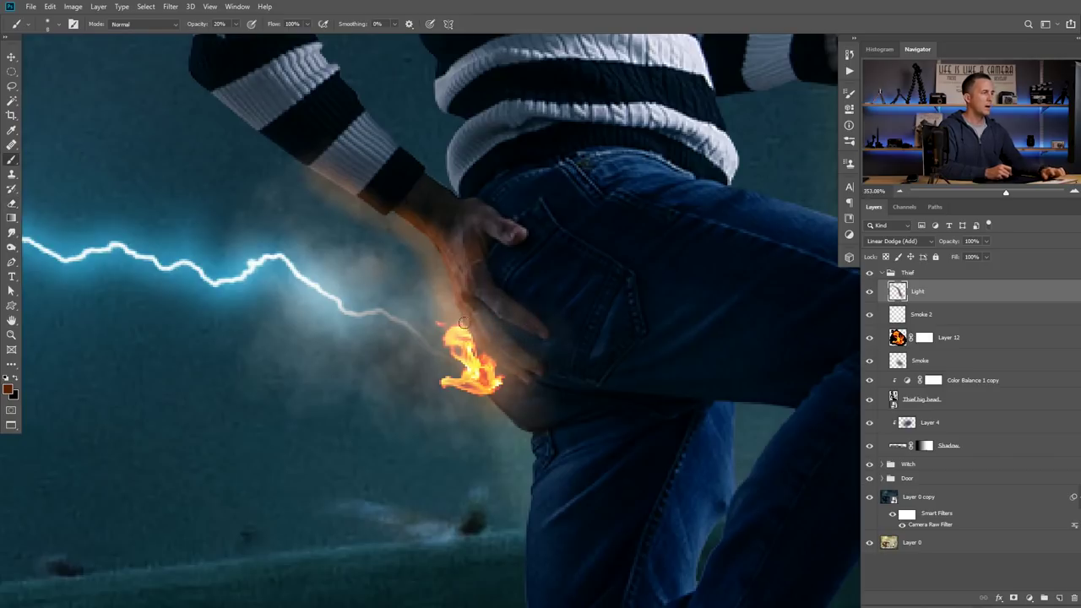
drag(899, 293, 908, 370)
alt+click(909, 369)
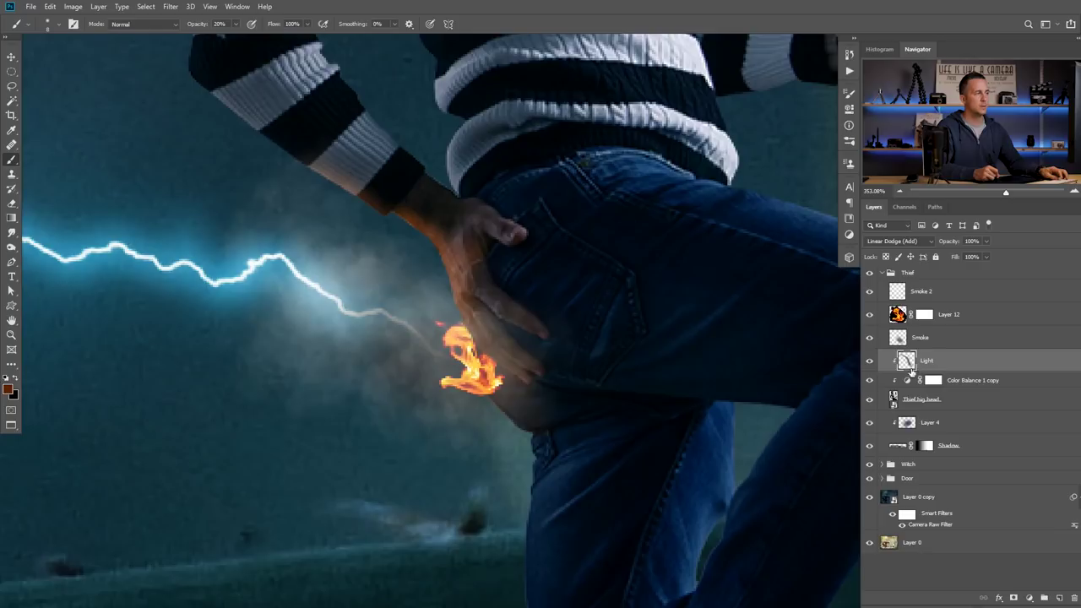
- Compare the thief with and without the Light layer and check the glow in the full composite
click(869, 361)
click(869, 360)
drag(591, 359, 632, 392)
scroll(612, 373, down, 2)
scroll(624, 380, up, 4)
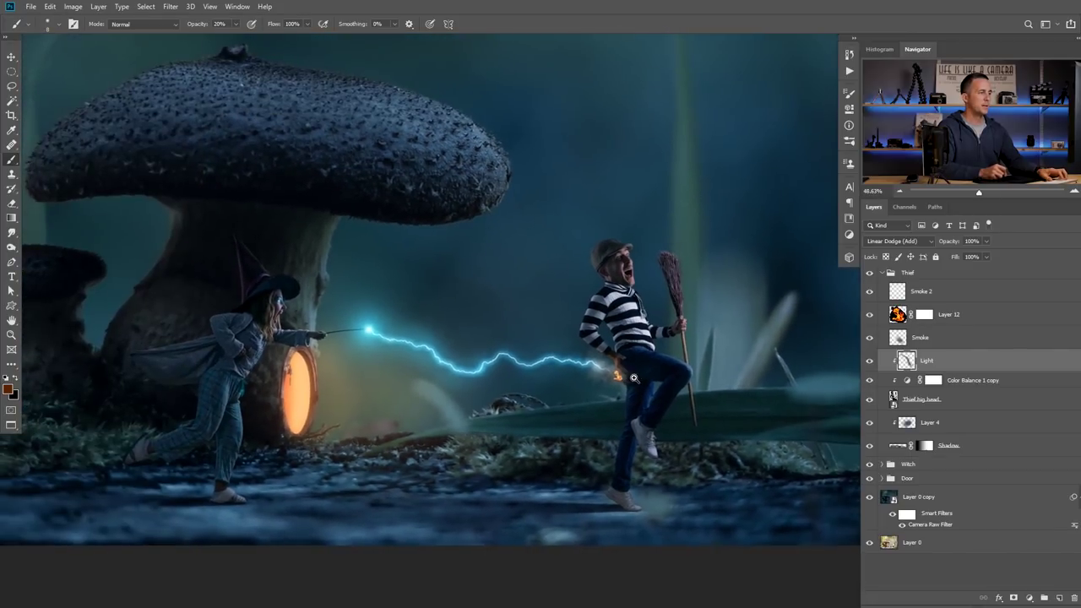
- Enlarge the brush to 30 px and paint more orange glow on the thief's hip just below the flame
scroll(604, 373, up, 7)
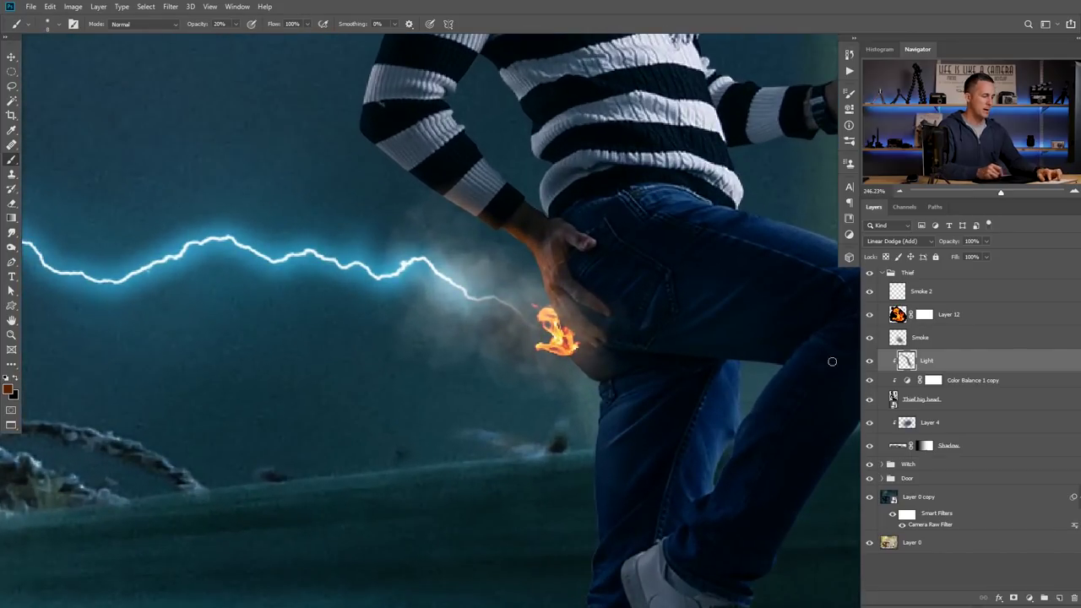
key(bracketright)
key(bracketright)
mouse_move(581, 365)
mouse_down()
mouse_move(594, 440)
mouse_move(593, 423)
mouse_move(585, 486)
mouse_move(594, 416)
mouse_move(577, 364)
mouse_move(587, 410)
mouse_move(564, 361)
mouse_up()
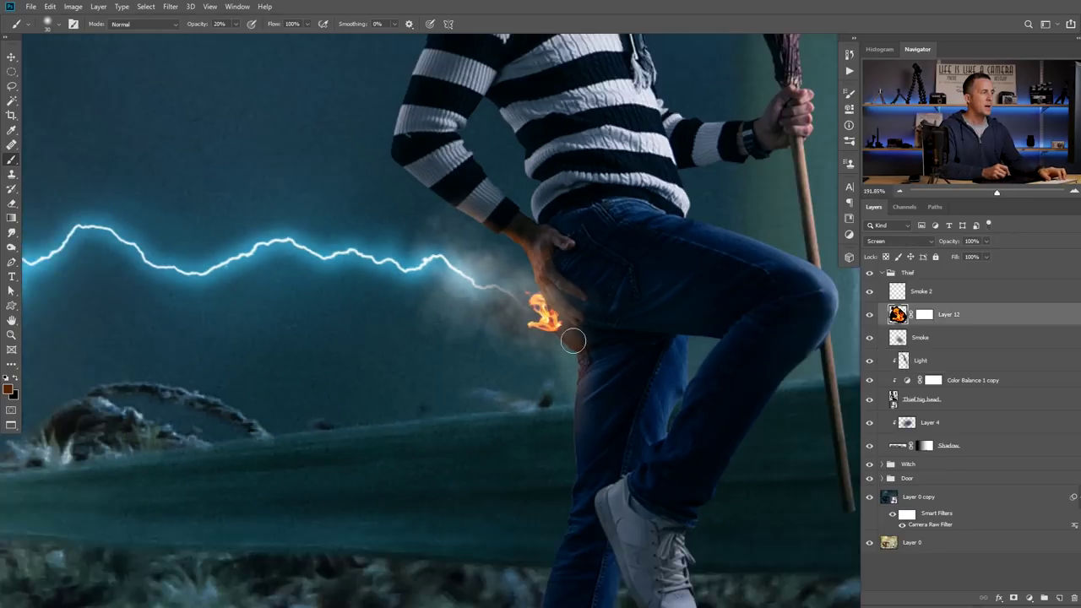
- Soften the flame on Layer 12 with a Gaussian Blur of 0.4 pixels radius
drag(535, 317, 559, 321)
scroll(558, 322, up, 1)
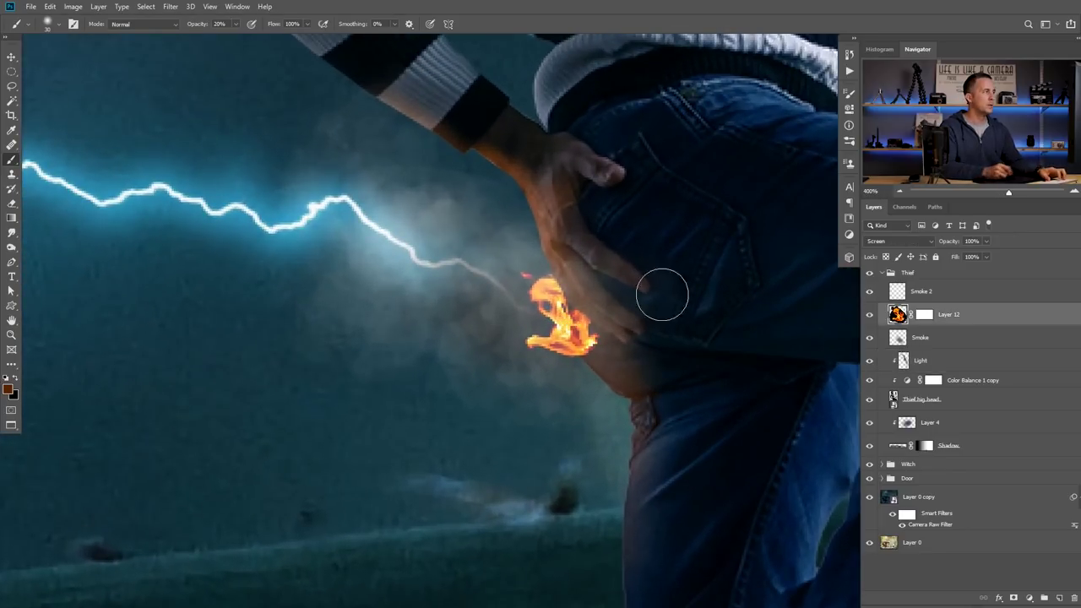
click(172, 8)
mouse_move(213, 135)
click(337, 177)
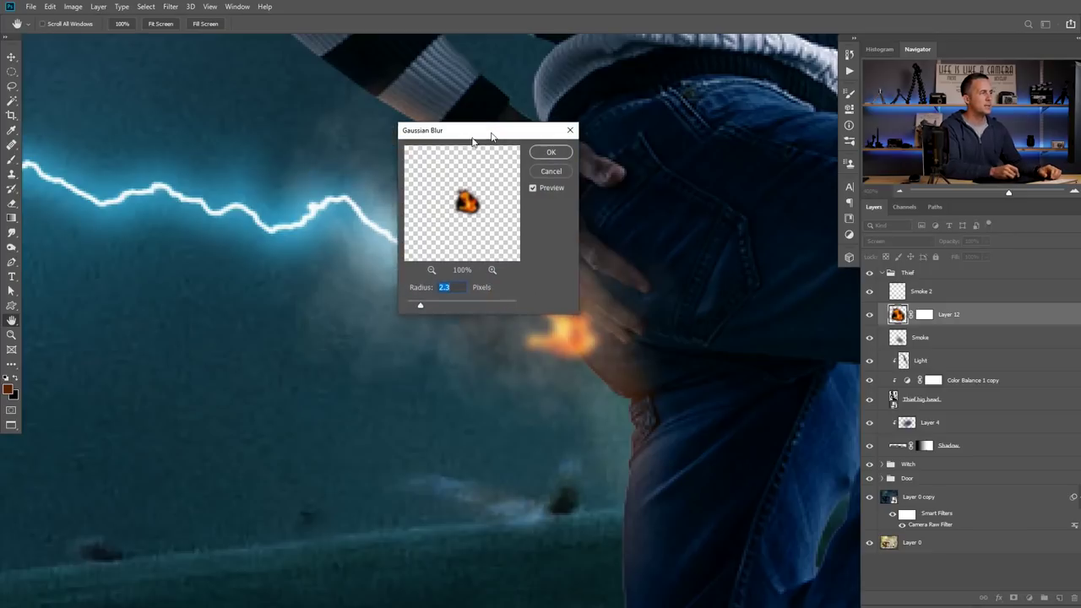
drag(318, 332, 315, 331)
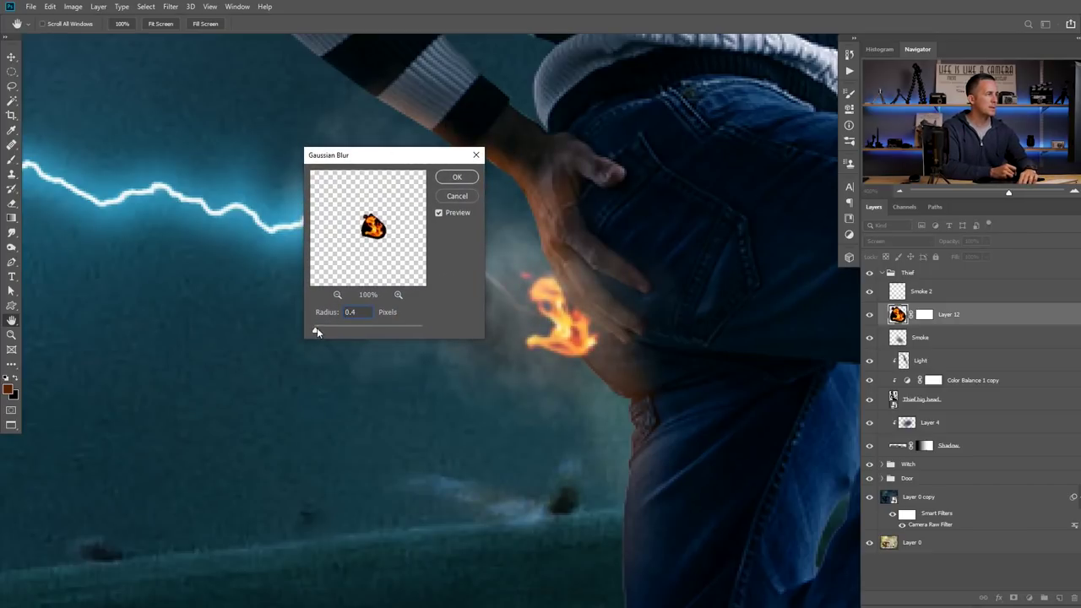
click(457, 177)
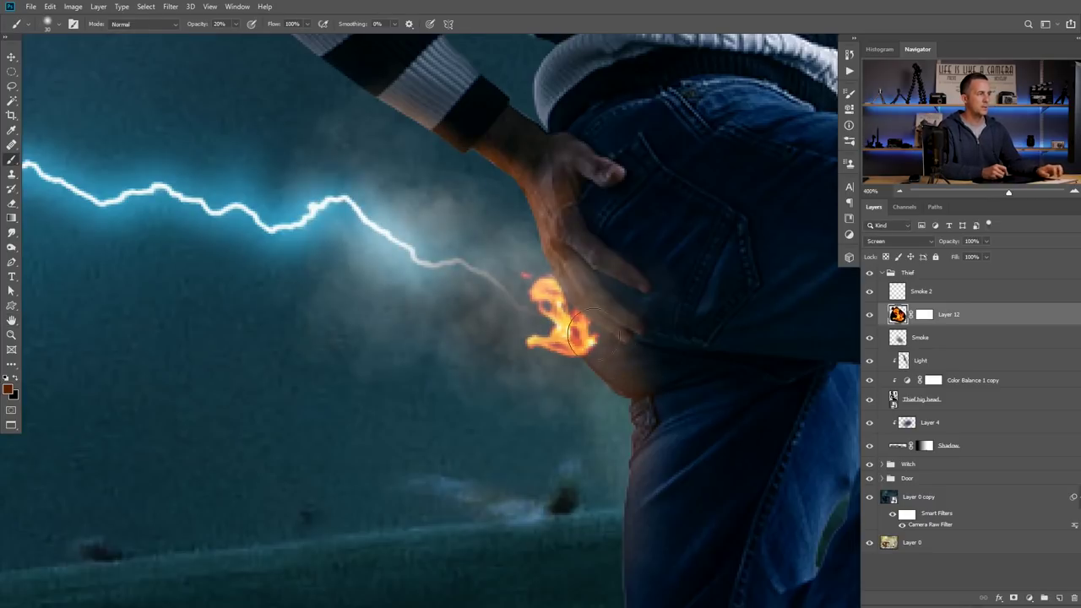
- Warp the flame so its lower part bends toward the thief's hand and hip
key(v)
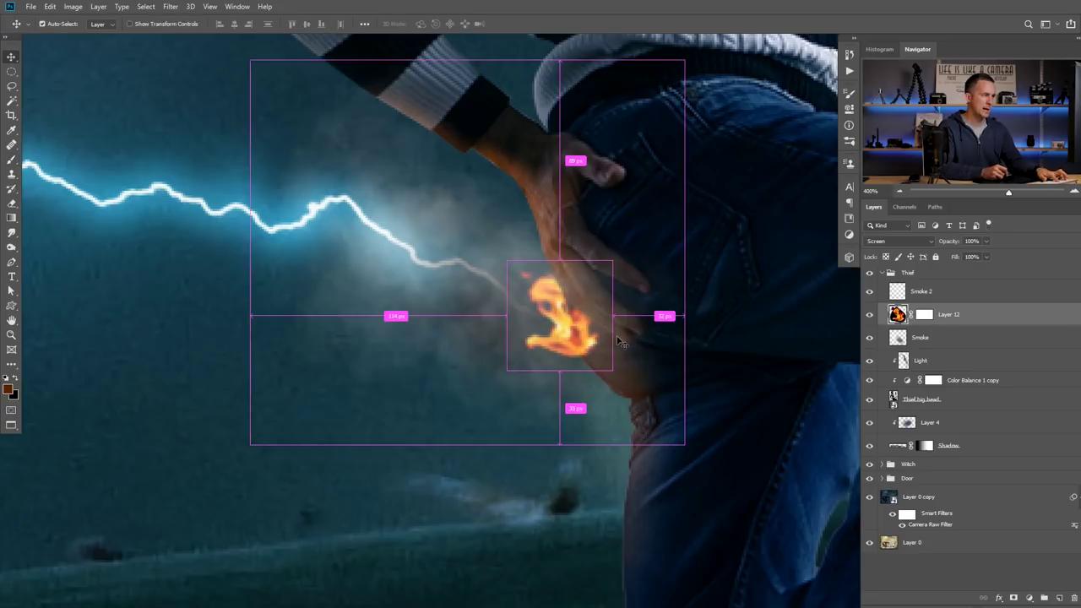
key(ctrl+t)
right_click(593, 330)
click(623, 404)
drag(582, 329, 609, 333)
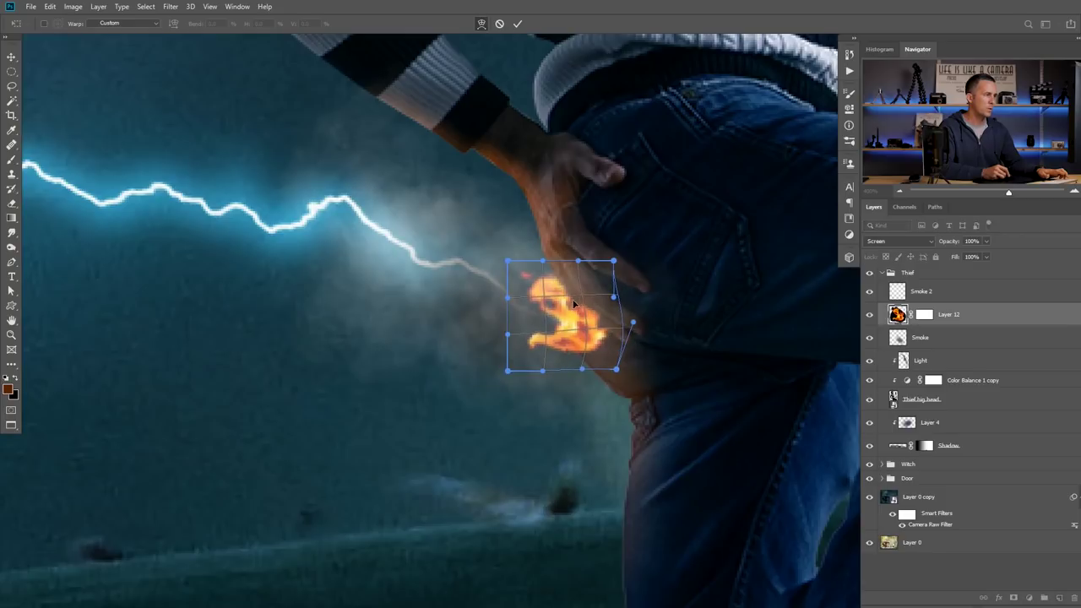
drag(577, 301, 577, 299)
key(Return)
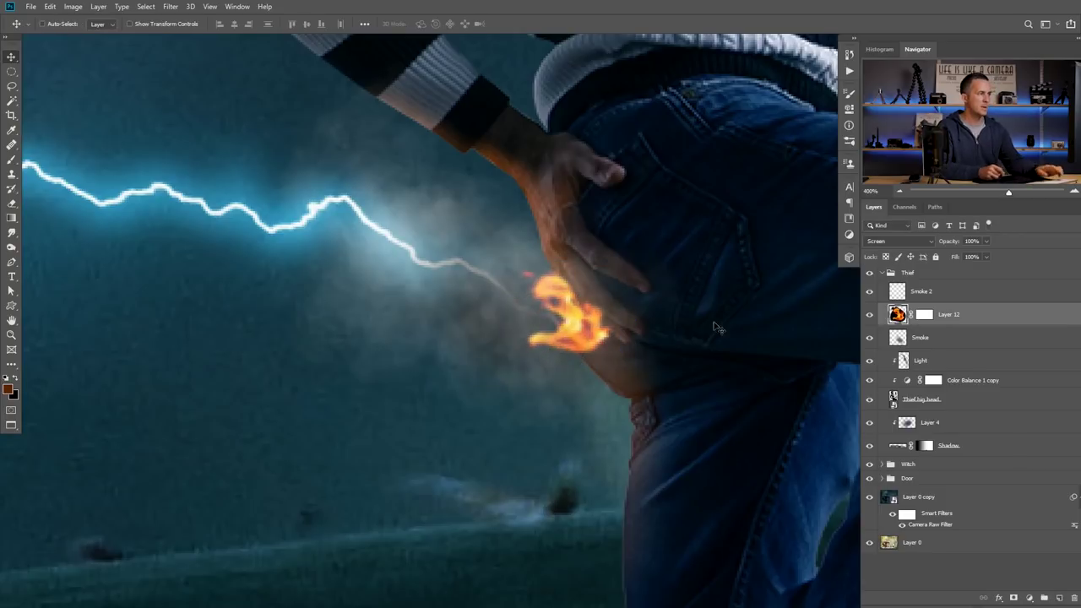
- Mask the flame's edge beside the thief's fingers on Layer 12 with a small black brush at 30% opacity
click(924, 314)
key(b)
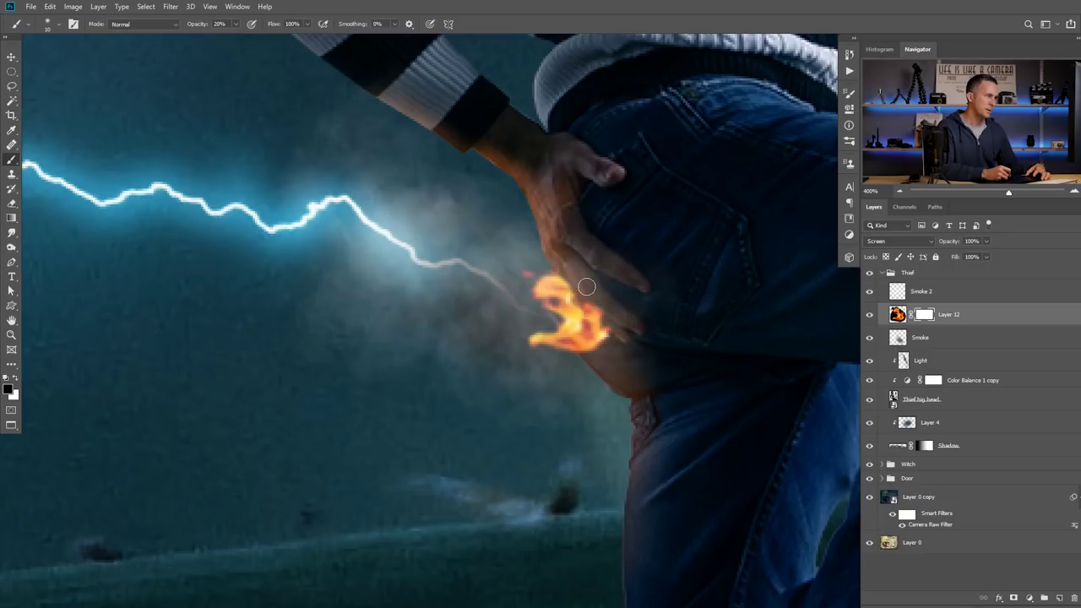
key(0)
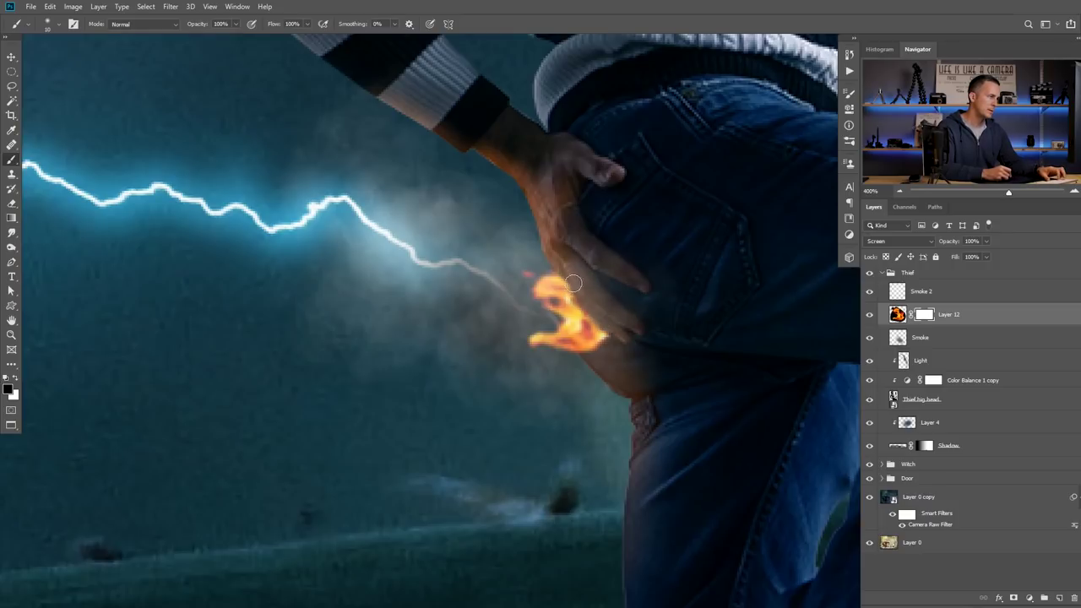
key(3)
mouse_move(610, 324)
mouse_down()
mouse_move(585, 314)
mouse_move(607, 339)
mouse_up()
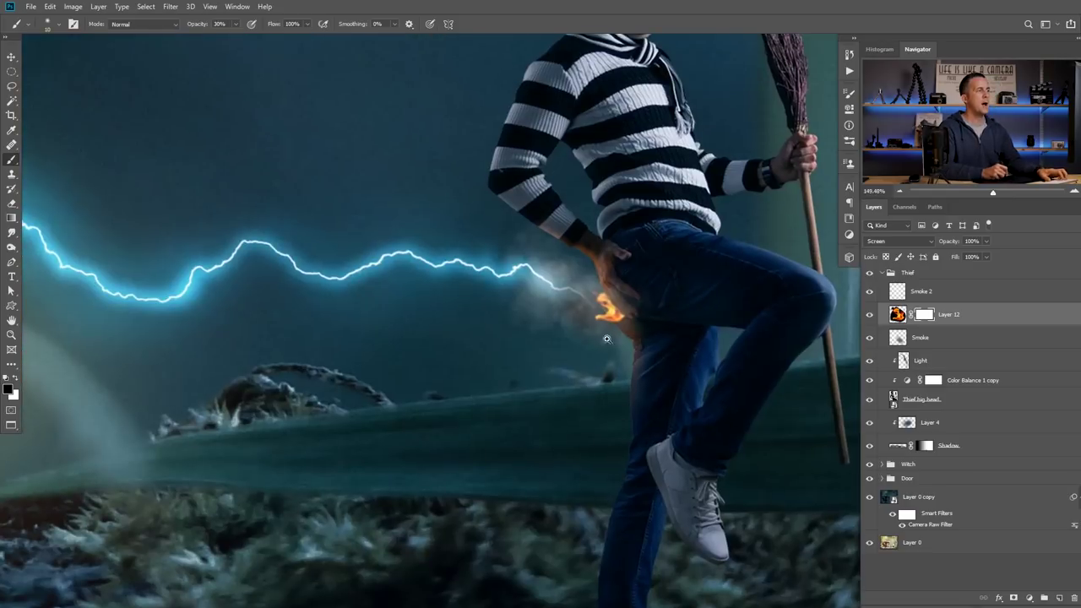
scroll(606, 339, up, 2)
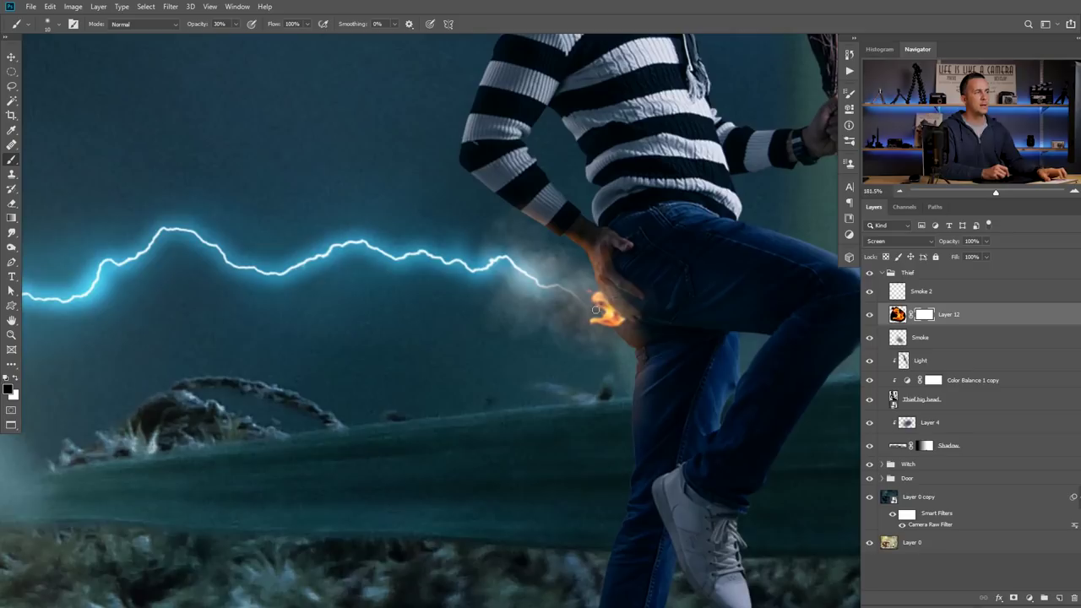
scroll(615, 306, up, 1)
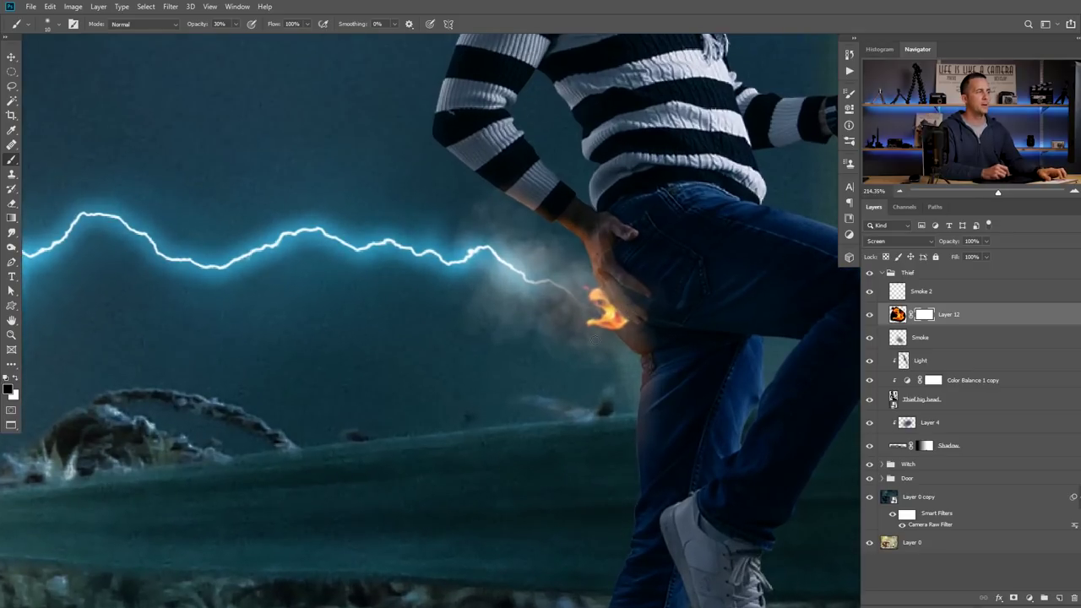
- Add a new layer above the flame and choose the Nemanja's Particles 01 brush
click(1059, 597)
right_click(572, 340)
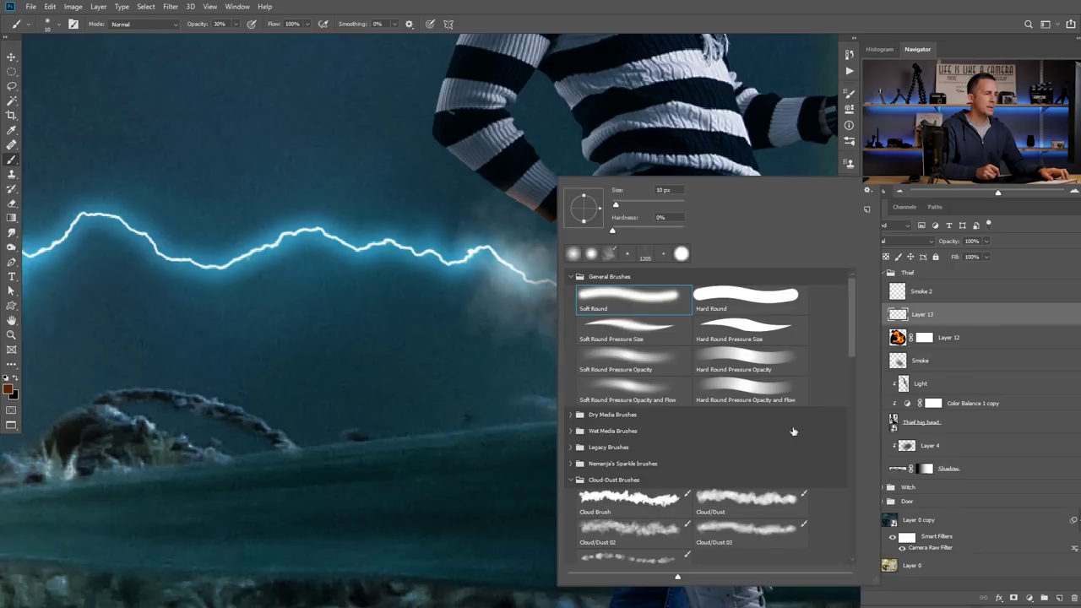
drag(850, 343, 856, 556)
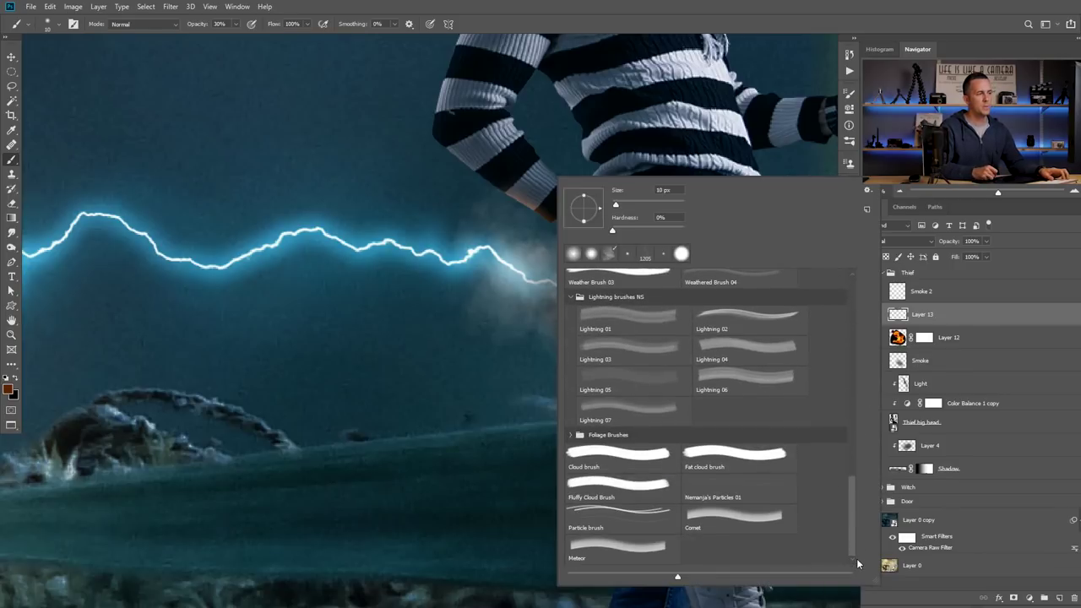
click(734, 488)
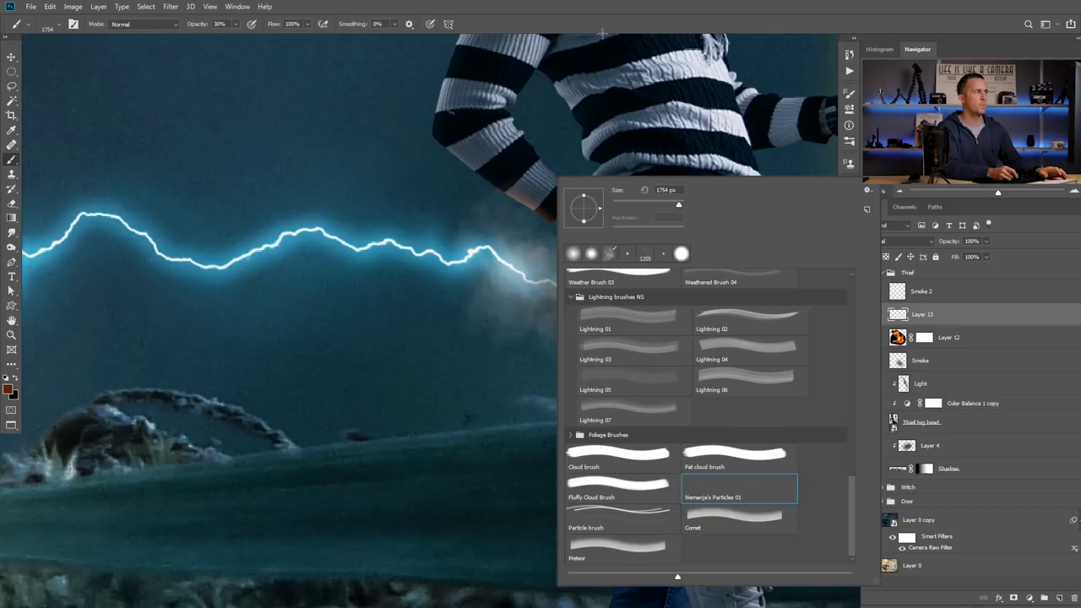
click(630, 30)
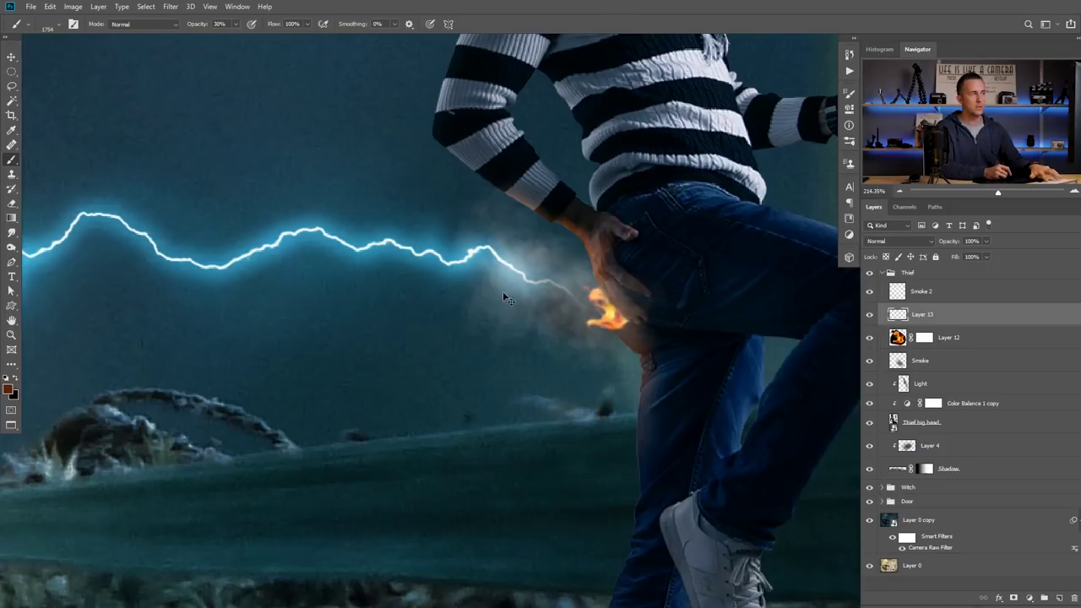
- Create a new document of 2000 by 2000 pixels at 72 pixels/inch with a white background
key(ctrl+n)
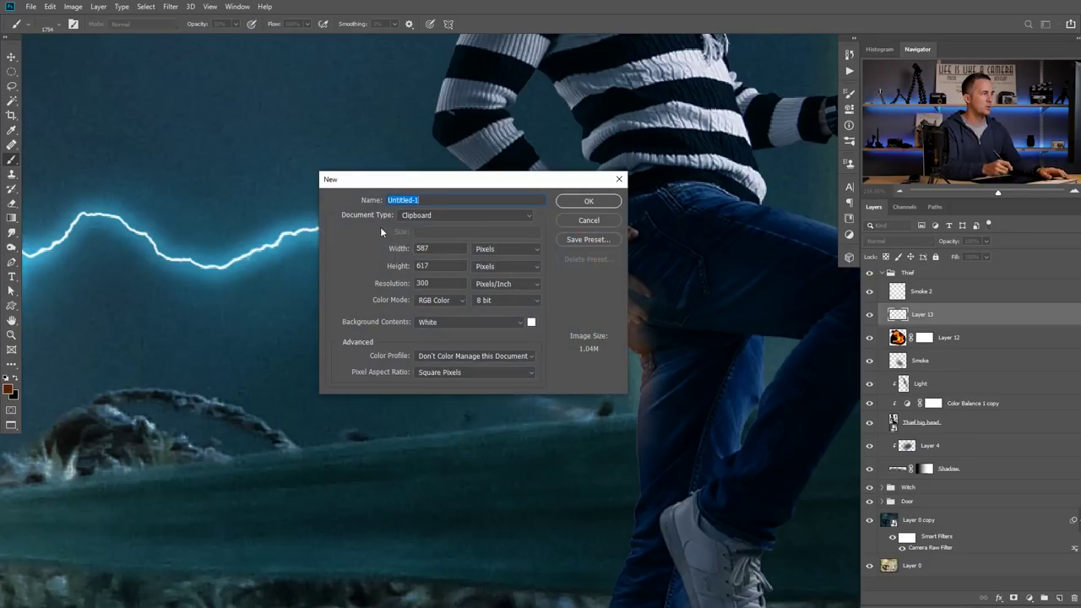
key(Tab)
text(2000)
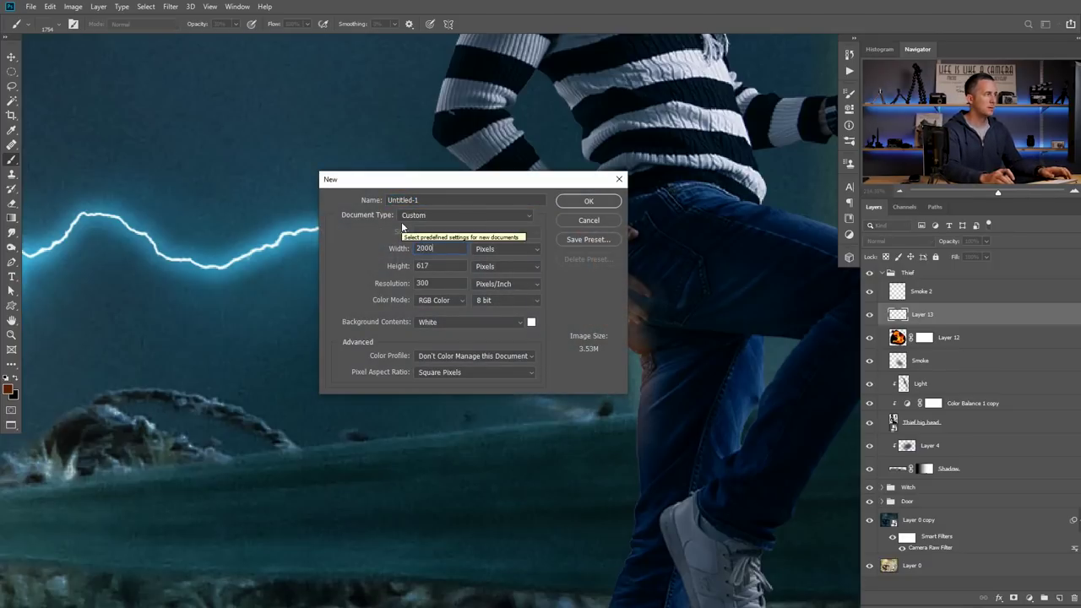
key(Tab)
text(2000)
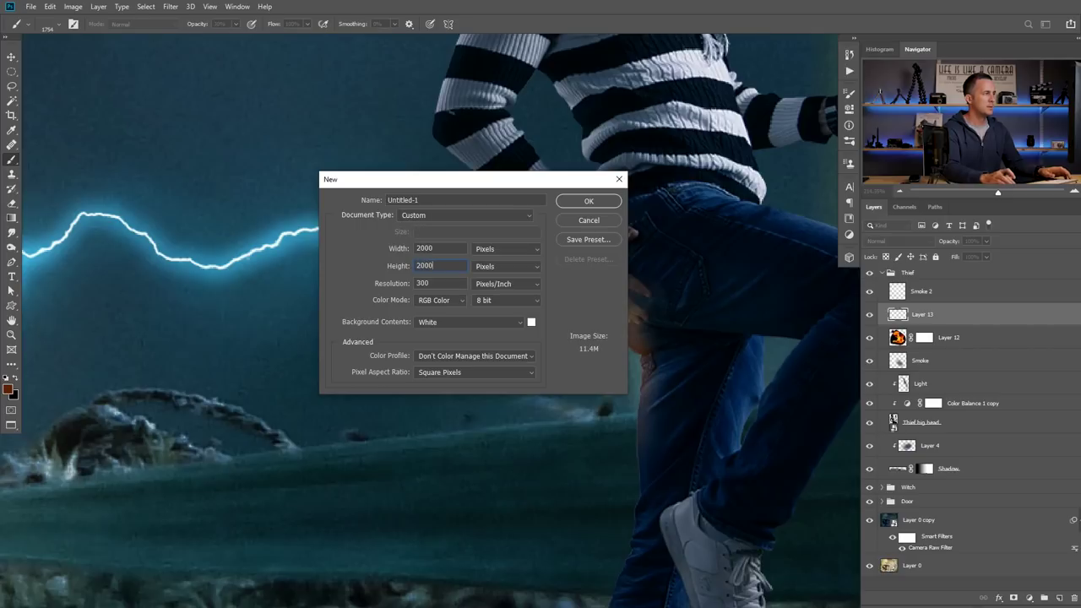
text(72)
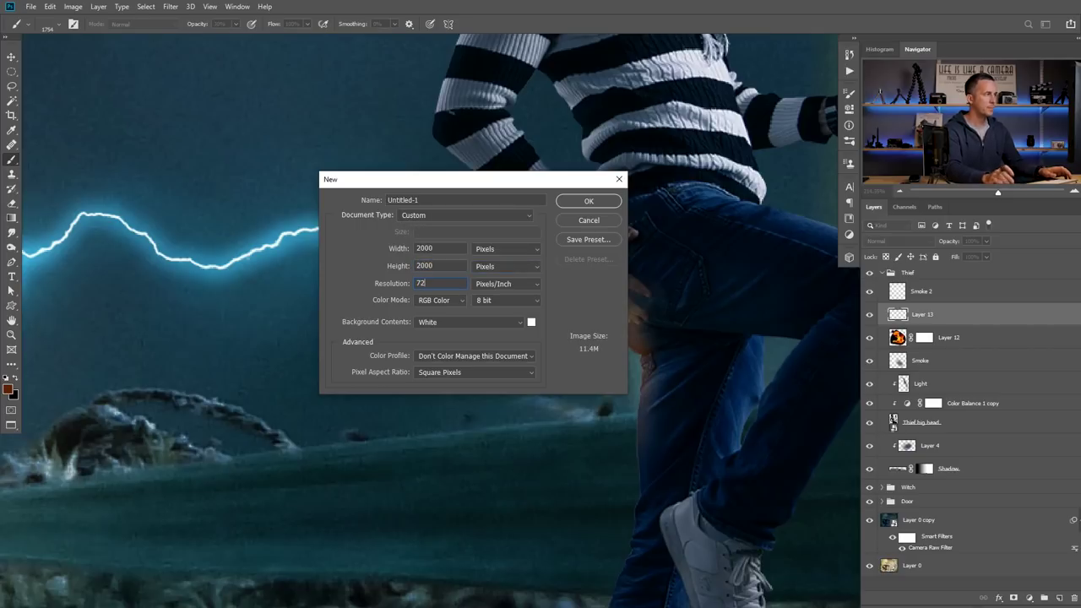
key(Return)
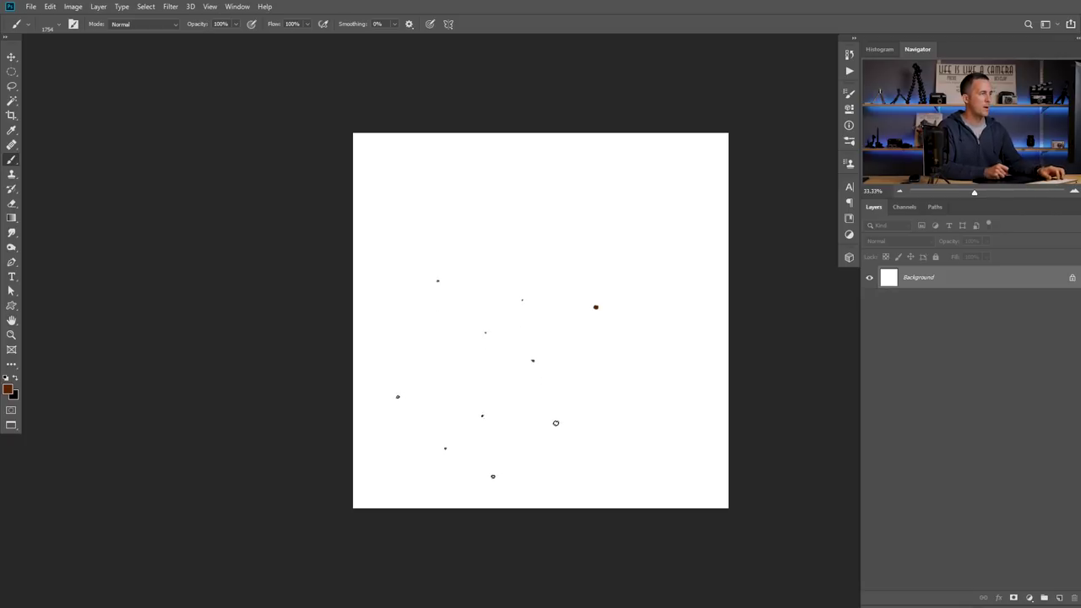
- On a new layer, lasso four small, scattered irregular spots of different sizes and fill them with black
scroll(629, 371, up, 2)
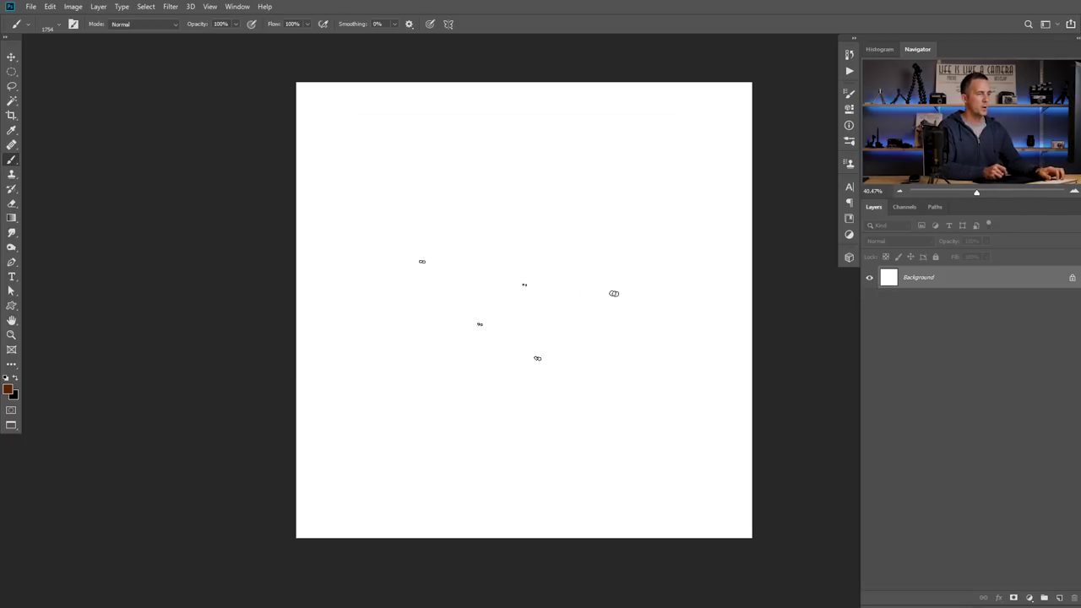
click(1060, 598)
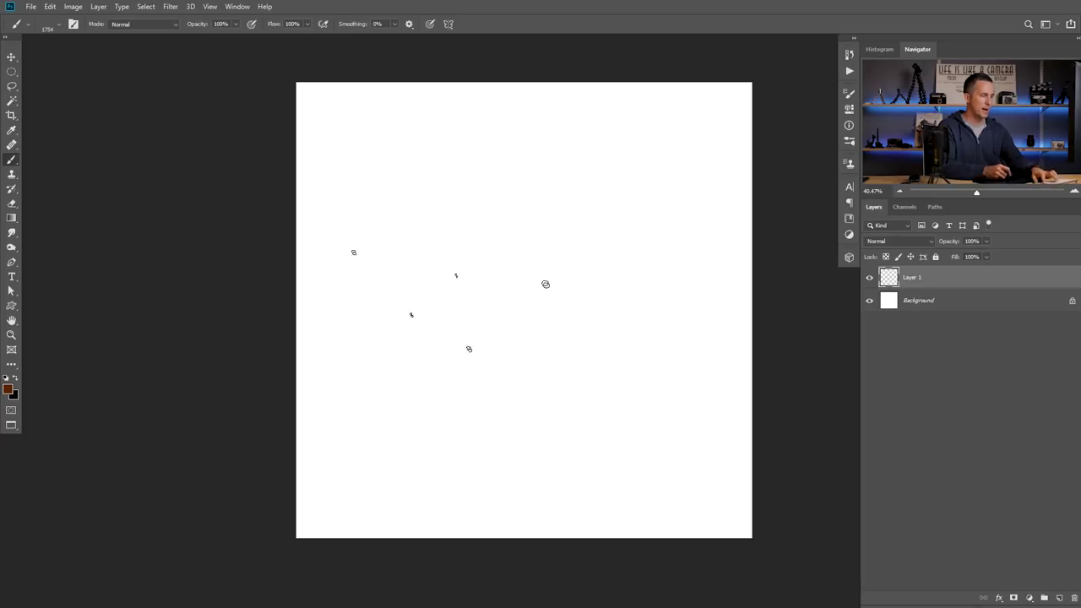
key(l)
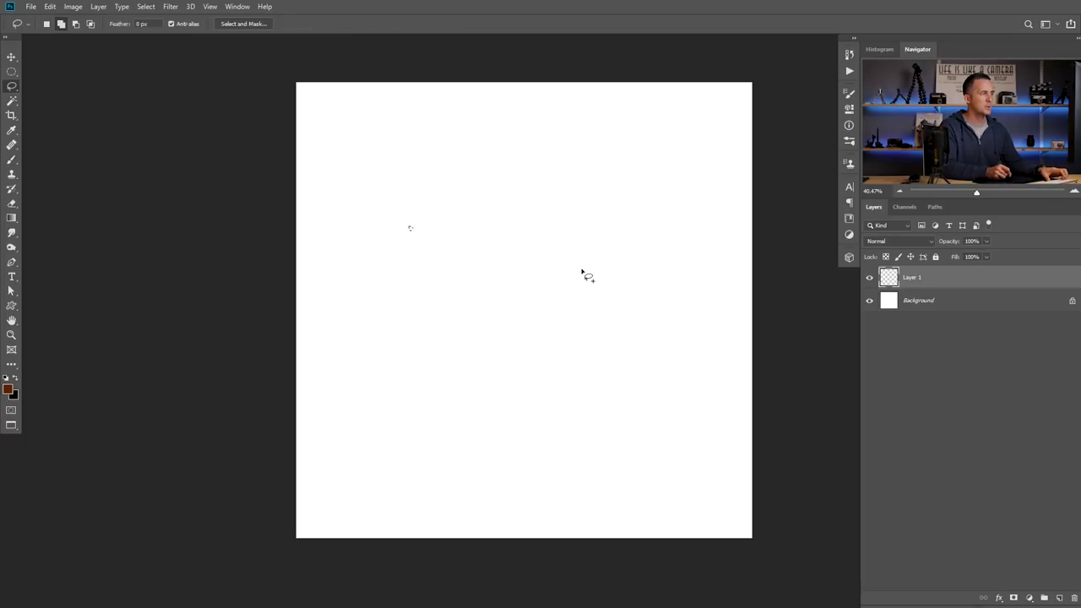
key(shift)
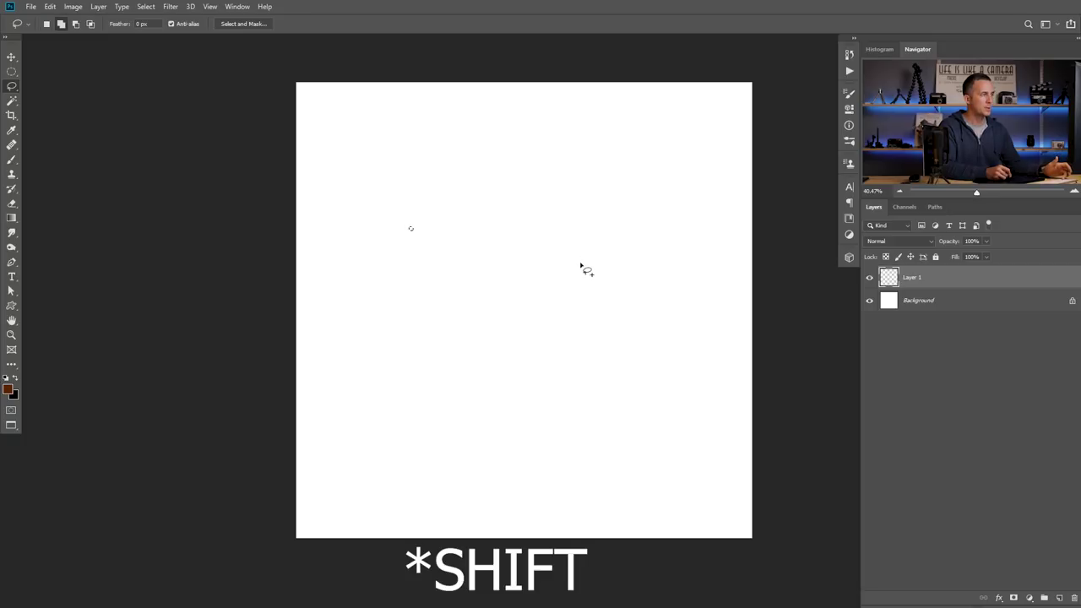
shift+click(581, 262)
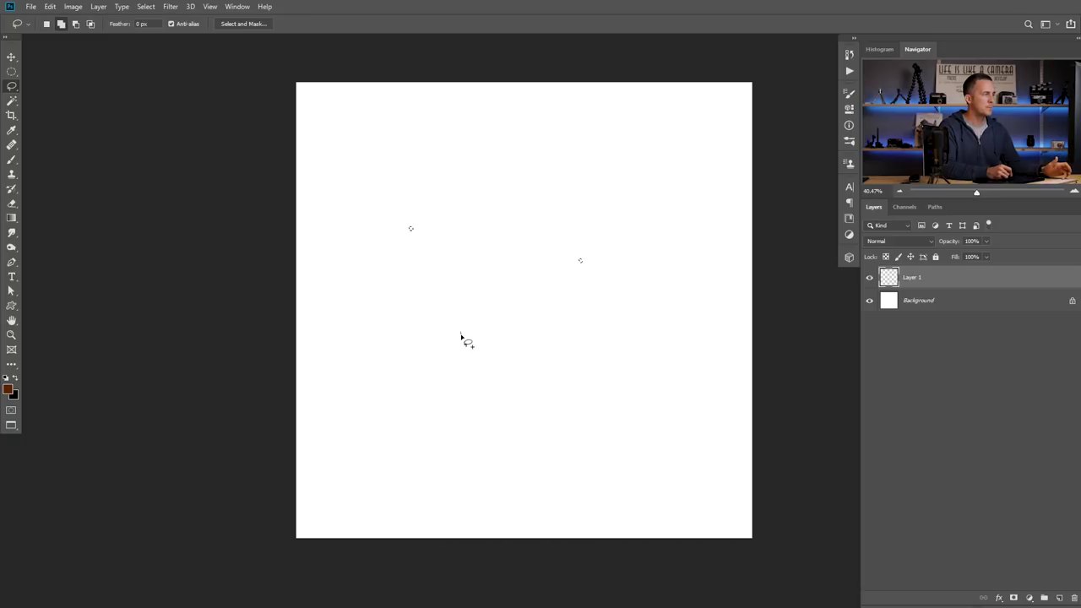
shift+click(464, 334)
shift+click(600, 419)
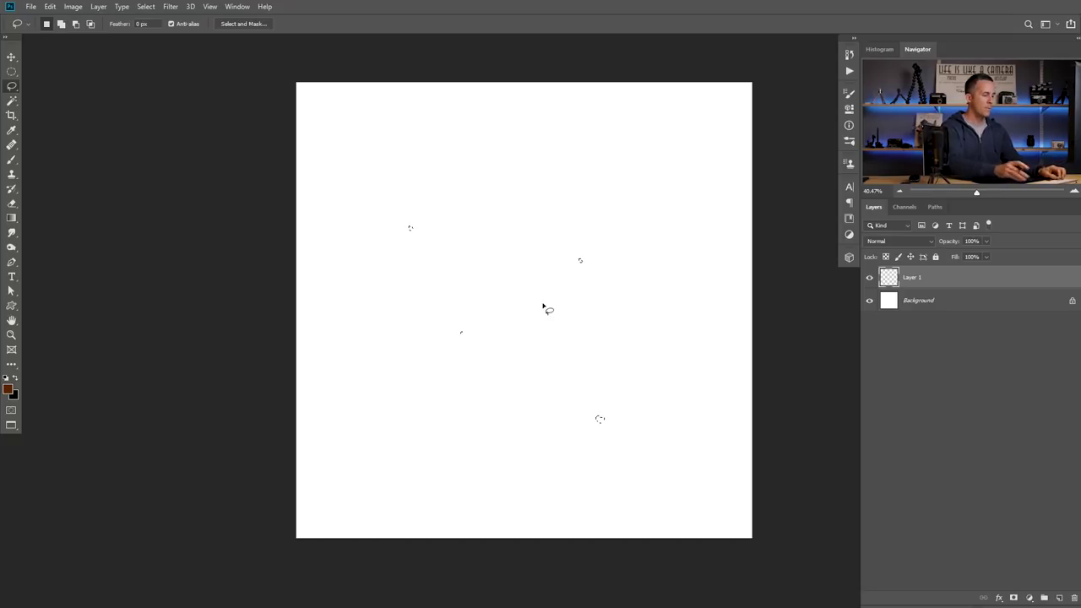
key(ctrl+BackSpace)
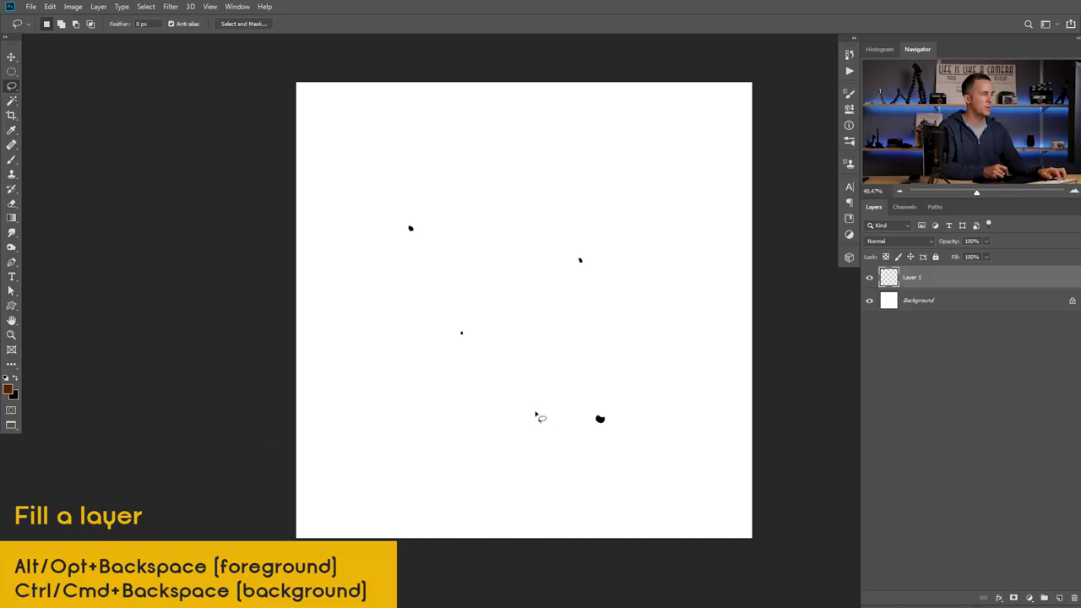
- Define the black spots as a brush preset named Particle brush
click(50, 6)
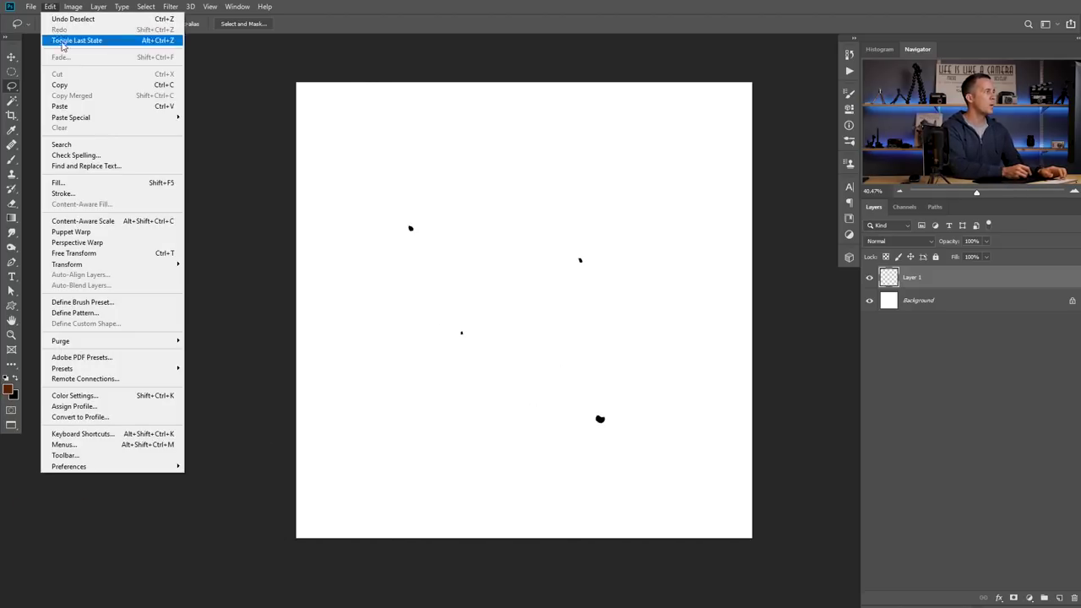
click(101, 303)
text(Par)
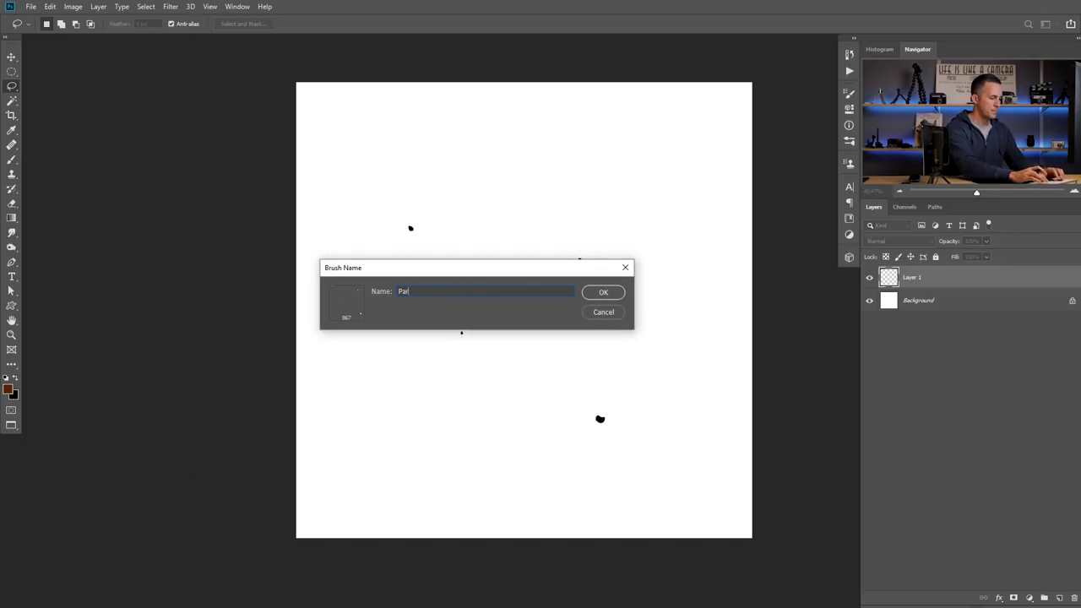
text(ticle brush)
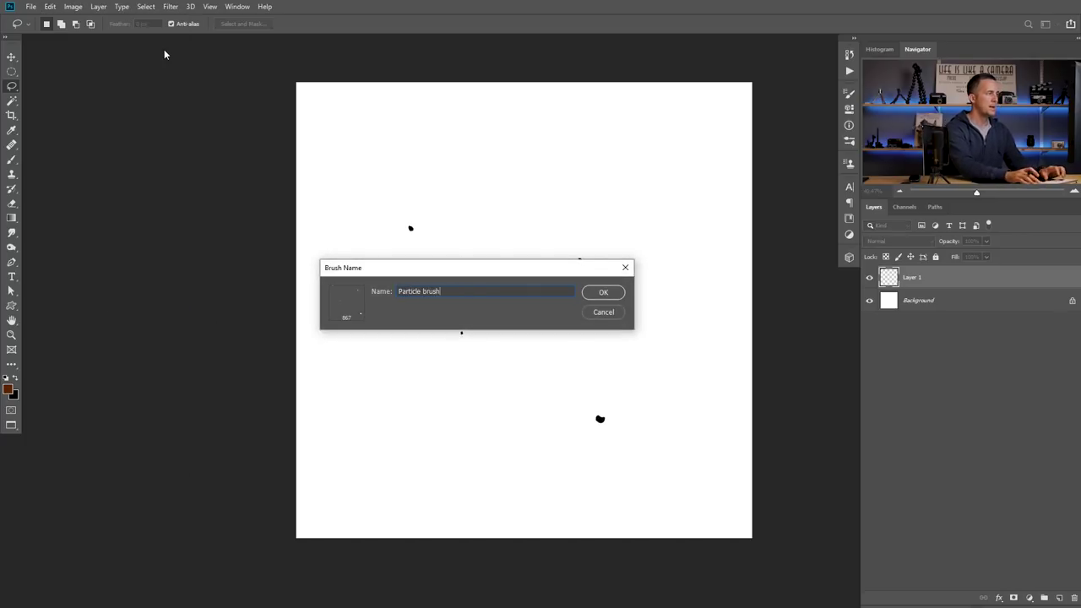
key(Return)
- Test the new particle brush with a freehand stroke on the canvas, and undo the stroke
mouse_move(528, 295)
mouse_down()
mouse_move(486, 364)
mouse_move(506, 363)
mouse_move(457, 347)
mouse_move(480, 384)
mouse_up()
key(ctrl+z)
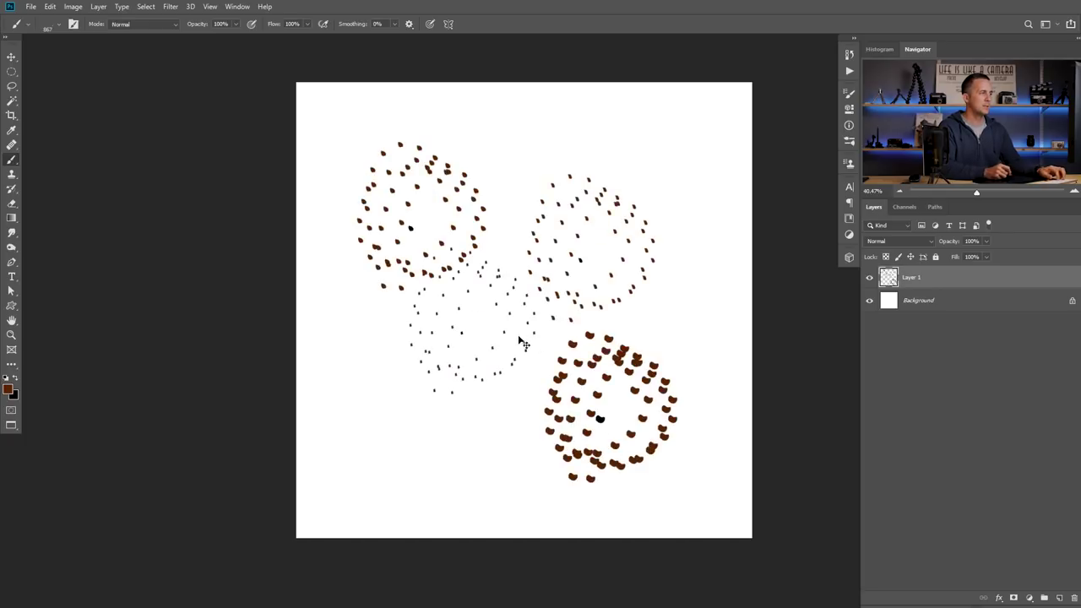
key(ctrl+z)
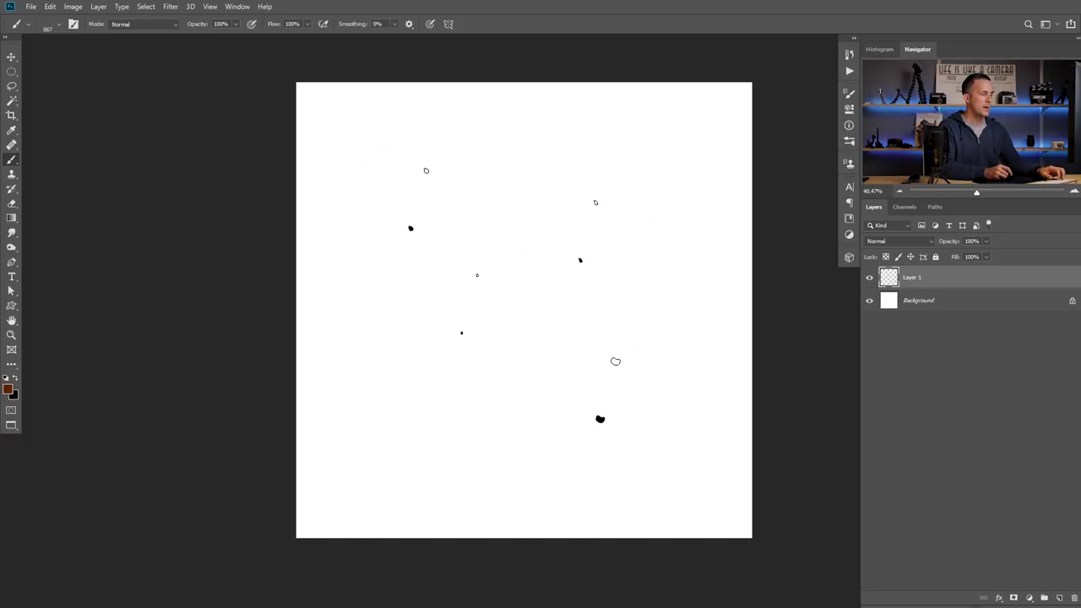
- Enable Shape Dynamics for the particle brush with 100% size jitter, 100% angle jitter and 13% roundness jitter; test a stroke and undo it
key(F5)
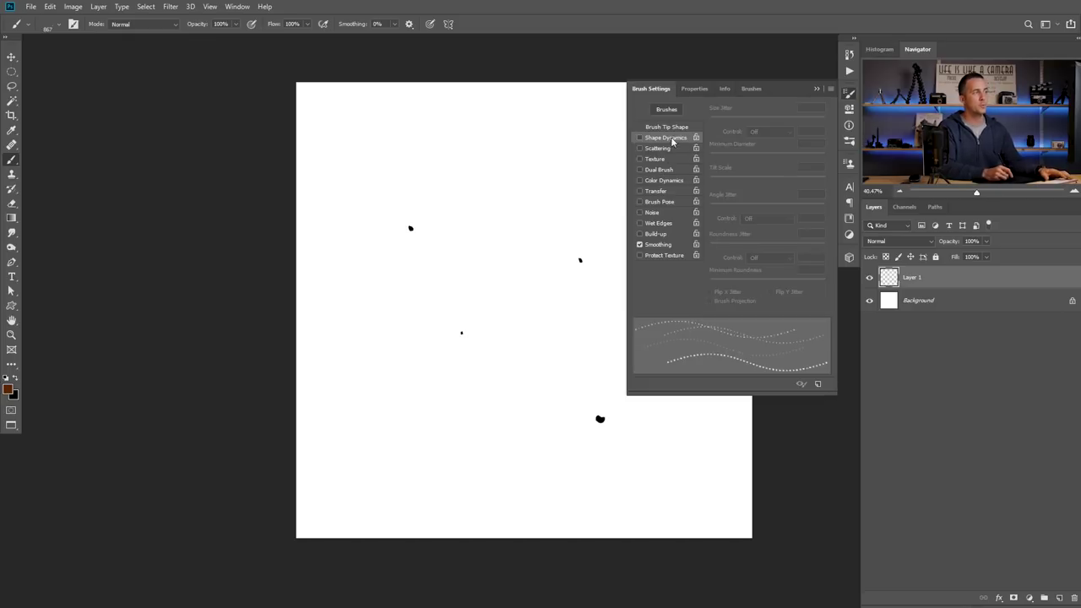
click(640, 137)
drag(719, 119, 824, 120)
drag(710, 207, 862, 199)
drag(710, 248, 725, 248)
drag(531, 312, 422, 340)
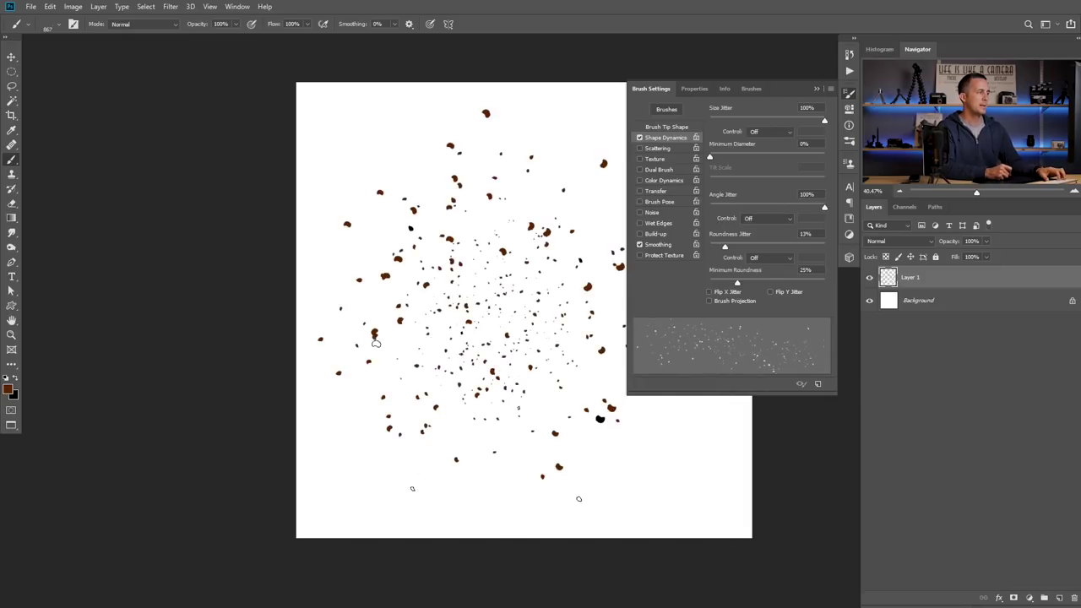
key(ctrl+z)
- Enable Scattering for the particle brush at about 275%, then test a stroke on the canvas and undo it
click(657, 149)
drag(713, 119, 734, 122)
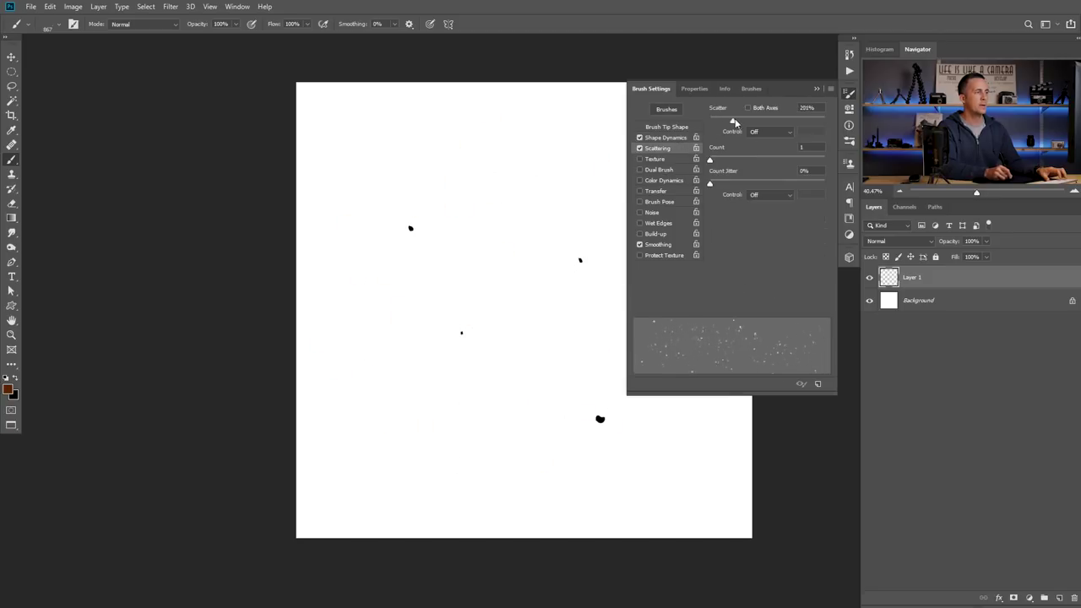
mouse_move(405, 131)
mouse_down()
mouse_move(398, 336)
mouse_move(407, 187)
mouse_up()
key(ctrl+z)
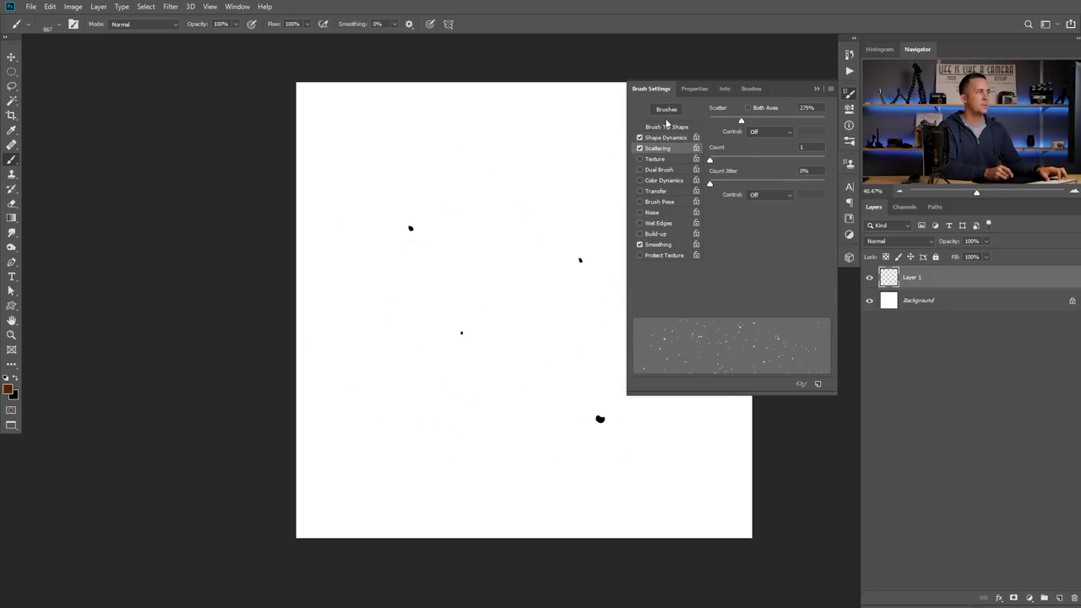
- Set the particle brush tip spacing to 60%, then test a stroke and undo it
click(667, 126)
mouse_move(433, 275)
mouse_down()
mouse_move(434, 331)
mouse_move(331, 286)
mouse_up()
key(ctrl+z)
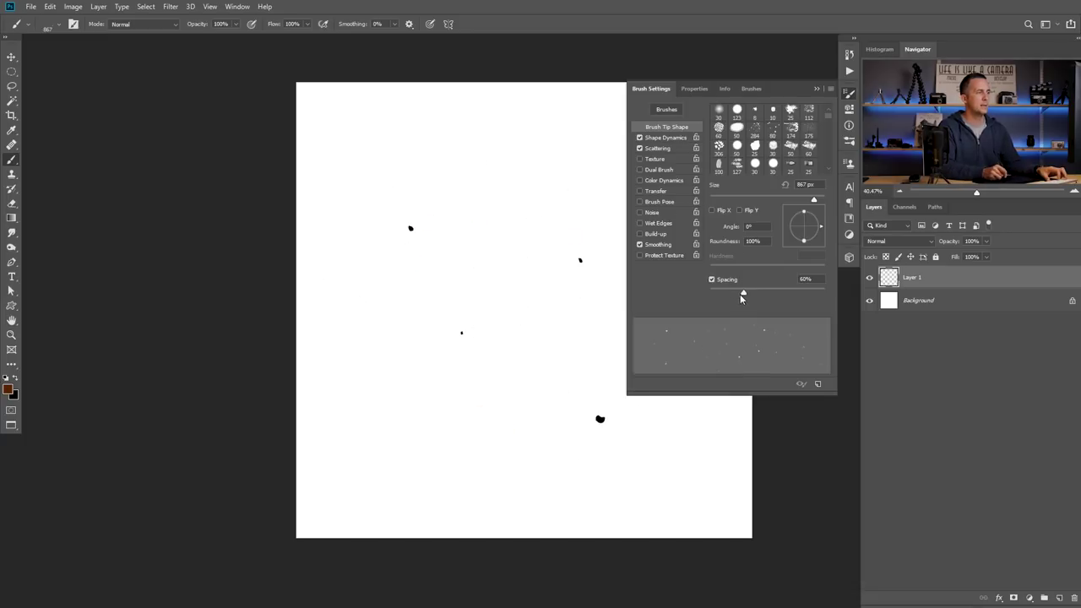
- Raise the particle brush's roundness jitter to 51%, undo the test stroke and close the brush settings
click(665, 138)
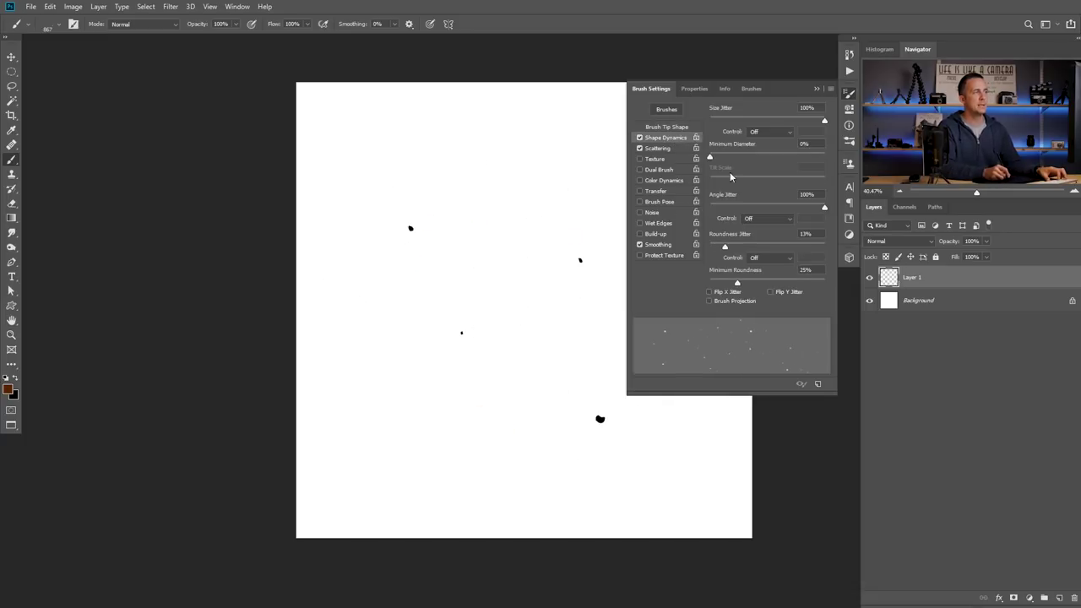
mouse_move(515, 253)
mouse_down()
mouse_move(500, 342)
mouse_move(498, 312)
mouse_up()
key(ctrl+z)
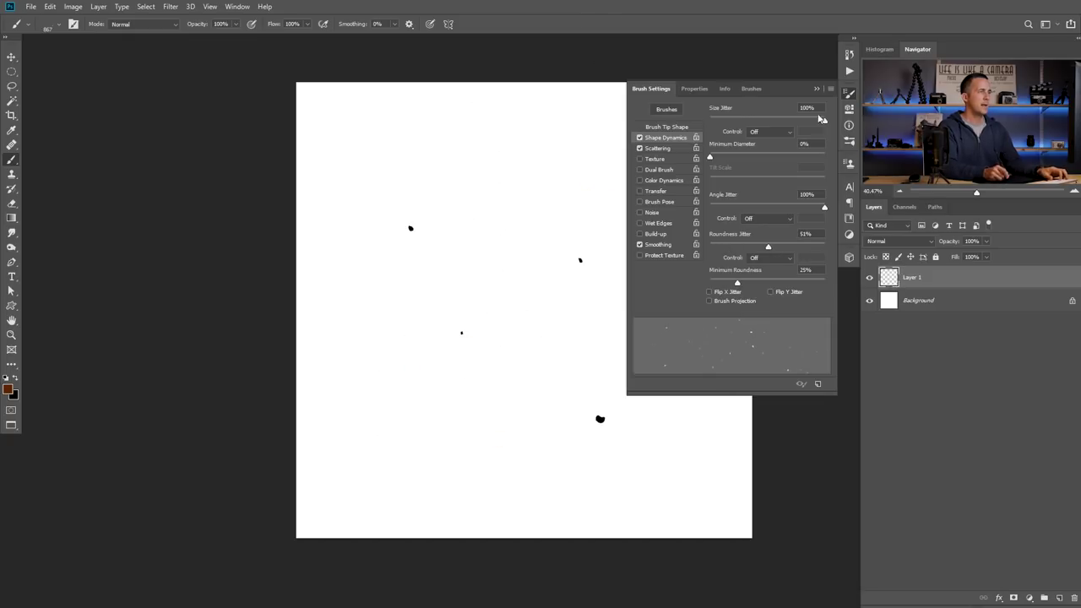
click(817, 88)
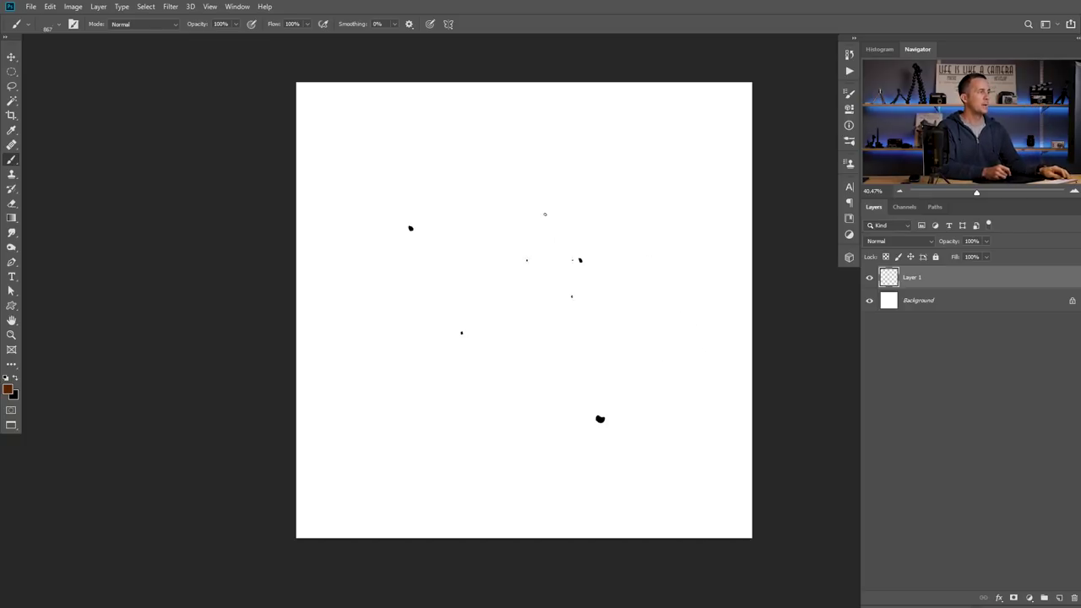
- Close the brush test document without saving and reduce the particle brush to 90 px in the witch composite
key(ctrl+w)
click(515, 229)
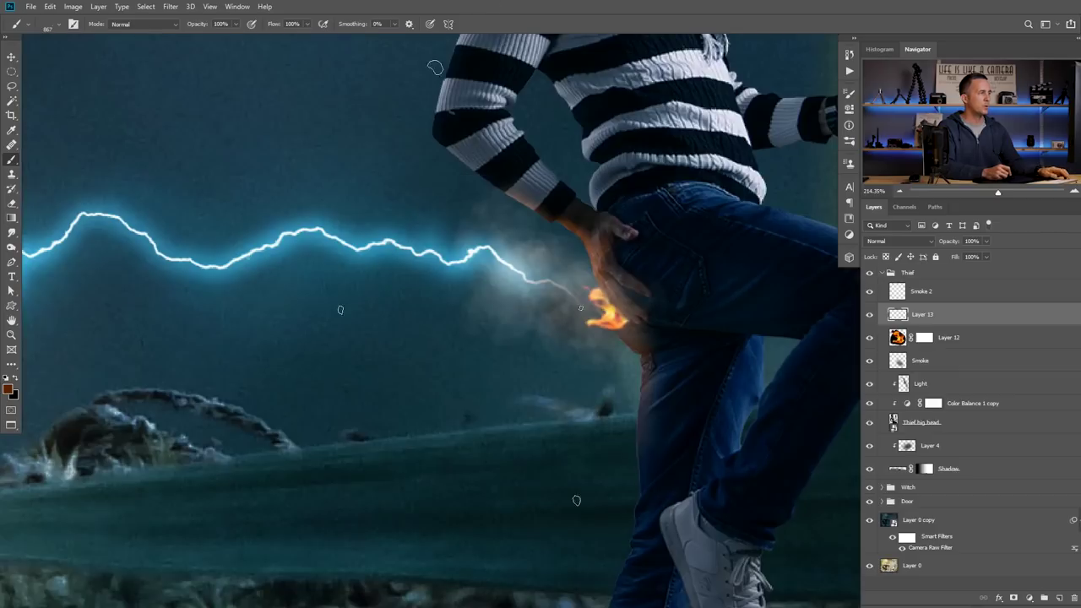
key([)
key([)
key([)
key([)
key([)
key([)
key([)
key([)
key([)
key([)
key([)
key([)
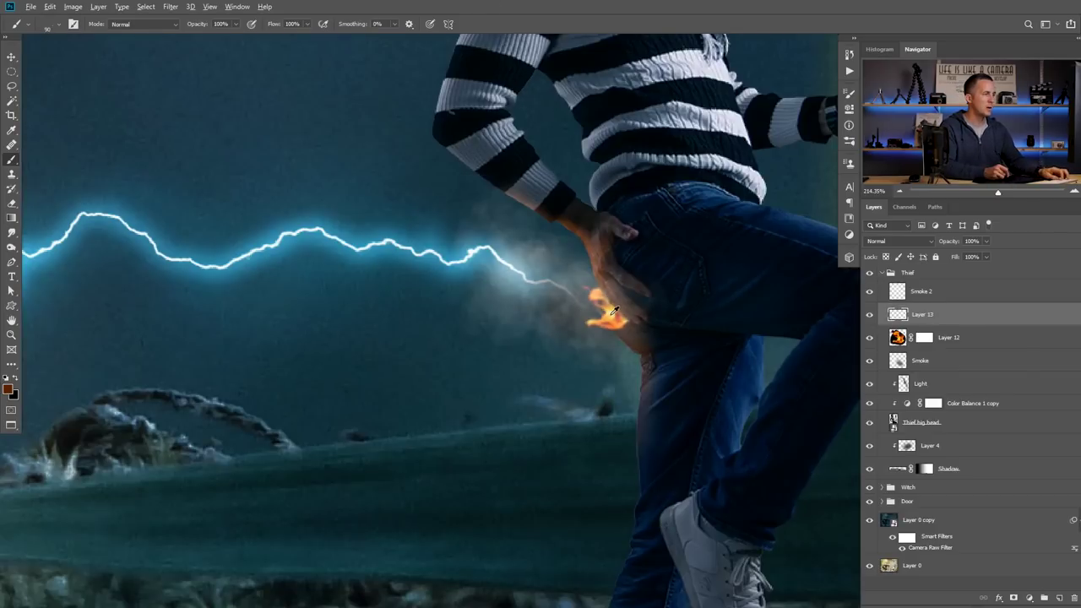
- Paint small sparks around the flame and the thief's hand on Layer 13, using yellow, red and orange tones sampled from the fire
scroll(570, 291, up, 2)
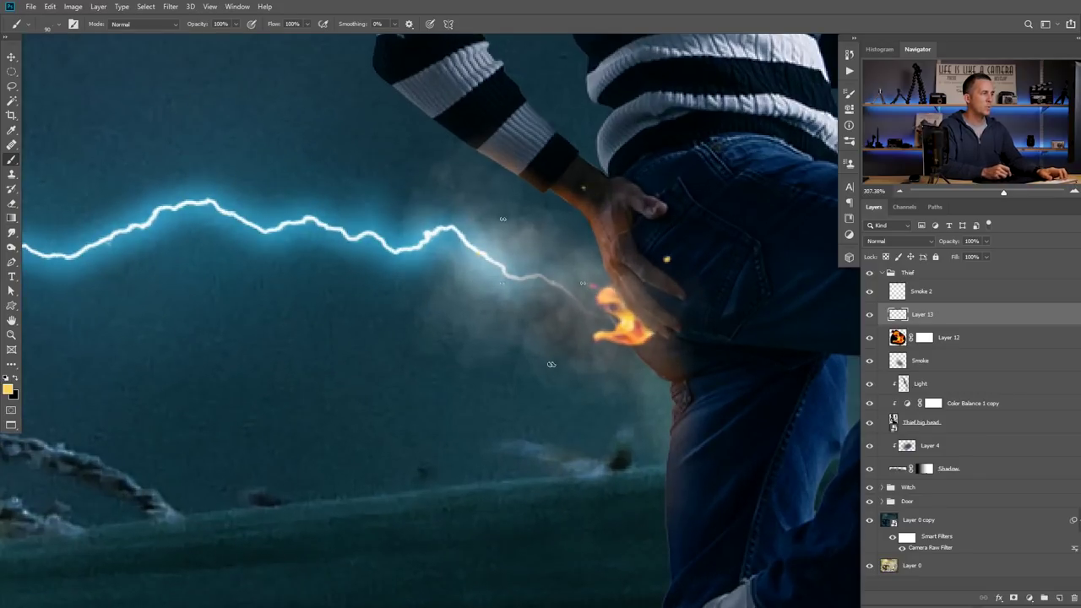
click(602, 366)
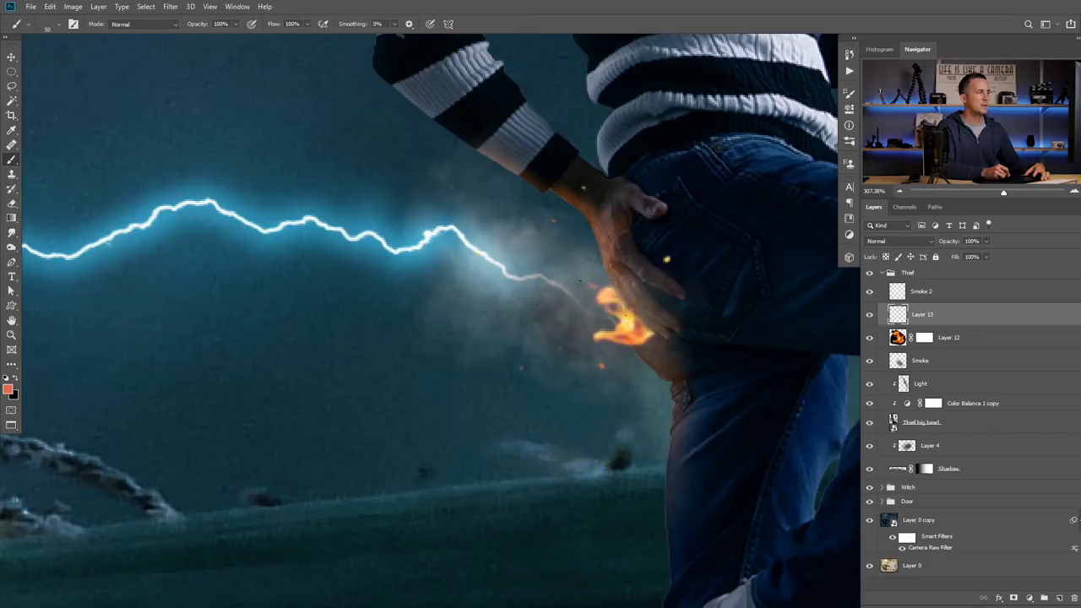
scroll(593, 281, down, 3)
scroll(575, 277, up, 4)
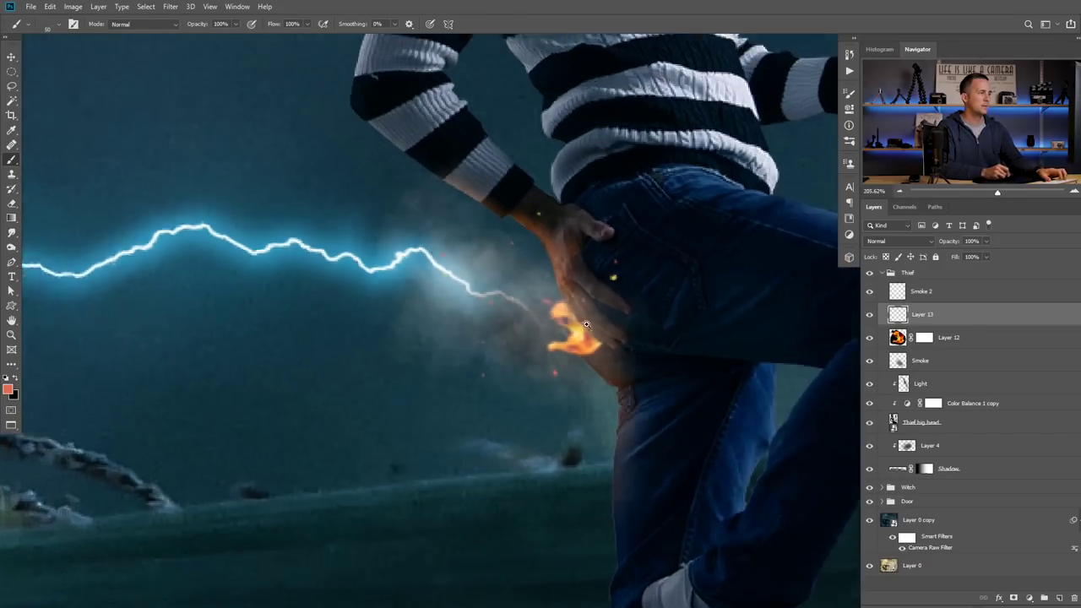
alt+click(572, 302)
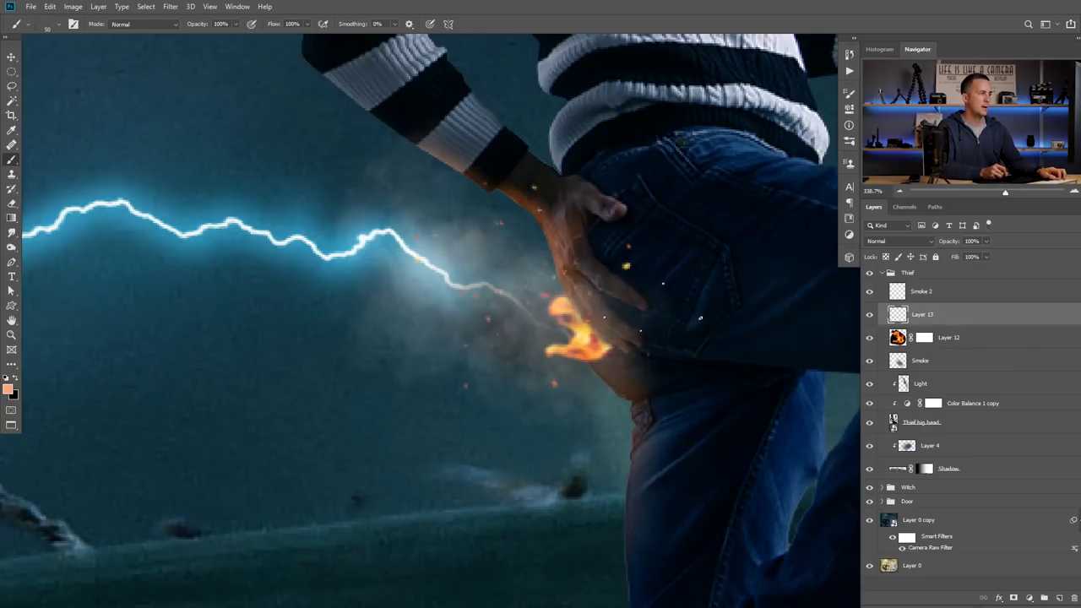
scroll(575, 338, down, 10)
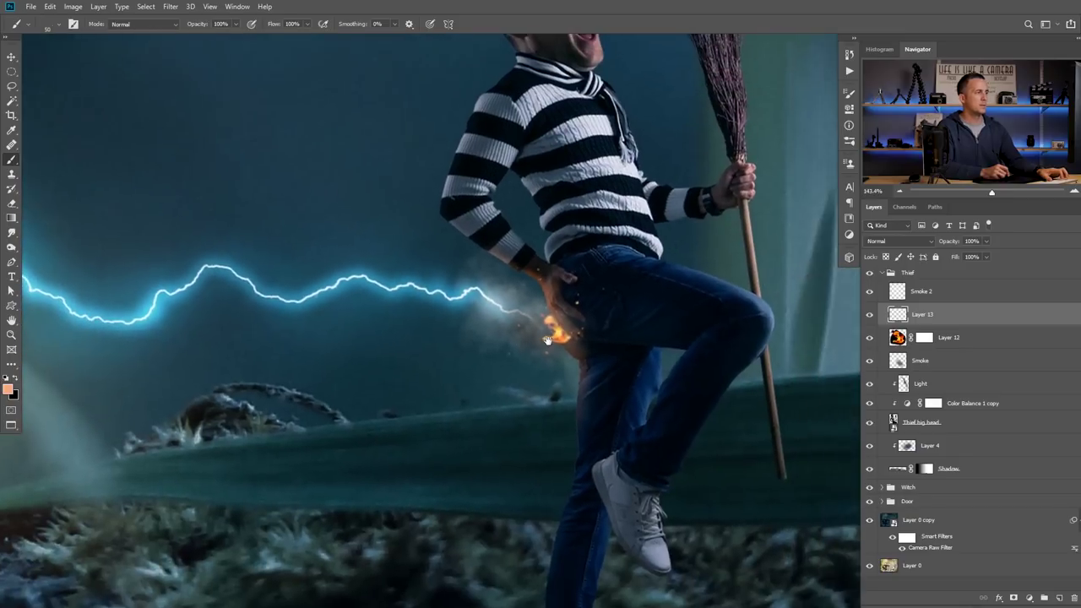
scroll(561, 346, up, 6)
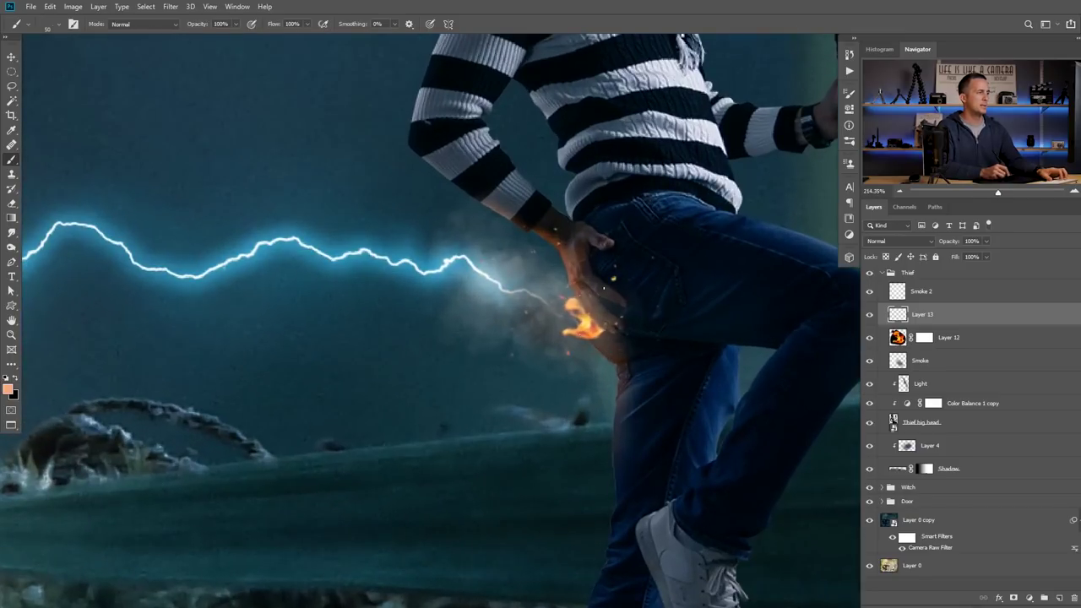
scroll(559, 361, down, 5)
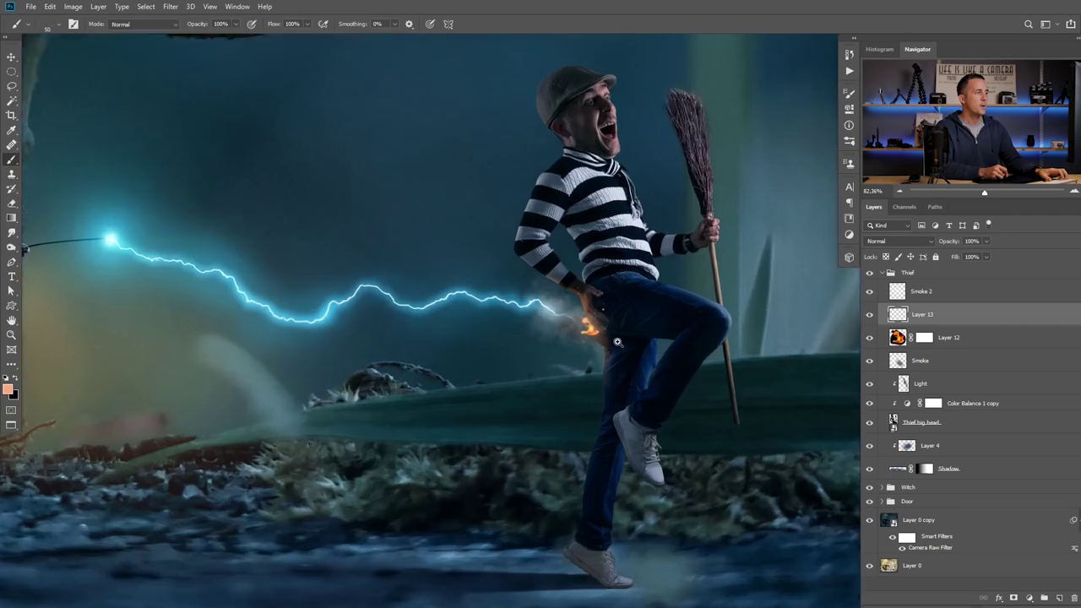
- Add a new layer above Layer 13, naming the spark layer Fire Particles and the new layer Floor Smoke
click(634, 345)
drag(634, 345, 545, 358)
drag(599, 397, 637, 372)
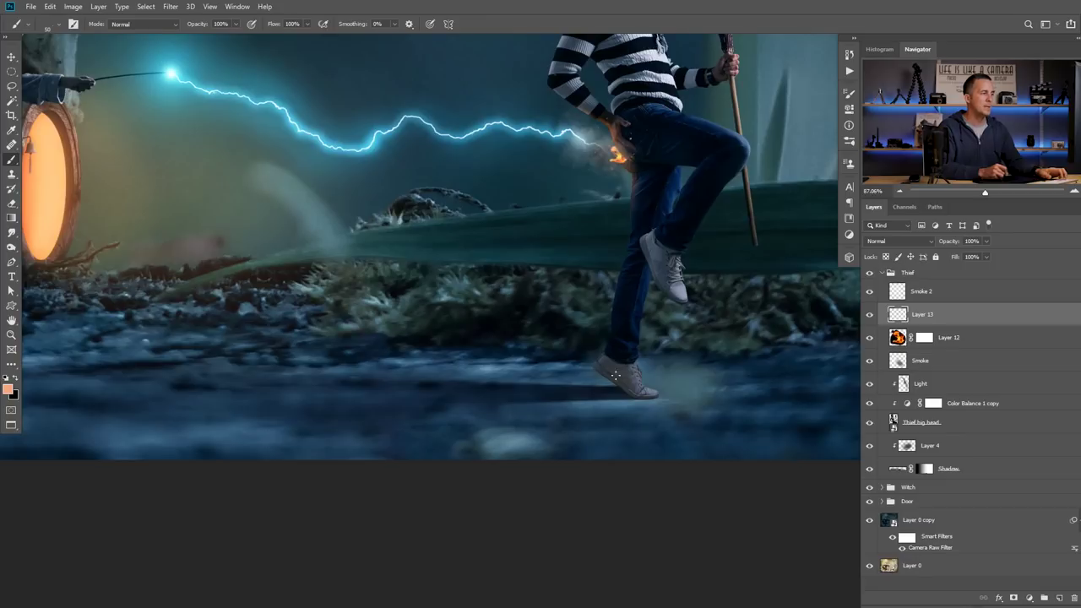
click(1060, 597)
double_click(923, 337)
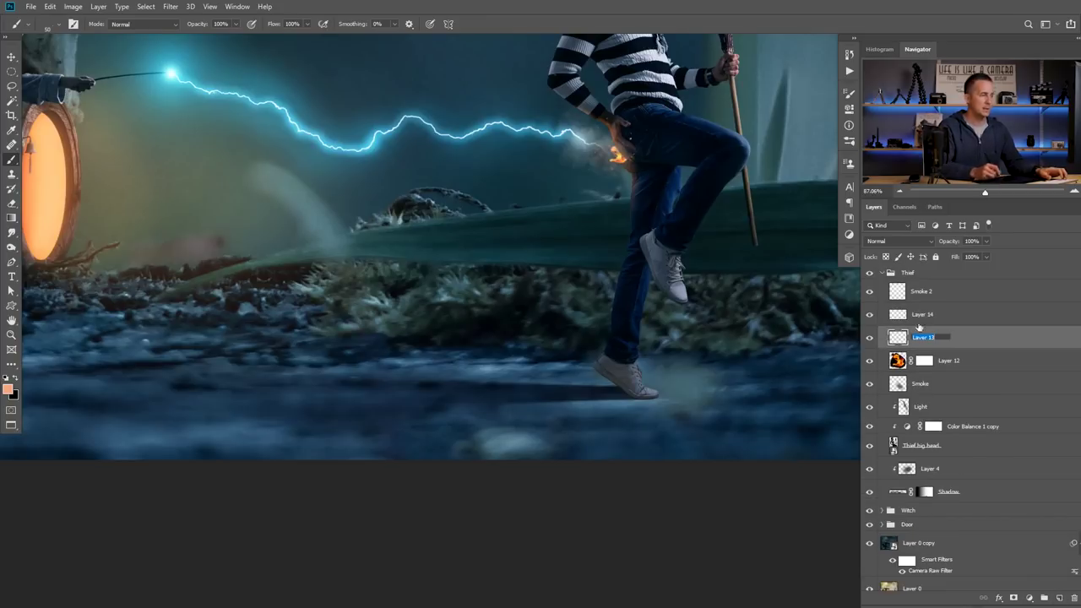
text(p)
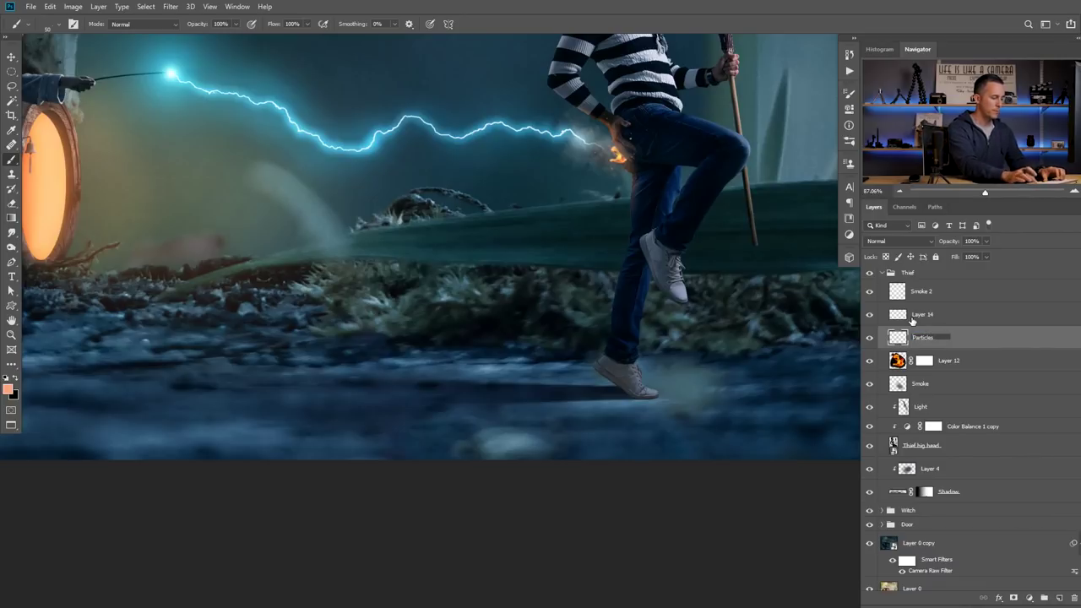
key(Return)
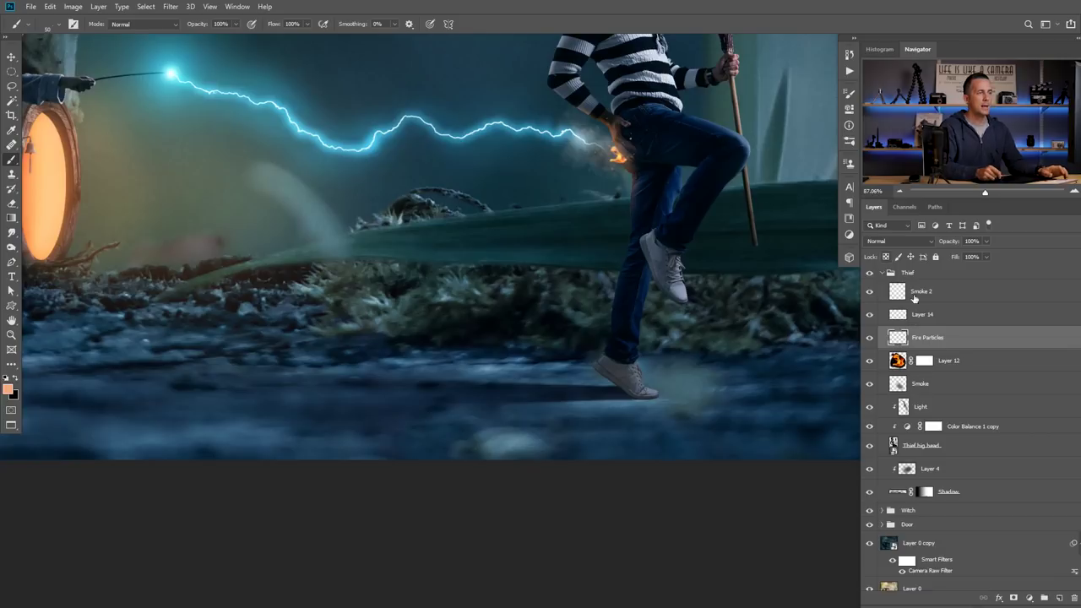
double_click(922, 314)
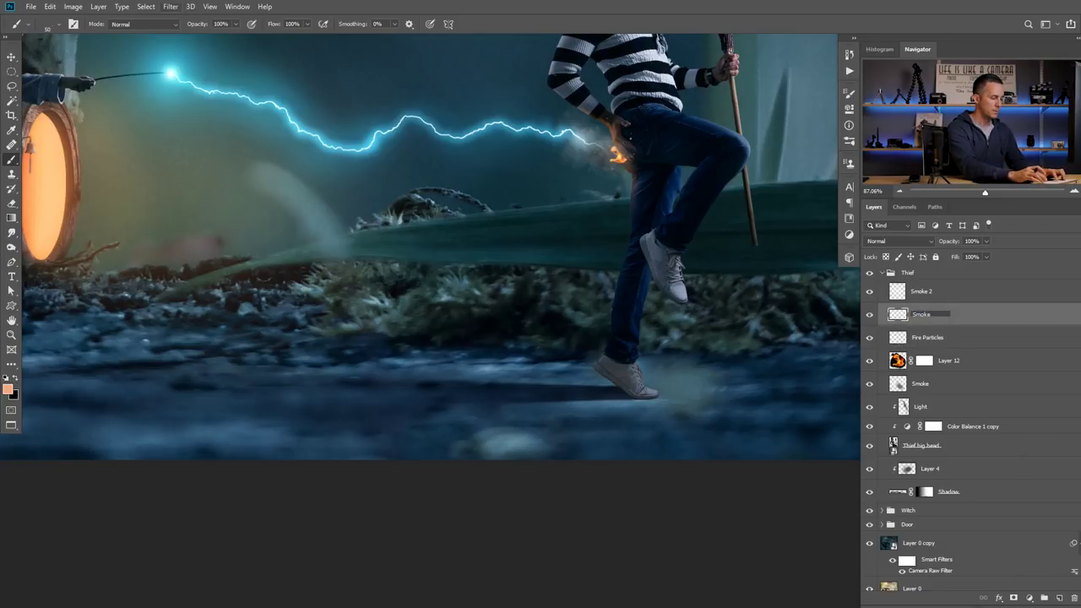
key(Return)
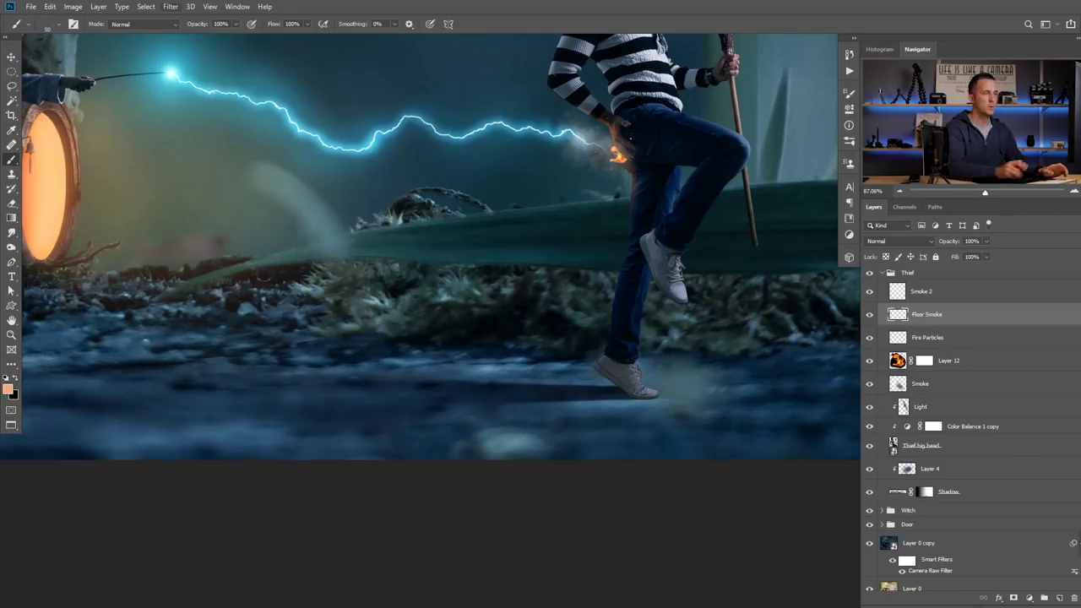
- Choose a 20% opacity brush from the Cloud-Dust Brushes set, test it on the ground and undo the stroke
right_click(531, 328)
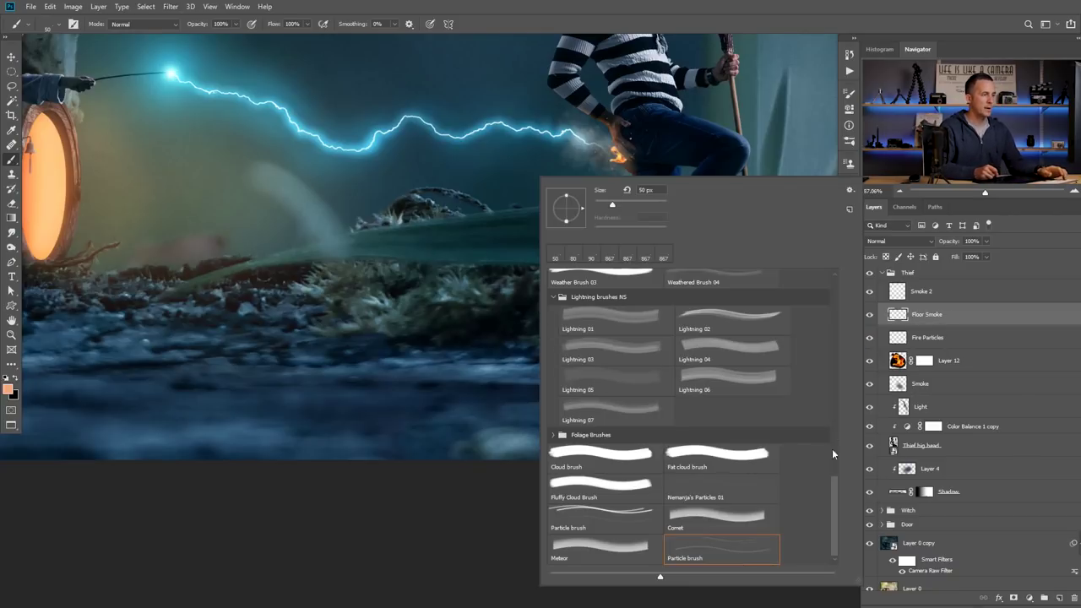
scroll(832, 448, up, 10)
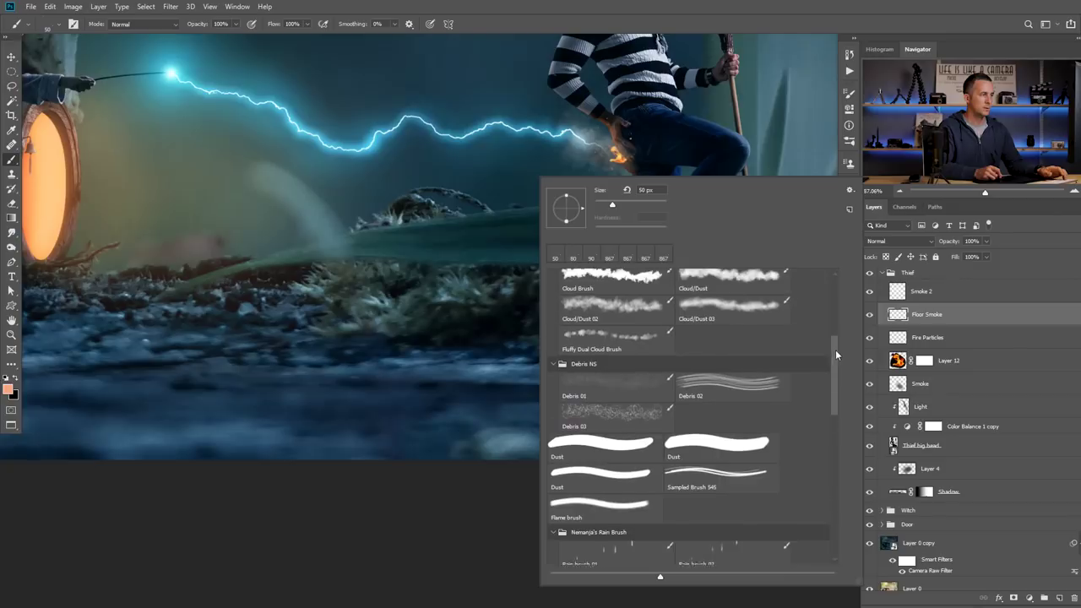
drag(835, 350, 834, 339)
click(600, 346)
drag(473, 390, 431, 387)
key(ctrl+z)
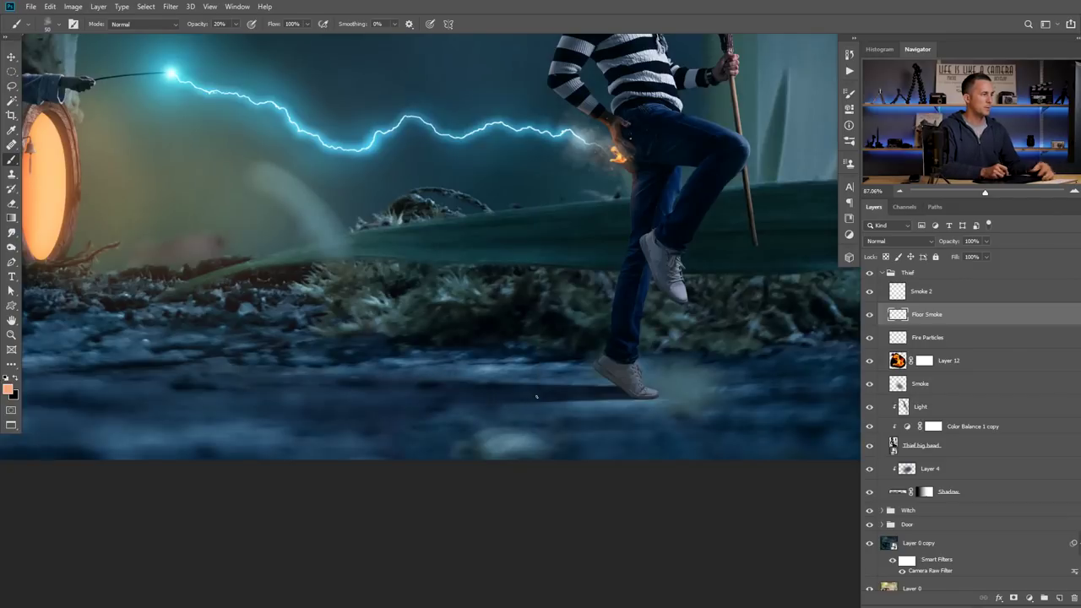
- Paint faint smoke on the ground around the thief's standing foot in a blue sampled from the floor, undoing unwanted strokes
alt+click(591, 406)
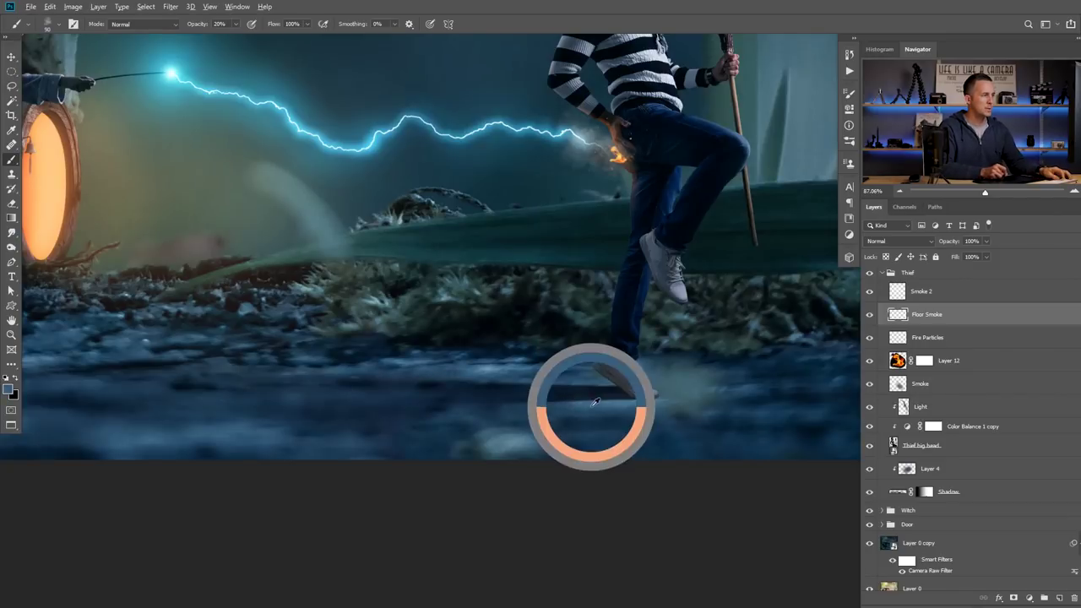
click(549, 377)
key(bracketleft)
key(bracketleft)
key(bracketleft)
key(bracketleft)
key(bracketleft)
key(bracketleft)
drag(636, 387, 504, 383)
mouse_move(609, 375)
mouse_down()
mouse_move(497, 386)
mouse_move(553, 388)
mouse_move(569, 377)
mouse_up()
key(ctrl+z)
key(bracketright)
key(ctrl+z)
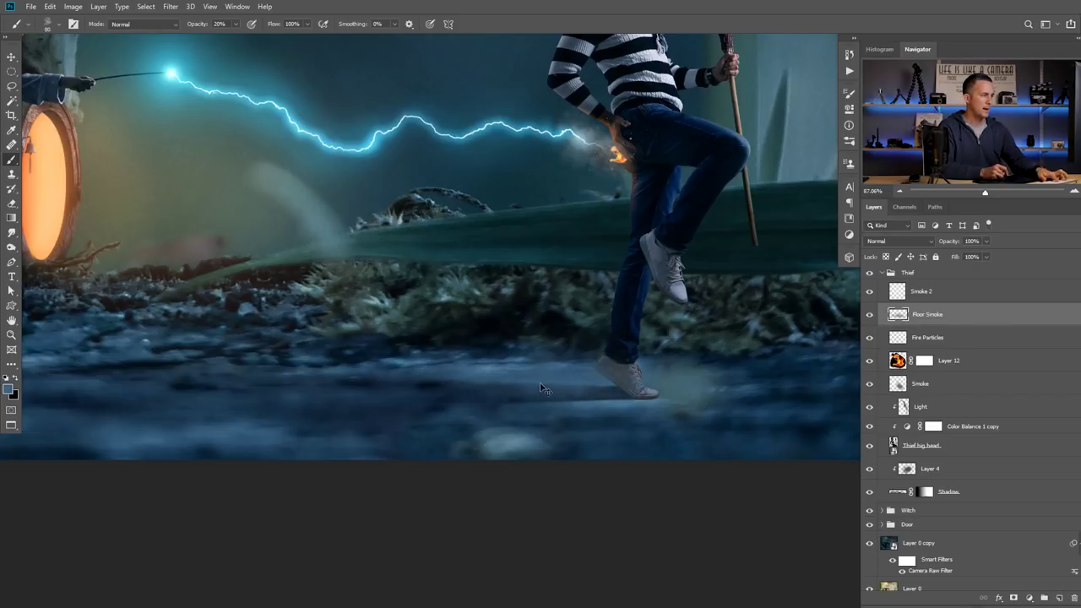
- Reshape the painted floor smoke around the thief's foot with a free transform and return to the Brush tool
key(ctrl+t)
right_click(541, 380)
click(564, 453)
drag(549, 386, 527, 390)
key(Return)
key(b)
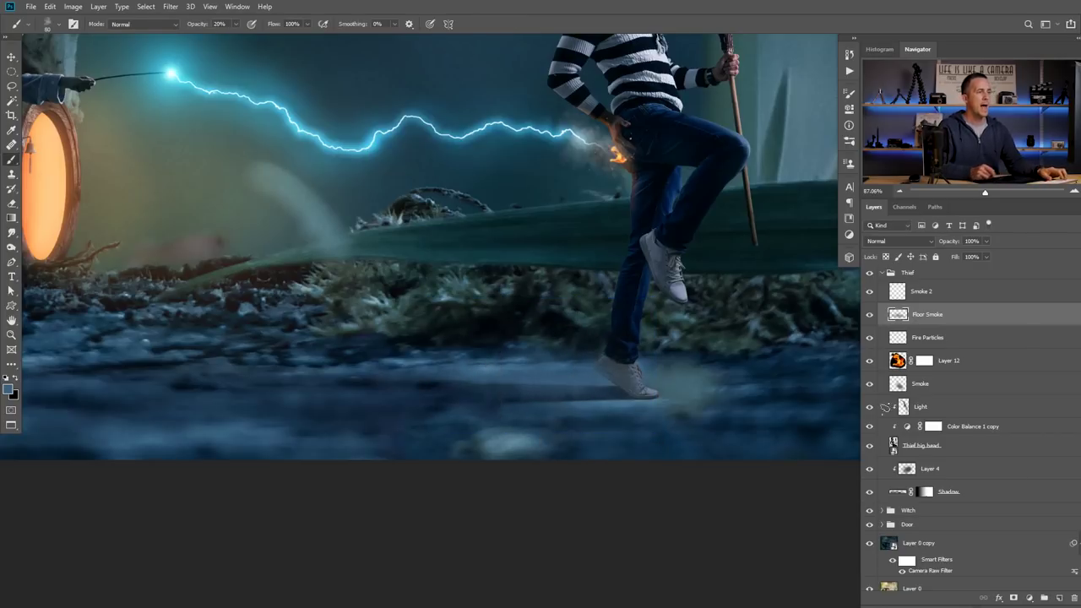
- Add a new layer named Debris above the Floor Smoke layer
click(1058, 598)
double_click(927, 313)
text(D)
key(Return)
- Choose the Debris 01 brush from the Debris NS set for painting near the thief's foot
scroll(581, 352, up, 3)
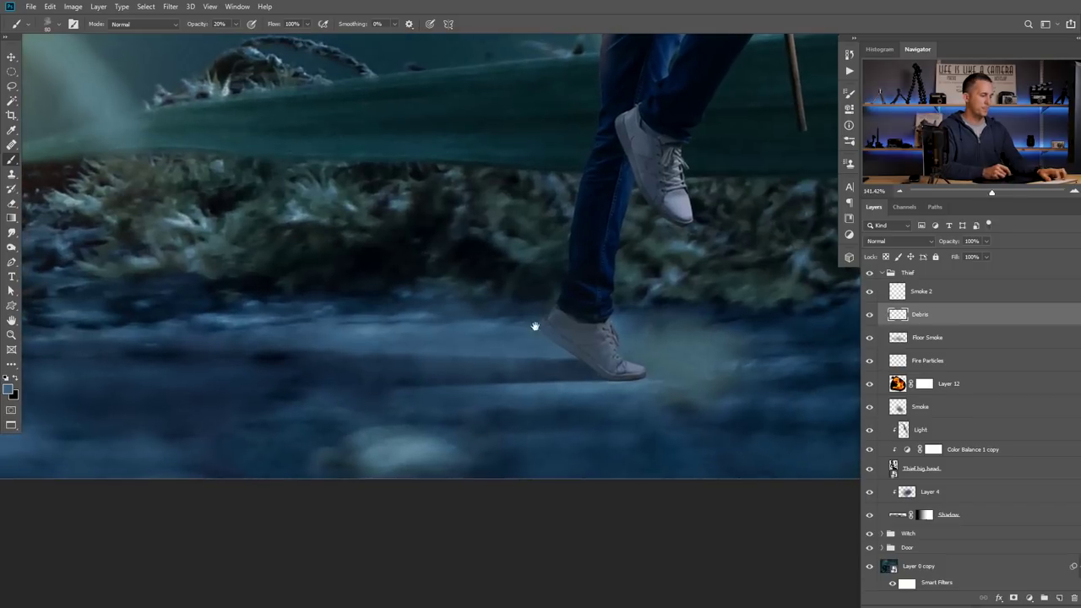
right_click(518, 337)
click(611, 429)
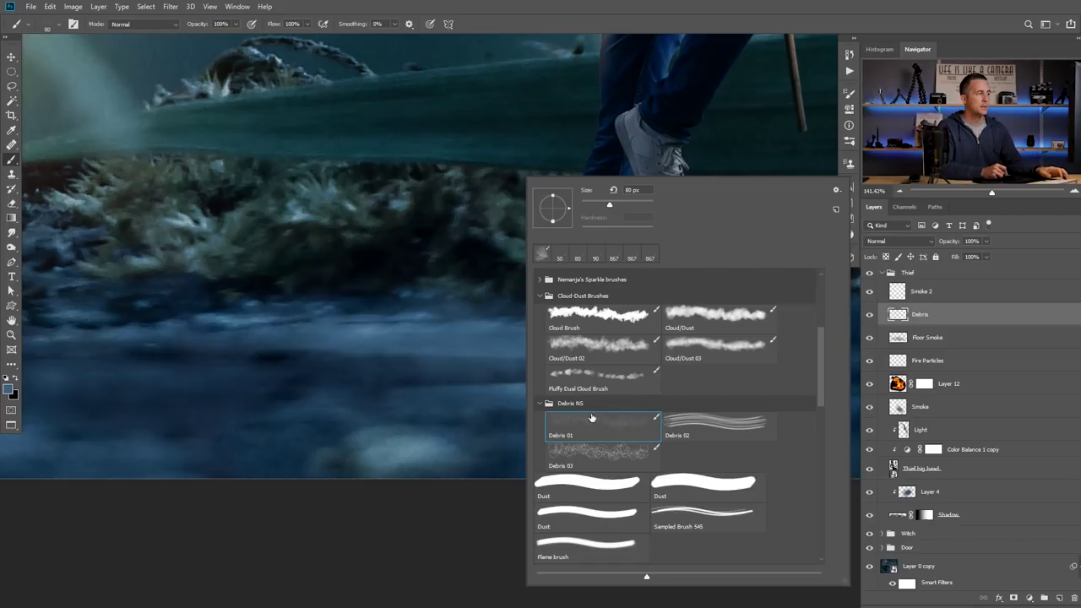
key(Return)
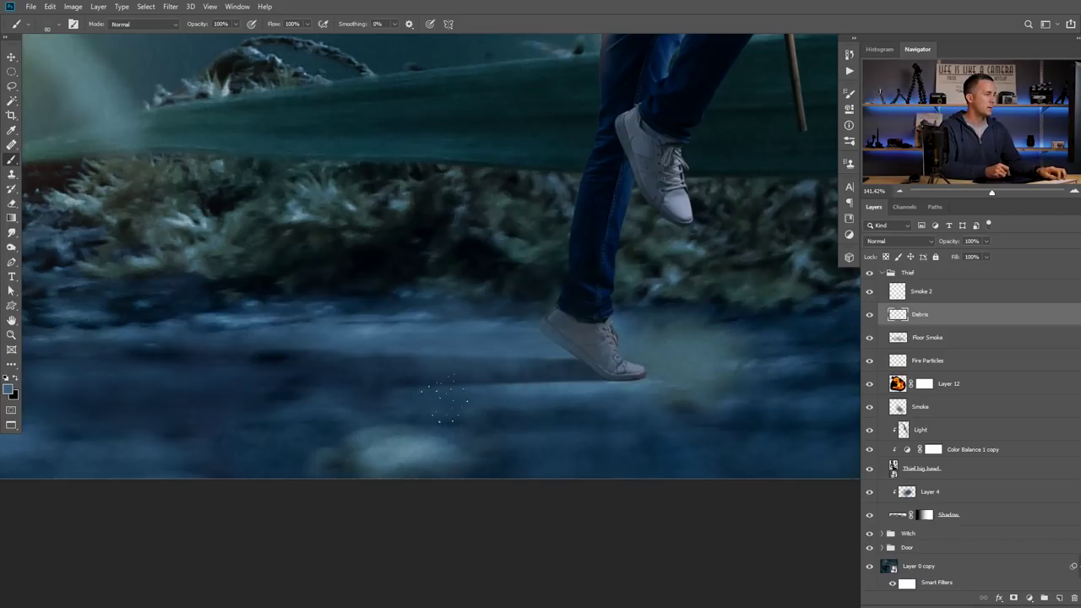
- Paint debris specks behind and around the thief's standing foot in a dark blue sampled from the floor, undoing unwanted dabs
scroll(539, 380, up, 2)
click(539, 380)
key(ctrl+z)
alt+click(545, 411)
click(553, 384)
click(489, 331)
alt+drag(469, 417, 448, 417)
click(562, 361)
key(ctrl+z)
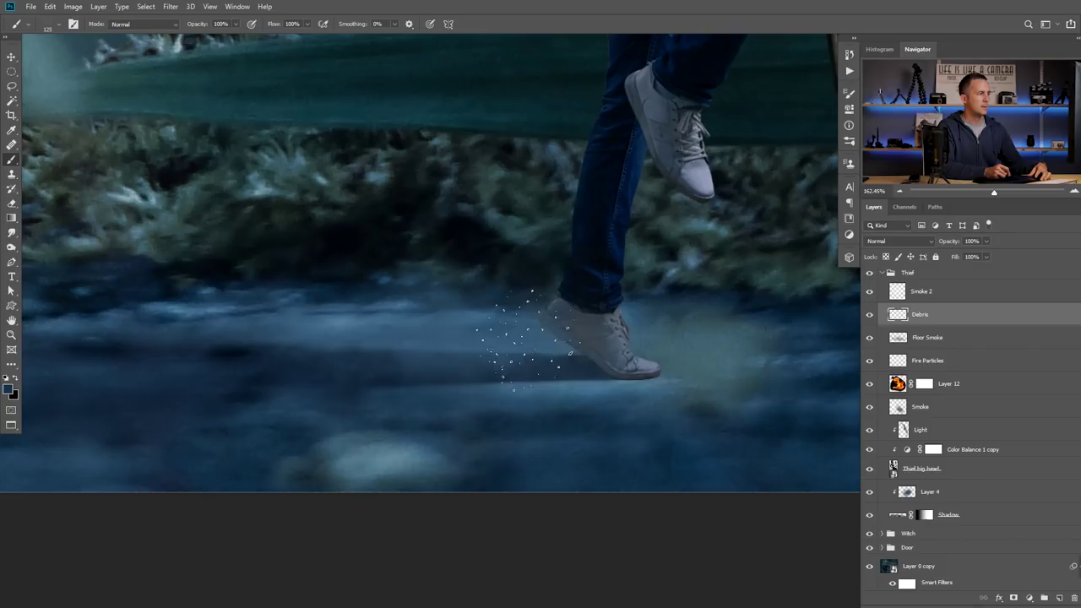
click(507, 355)
drag(426, 352, 523, 317)
click(612, 261)
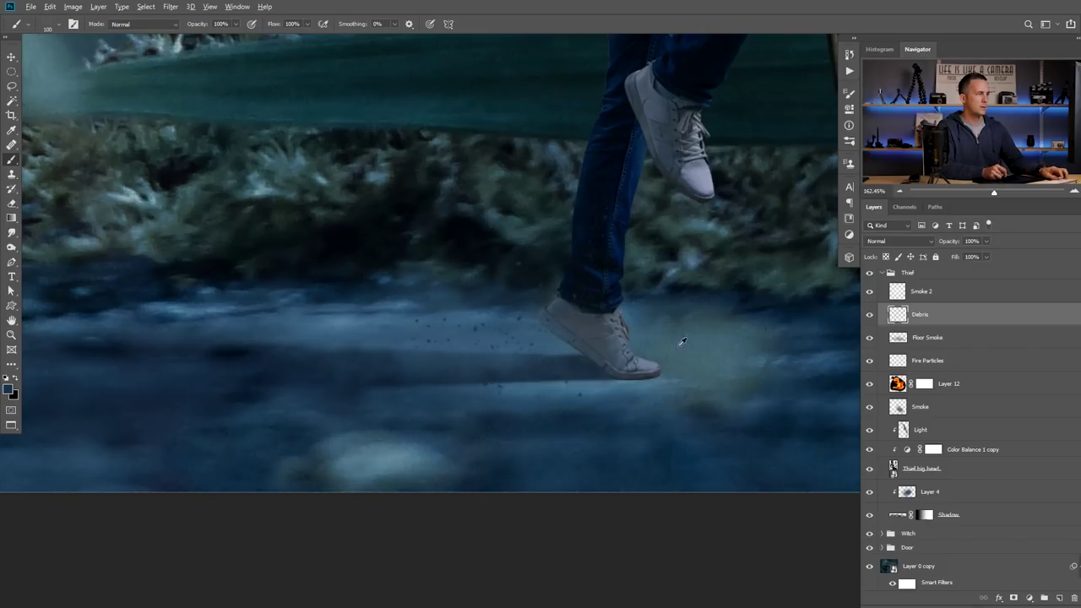
- Sample a darker shade from the floor and paint more debris specks behind the thief's heel
scroll(595, 338, down, 3)
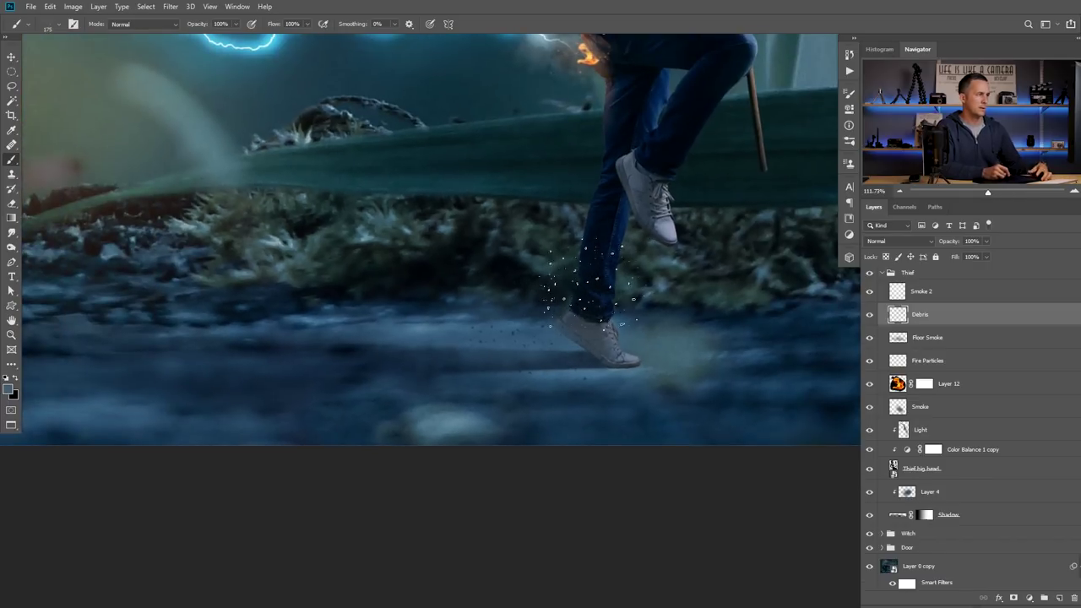
scroll(542, 379, down, 5)
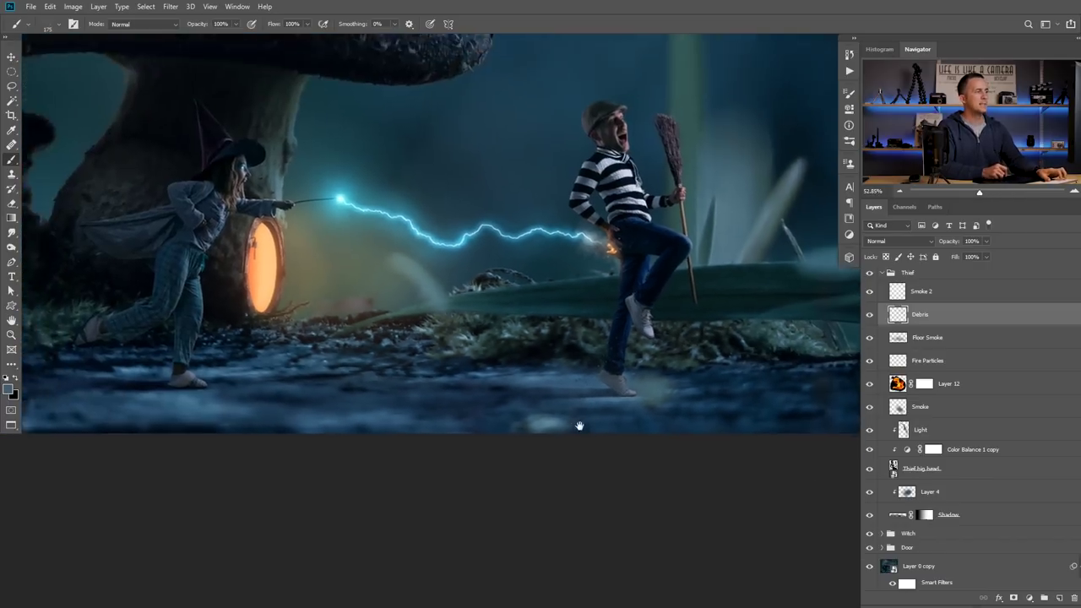
scroll(613, 386, up, 2)
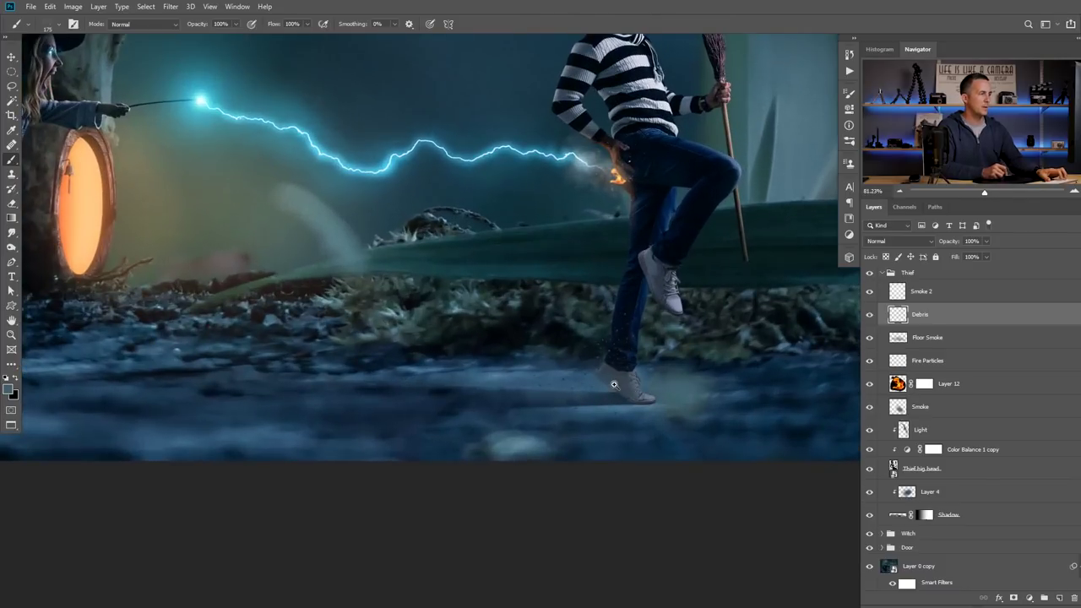
alt+click(450, 386)
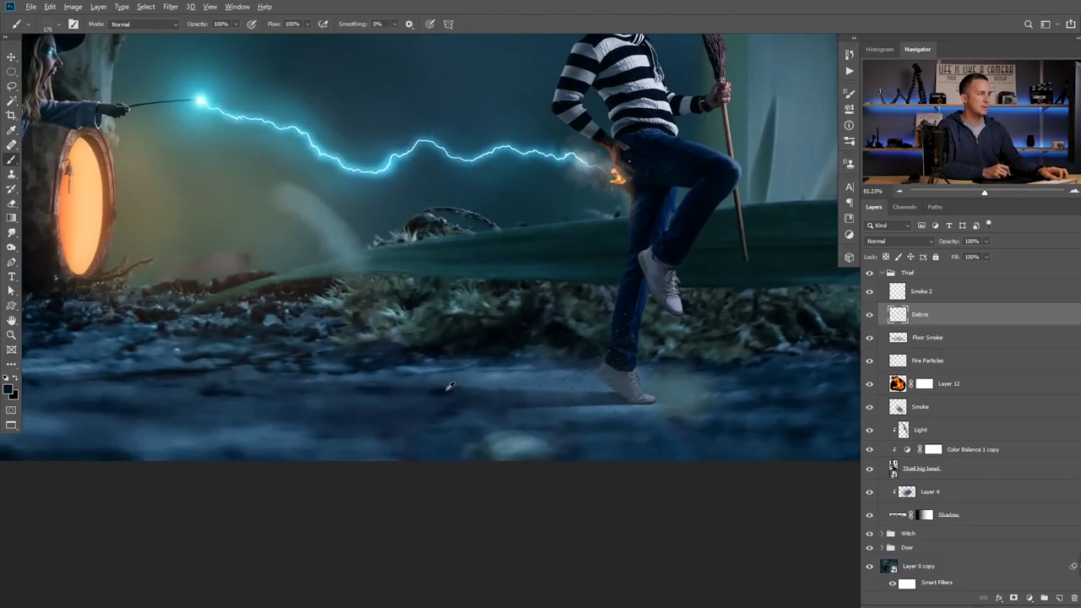
drag(544, 403, 473, 395)
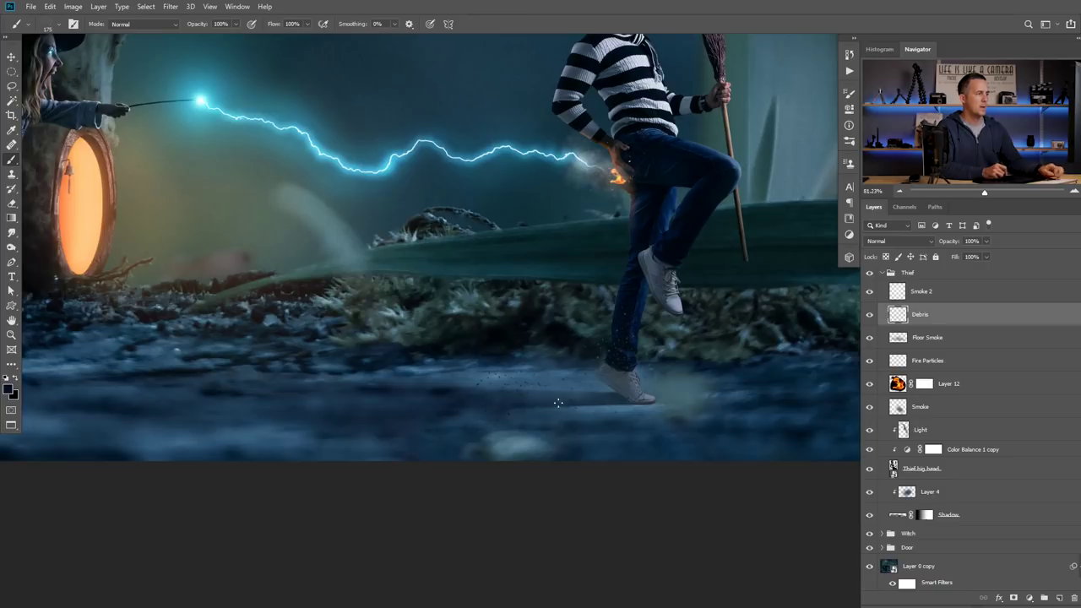
mouse_move(610, 394)
mouse_down()
mouse_move(583, 397)
mouse_move(596, 398)
mouse_up()
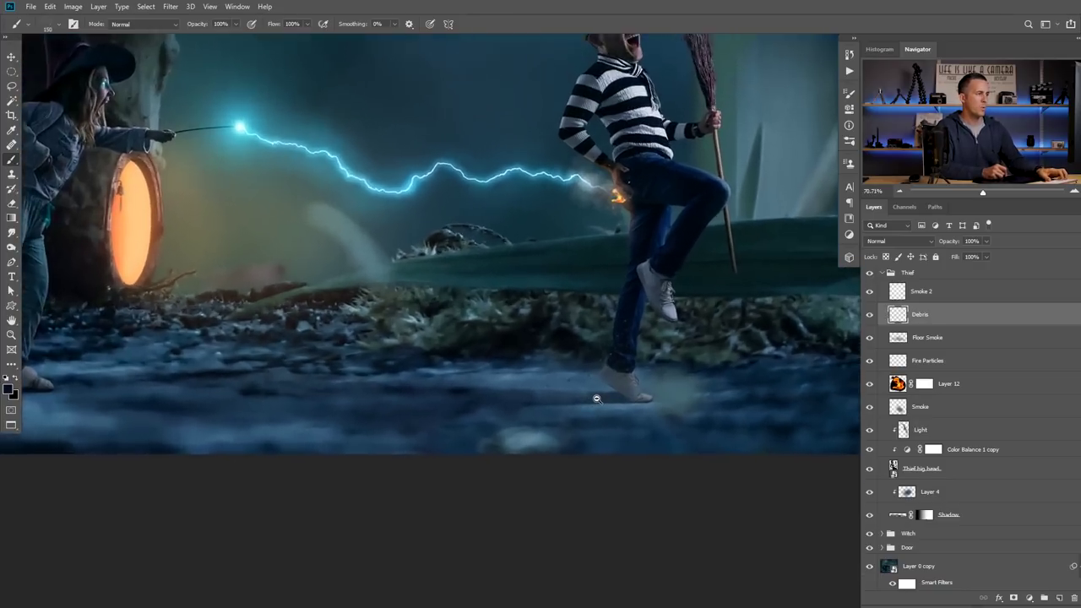
scroll(607, 397, up, 2)
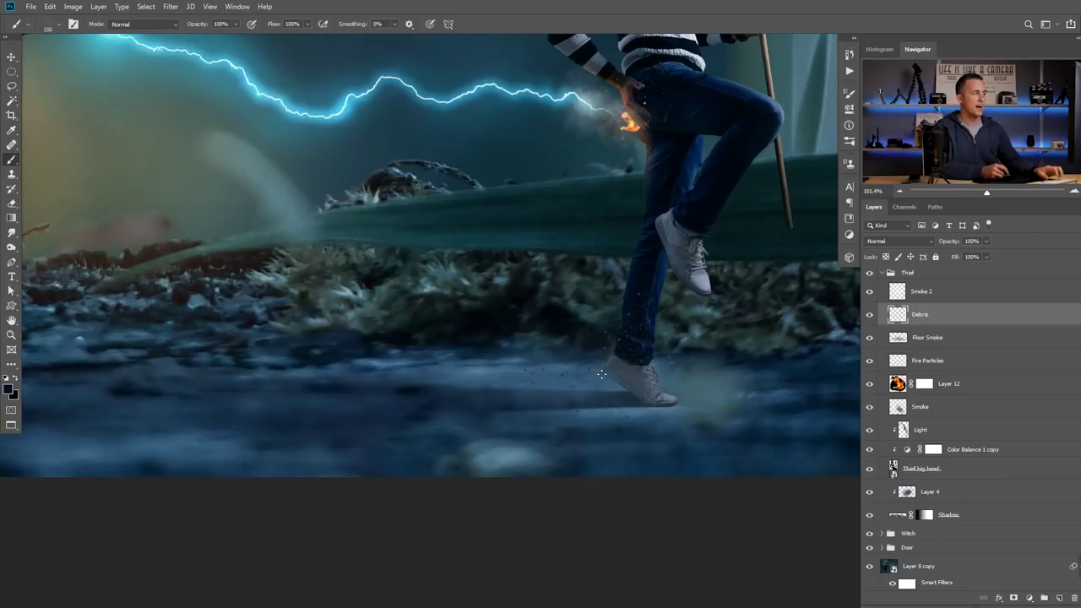
drag(604, 380, 498, 375)
- Collapse the Thief group and add a new layer named Debris above Layer 11 in the Witch group
drag(498, 368, 689, 367)
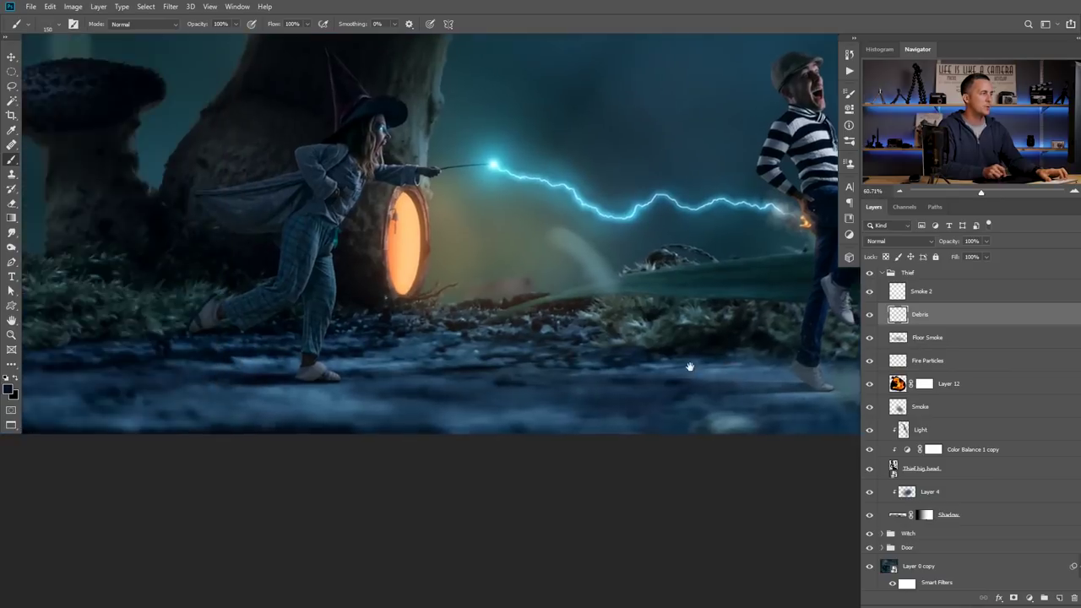
drag(250, 375, 447, 374)
click(882, 273)
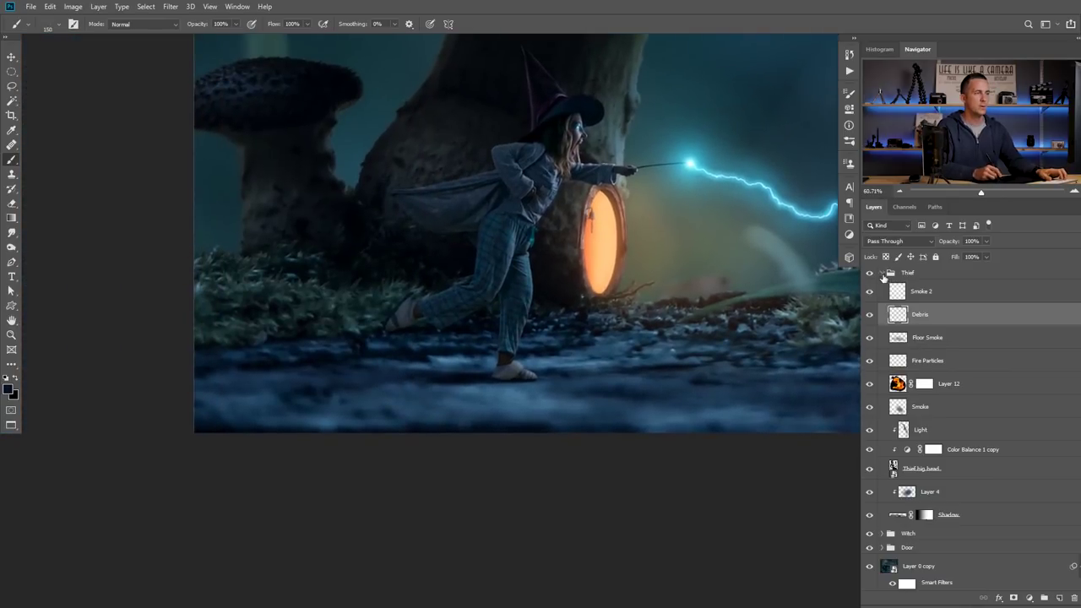
click(881, 287)
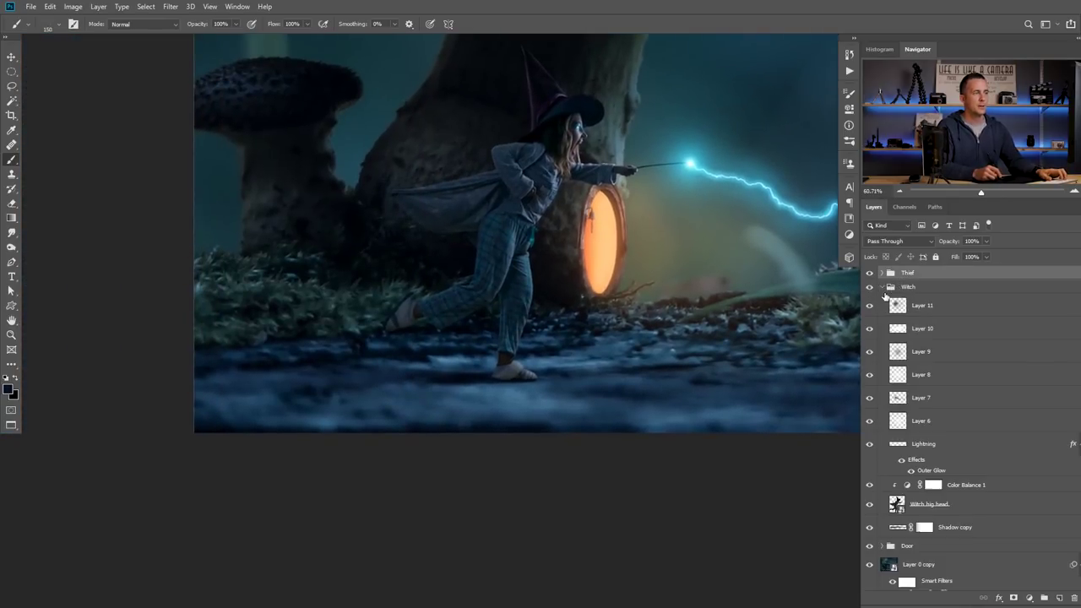
click(988, 318)
click(1058, 597)
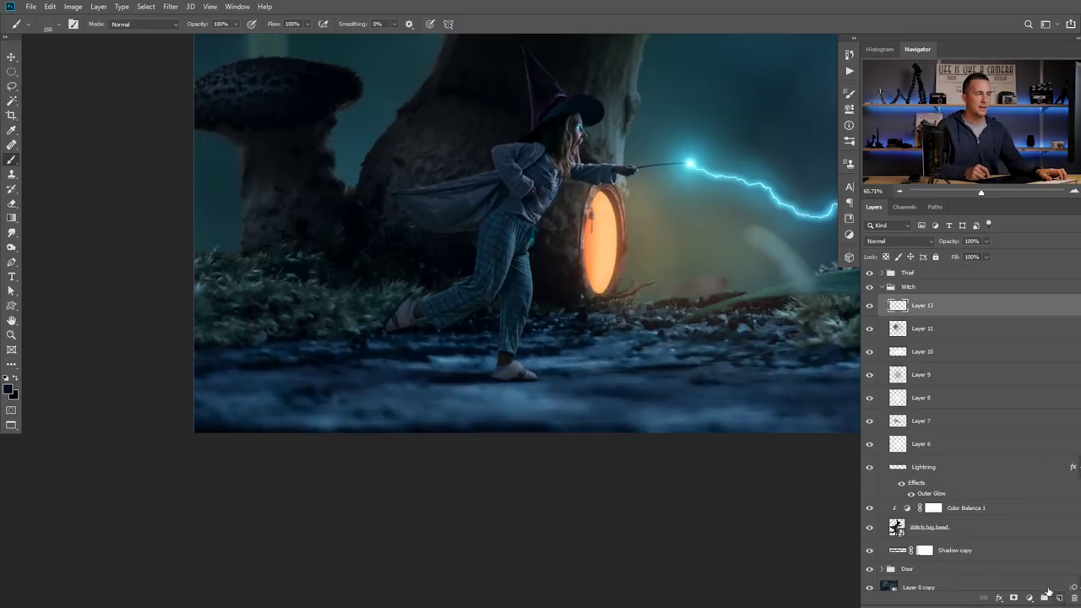
double_click(923, 306)
text(Debris)
key(Return)
- Paint scattered dark debris on the ground behind the witch's feet, varying the brush size and undoing unwanted strokes
drag(476, 367, 523, 370)
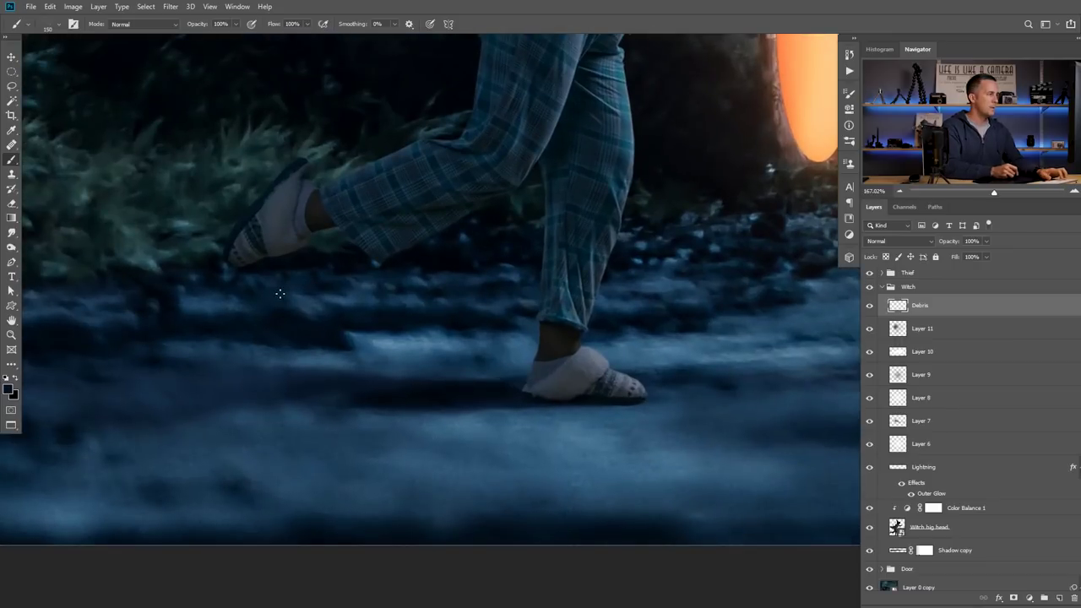
click(349, 355)
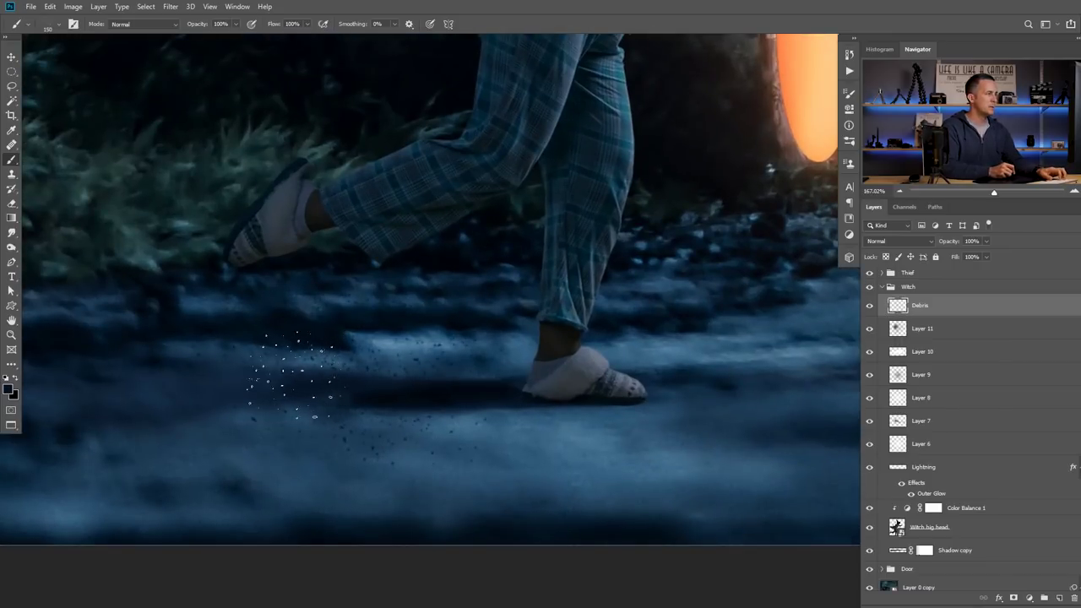
key(bracketright)
key(bracketright)
key(bracketright)
key(bracketright)
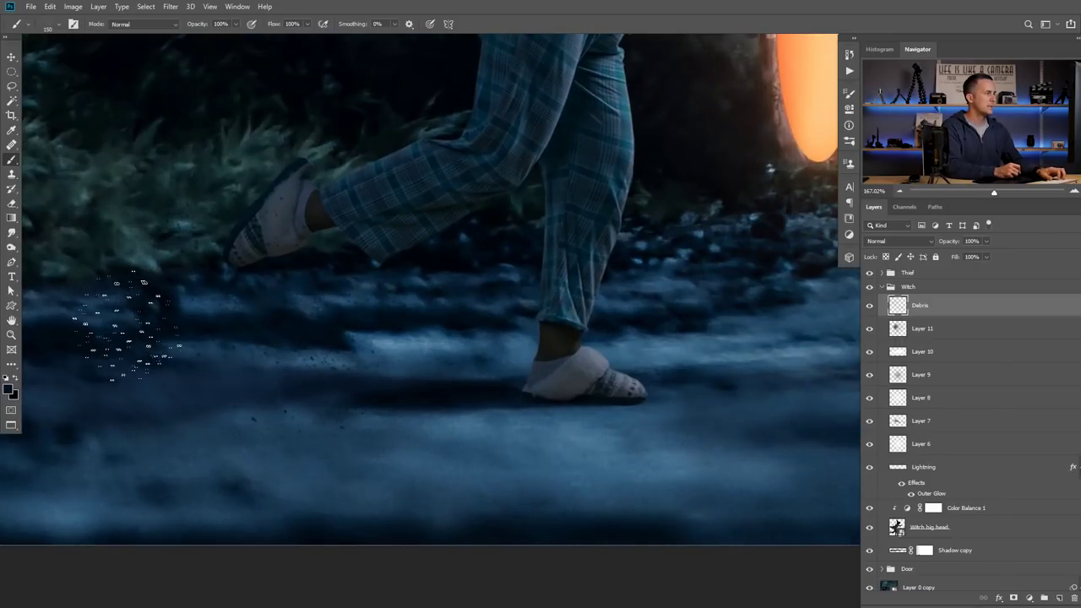
scroll(304, 356, down, 2)
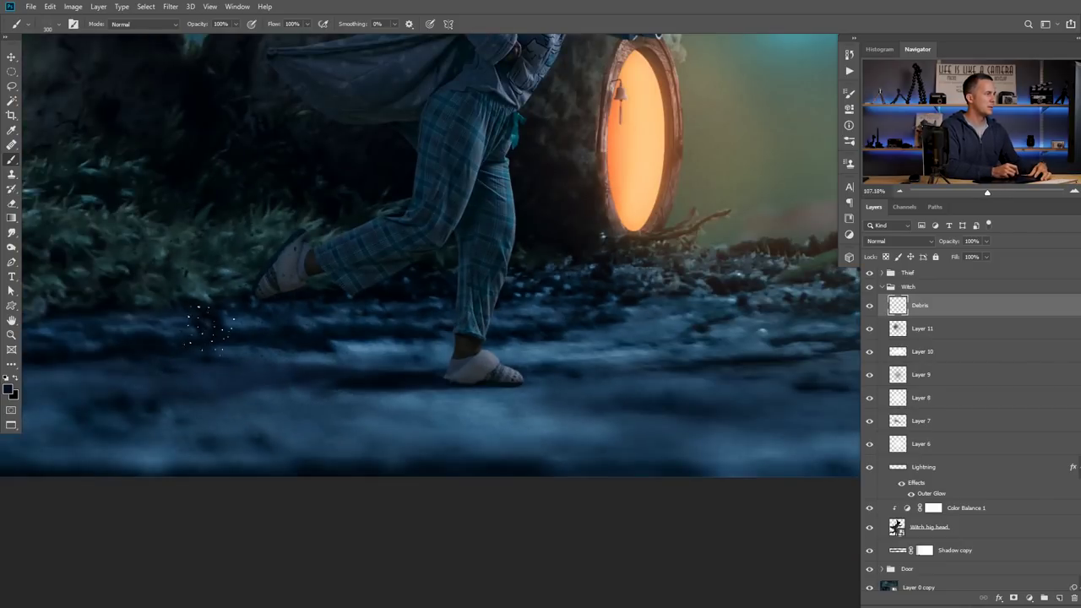
drag(295, 353, 384, 393)
key(ctrl+z)
click(301, 338)
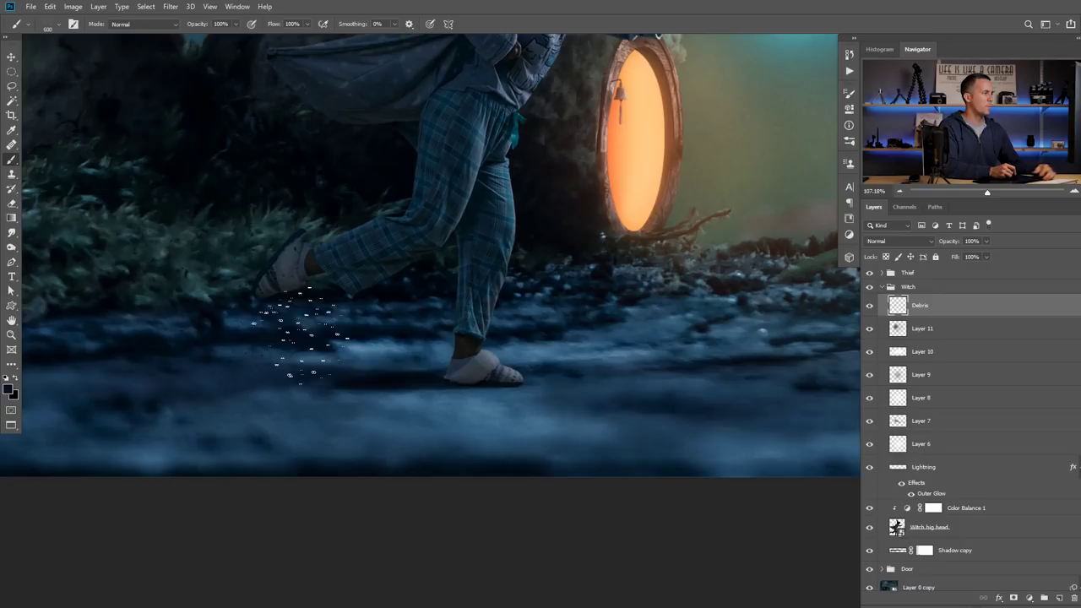
key([)
key([)
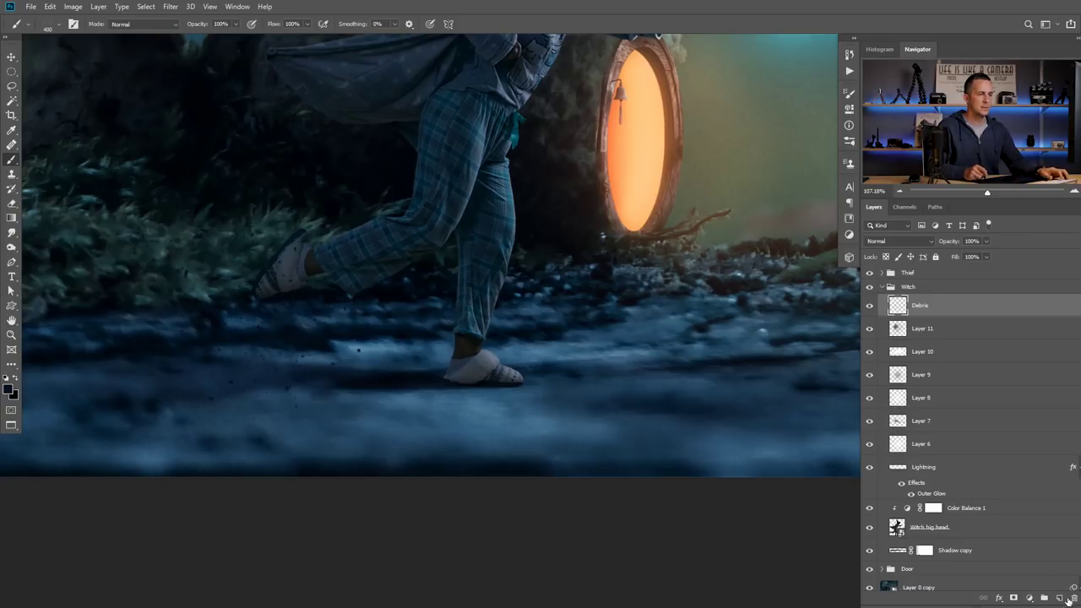
- Add a new layer named Smoke above the Debris layer in the Witch group
click(1060, 597)
double_click(922, 306)
text(Skome)
key(Return)
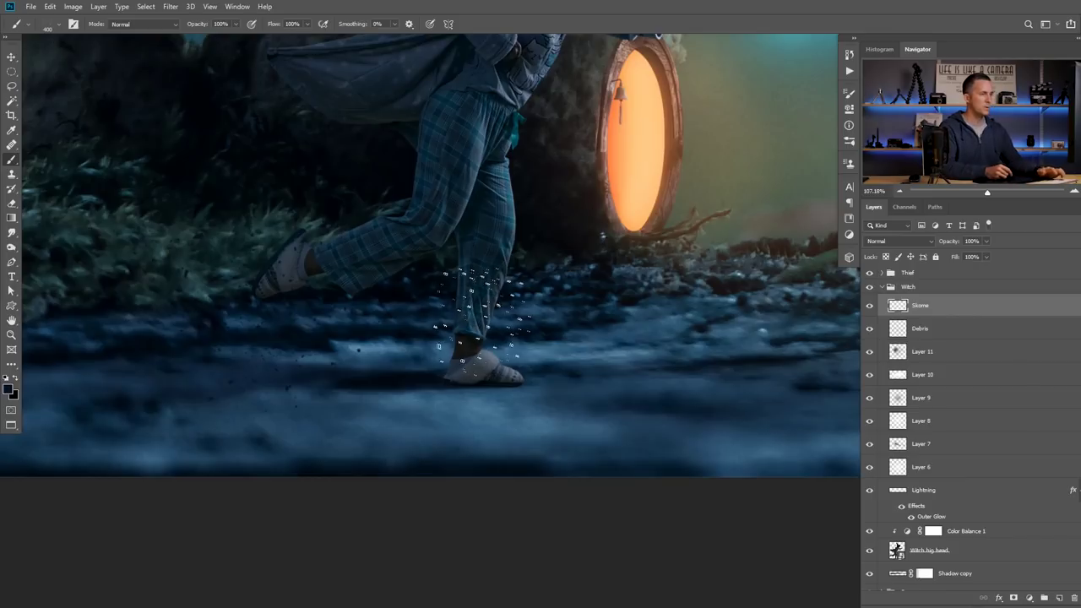
right_click(483, 331)
key(Escape)
double_click(920, 309)
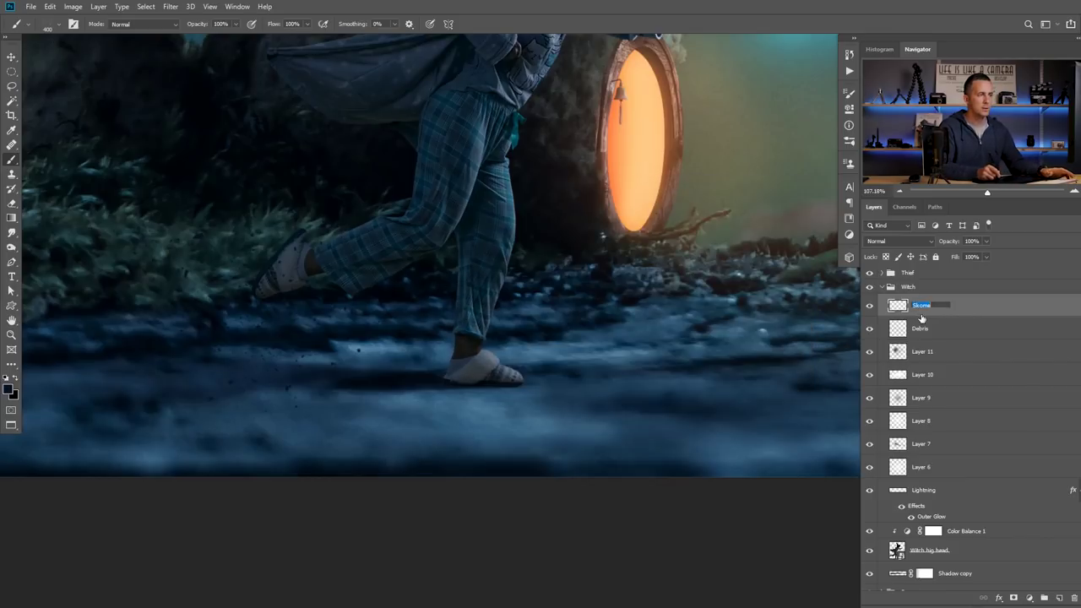
text(Smoke)
key(Return)
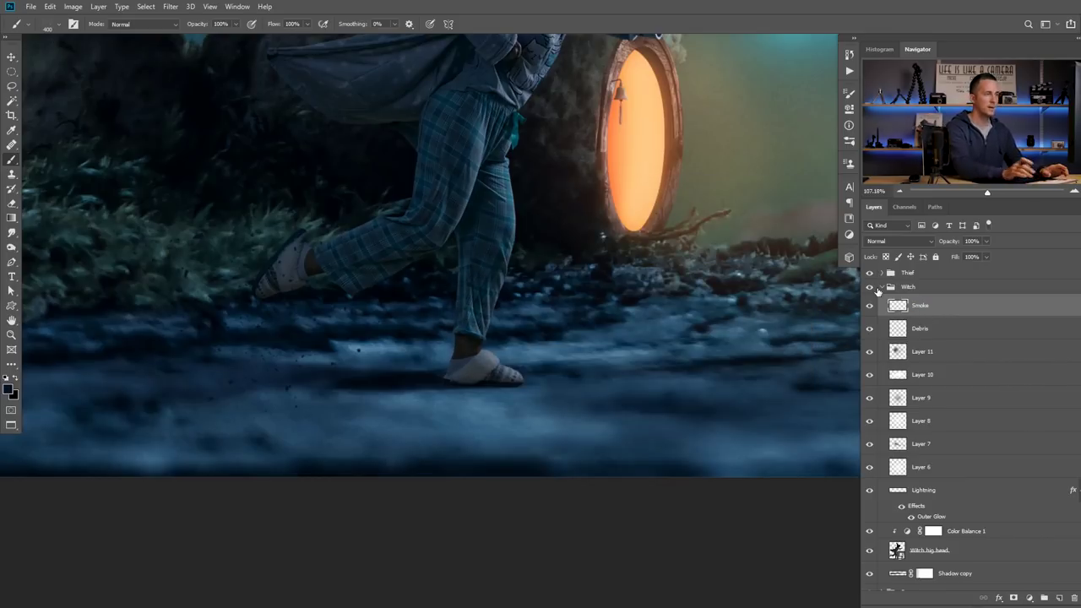
- Choose the Cloud/Dust 02 brush and sample a blue from the floor below the witch
right_click(428, 295)
click(494, 348)
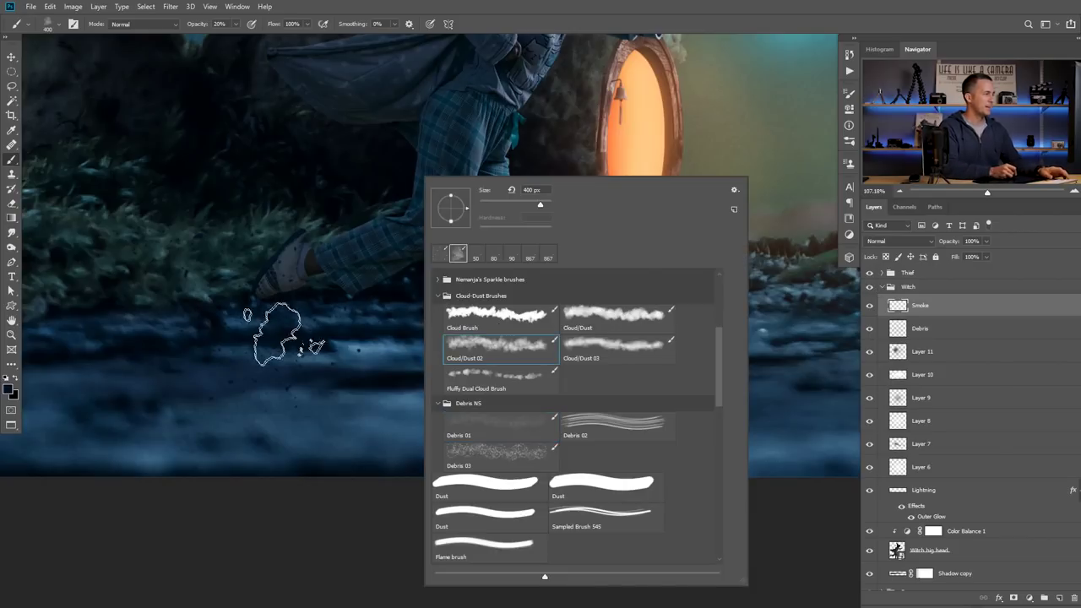
key(Return)
alt+click(332, 408)
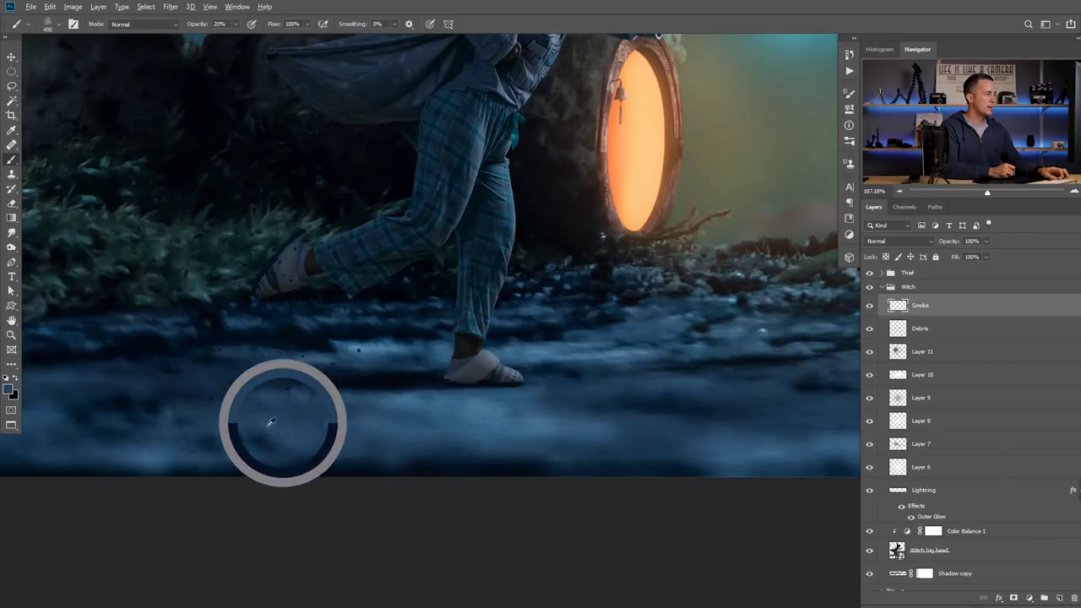
- Paint faint smoke along the ground behind the witch's feet, adjusting the brush size
key(bracketleft)
key(bracketleft)
key(bracketleft)
key(bracketleft)
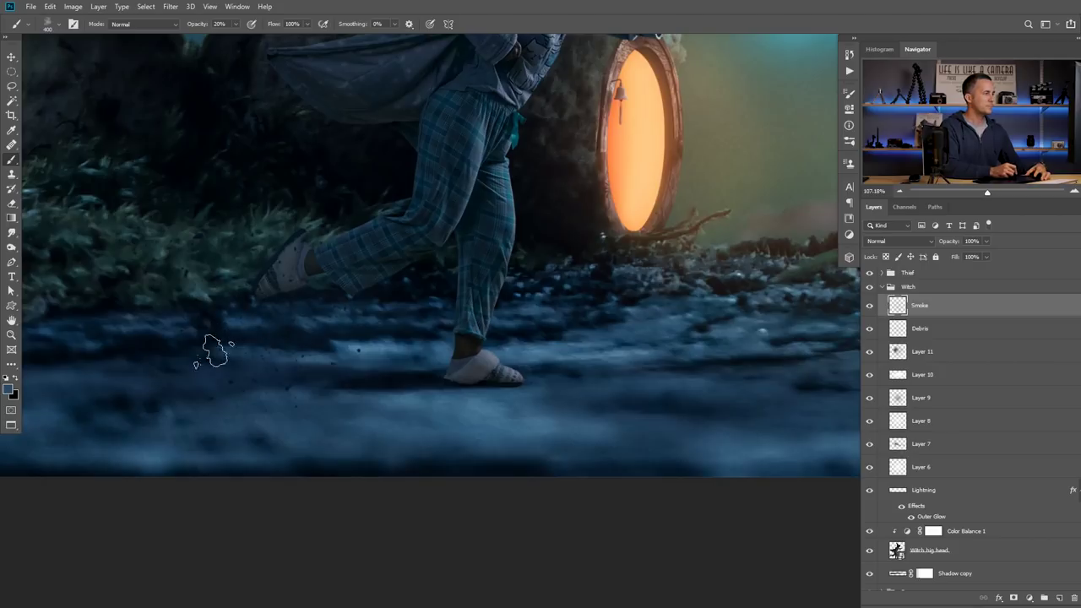
mouse_move(422, 350)
mouse_down()
mouse_move(394, 371)
mouse_move(65, 374)
mouse_up()
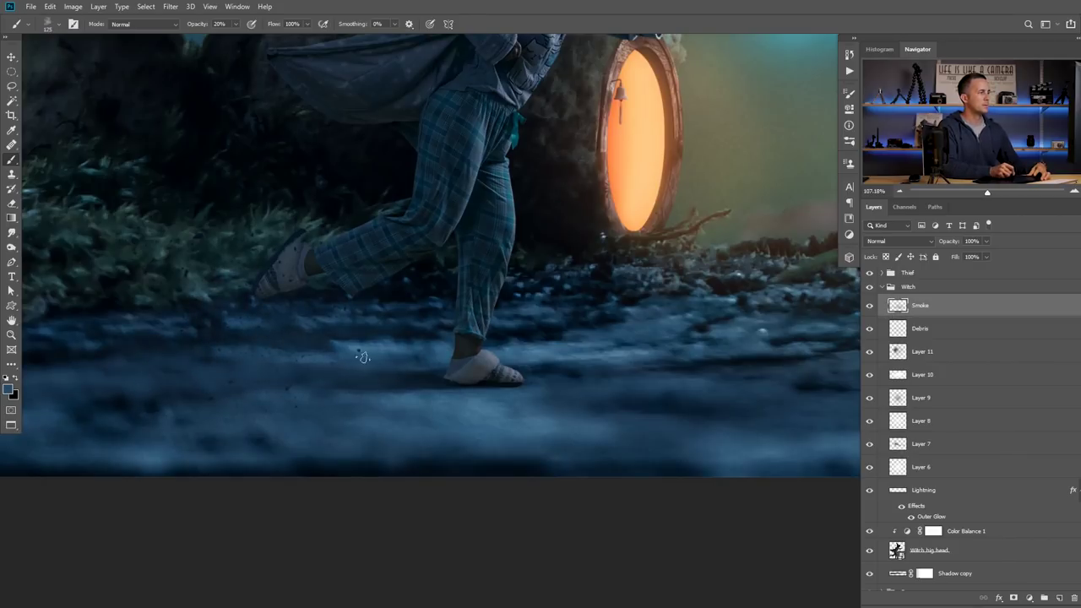
drag(287, 320, 257, 342)
drag(416, 361, 360, 367)
drag(481, 335, 600, 371)
- Select the flame on Layer 12 at the thief's hand and free transform it to about 124% width and 112% height with a skew
key(v)
ctrl+click(605, 272)
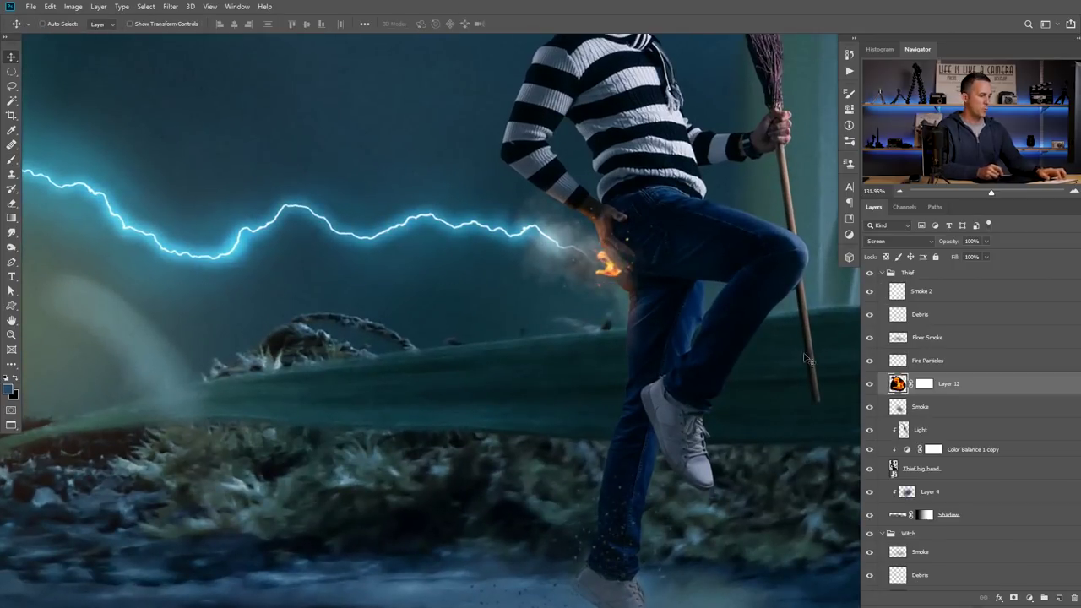
key(ctrl+t)
drag(606, 274, 671, 310)
scroll(644, 293, up, 1)
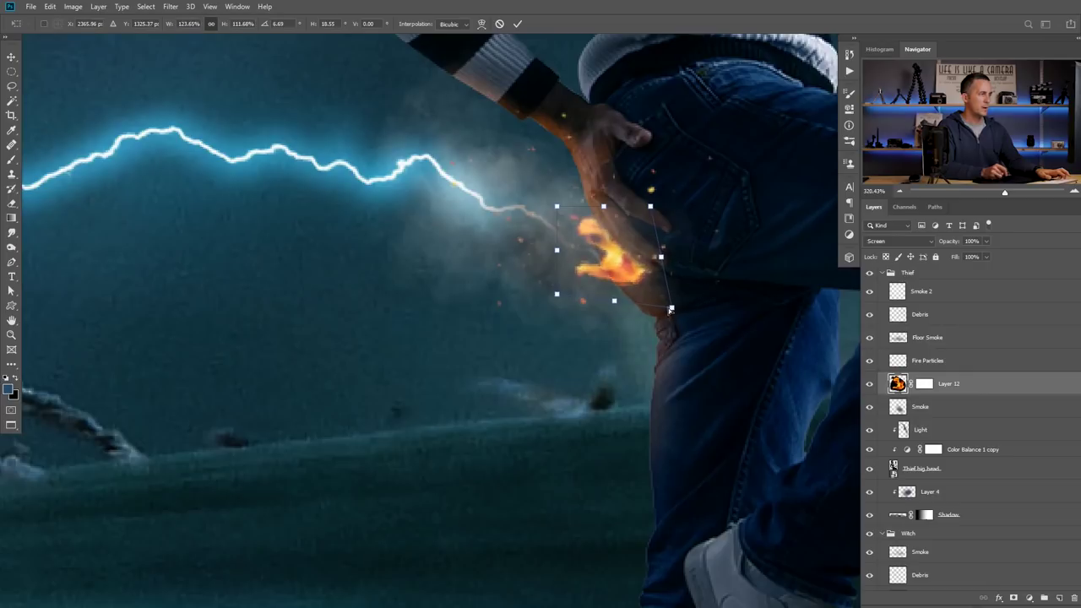
key(Return)
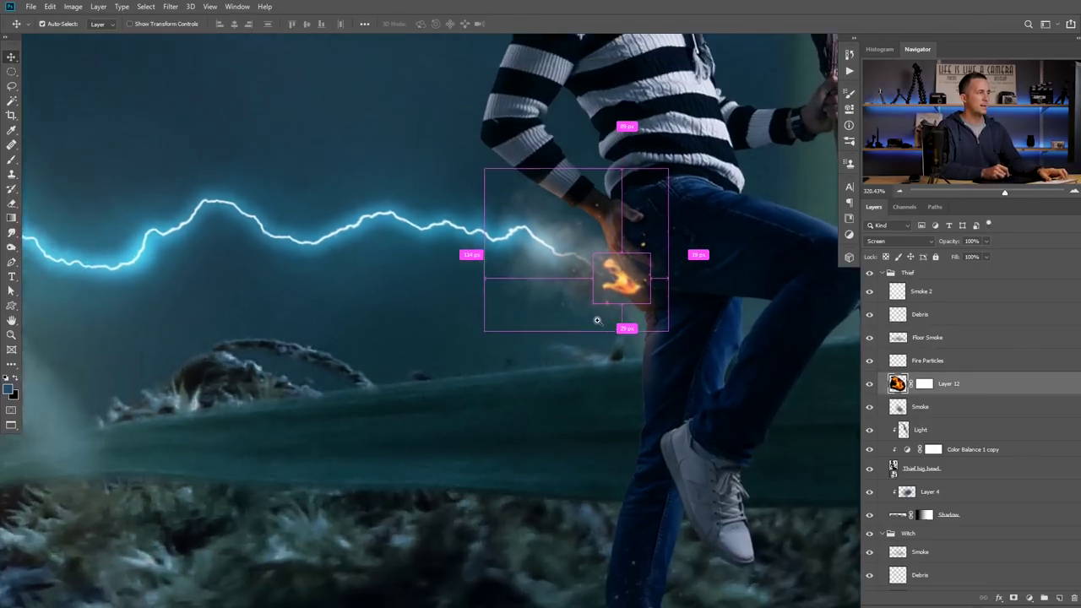
- Select the Smoke layer around the thief's hand, compare it hidden and shown, and set its opacity to 87%
drag(597, 320, 629, 303)
ctrl+click(605, 311)
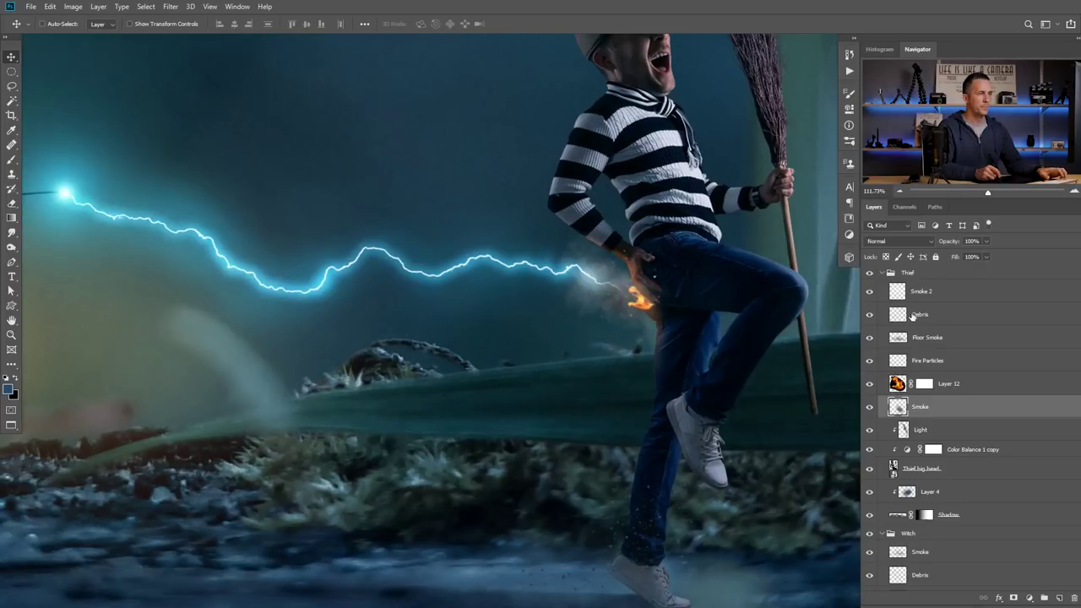
click(869, 407)
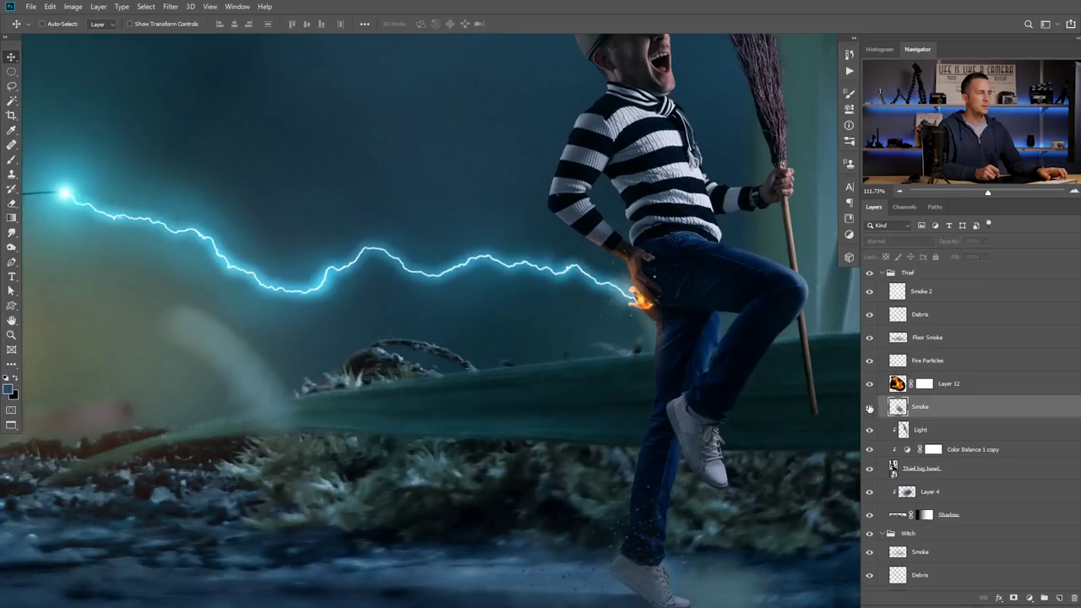
click(870, 407)
mouse_move(948, 244)
mouse_down()
mouse_move(936, 244)
mouse_move(946, 244)
mouse_up()
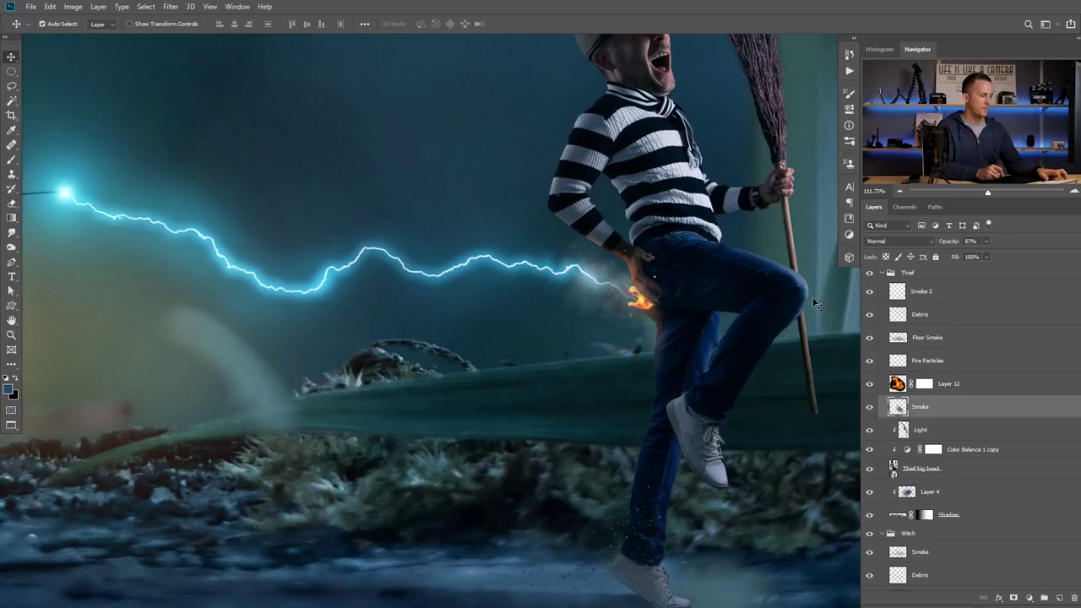
- Enlarge and skew the smoke at the thief's hand with a free transform to about 120% width and 150% height
key(ctrl+t)
drag(551, 227, 550, 200)
drag(551, 280, 530, 275)
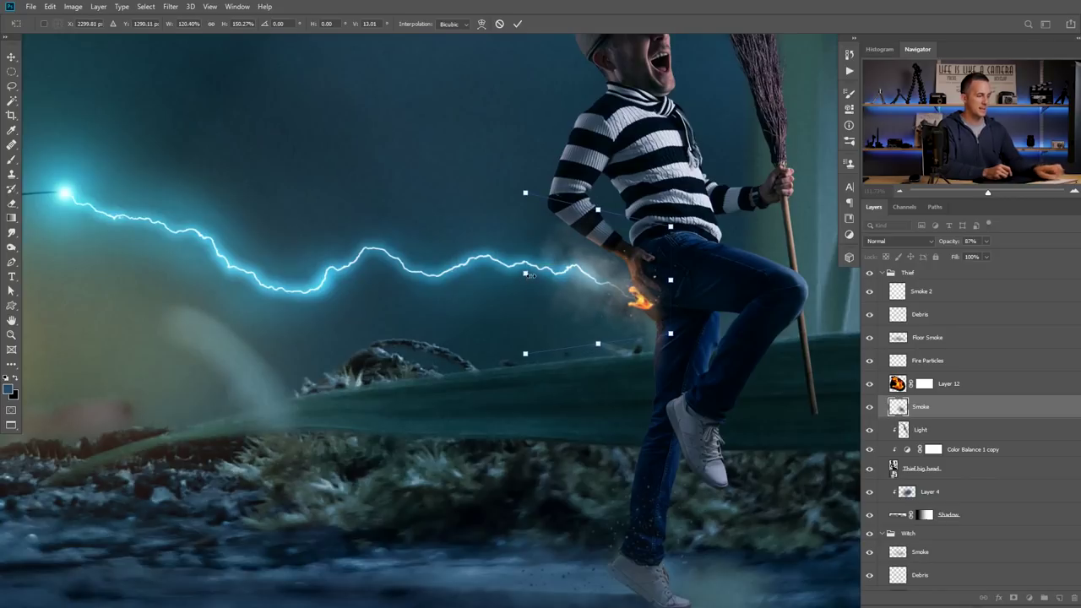
key(Return)
scroll(560, 321, down, 3)
scroll(567, 325, down, 2)
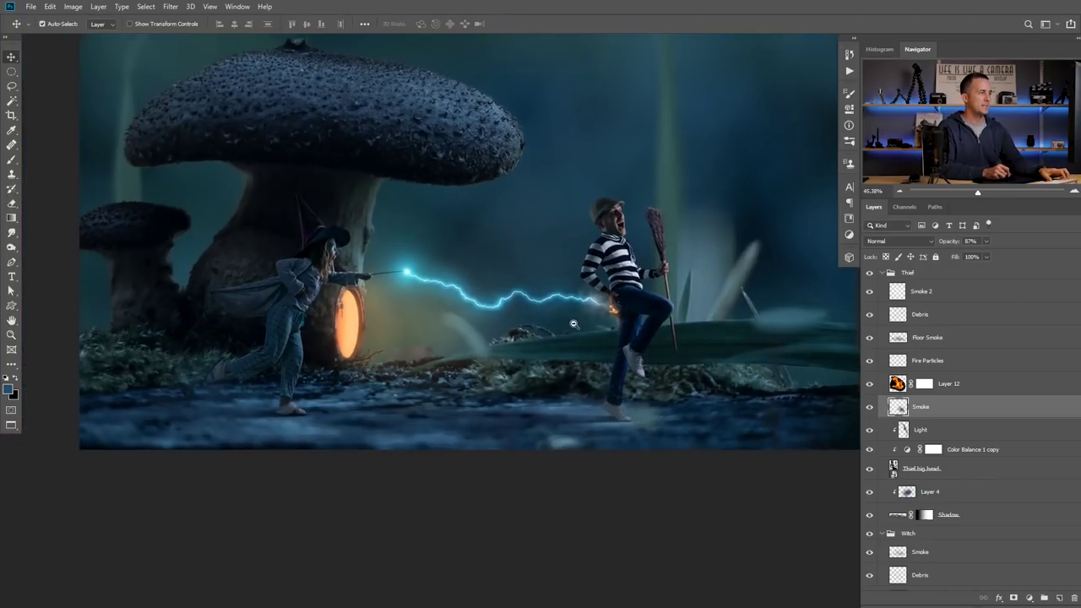
drag(597, 320, 574, 317)
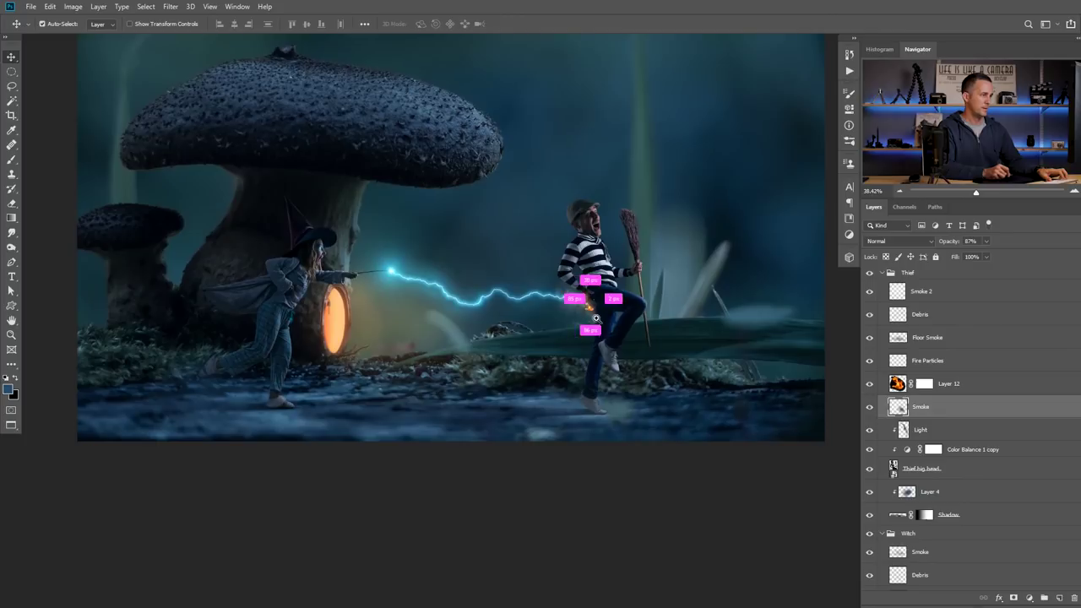
- Collapse the layer groups and group Layer 0 and Layer 0 copy under the name Background
scroll(574, 321, down, 1)
scroll(594, 366, down, 1)
drag(594, 367, 555, 402)
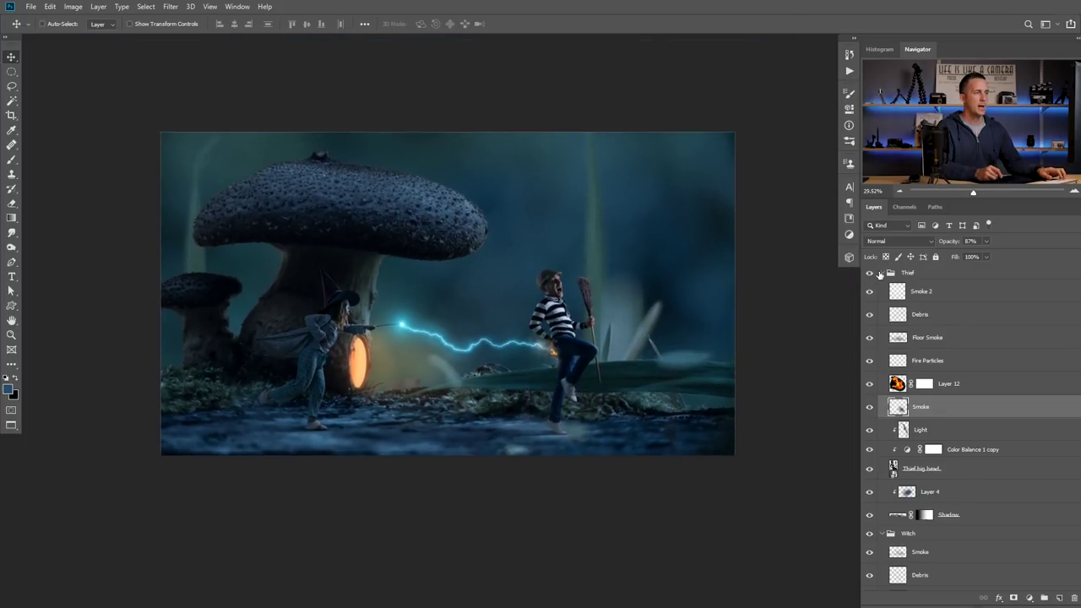
click(881, 273)
click(881, 287)
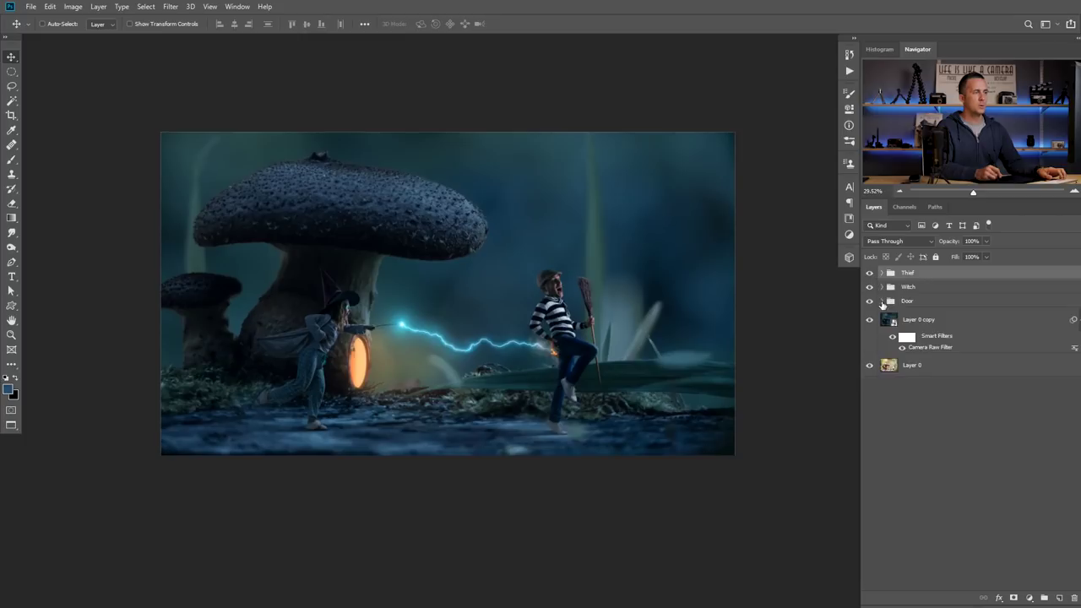
click(893, 347)
shift+click(893, 364)
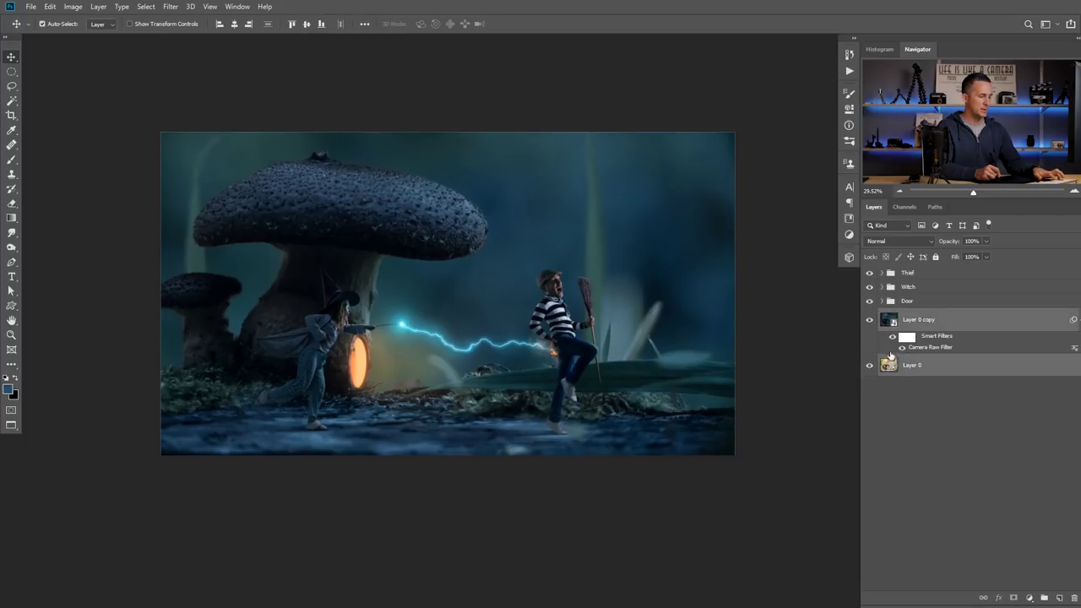
key(ctrl+g)
double_click(905, 314)
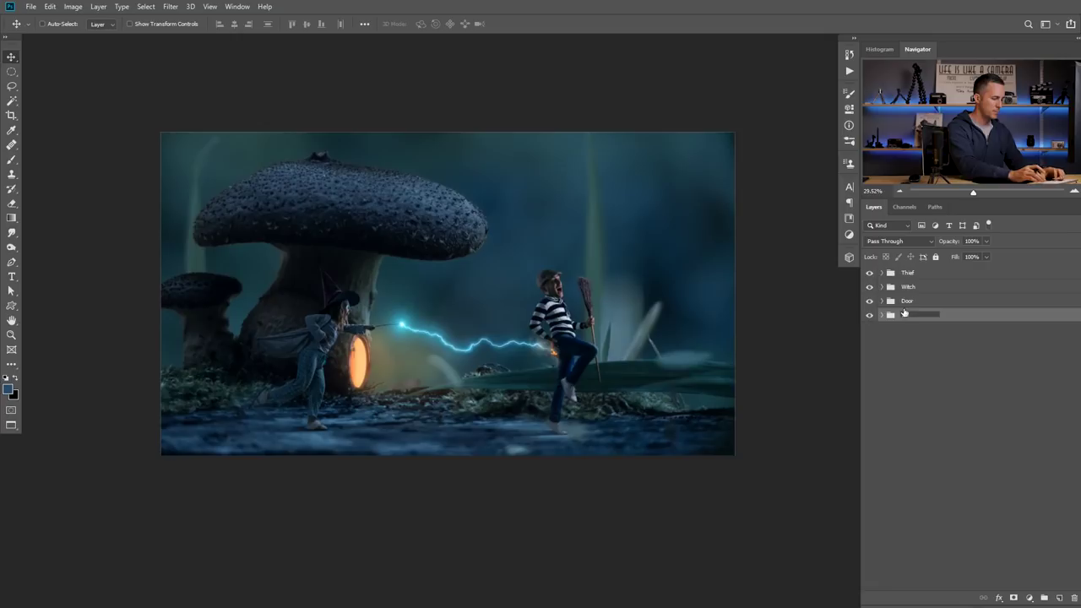
key(Return)
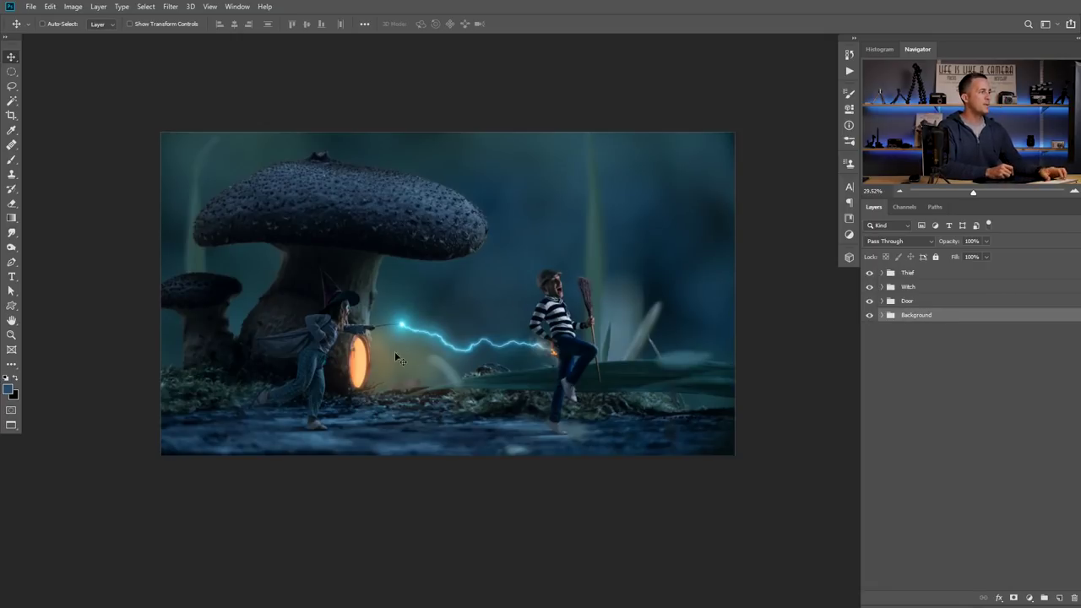
- Stamp all visible layers into one merged layer above the Thief group
scroll(395, 351, up, 6)
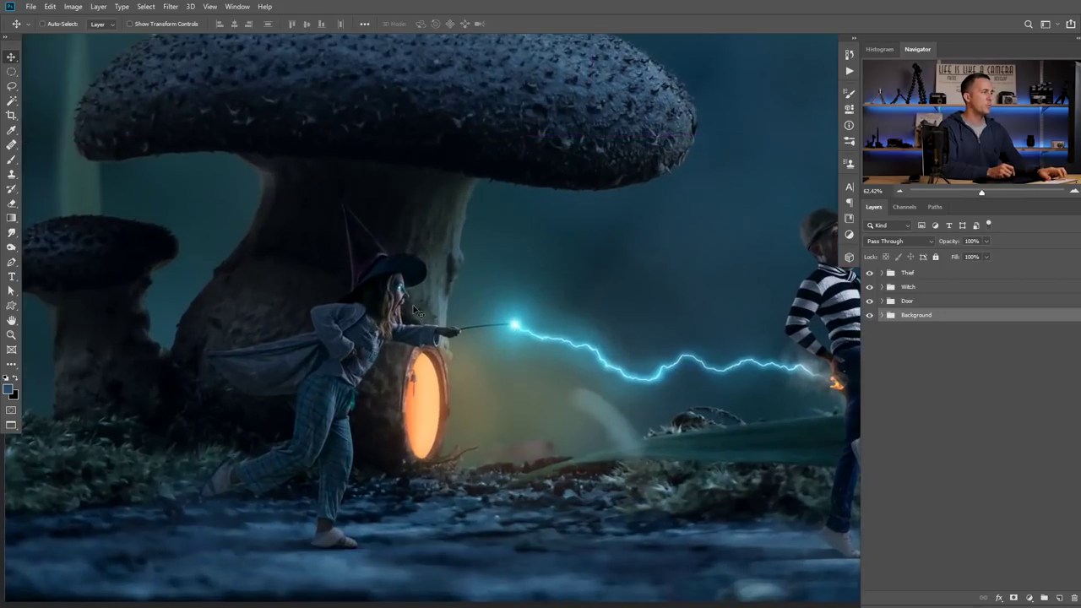
scroll(424, 382, down, 3)
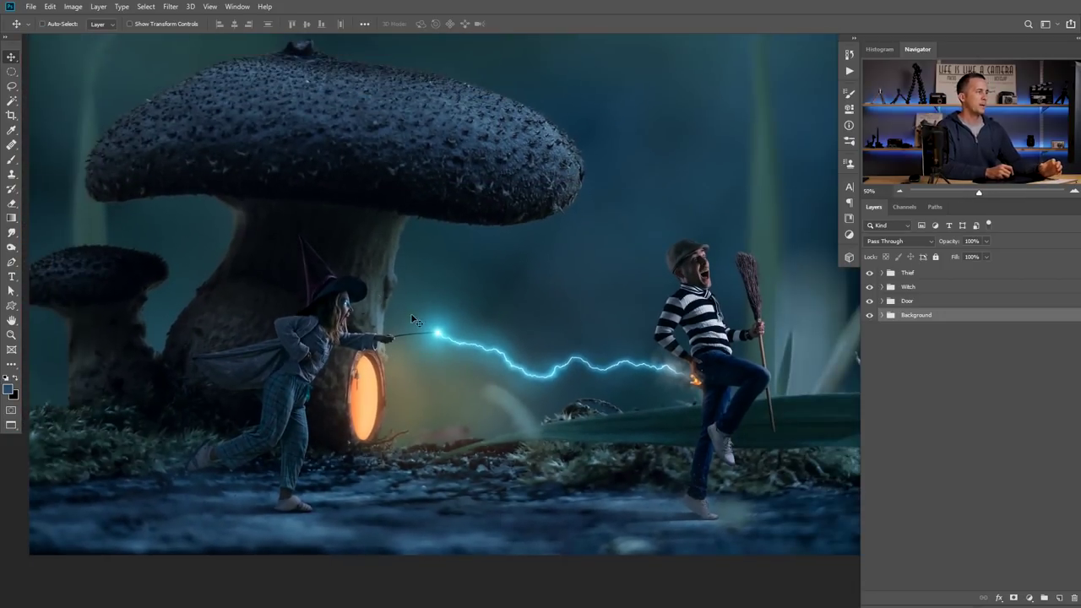
scroll(325, 300, up, 3)
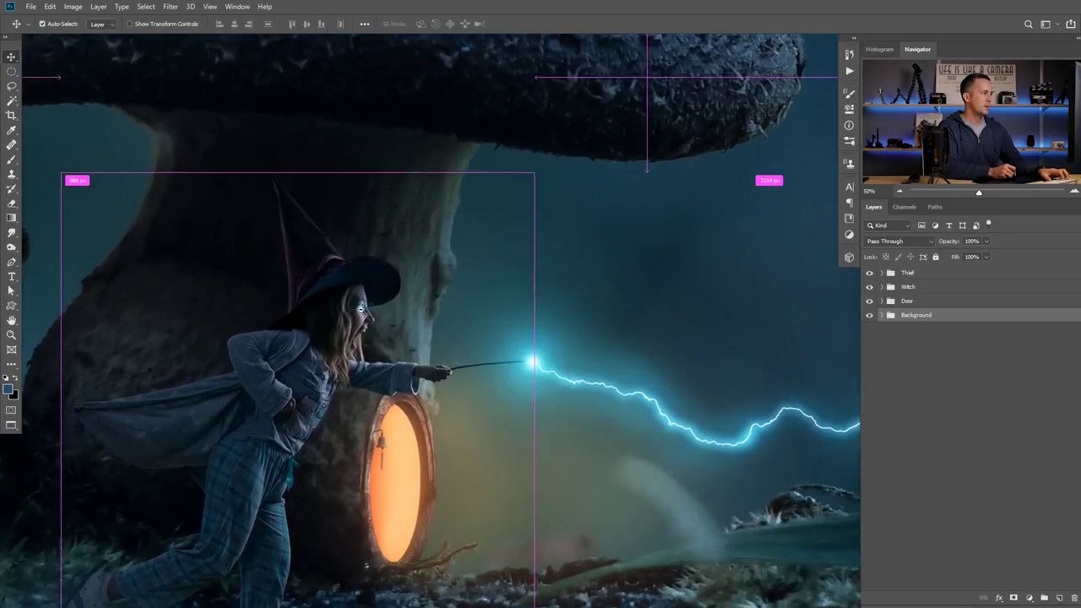
scroll(359, 372, down, 4)
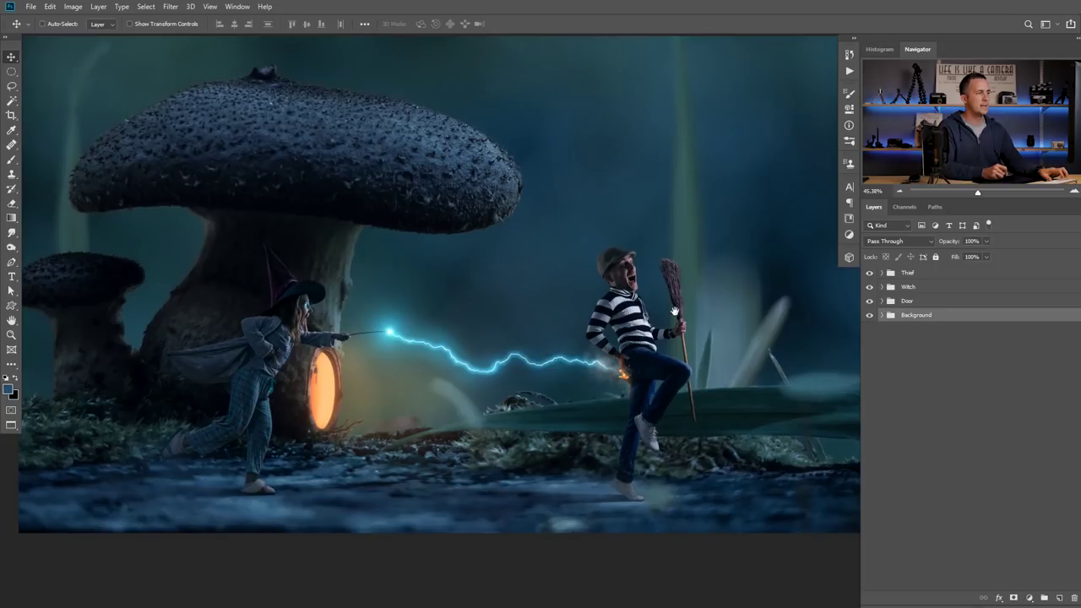
scroll(579, 312, down, 2)
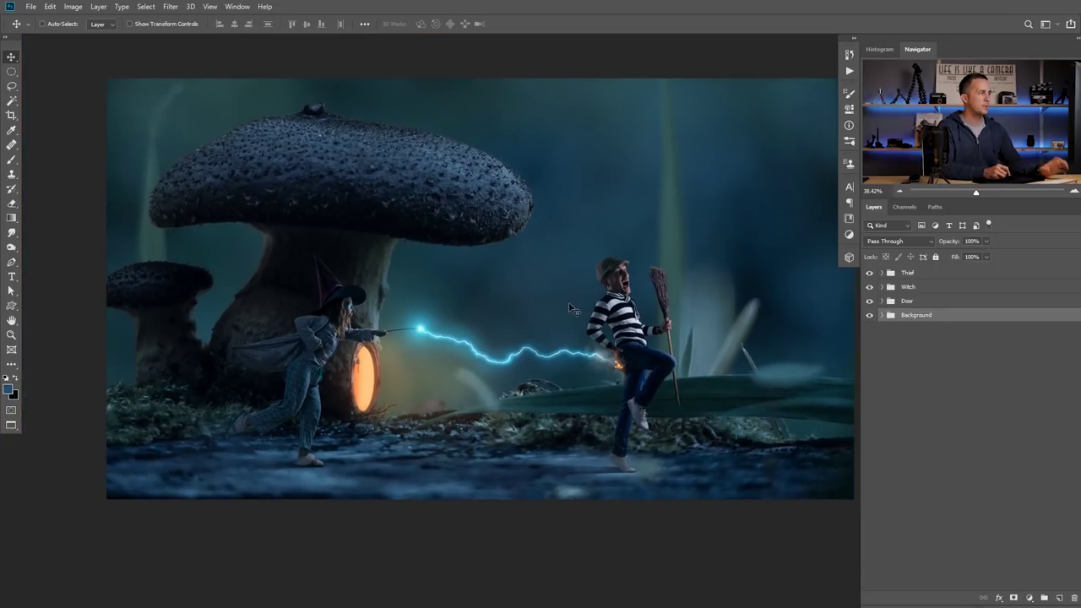
scroll(565, 305, down, 2)
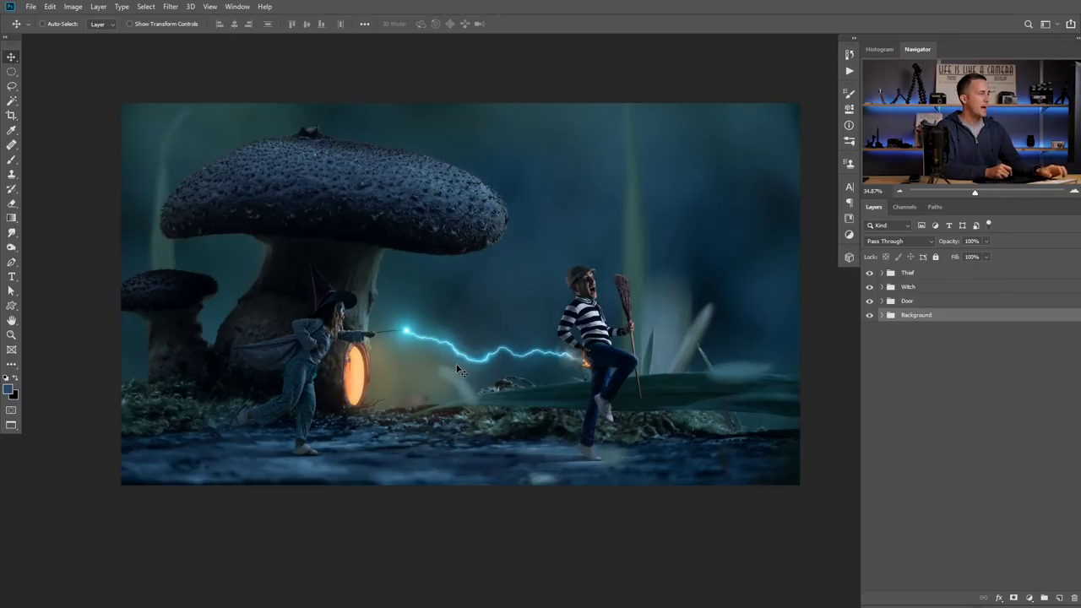
click(911, 273)
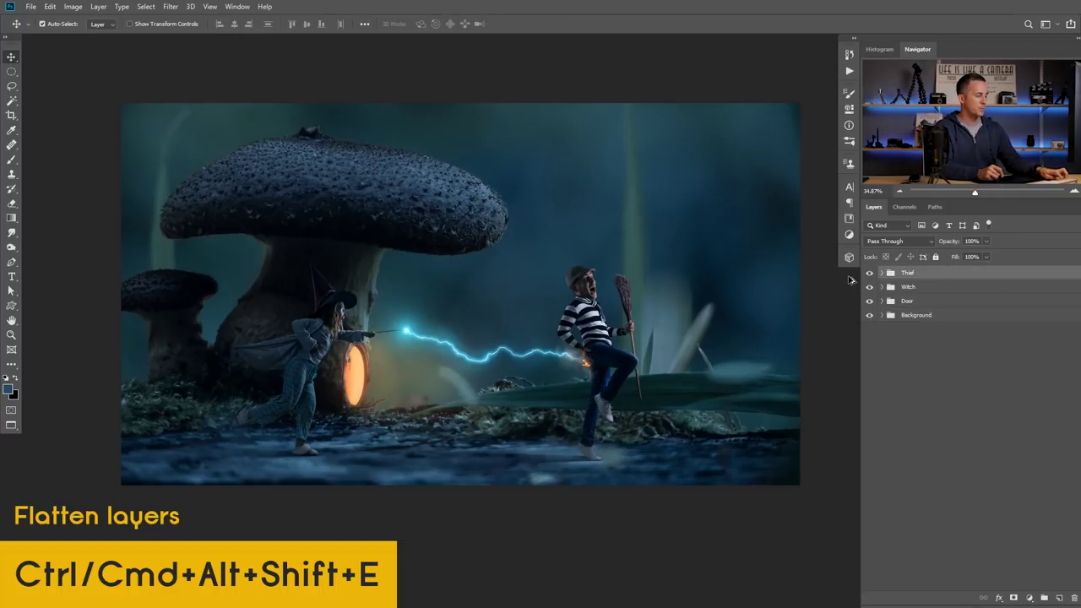
key(ctrl+alt+shift+e)
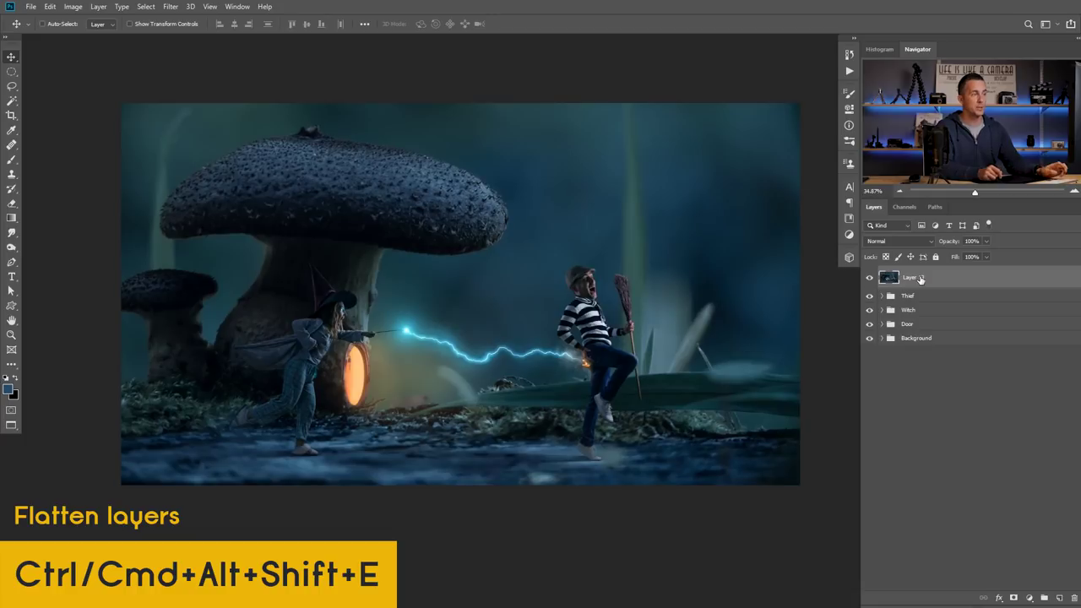
- Open the merged layer in Camera Raw and set Exposure +0.15, Contrast +3, Shadows +29, Texture +8 and Clarity +4
click(172, 7)
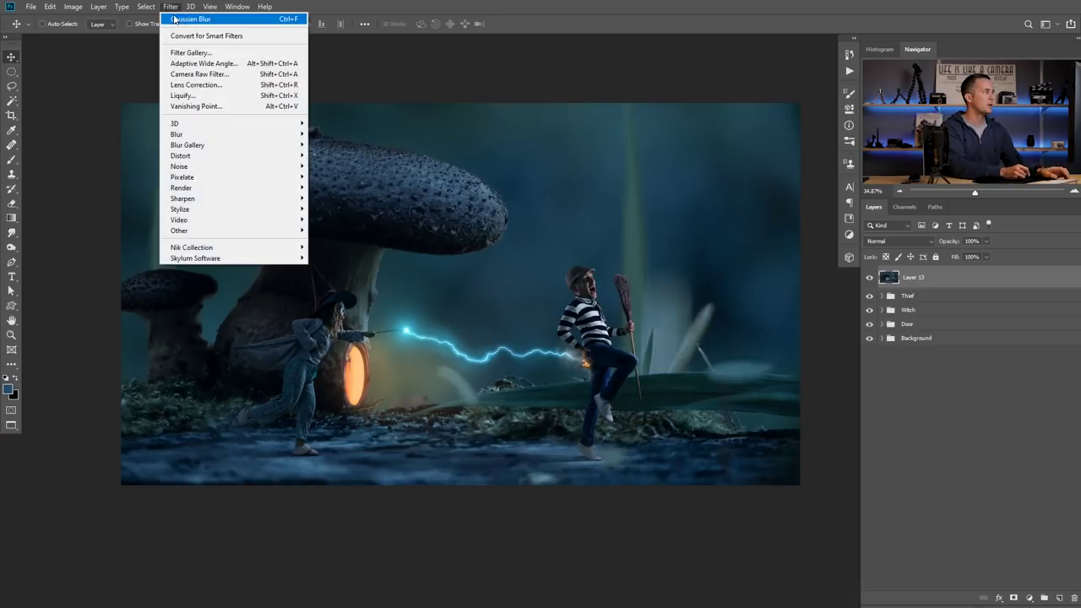
click(206, 74)
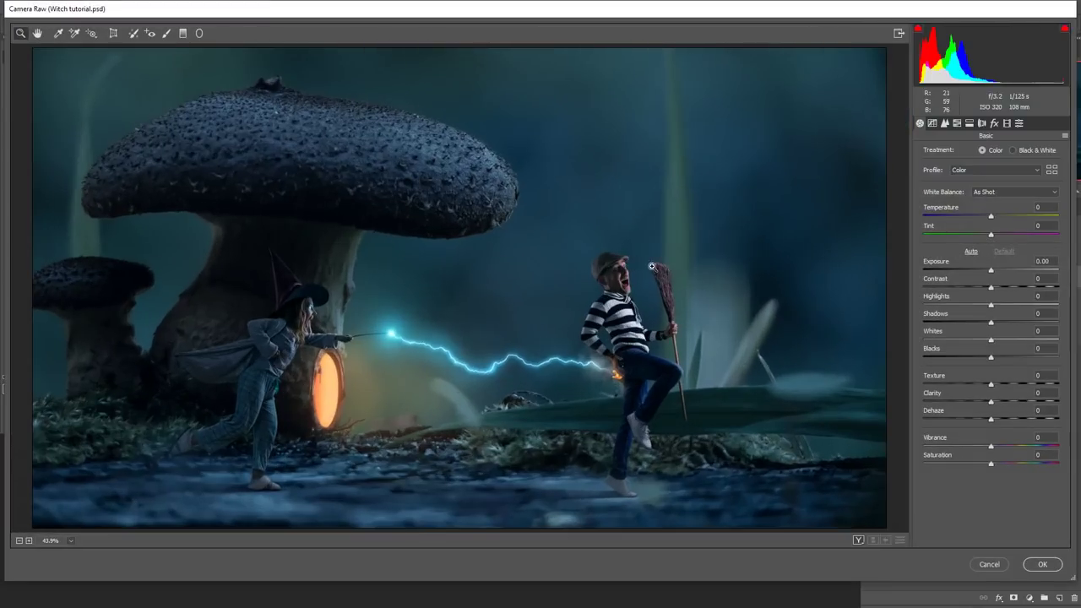
drag(992, 271, 1009, 324)
drag(992, 384, 996, 403)
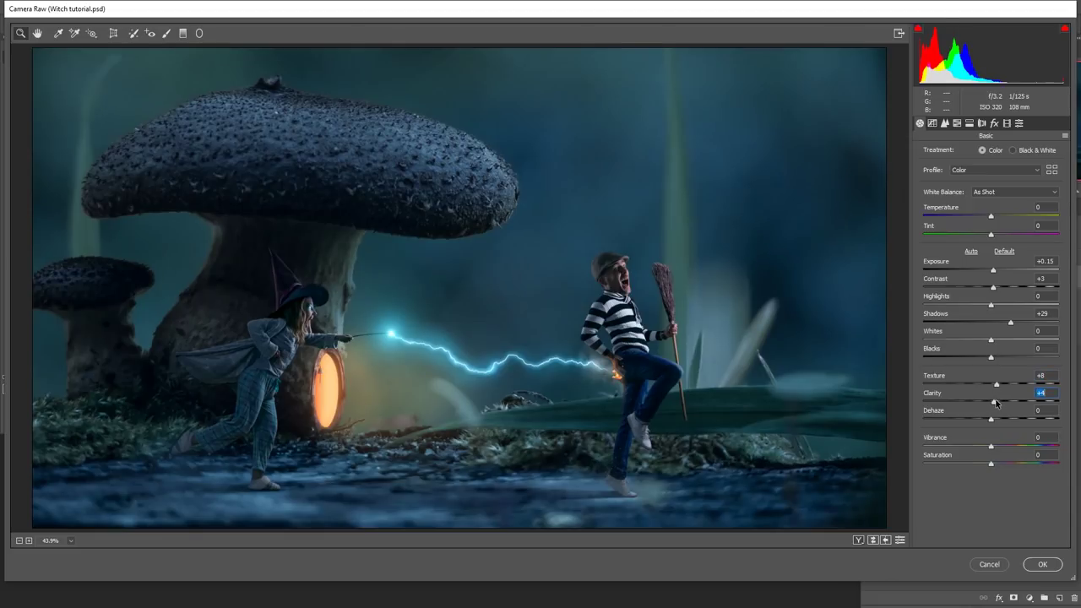
- Apply a Camera Raw post-crop vignette with Amount -11 and Feather 55 to the merged layer
click(994, 123)
drag(990, 268, 984, 270)
drag(991, 327, 996, 326)
drag(992, 270, 983, 271)
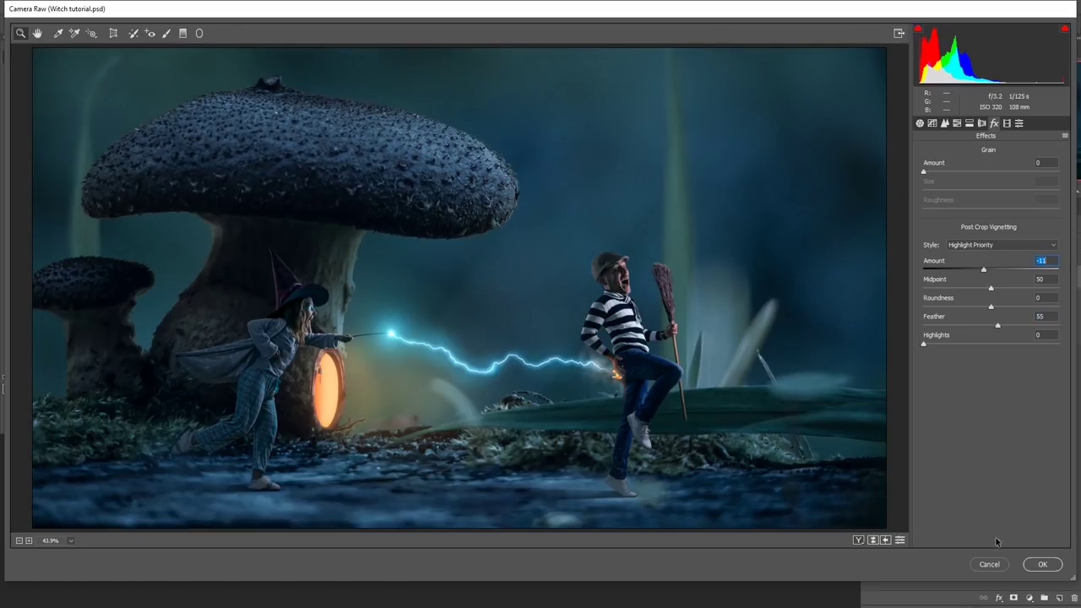
key(Return)
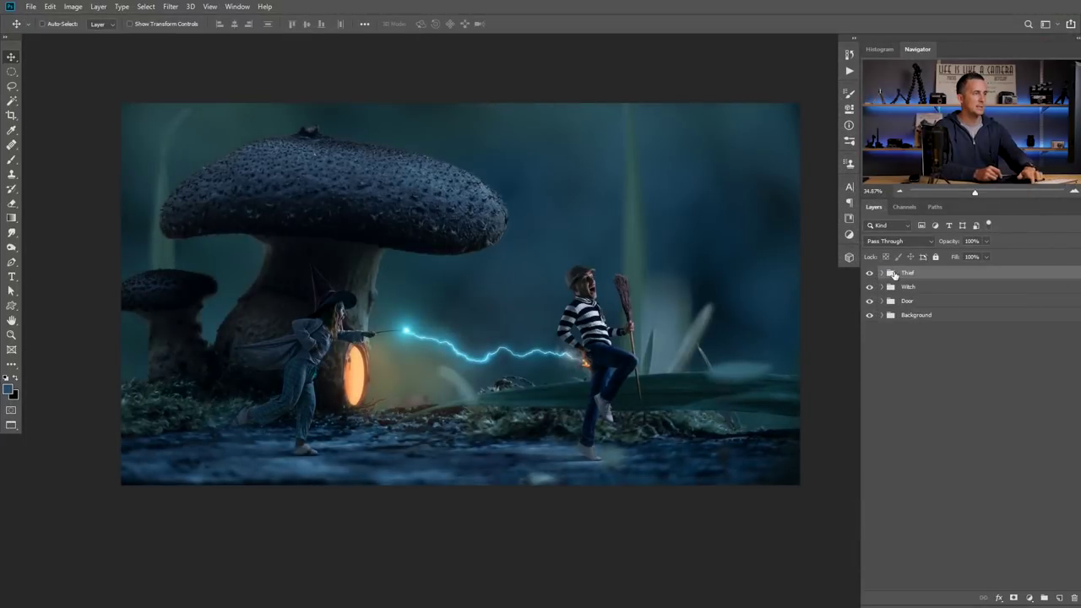
- Create an empty layer above the Thief group and name it Light
click(1059, 596)
double_click(912, 276)
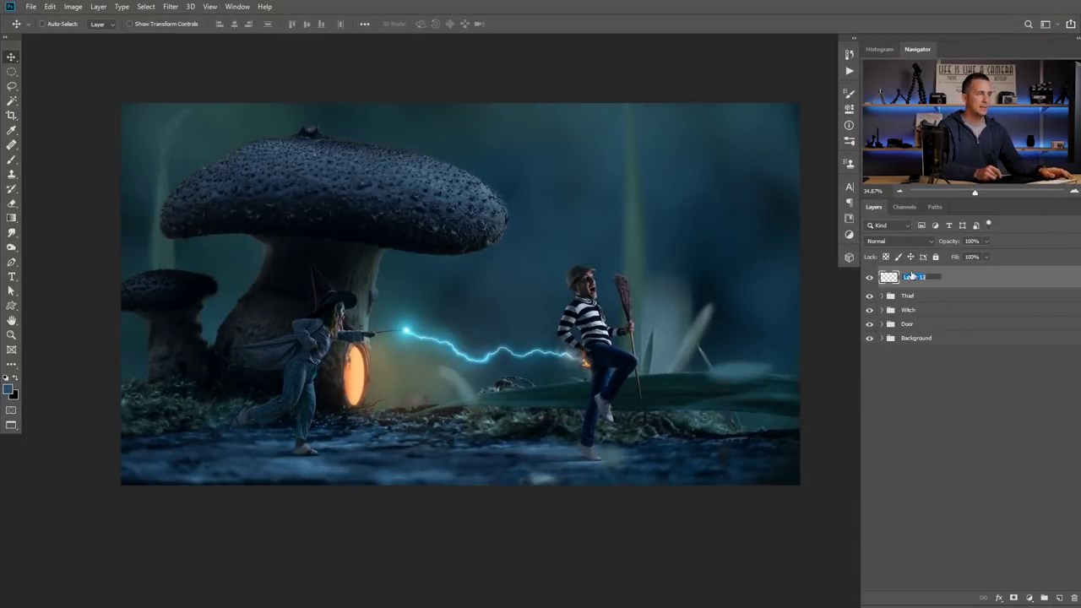
text(Light)
key(Return)
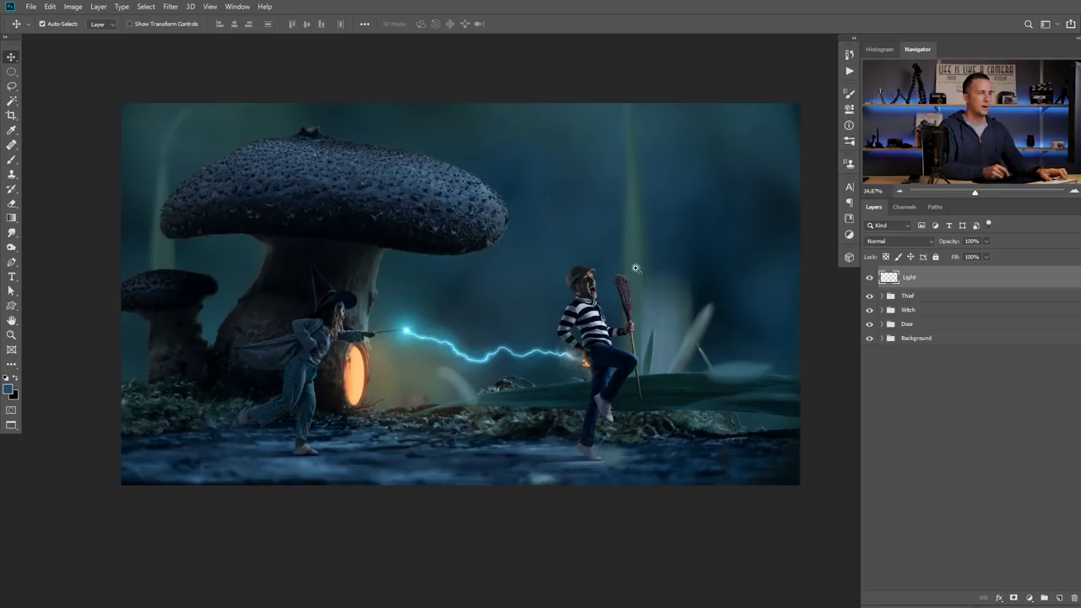
- Set up a soft round brush with white as the foreground colour and 100% opacity
scroll(636, 268, down, 3)
key(b)
scroll(607, 291, up, 2)
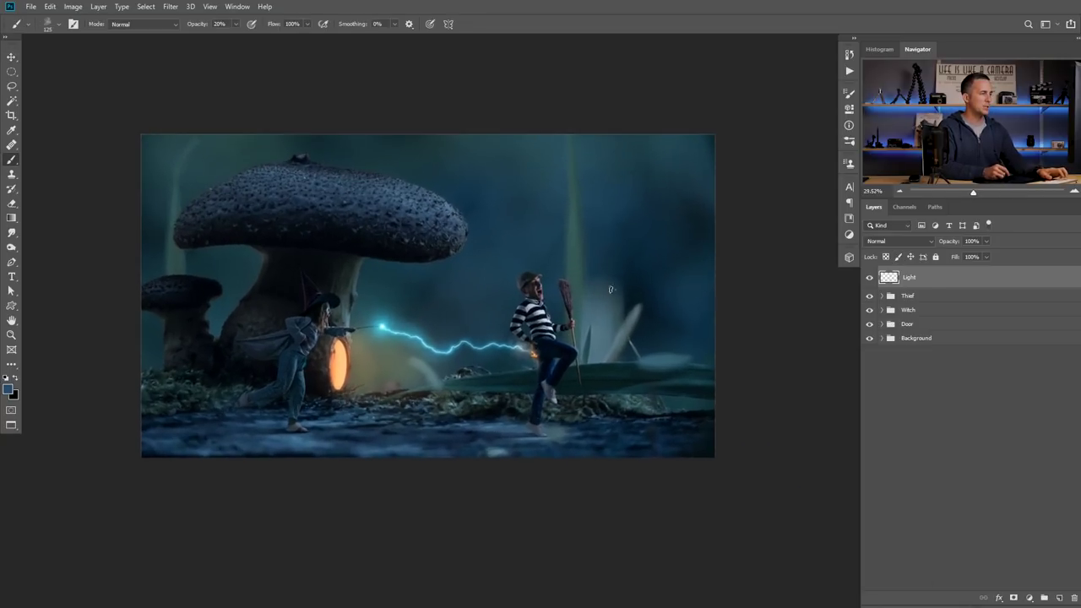
right_click(609, 289)
drag(903, 355, 902, 300)
click(666, 295)
click(580, 234)
key(d)
key(x)
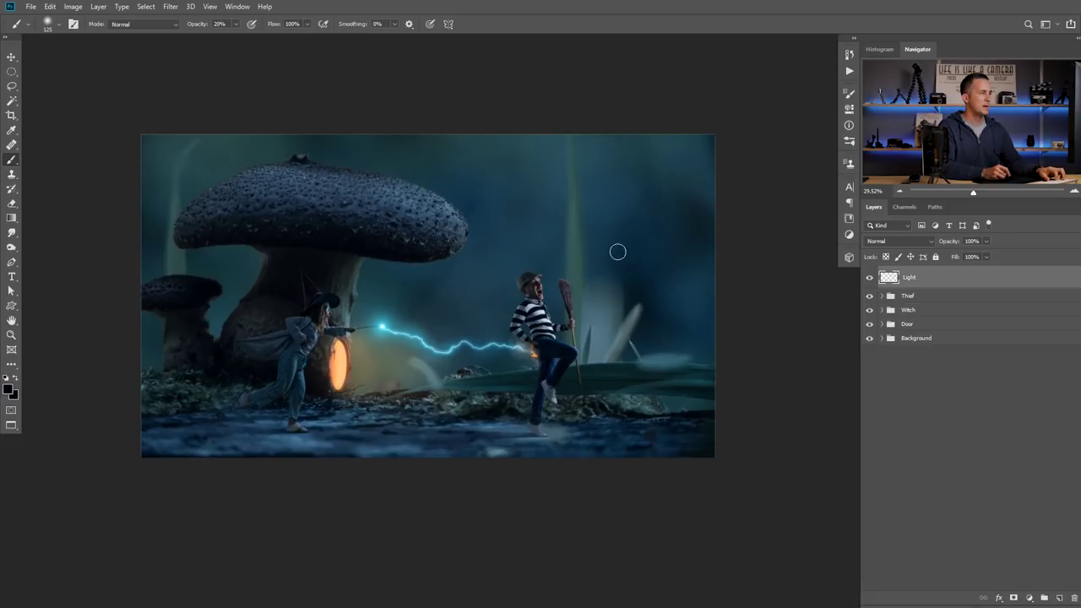
key(x)
key(0)
- Paint a wide straight white beam with an enlarged brush from beyond the image's upper right edge down to the thief's head
drag(684, 213, 544, 289)
key(ctrl+z)
key(bracketright)
key(bracketright)
key(bracketright)
key(bracketright)
key(bracketright)
click(761, 158)
shift+click(507, 301)
- Paint a thinner parallel white beam below the first with a 125 px brush, ending at the thief's torso
key(bracketleft)
key(bracketleft)
key(bracketleft)
key(bracketleft)
key(bracketleft)
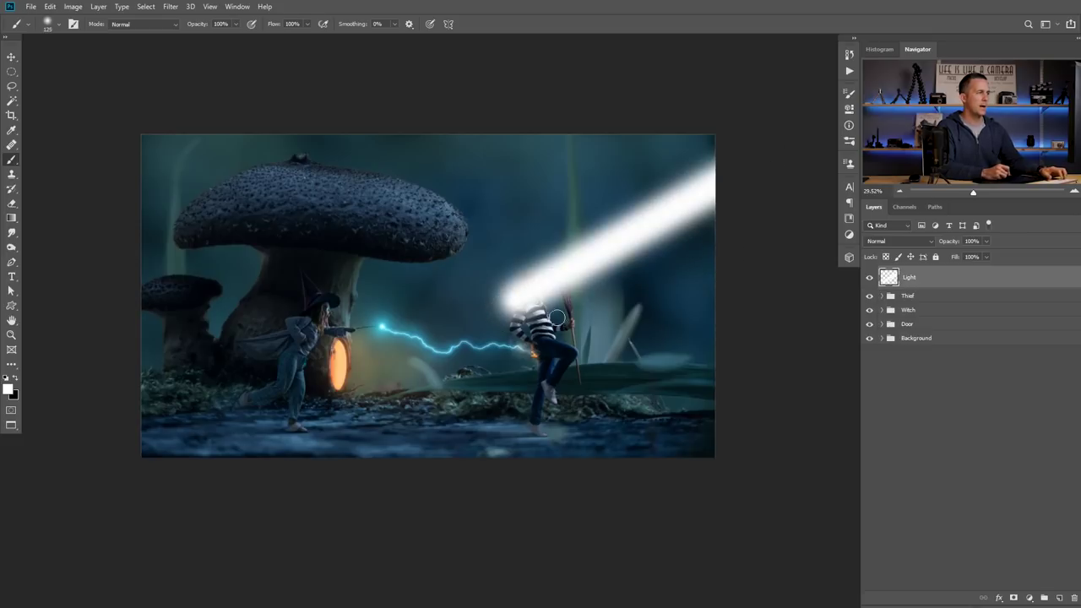
shift+click(525, 339)
key(ctrl+z)
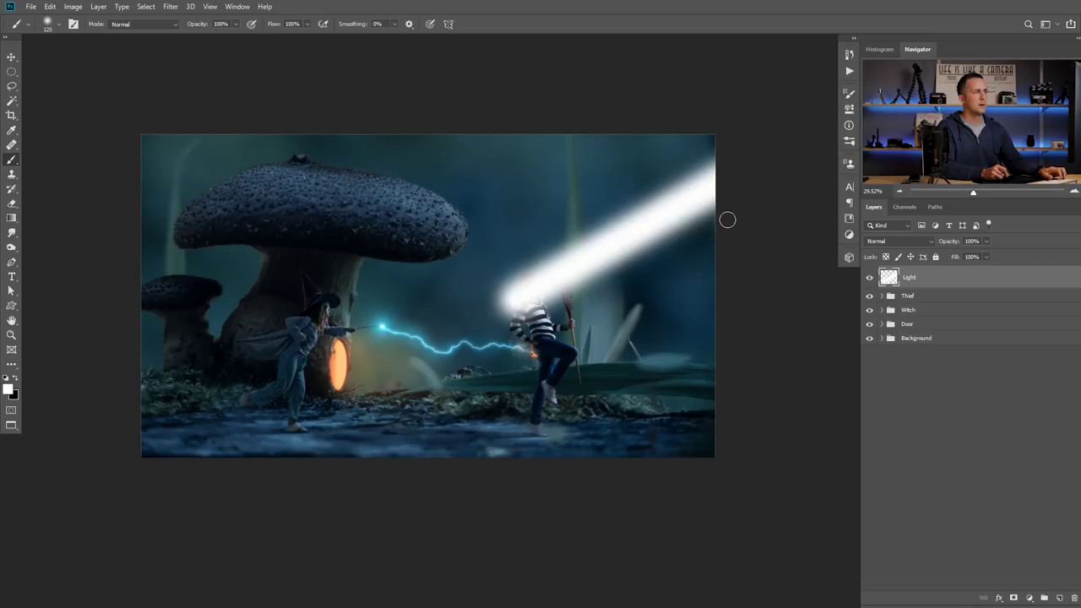
shift+click(521, 341)
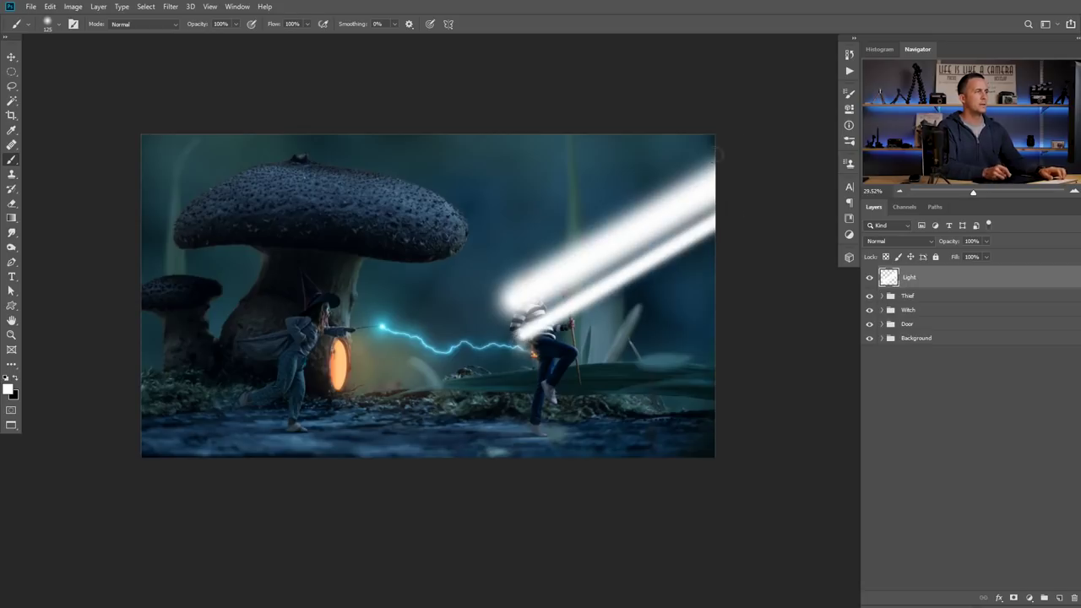
- Add a 250 px beam above the others ending near the mushroom cap and a narrow one below them ending at the thief's waist
key(])
key(])
key(])
key(])
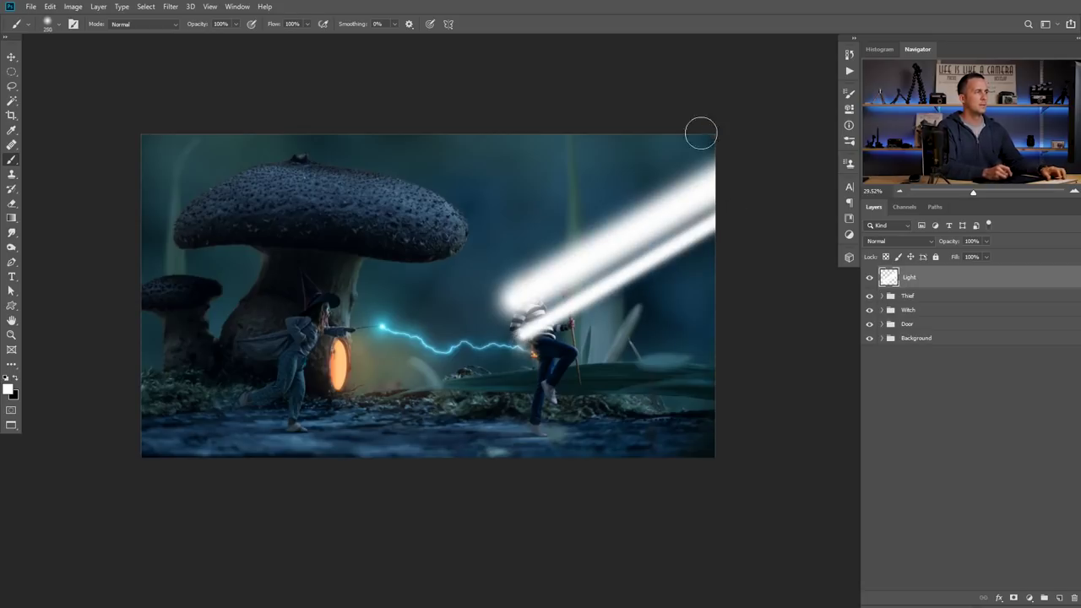
shift+click(447, 279)
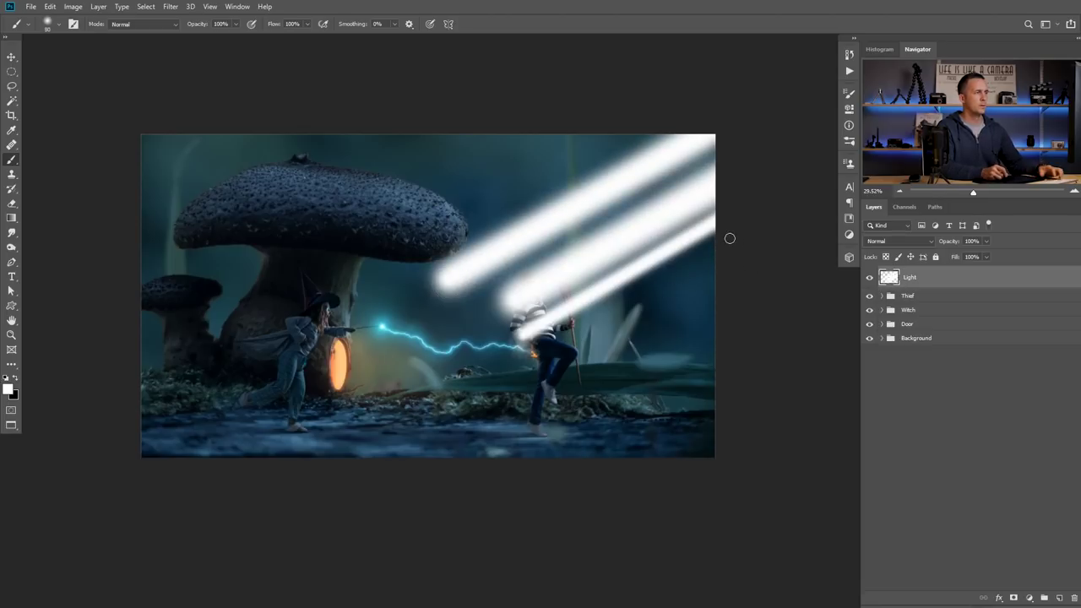
shift+click(538, 351)
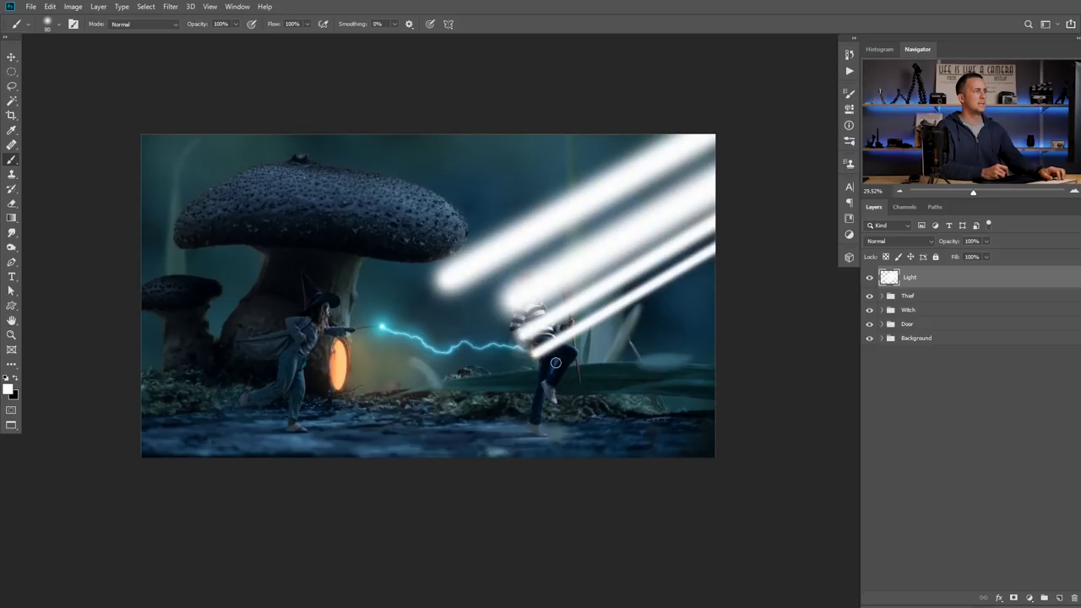
- Soften the painted beams on the Light layer with a strong Gaussian Blur
click(171, 9)
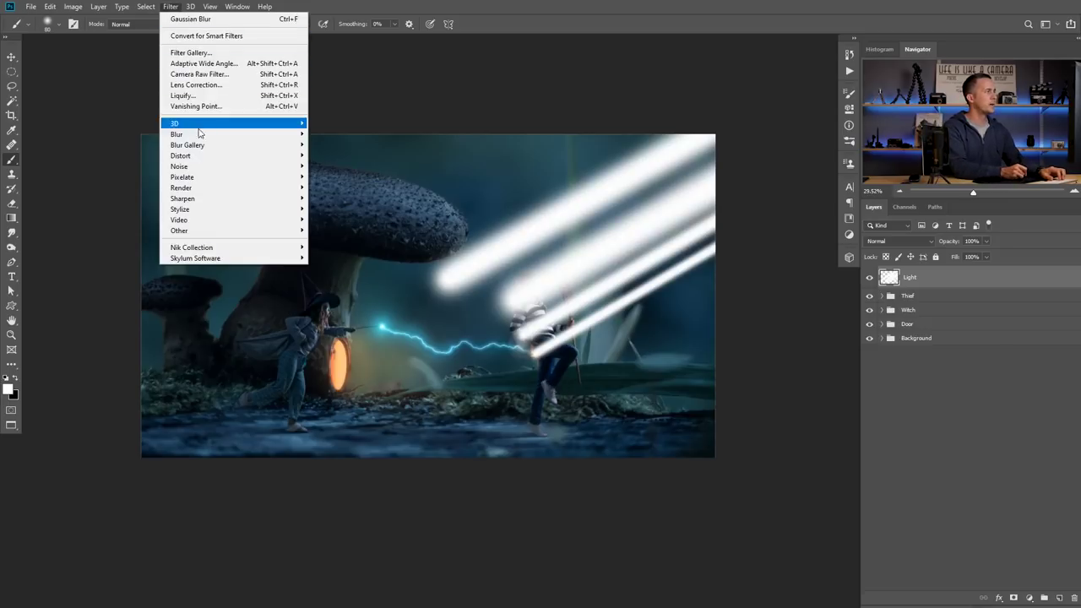
mouse_move(278, 135)
click(334, 177)
drag(410, 158, 339, 175)
mouse_move(296, 345)
mouse_down()
mouse_move(319, 350)
mouse_move(312, 344)
mouse_up()
click(394, 192)
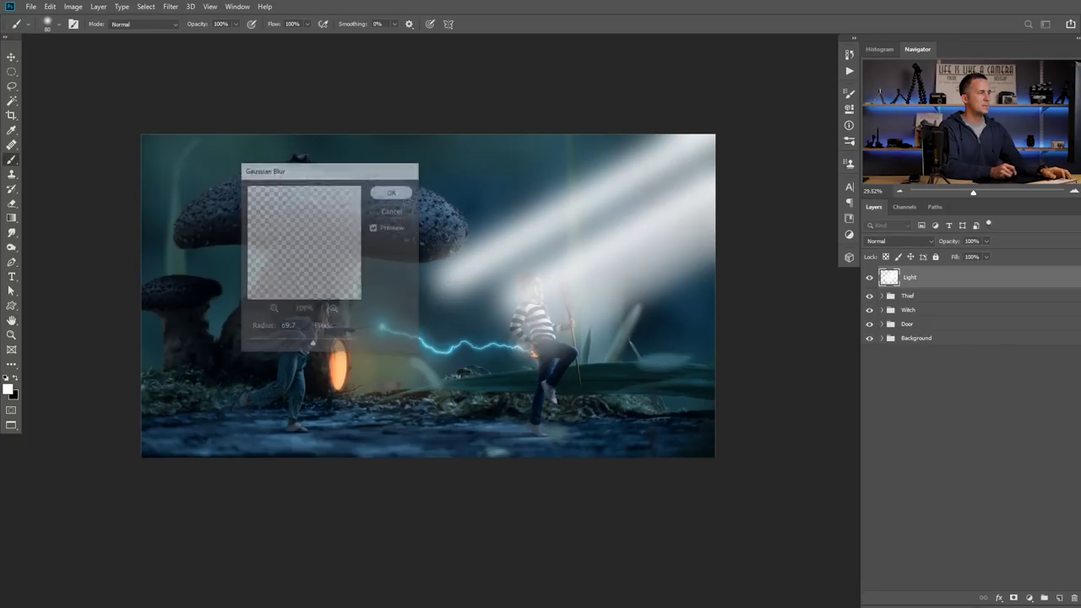
- Set the Light layer's blend mode to Screen and its opacity to 37%
click(899, 241)
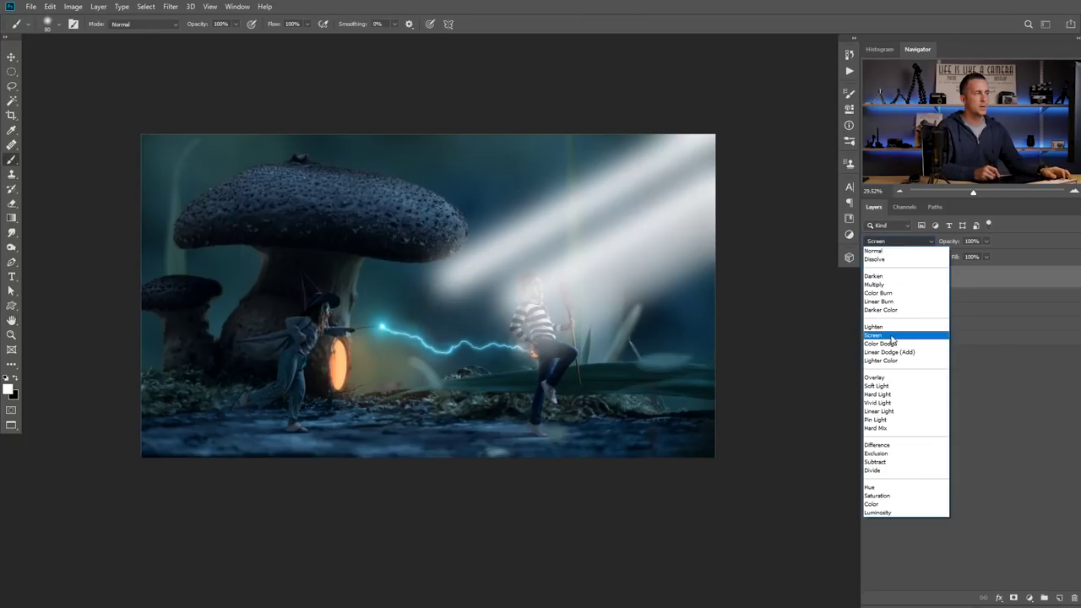
click(891, 336)
click(908, 241)
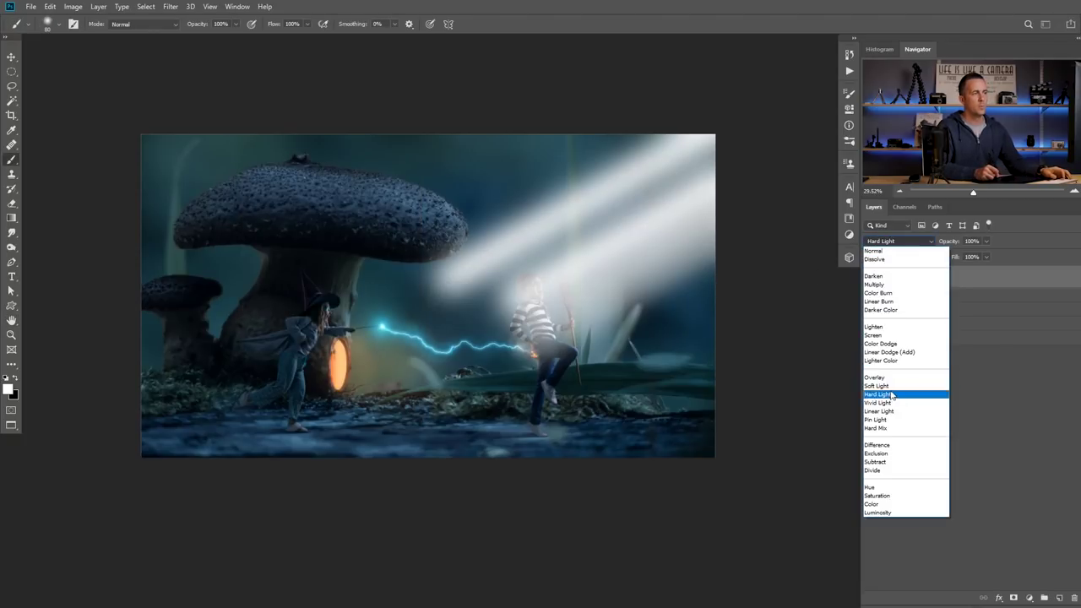
click(890, 336)
drag(951, 243, 917, 248)
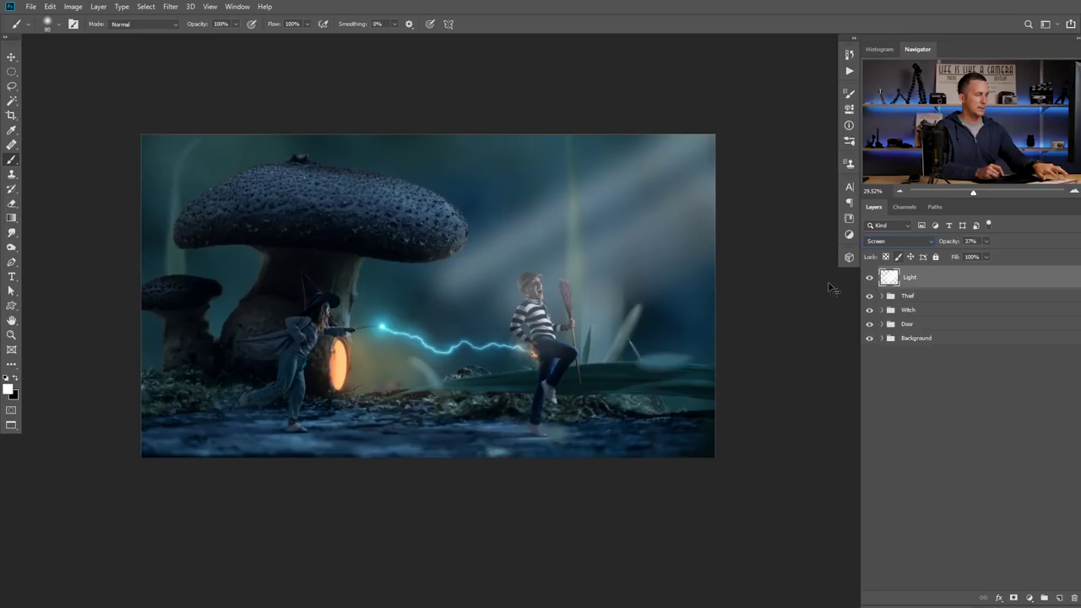
- Stretch the light beams vertically, both upward and downward, with a free transform
key(ctrl+t)
drag(399, 386, 403, 430)
drag(400, 135, 390, 51)
key(Return)
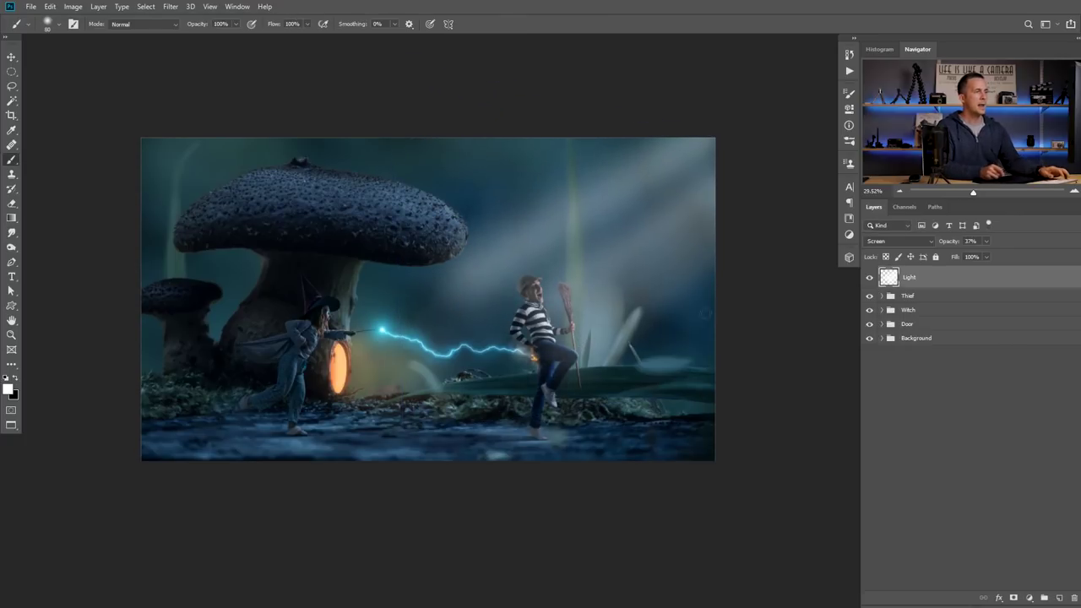
- Mask the Light layer with a black-to-transparent gradient fading the rays from the lower left toward the upper right, and set its opacity to 25%
click(1013, 597)
click(11, 217)
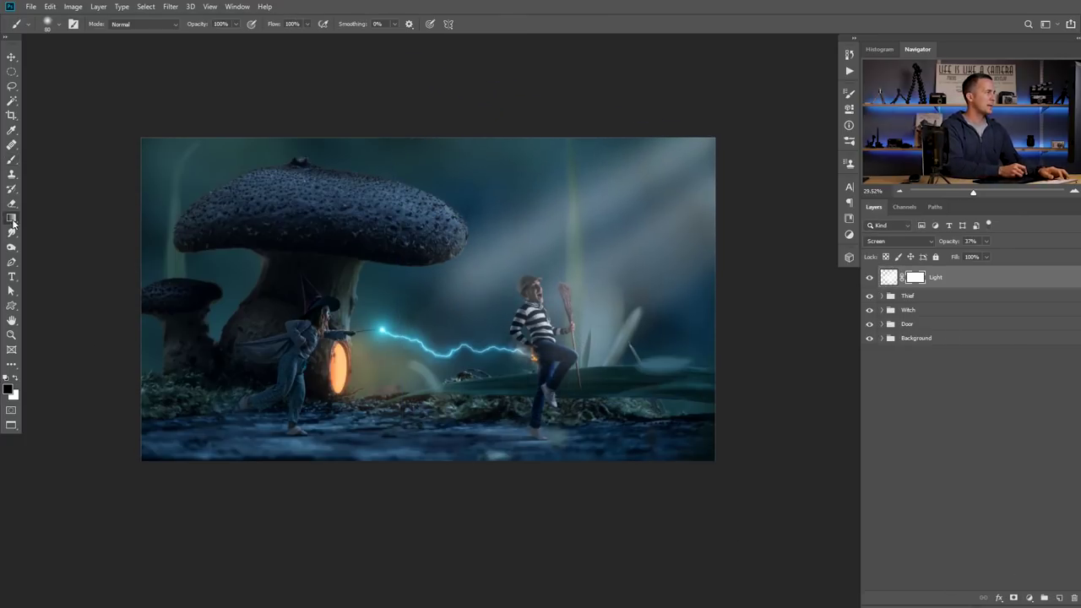
drag(361, 384, 557, 269)
drag(389, 377, 676, 203)
drag(952, 242, 947, 243)
- Compare the whole scene with and without the Light layer's rays
click(870, 277)
click(869, 277)
click(870, 277)
click(870, 277)
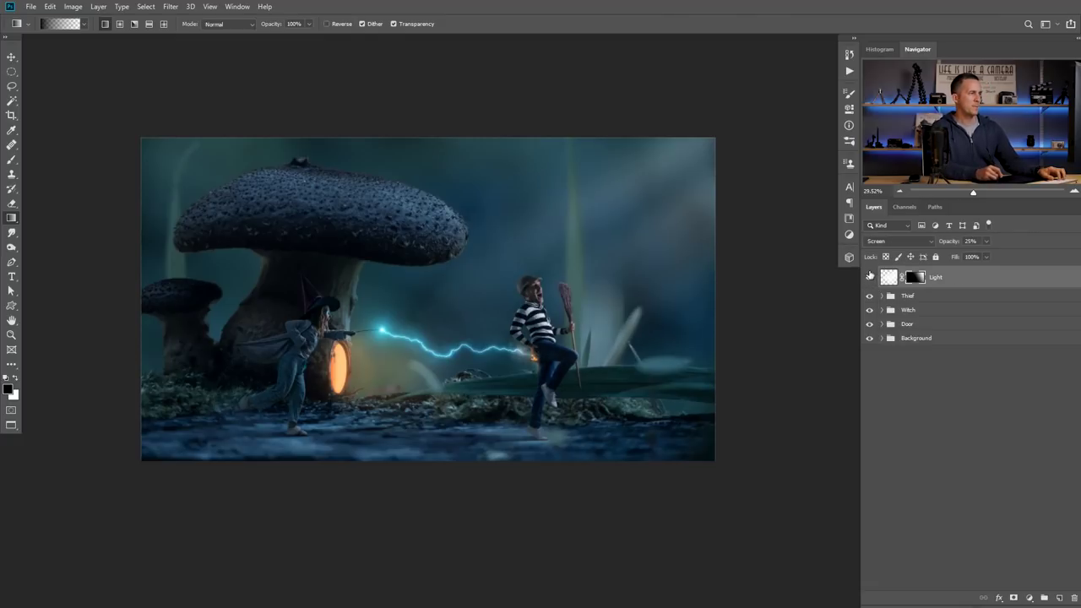
click(869, 277)
click(870, 277)
click(870, 277)
click(870, 277)
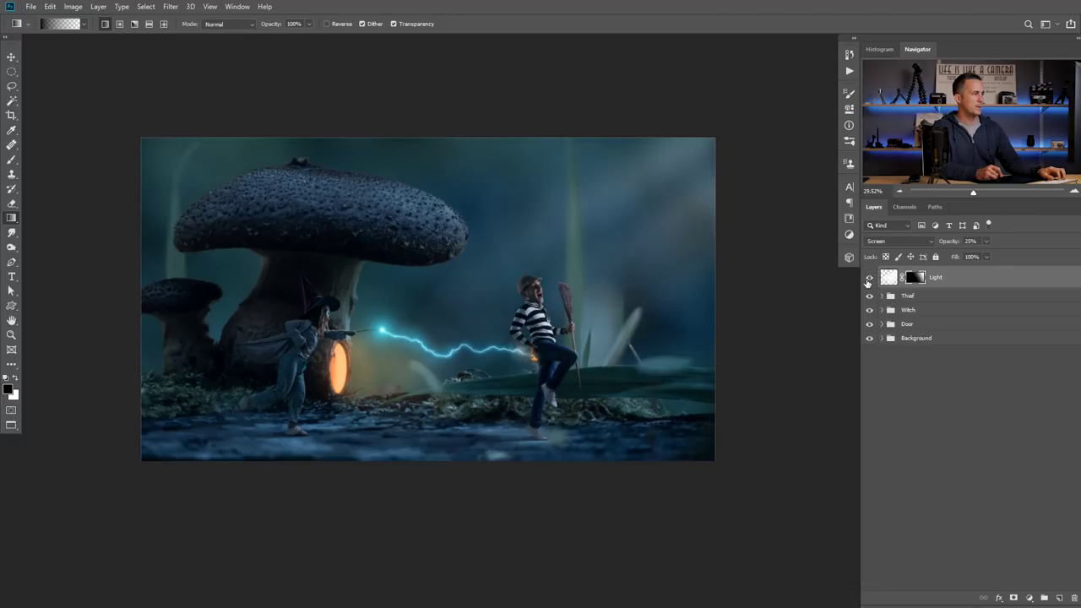
scroll(604, 332, down, 1)
scroll(604, 332, down, 1)
scroll(641, 331, up, 3)
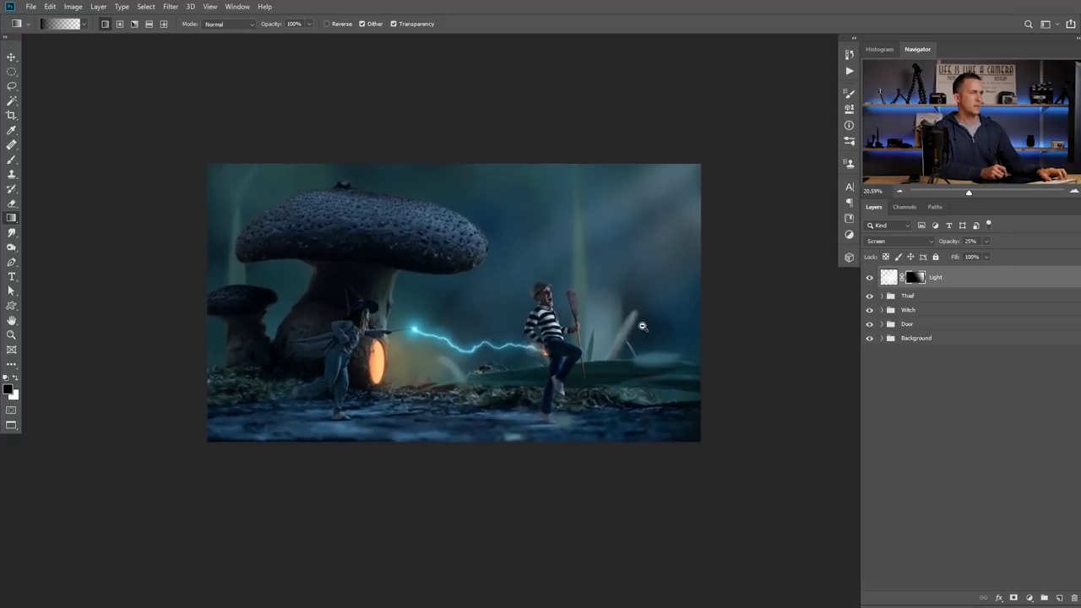
- Merge a copy of all visible layers into a new top layer and open it in the Camera Raw filter
key(ctrl+shift+alt+e)
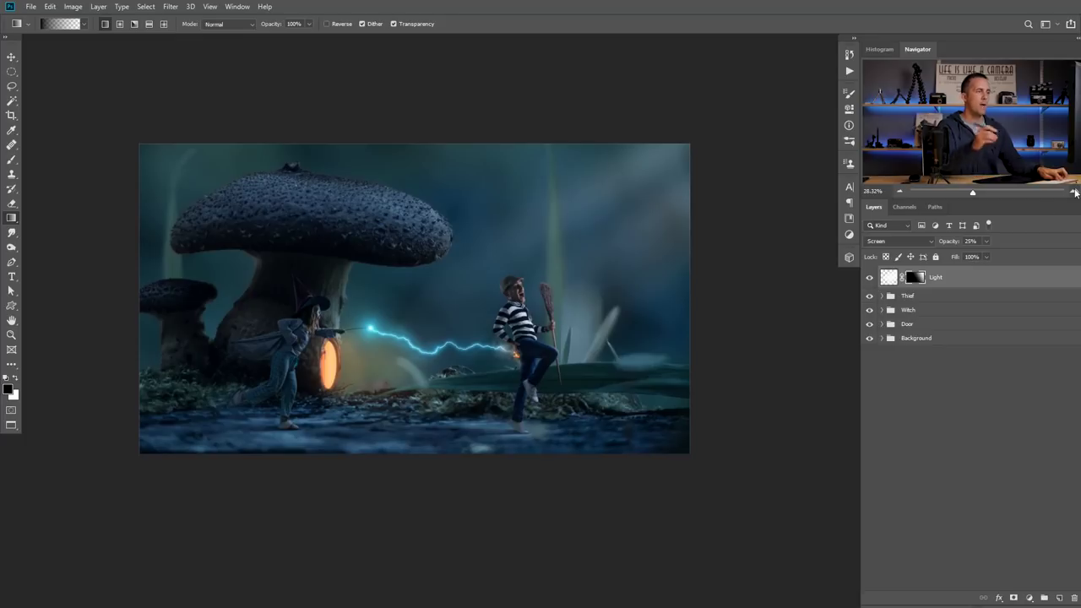
key(x)
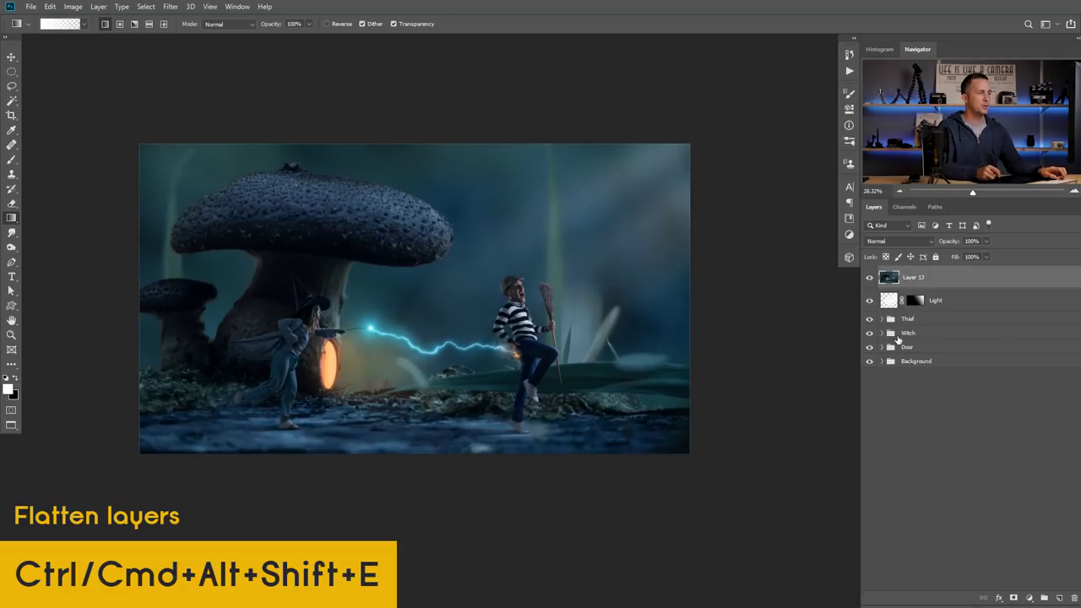
click(170, 6)
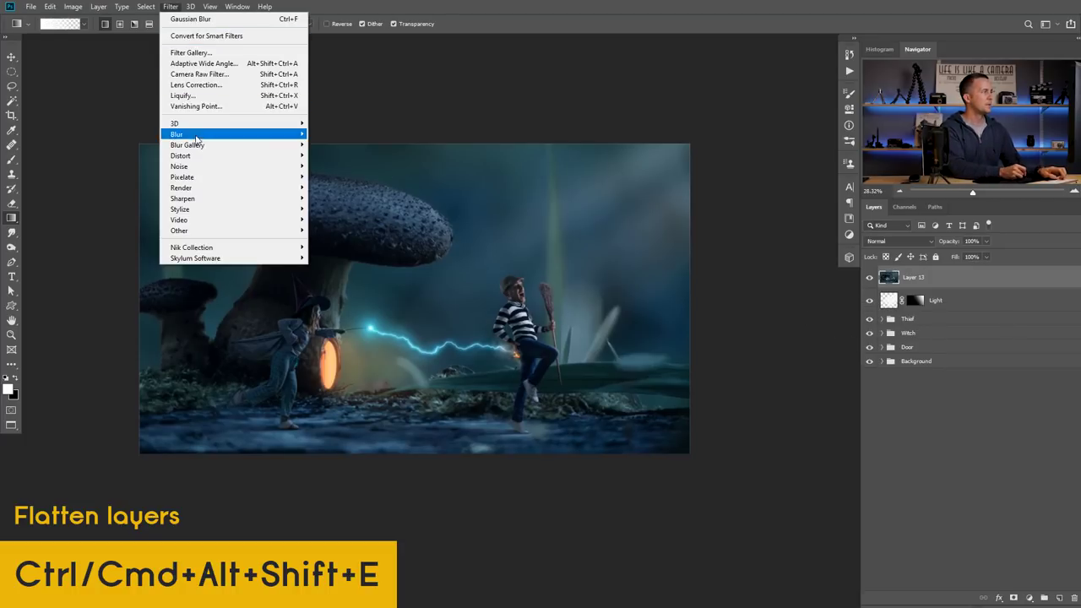
click(202, 75)
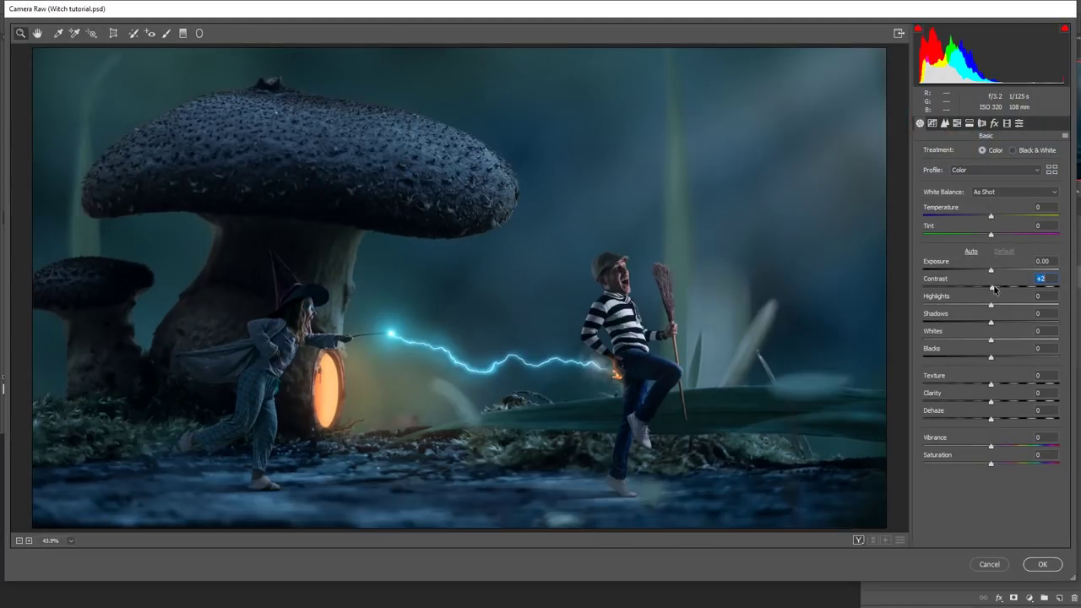
- Set Exposure to +0.10, Contrast to +4, Shadows to +29, Texture to +23 and Clarity to +5
drag(990, 270, 992, 270)
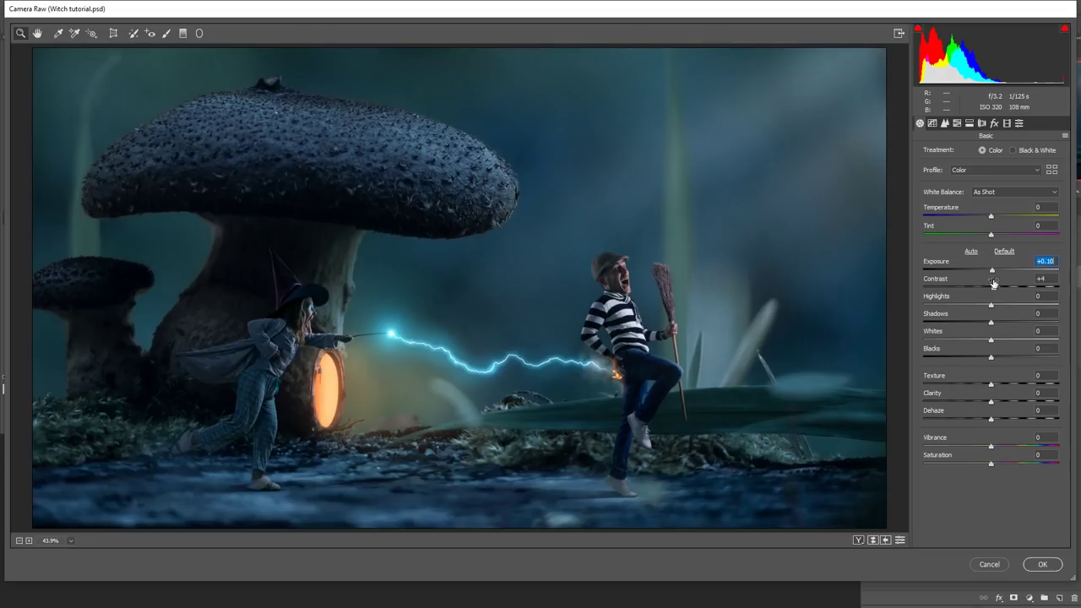
drag(990, 322, 1008, 328)
mouse_move(990, 384)
mouse_down()
mouse_move(1007, 386)
mouse_move(994, 402)
mouse_up()
- Add a Highlight Priority post-crop vignette with an amount of -14 and a feather of 54
click(993, 123)
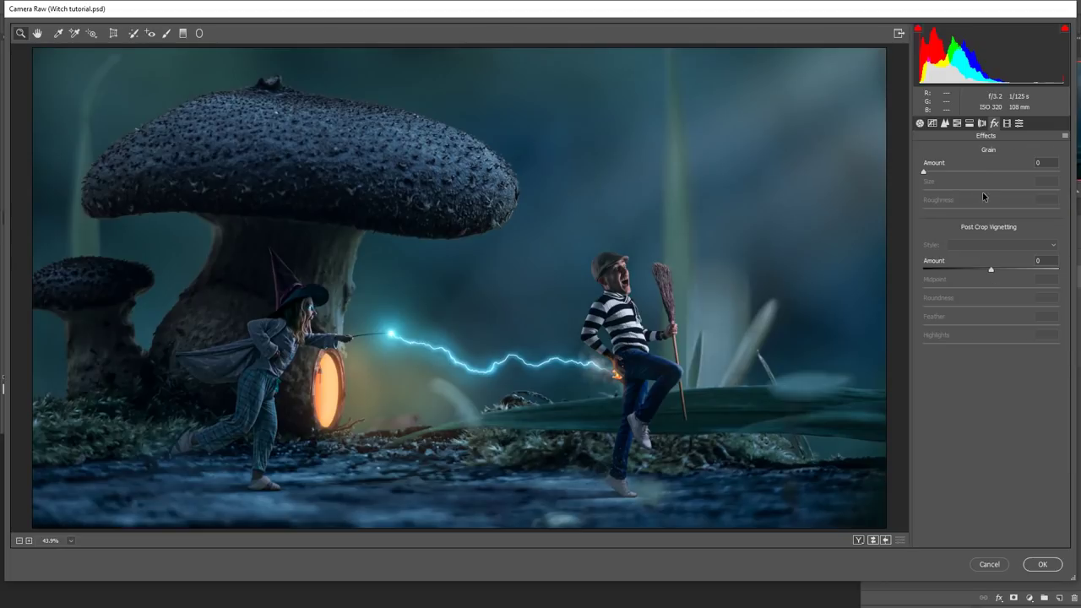
drag(990, 270, 984, 270)
drag(992, 327, 996, 327)
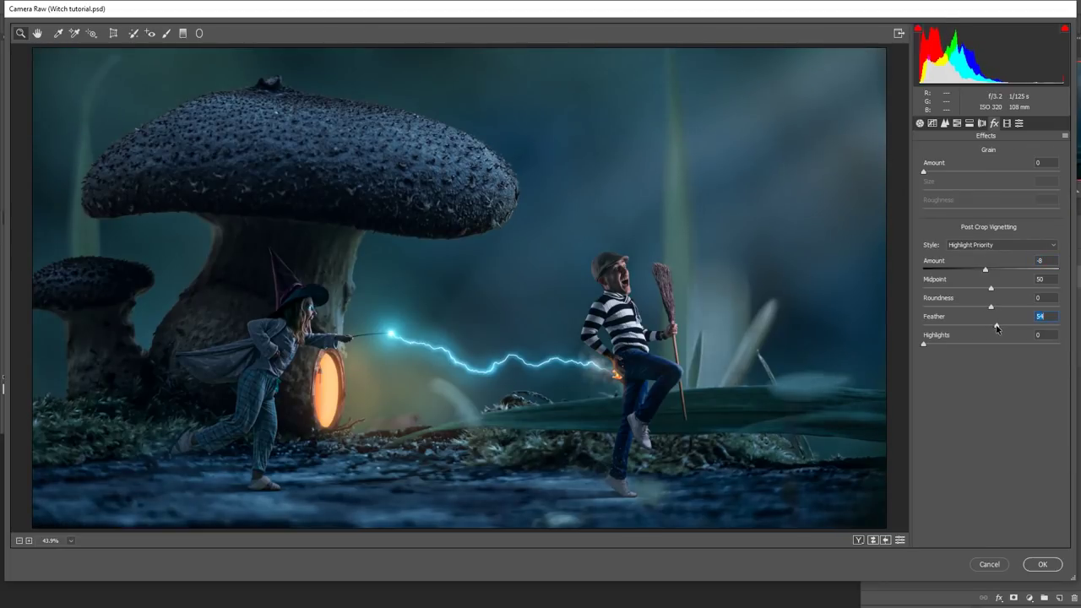
drag(984, 270, 981, 270)
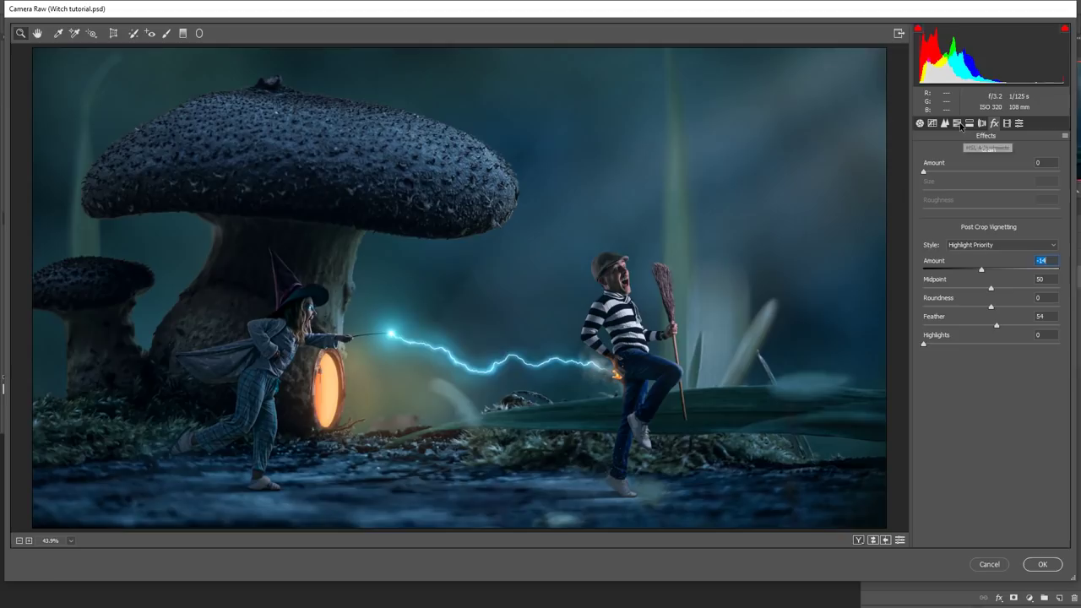
- Tint the shadows blue with split toning, using hue 216 and saturation 12
click(968, 124)
click(1004, 256)
drag(924, 274, 955, 270)
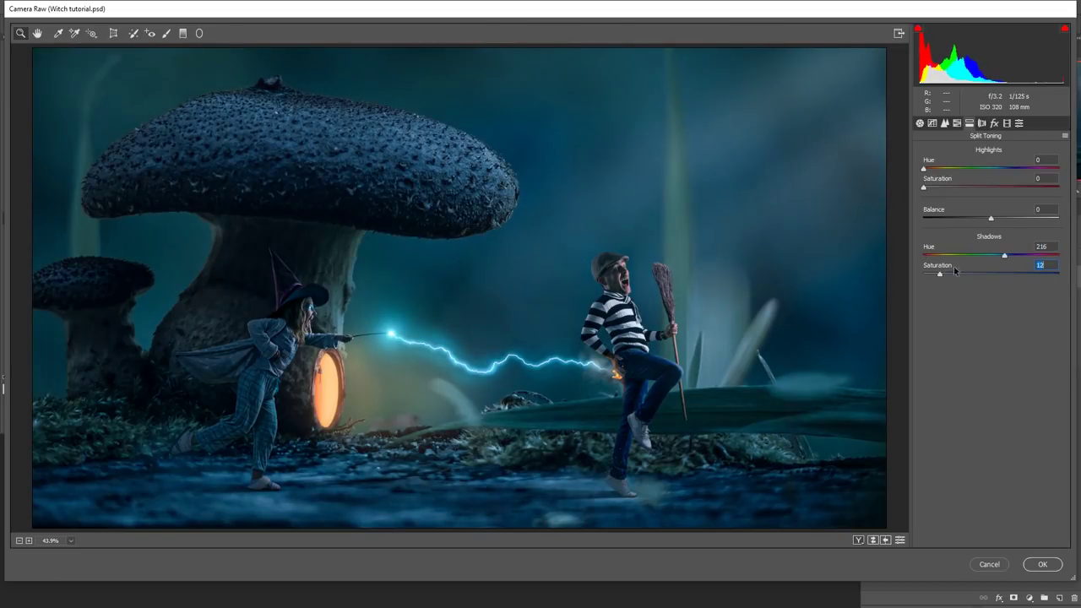
click(1004, 256)
click(919, 123)
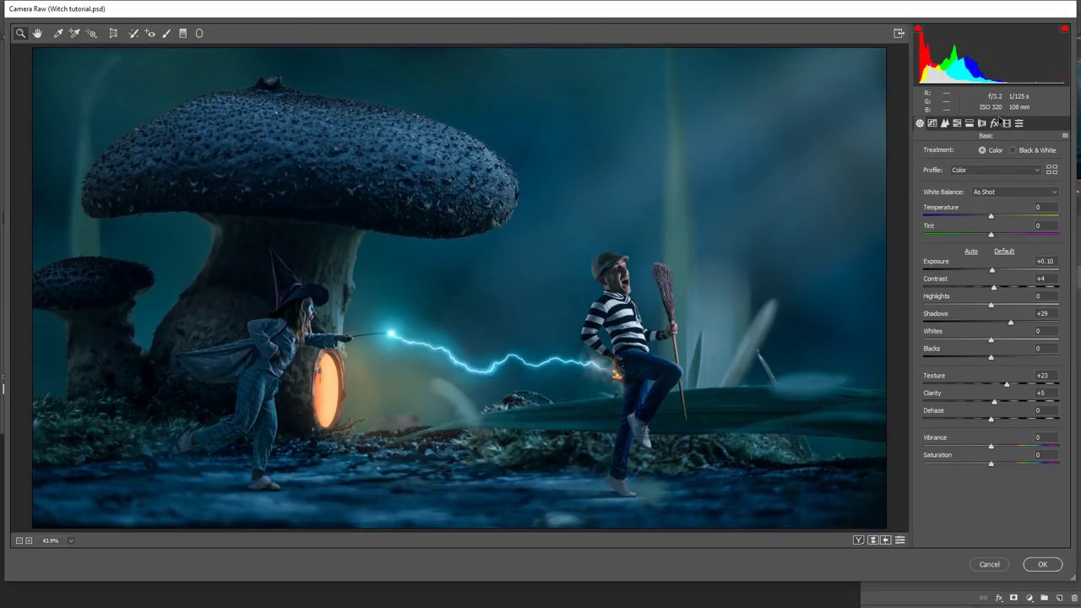
- Sharpen the image moderately with a radius of 0.9, limiting it to edges with masking at 73
click(944, 123)
drag(943, 169, 954, 170)
drag(923, 225, 1015, 228)
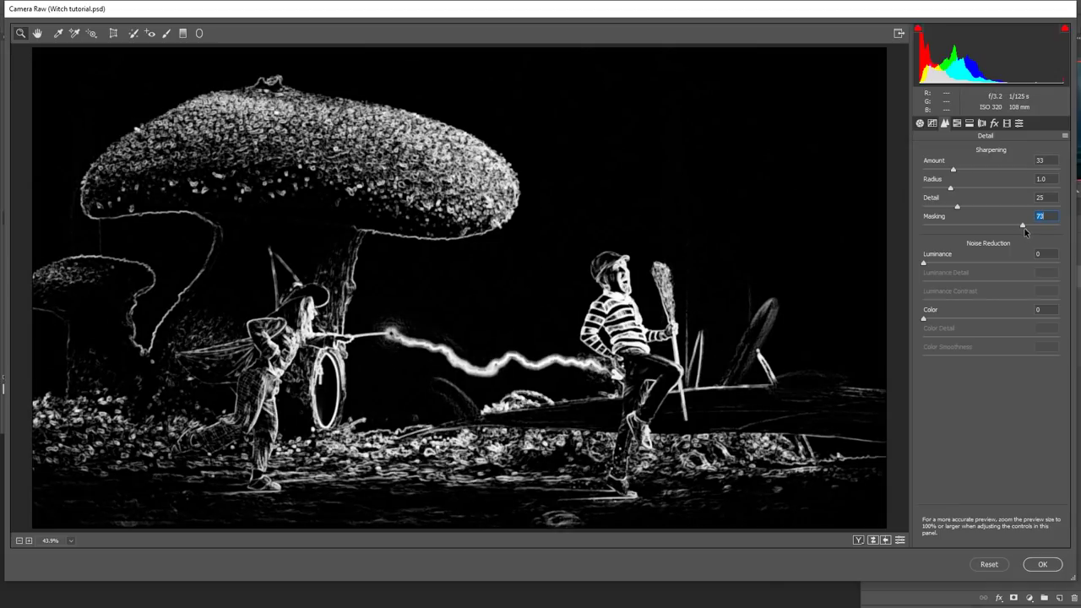
drag(1025, 227, 1022, 228)
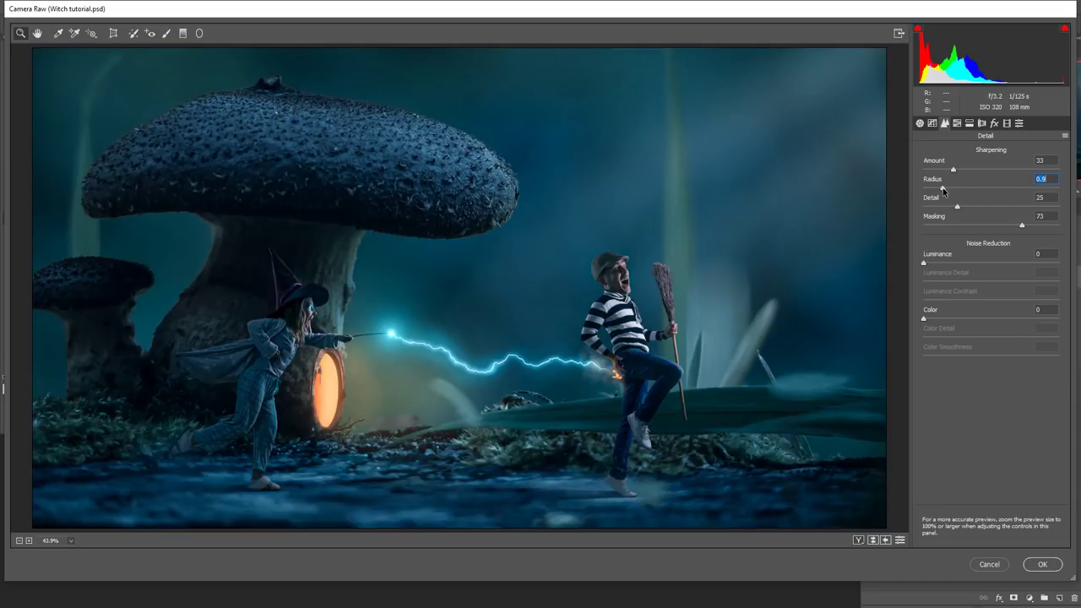
drag(954, 171, 957, 171)
- Place an inside radial filter around the thief with Shadows at +15, Clarity at +14 and Feather at 100
click(199, 33)
mouse_move(628, 318)
mouse_down()
mouse_move(691, 425)
mouse_move(626, 348)
mouse_up()
drag(627, 347, 625, 345)
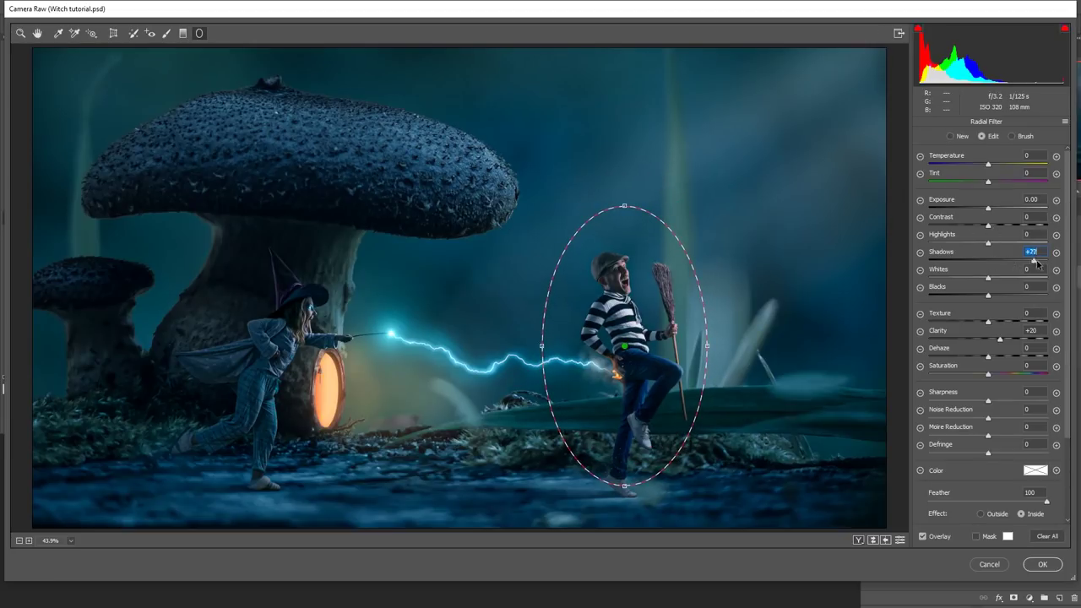
drag(1002, 338, 997, 341)
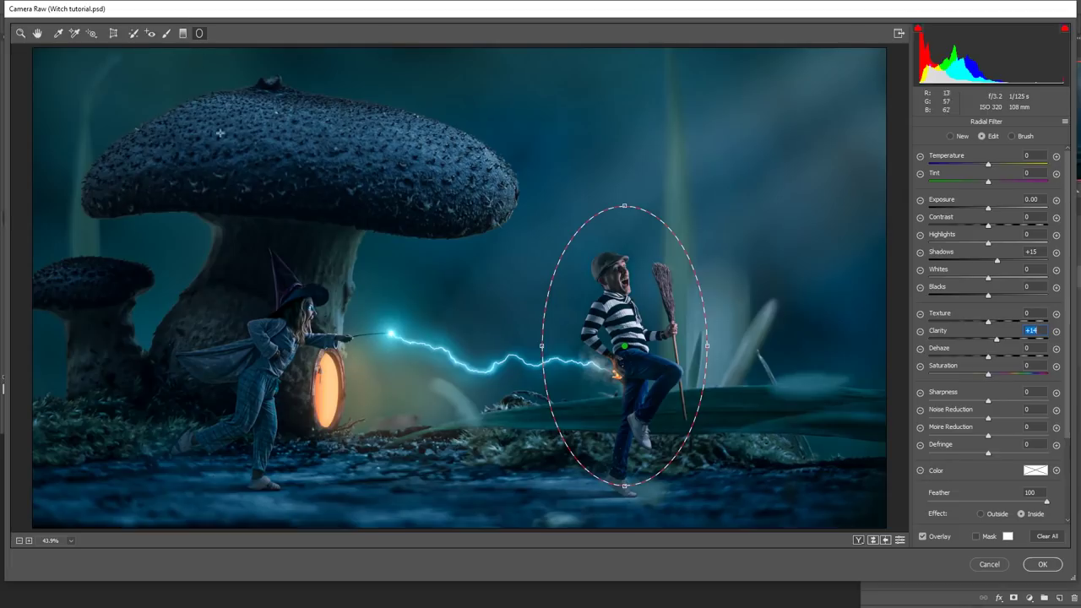
- Place a radial filter with the same settings over the witch, apply the Camera Raw grading and compare it with the ungraded scene
mouse_move(272, 356)
mouse_down()
mouse_move(320, 454)
mouse_move(334, 449)
mouse_move(284, 371)
mouse_up()
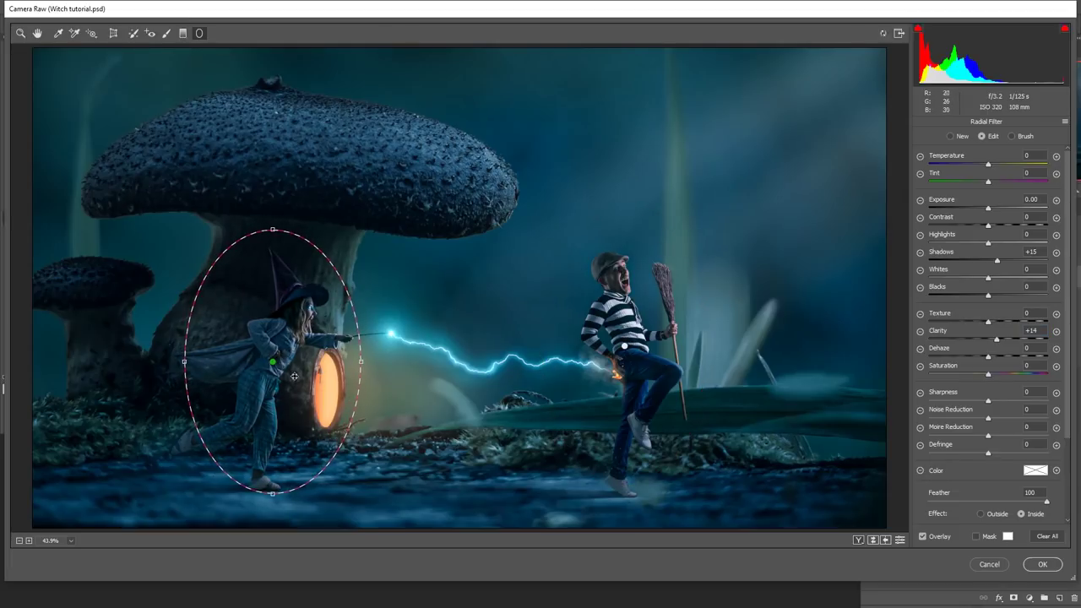
click(1043, 564)
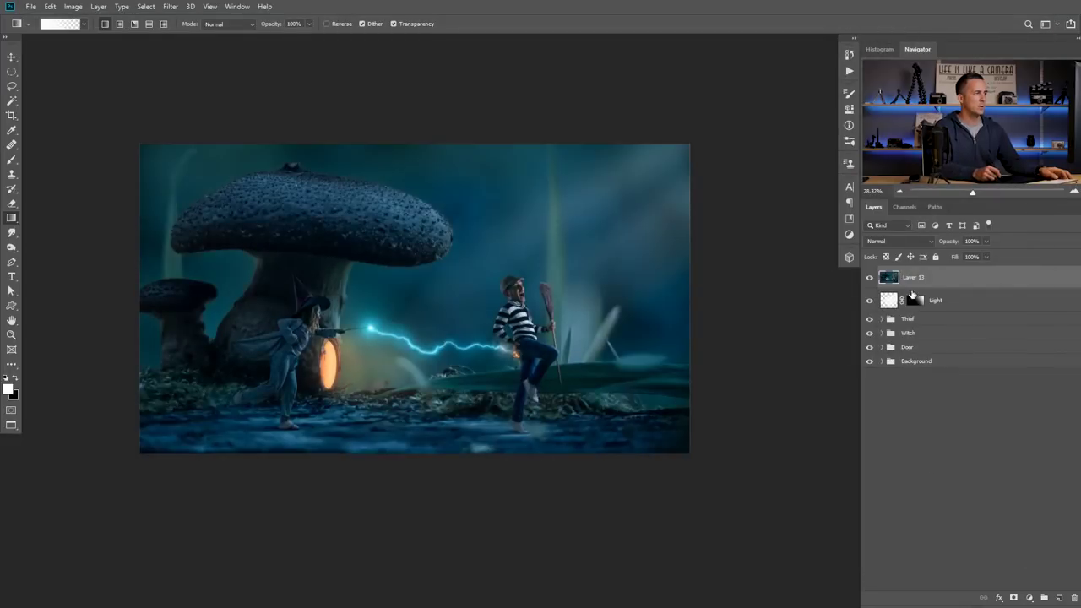
click(869, 278)
click(870, 278)
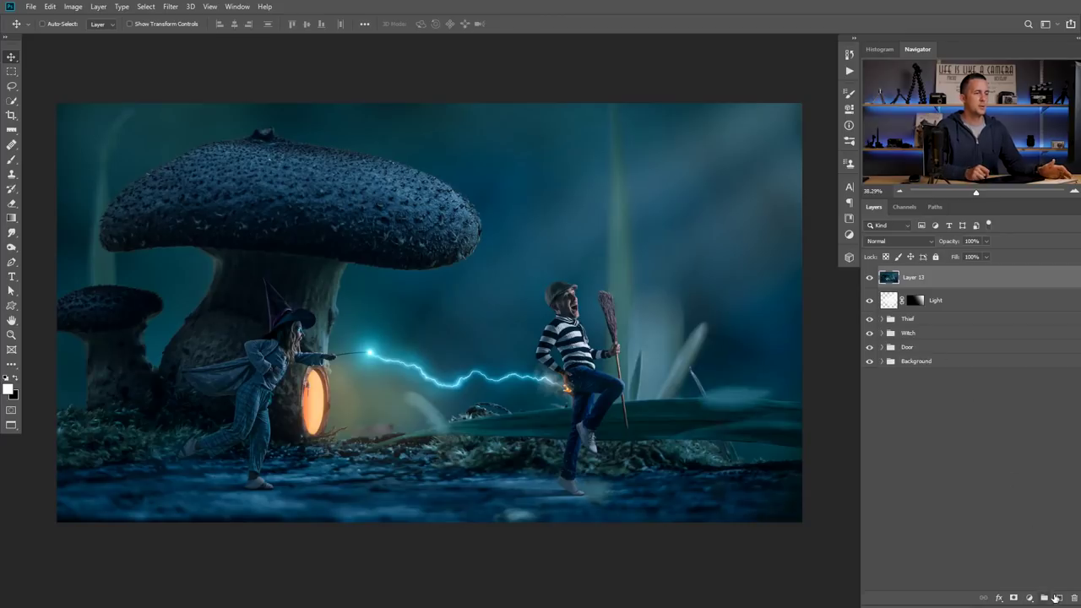
- Create a new layer on top and name it "Face mask"
click(1056, 598)
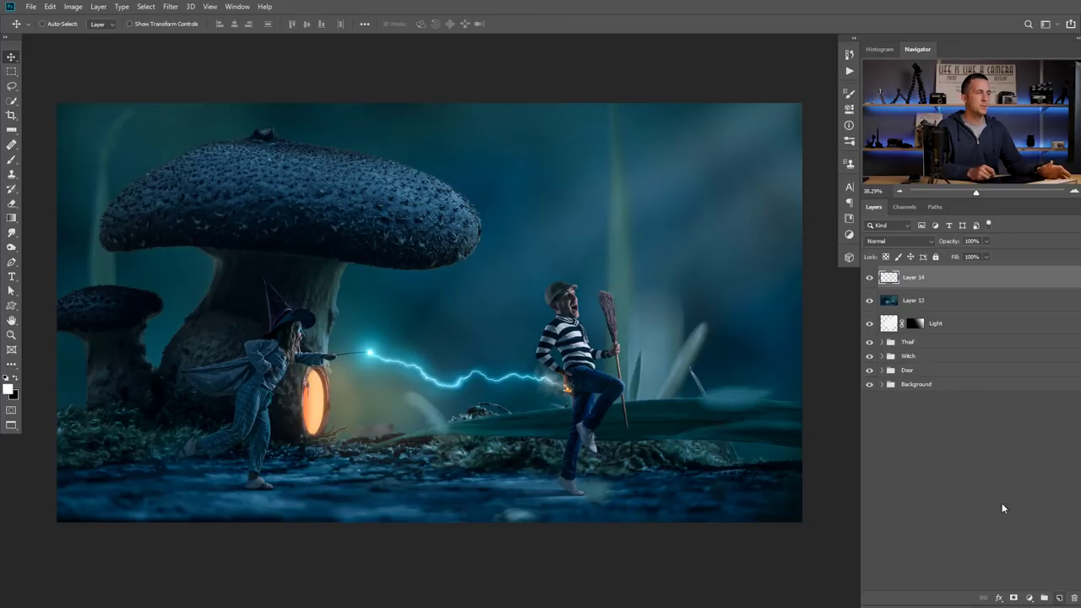
double_click(913, 277)
text(Face mask)
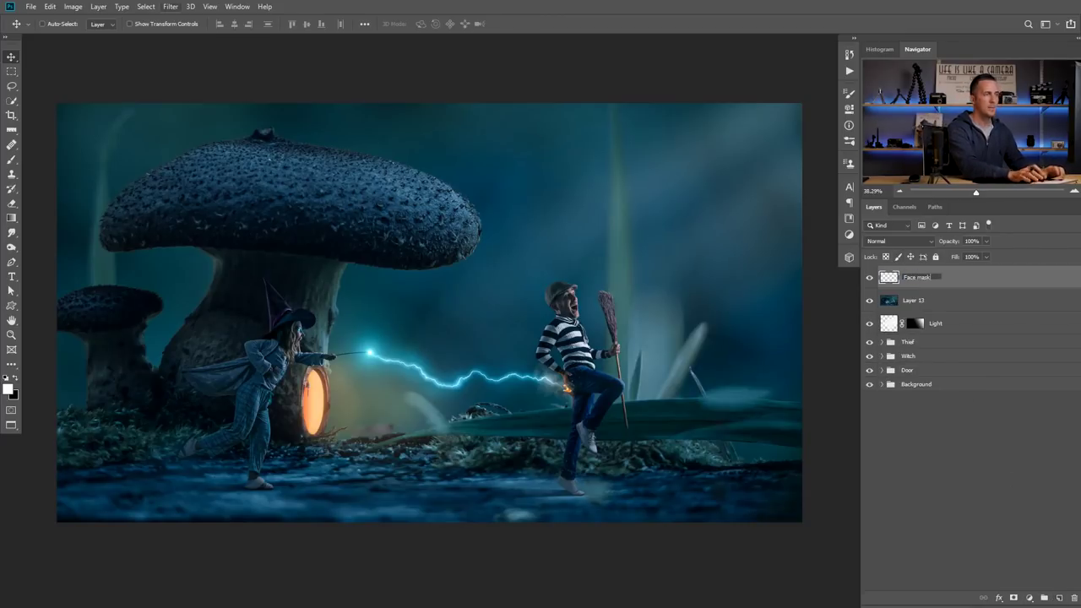
key(Return)
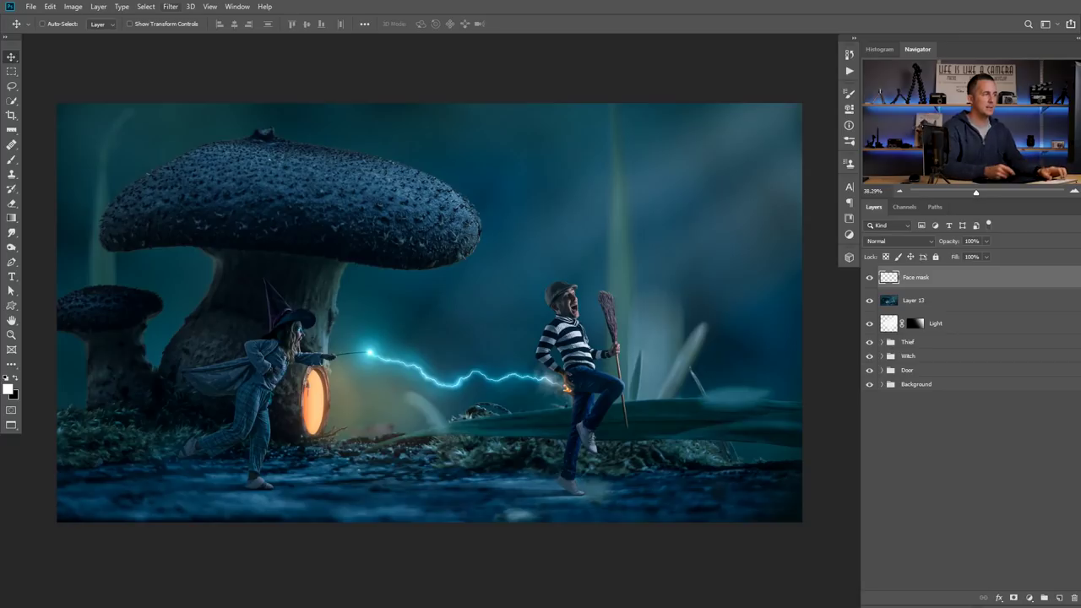
- Lasso a bandit-mask shape across the thief's eyes below the cap, fill it with black and clear the selection
drag(577, 303, 659, 318)
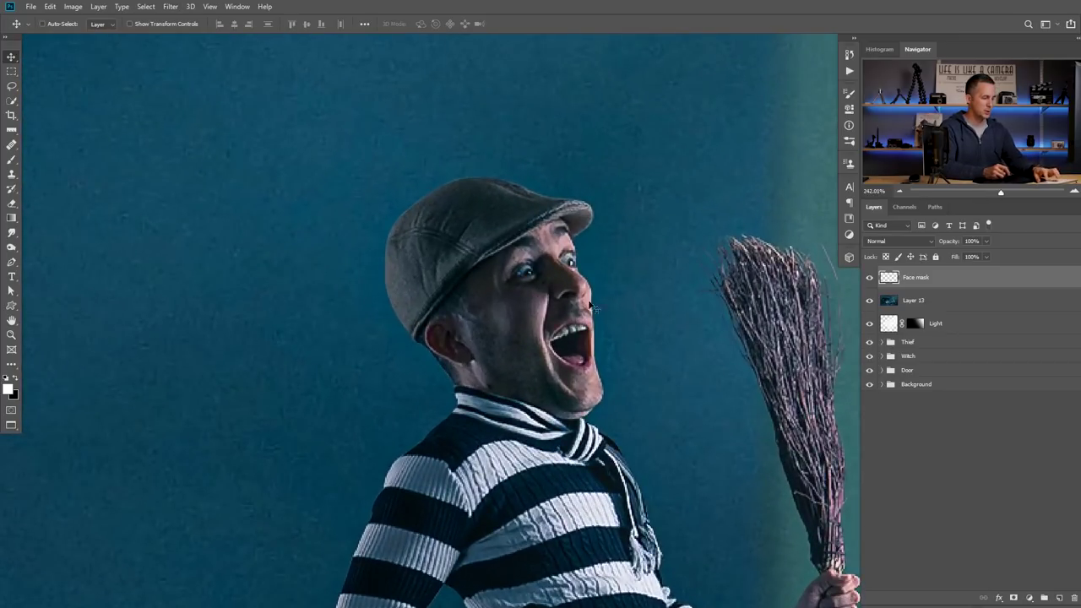
key(l)
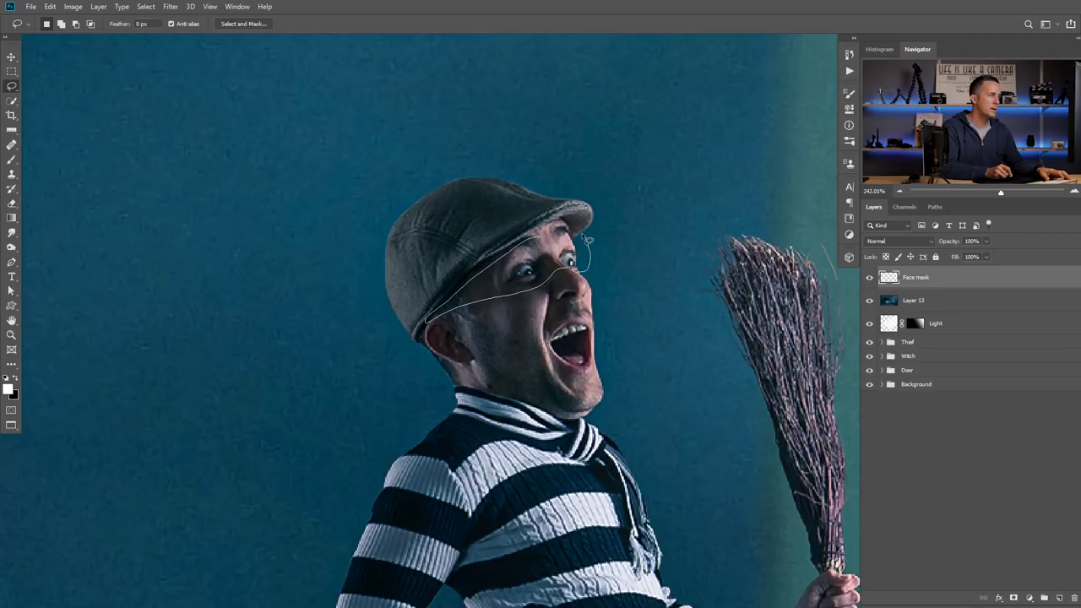
drag(538, 239, 544, 235)
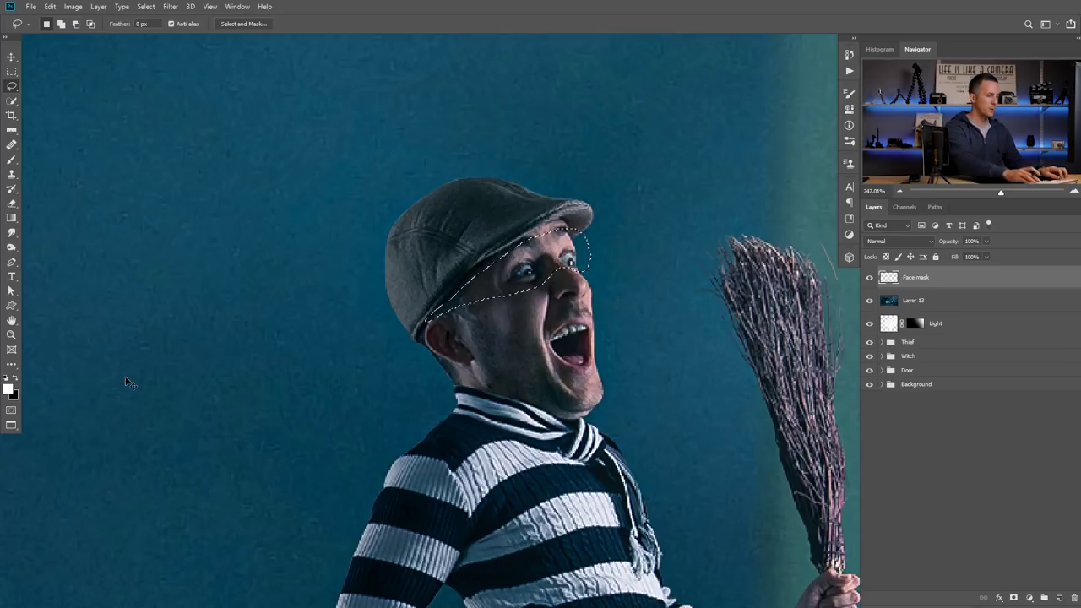
key(ctrl+BackSpace)
key(ctrl+d)
- Add a layer mask to the Face mask layer from the outline of the "Thief big head" layer to trim the overhang
scroll(591, 267, up, 2)
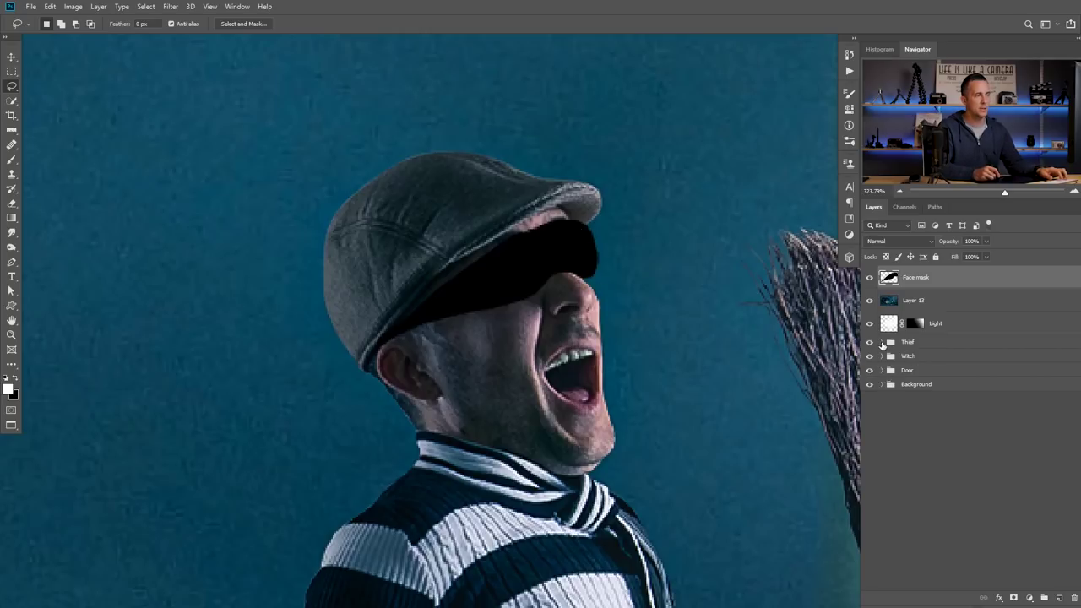
click(882, 342)
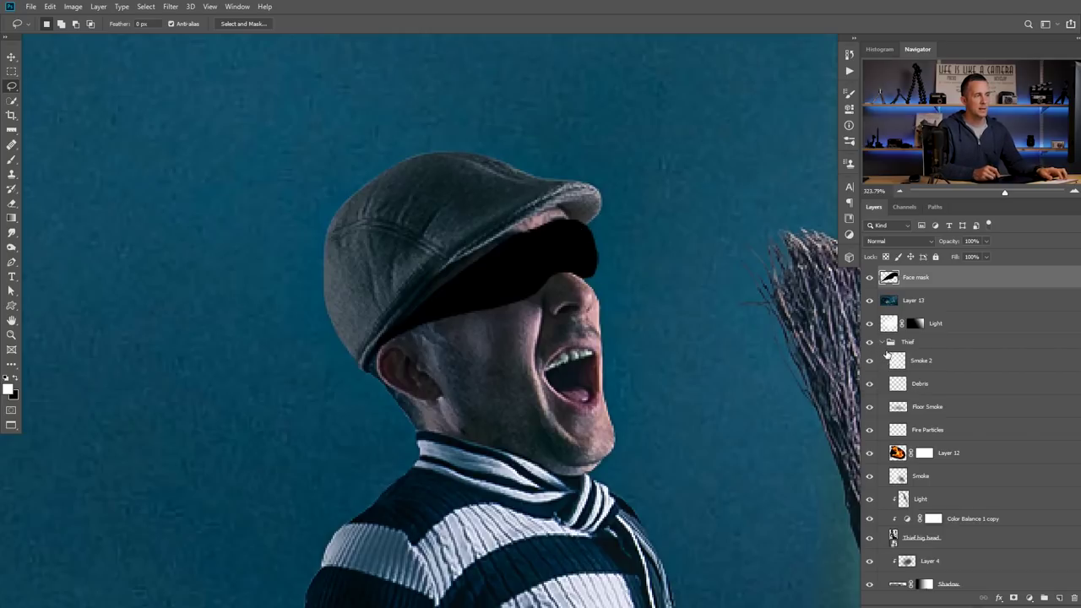
ctrl+click(893, 538)
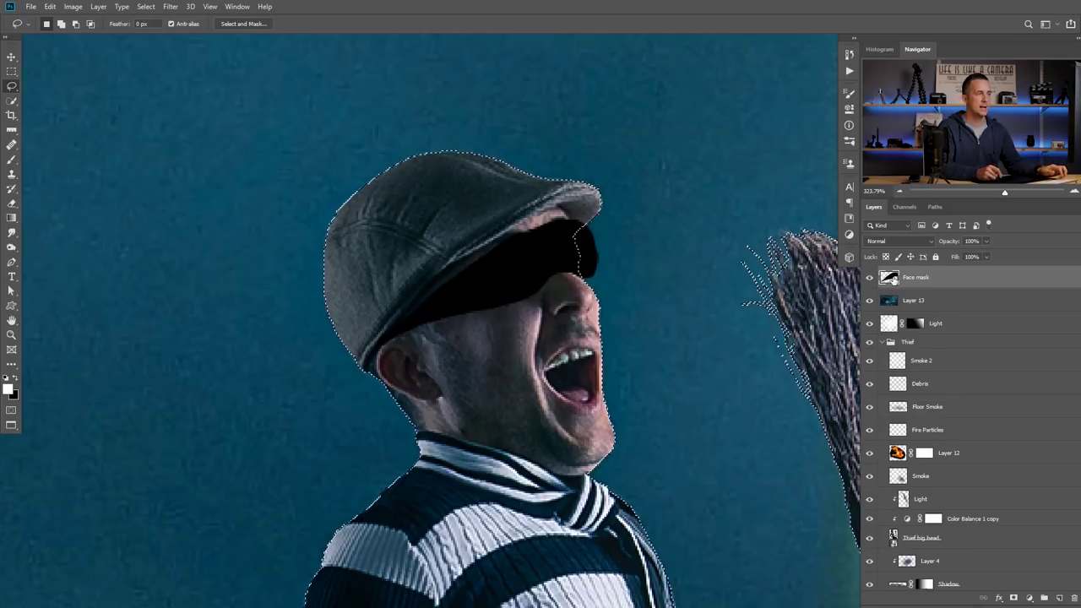
click(1016, 599)
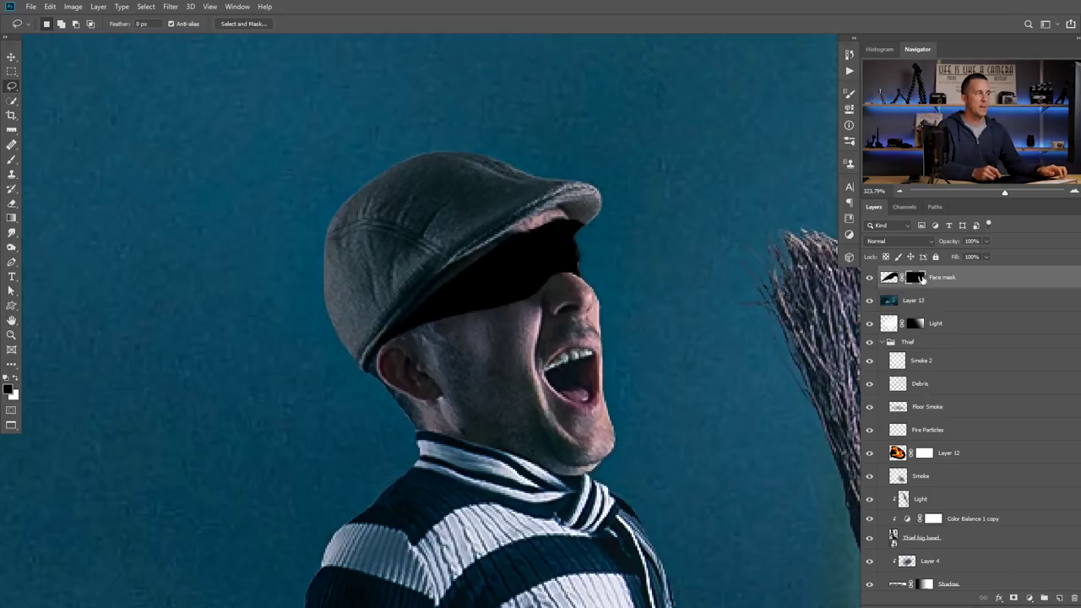
- Paint black on the Face mask's layer mask with a small 100% opacity brush to trim the mask under the cap's brim
key(b)
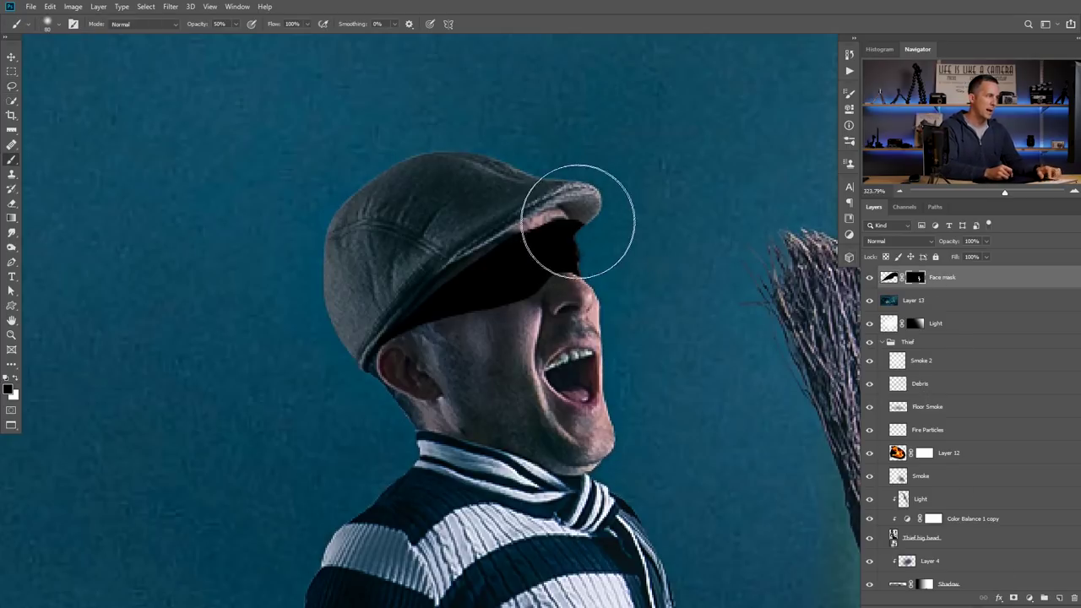
key(bracketleft)
key(bracketleft)
key(bracketleft)
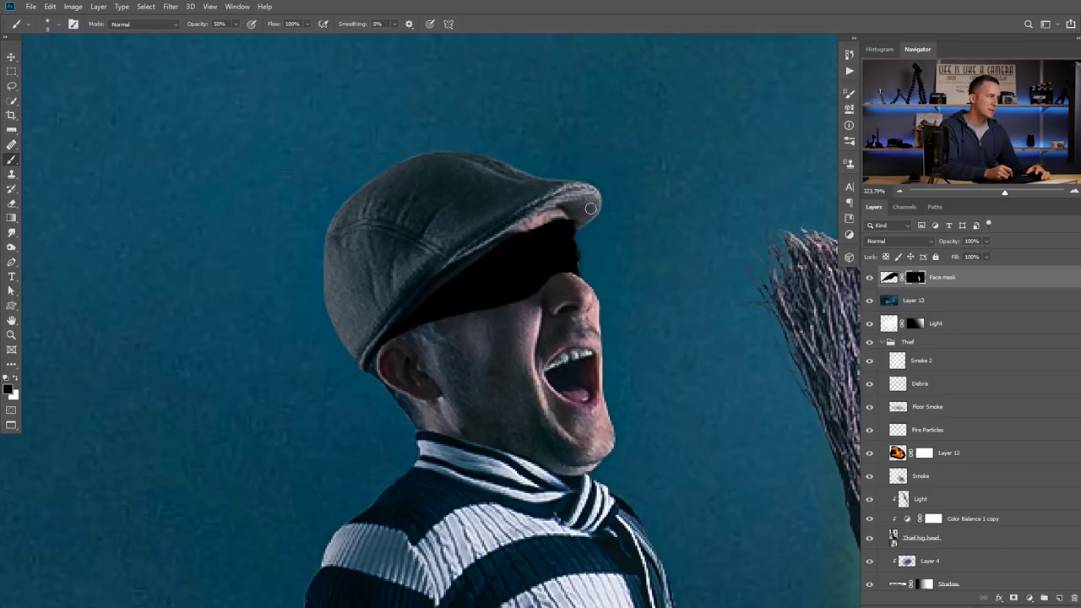
key(0)
right_click(581, 216)
key(Escape)
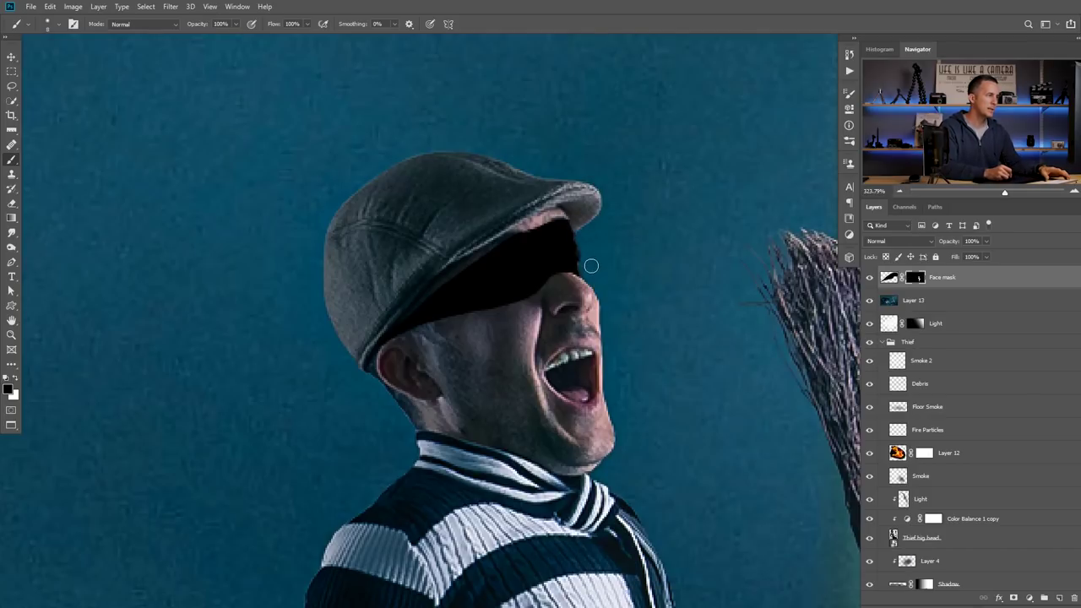
- Paint black on the Face mask's layer mask with a small brush to cut an opening around the thief's nearer eye
click(510, 266)
mouse_move(507, 265)
mouse_down()
mouse_move(497, 275)
mouse_move(526, 275)
mouse_up()
scroll(492, 277, up, 2)
key(ctrl+z)
key(bracketleft)
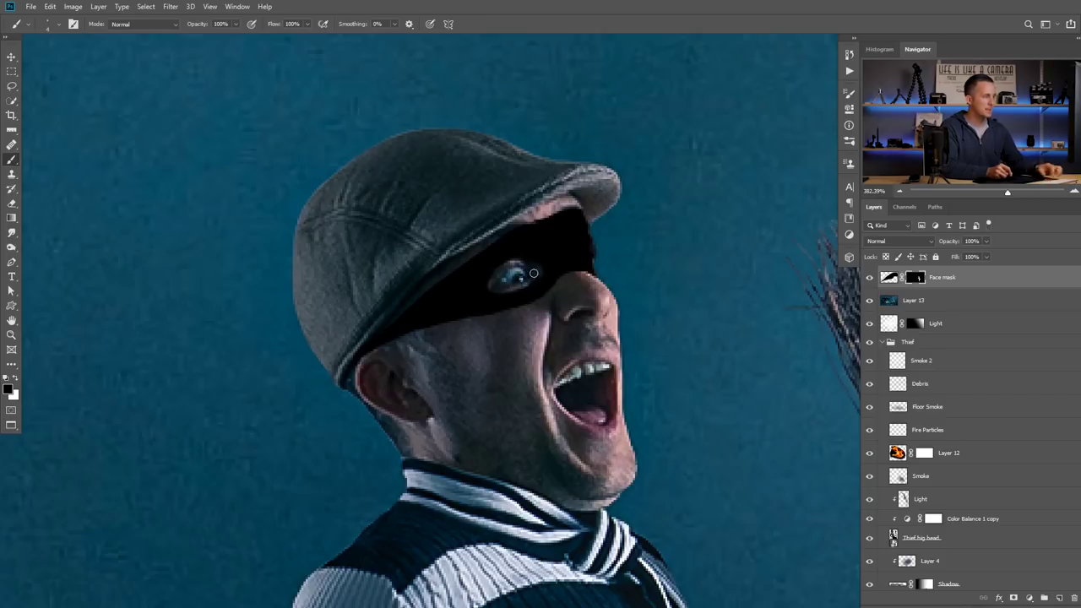
- Cut the opening for the thief's farther eye and refine the eye-hole edges, alternating black and white on the layer mask
key(x)
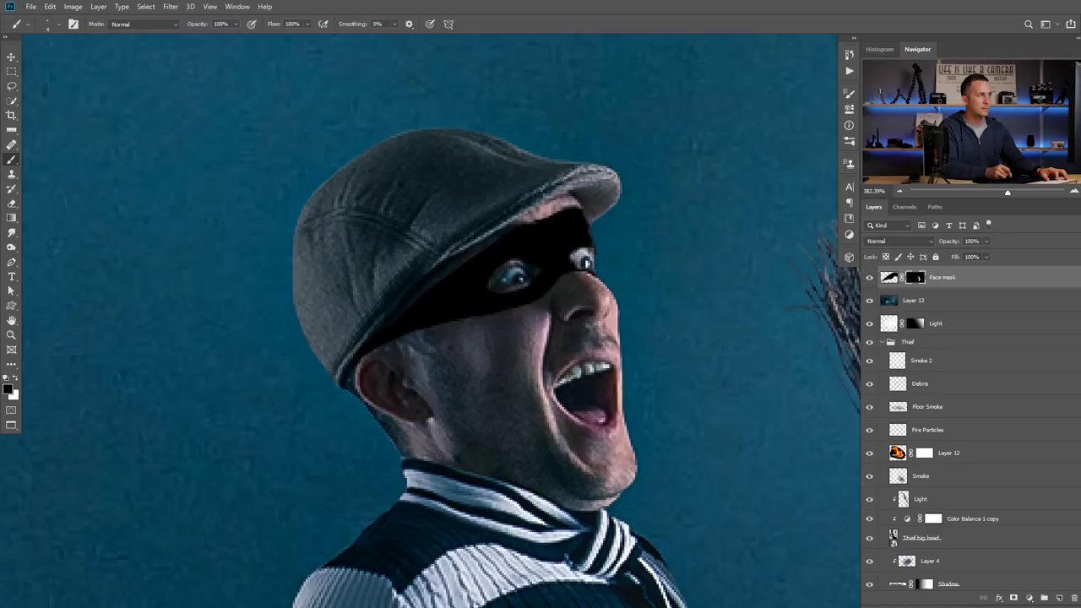
key(x)
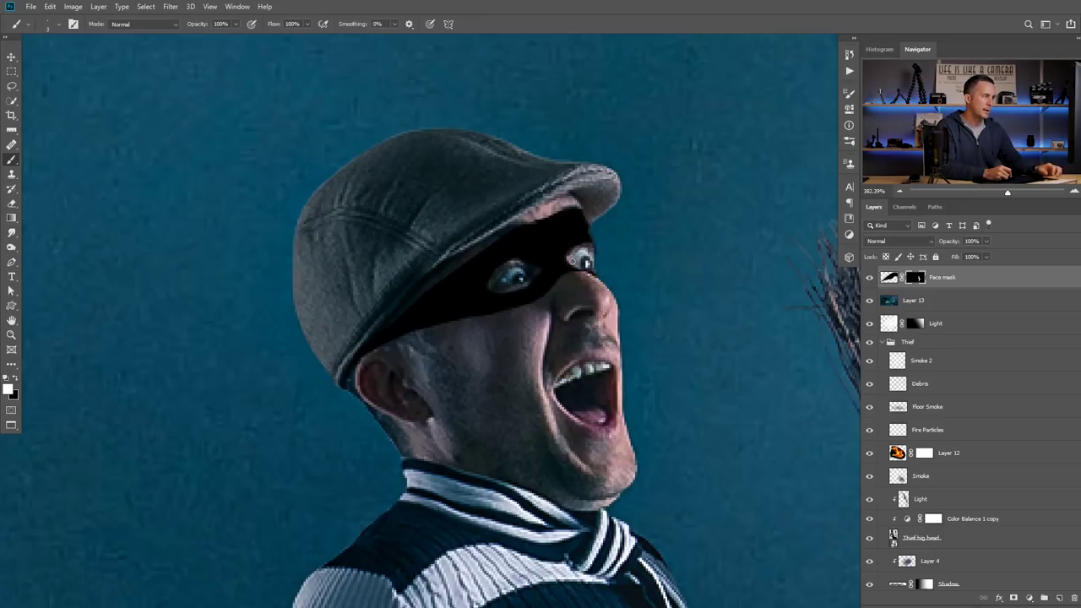
key(x)
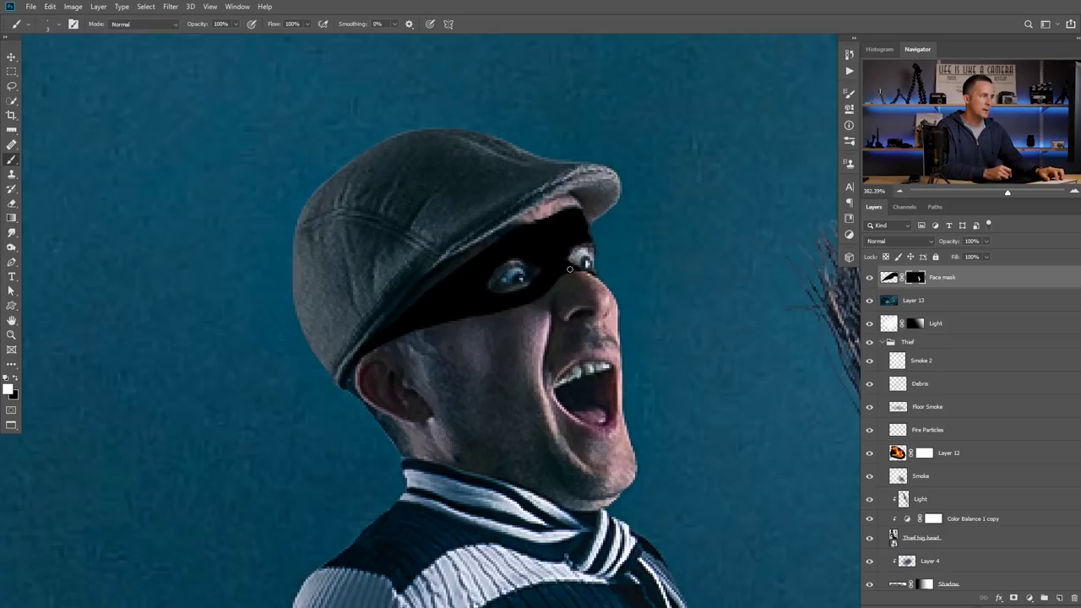
- Collapse the Thief group and check the Face mask layer's effect on the thief and the whole composite
key(ctrl+0)
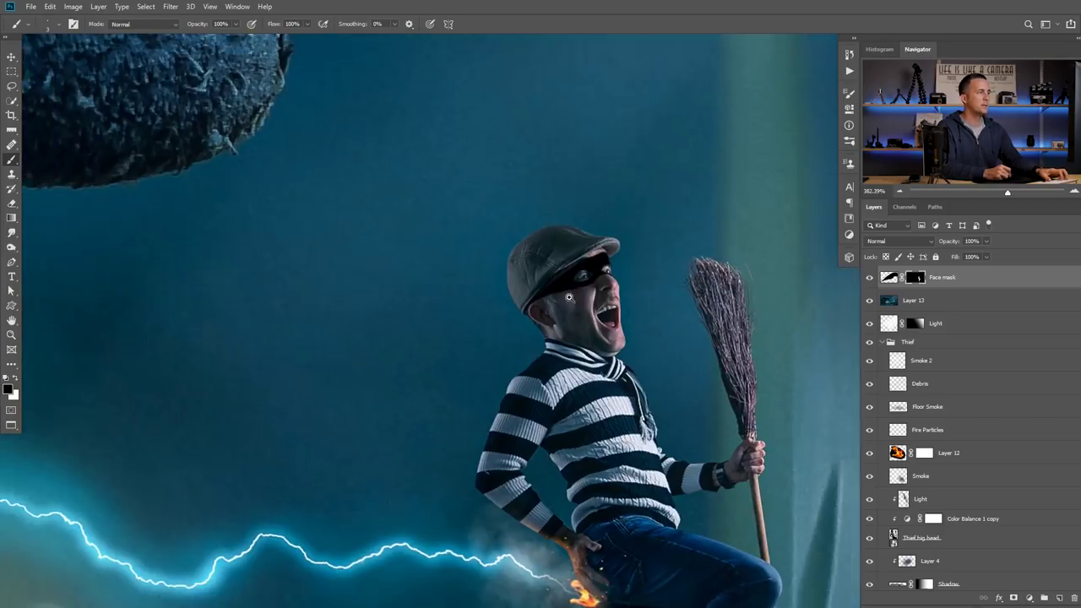
scroll(633, 310, down, 2)
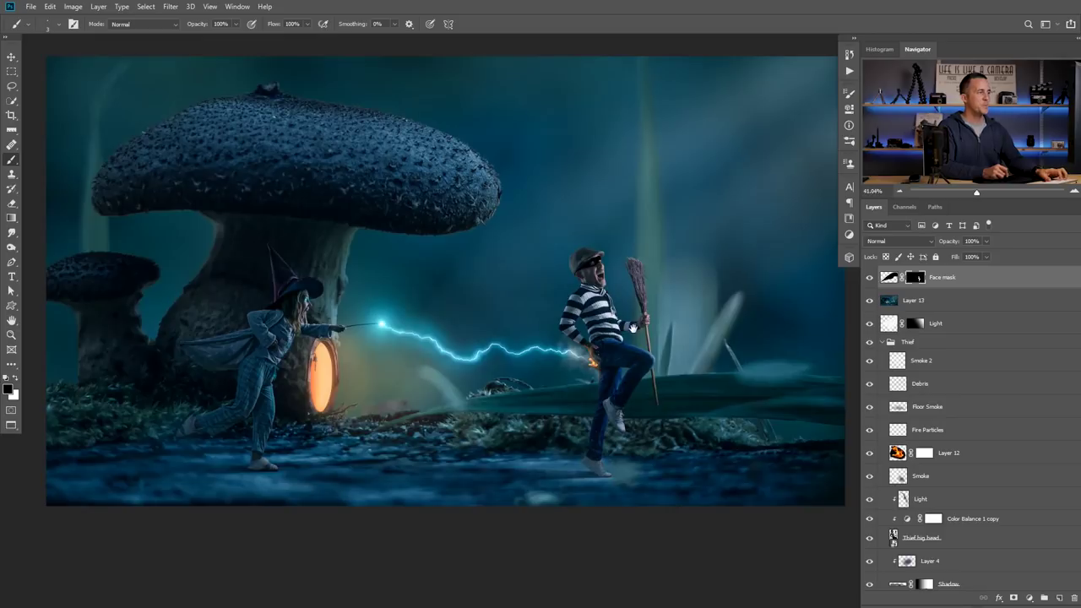
click(883, 342)
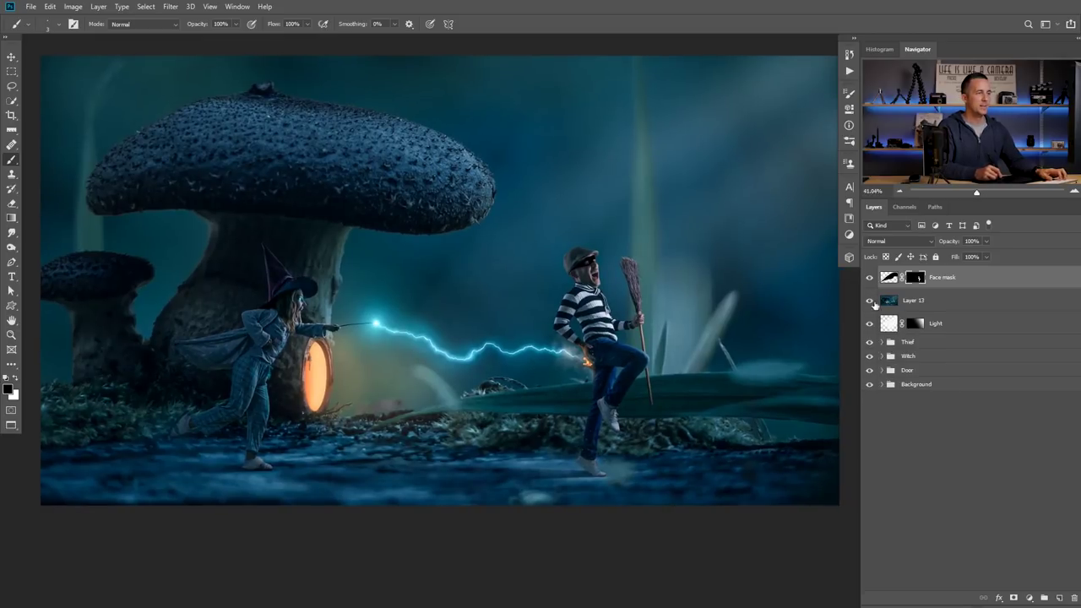
click(869, 277)
drag(594, 258, 627, 293)
scroll(625, 292, down, 5)
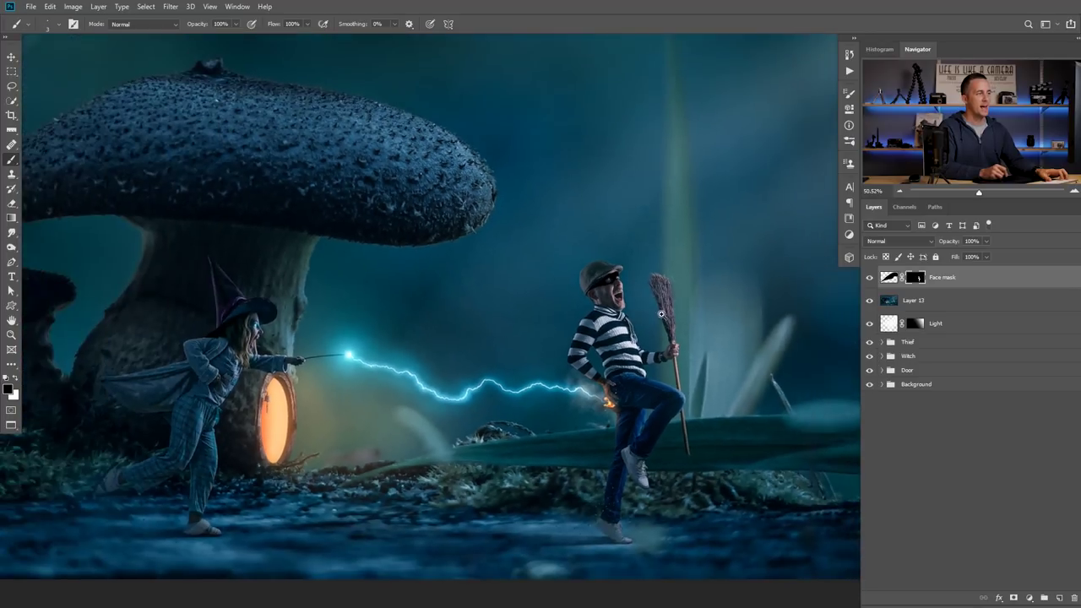
scroll(663, 314, down, 1)
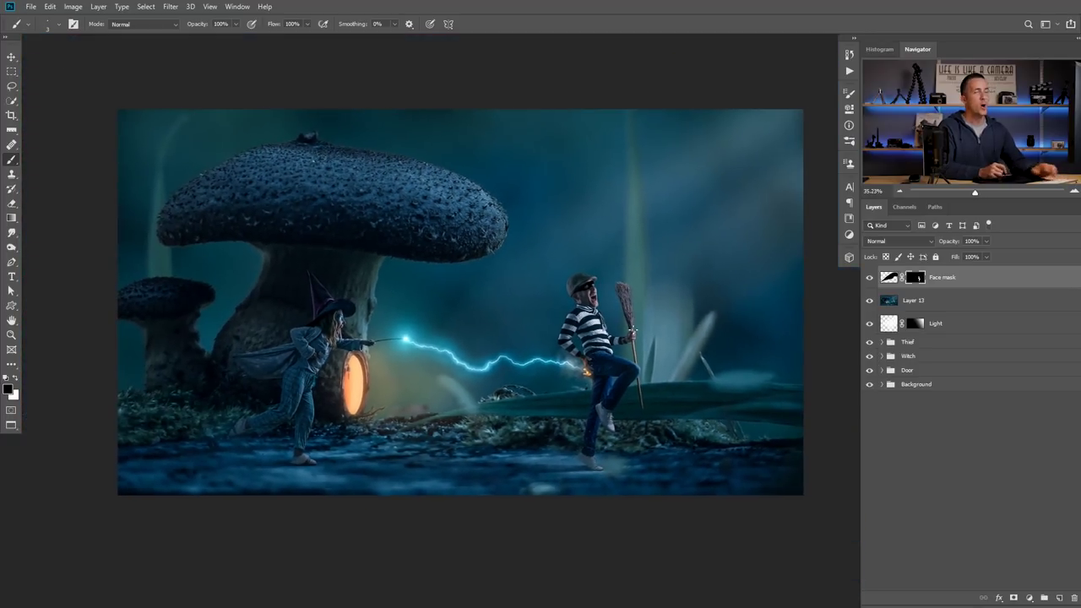